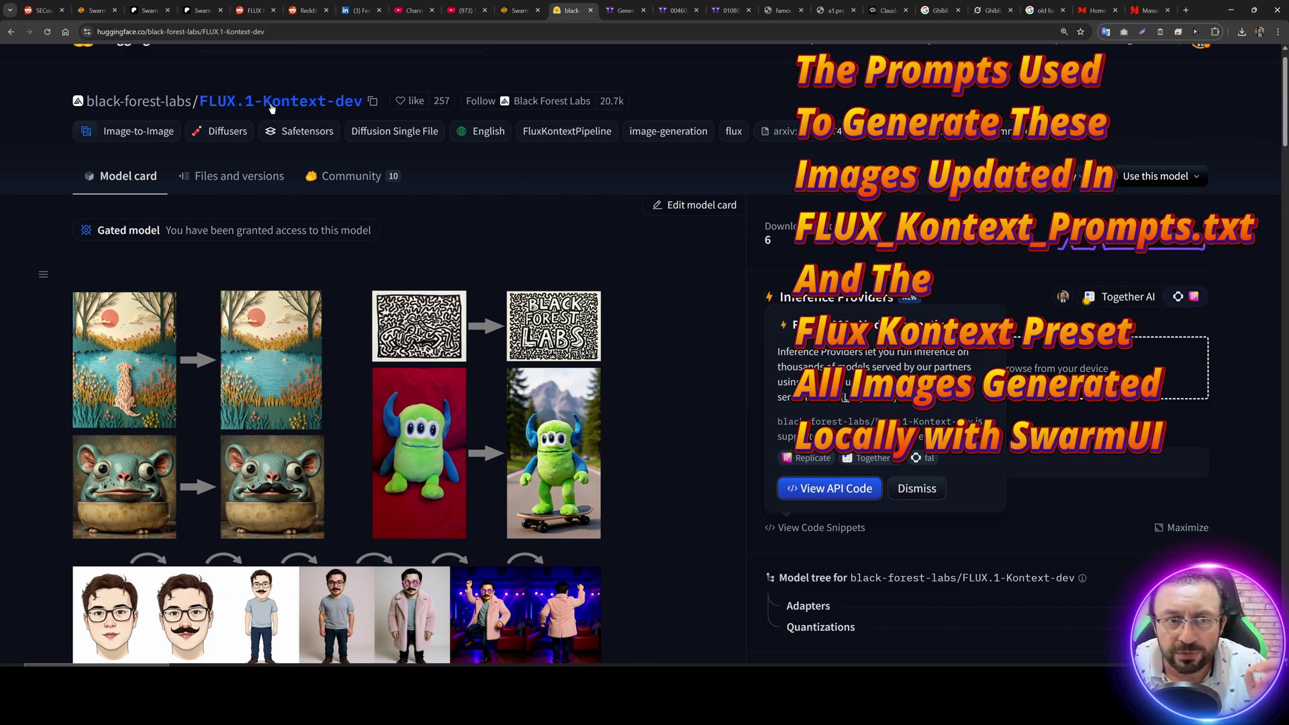
# Step: Examine the example edits and key features on the FLUX.1-Kontext-dev model card
pyautogui.scroll(-3, 514, 248)
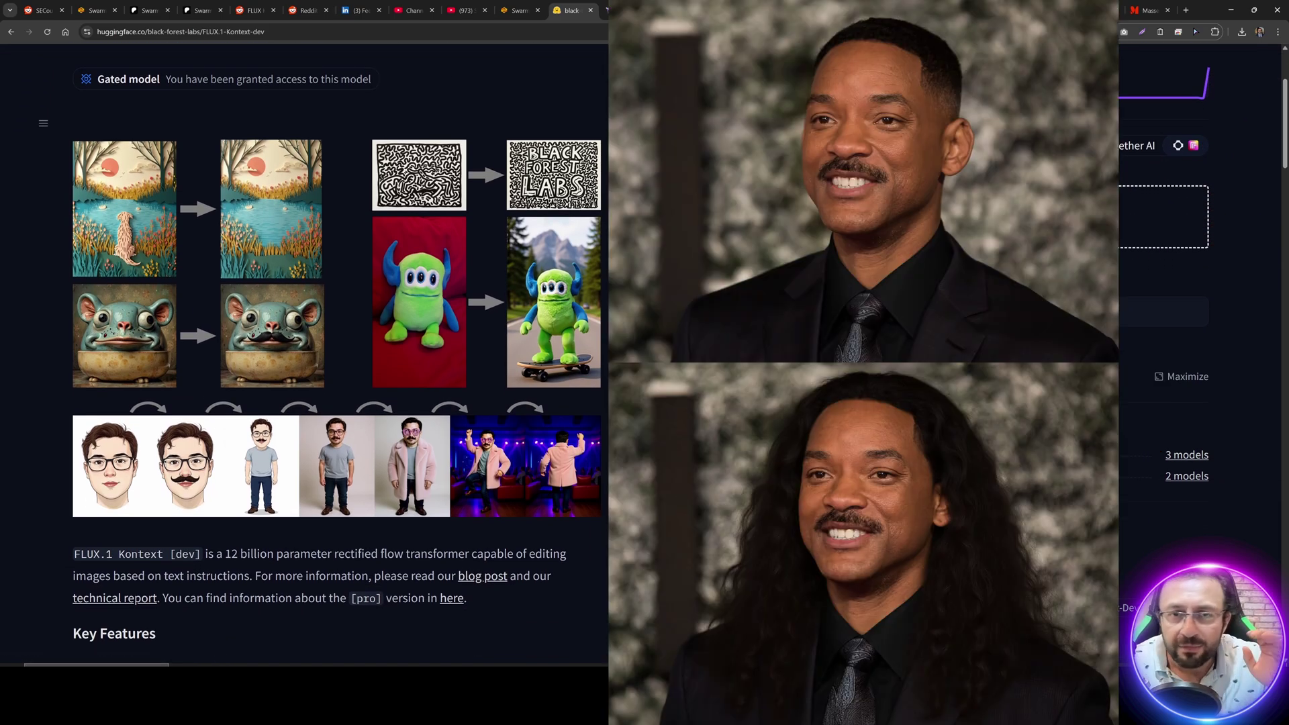
pyautogui.scroll(-1, 335, 350)
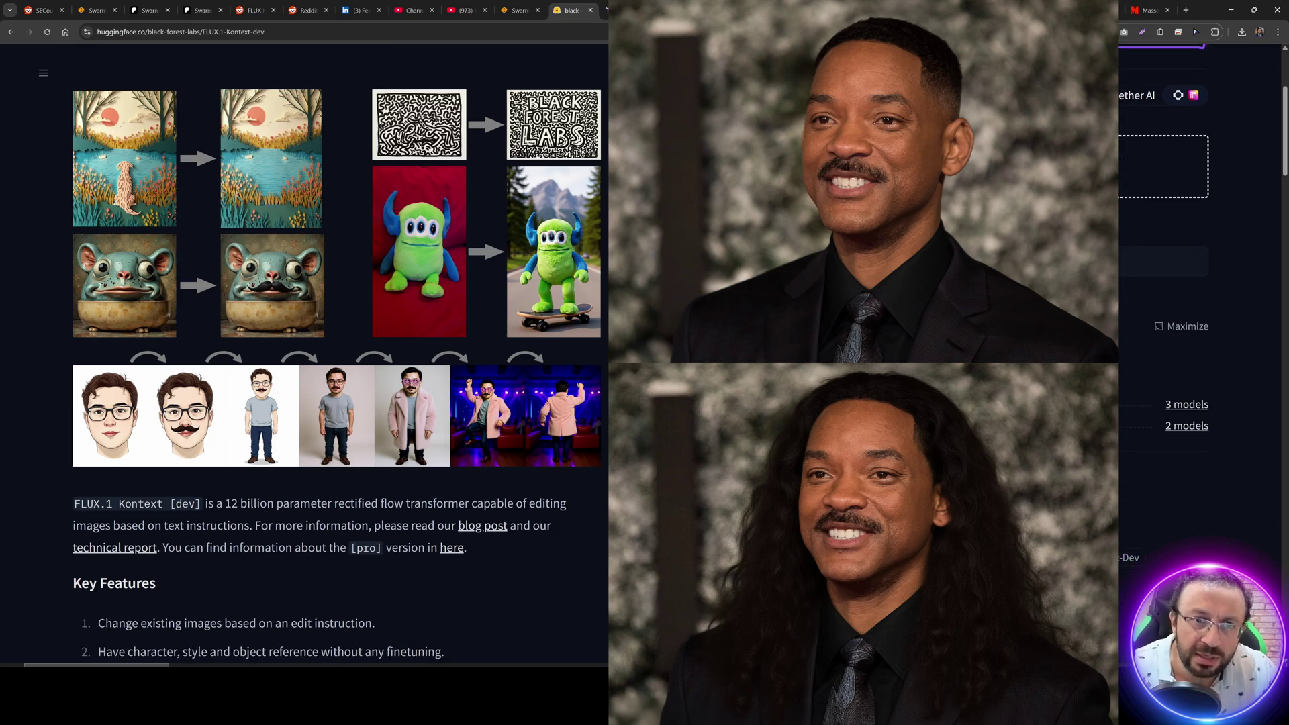
pyautogui.scroll(1, 335, 349)
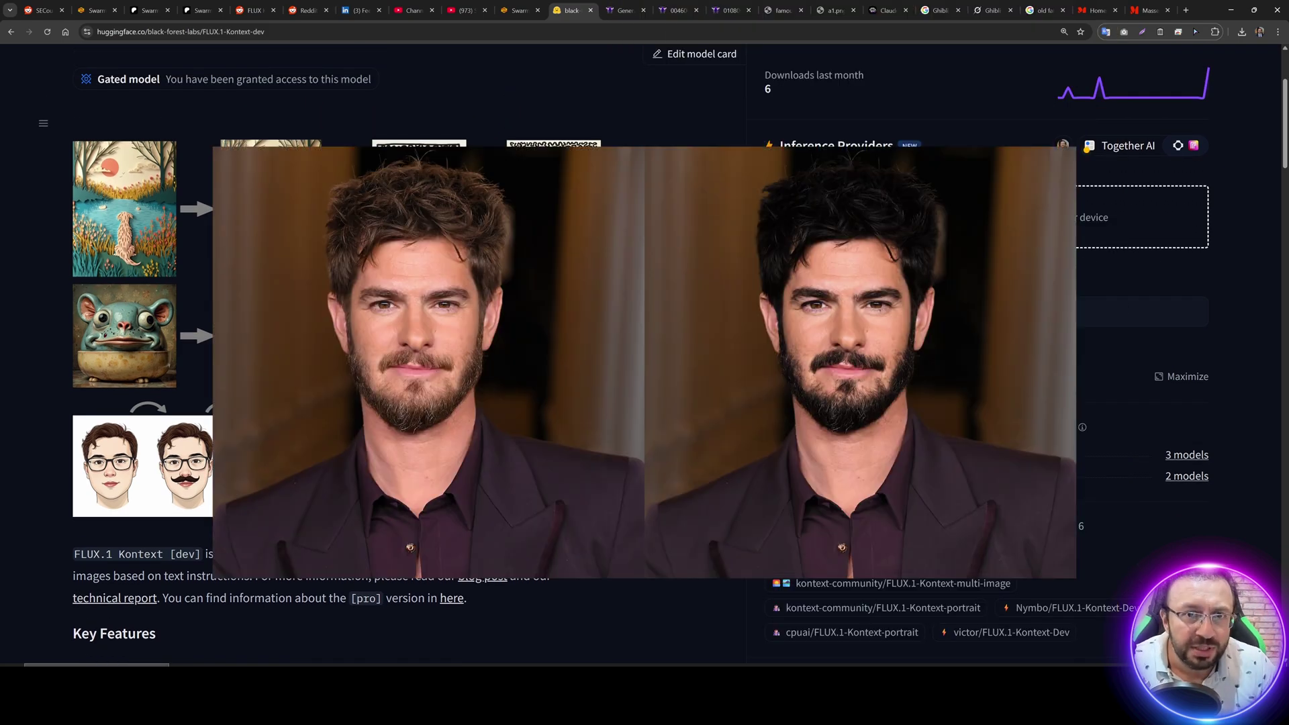
pyautogui.scroll(-1, 625, 351)
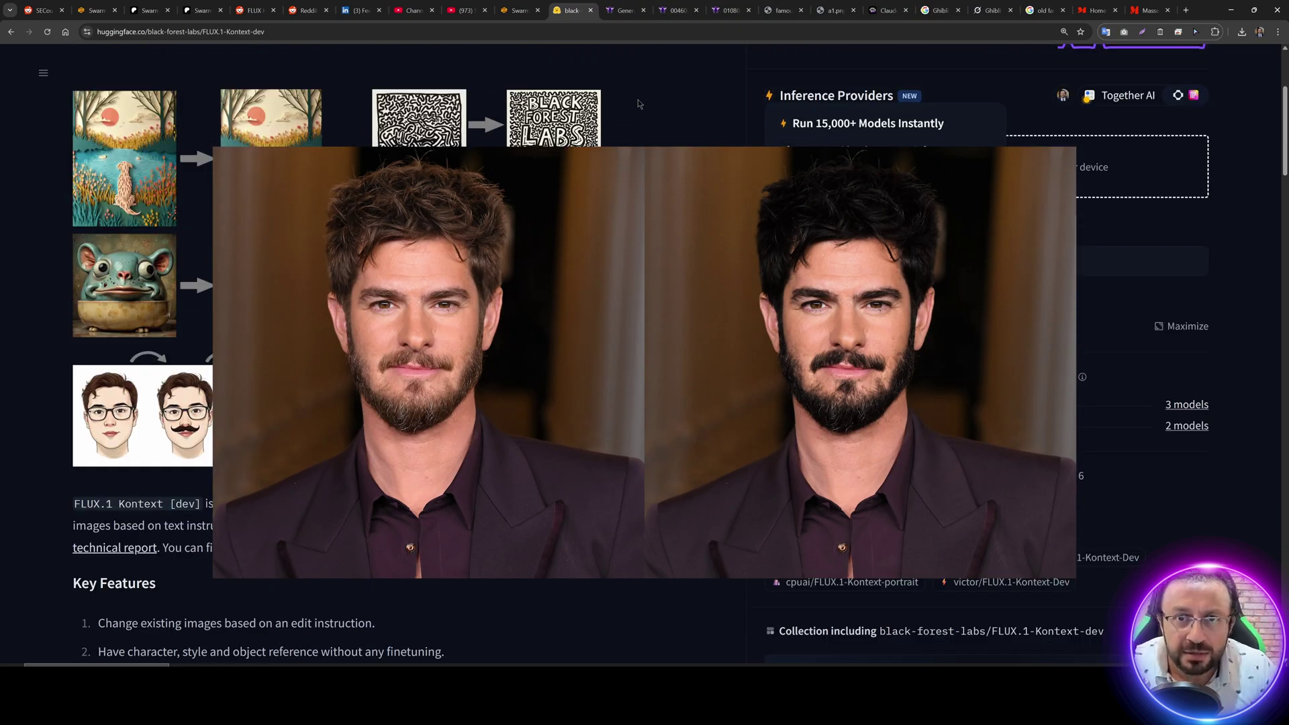
# Step: Compare the generated portraits across the CFG, prompt and sampler test grids
pyautogui.click(624, 10)
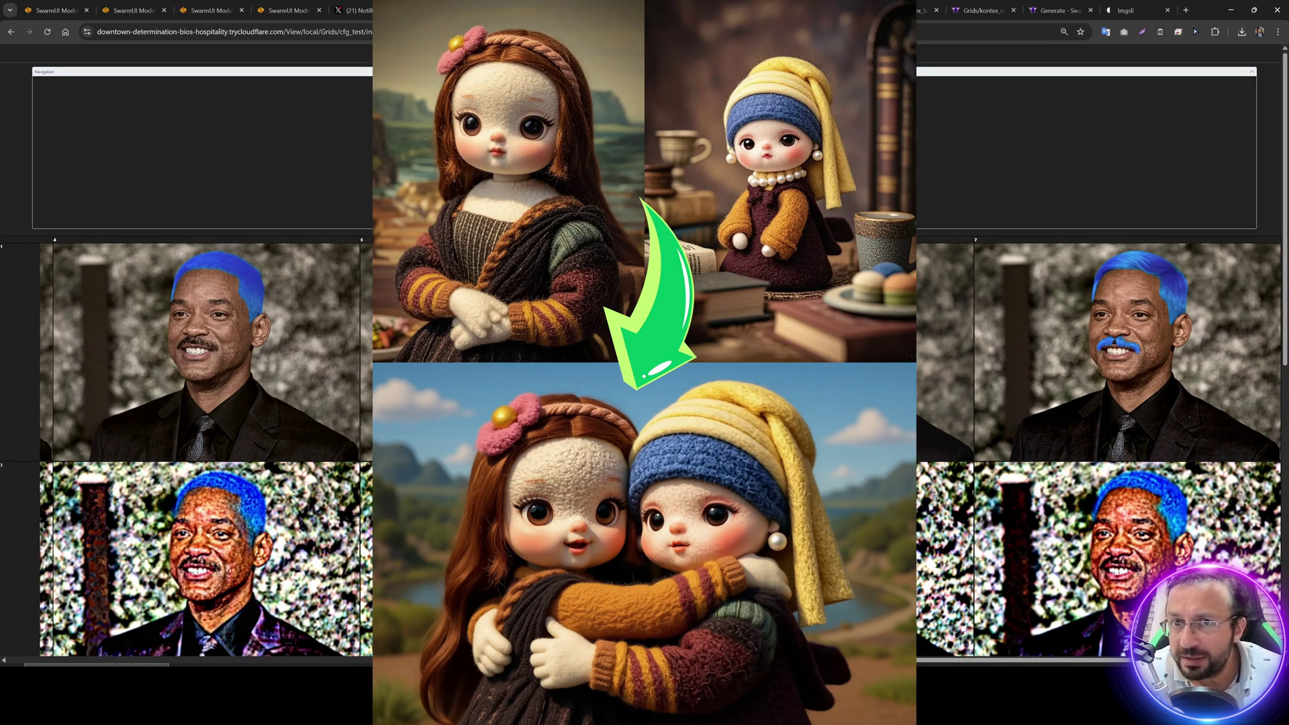
pyautogui.scroll(-3, 202, 403)
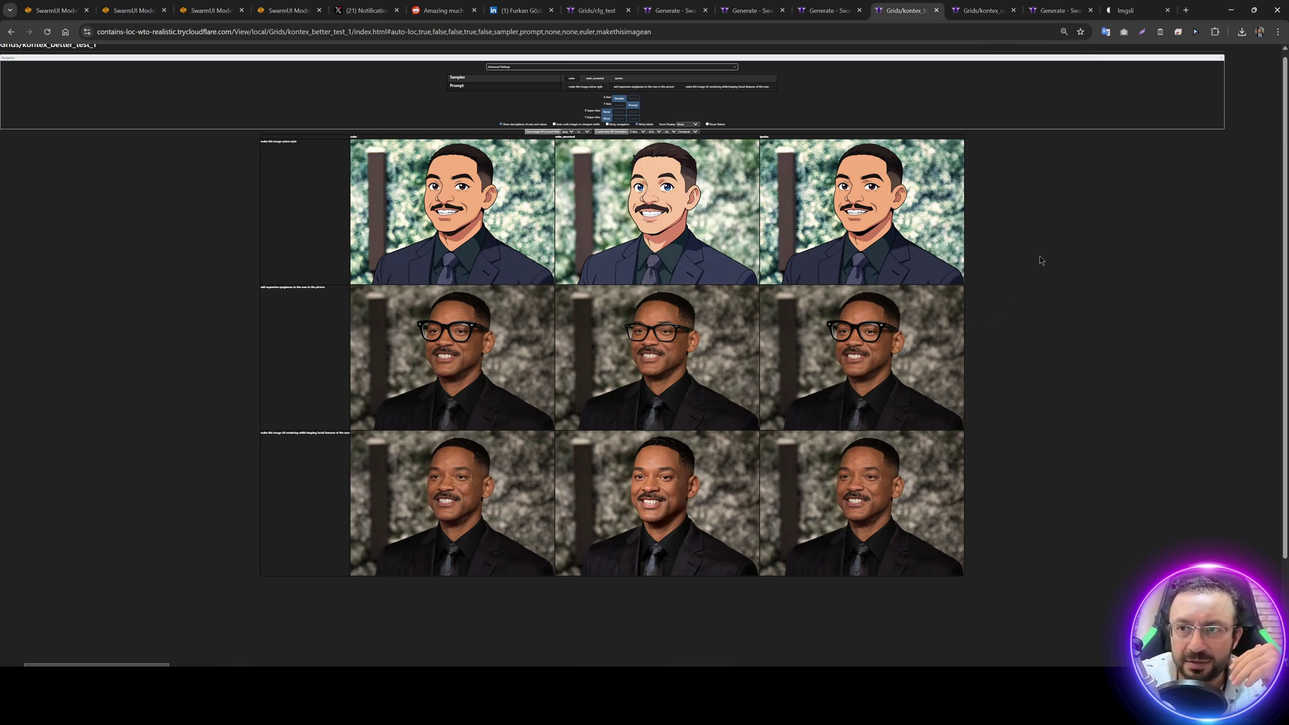
pyautogui.click(986, 8)
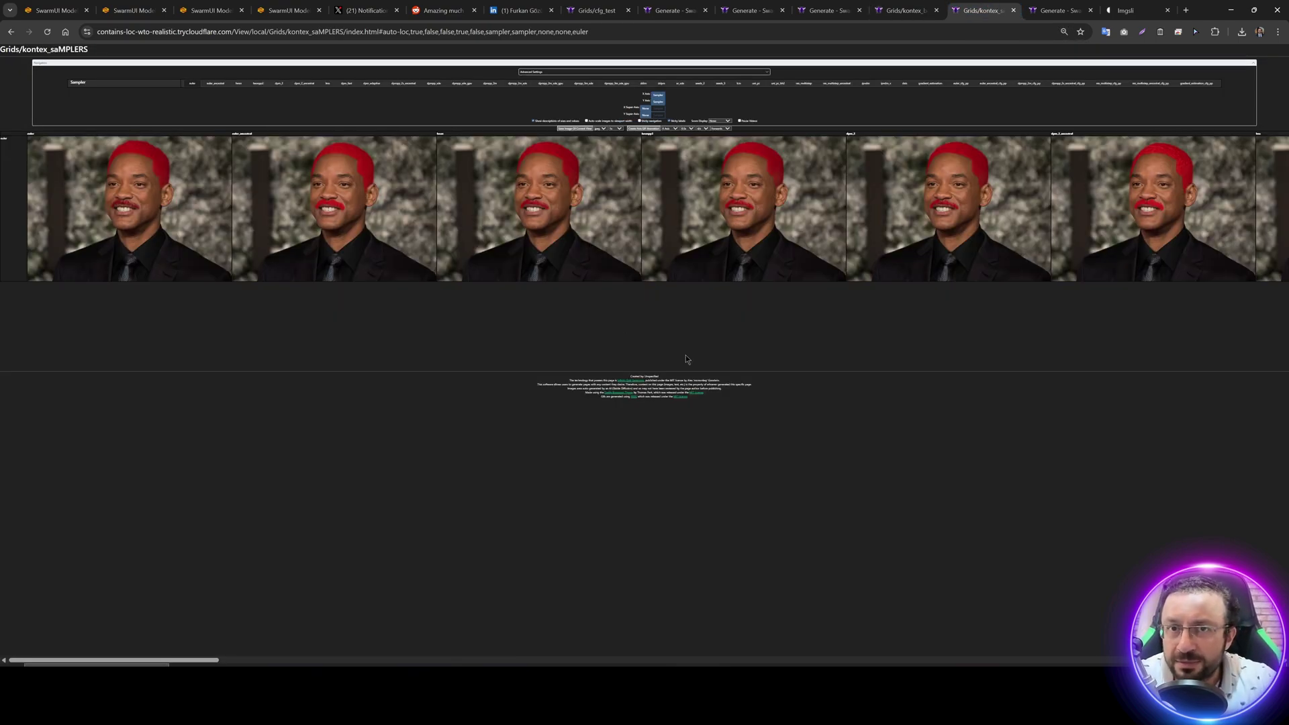
pyautogui.scroll(2, 686, 356)
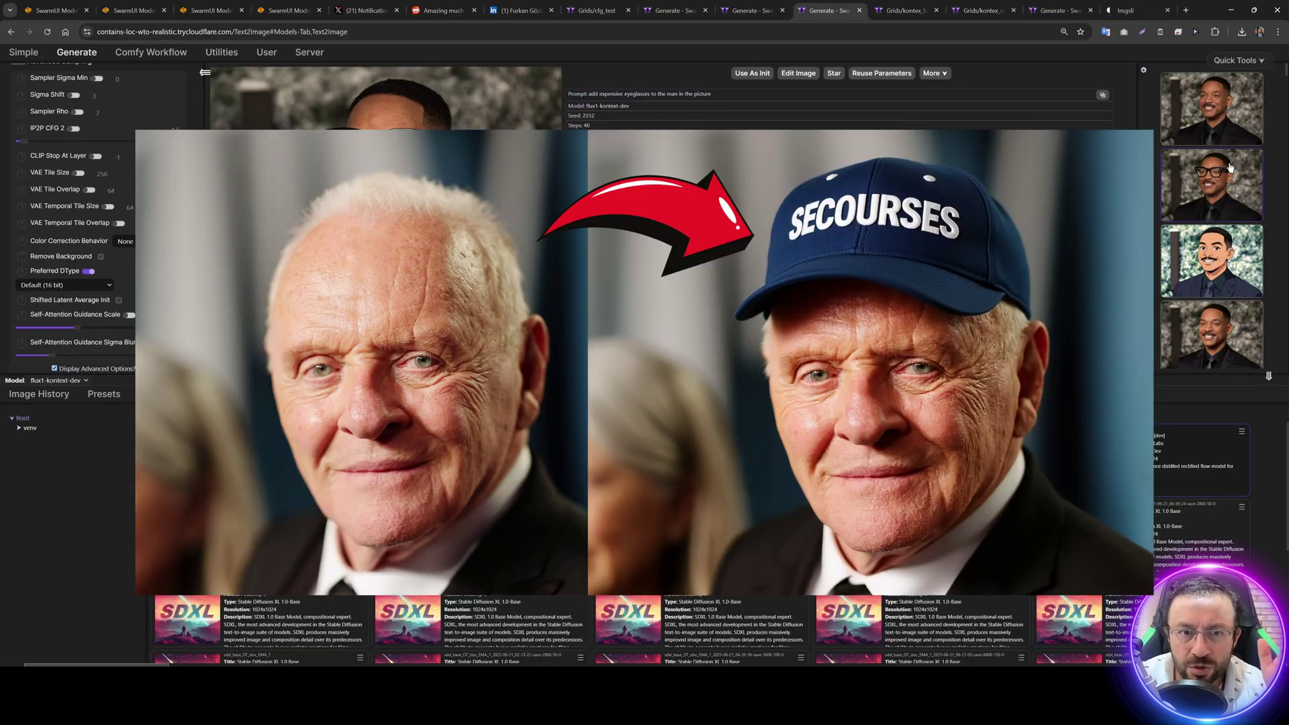
pyautogui.press('Down')
pyautogui.press('Down')
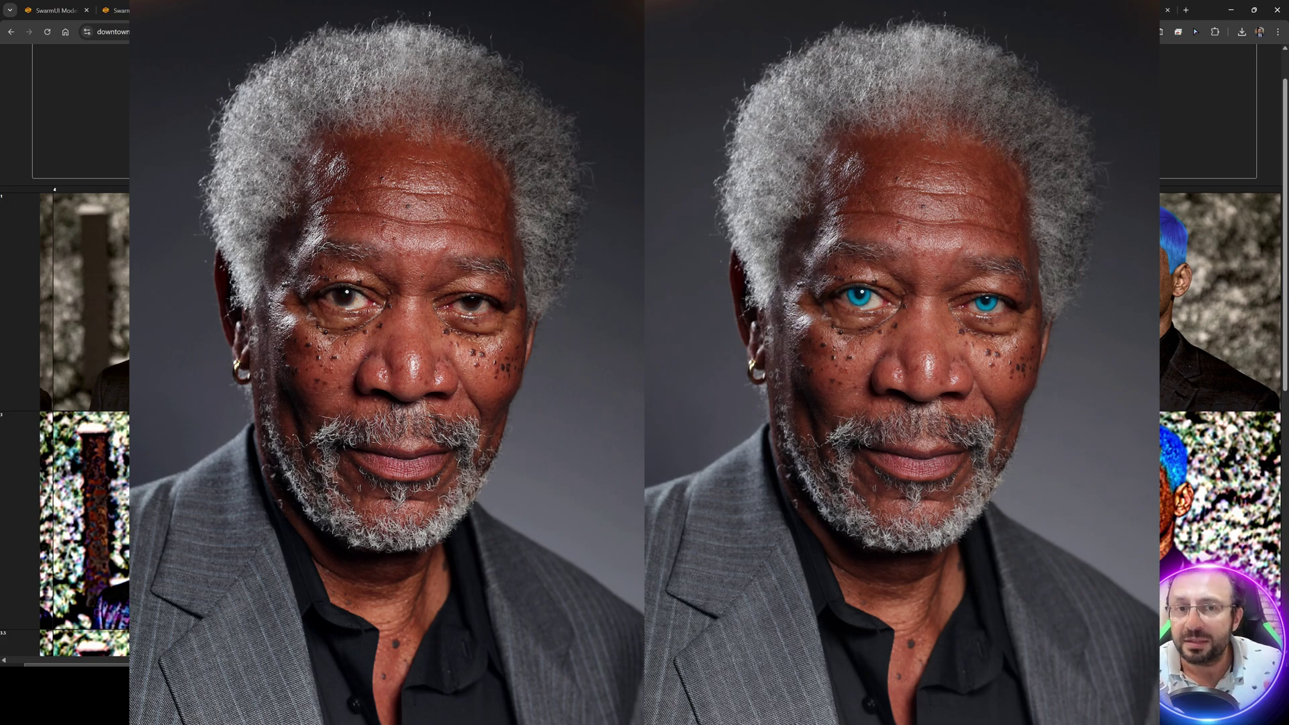
pyautogui.scroll(-2, 644, 403)
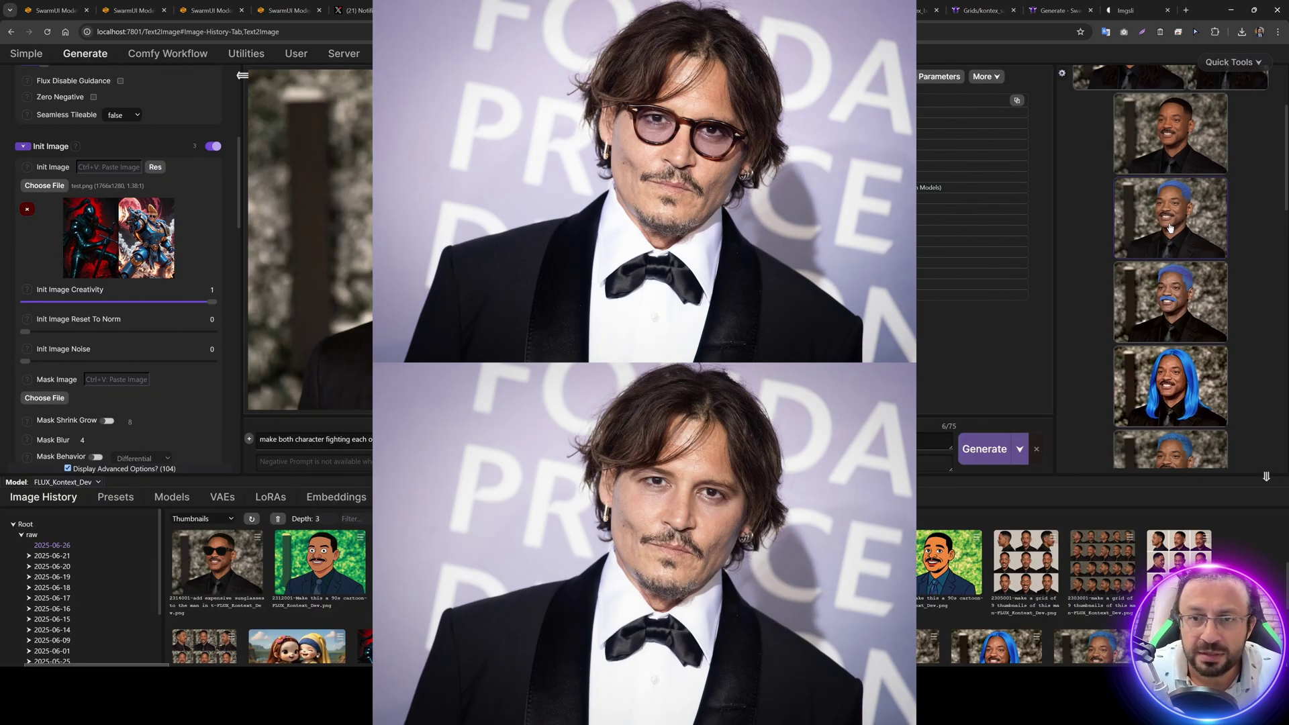
# Step: View several of the recently generated portrait edits in the SwarmUI image batch
pyautogui.click(1165, 151)
pyautogui.scroll(3, 1165, 151)
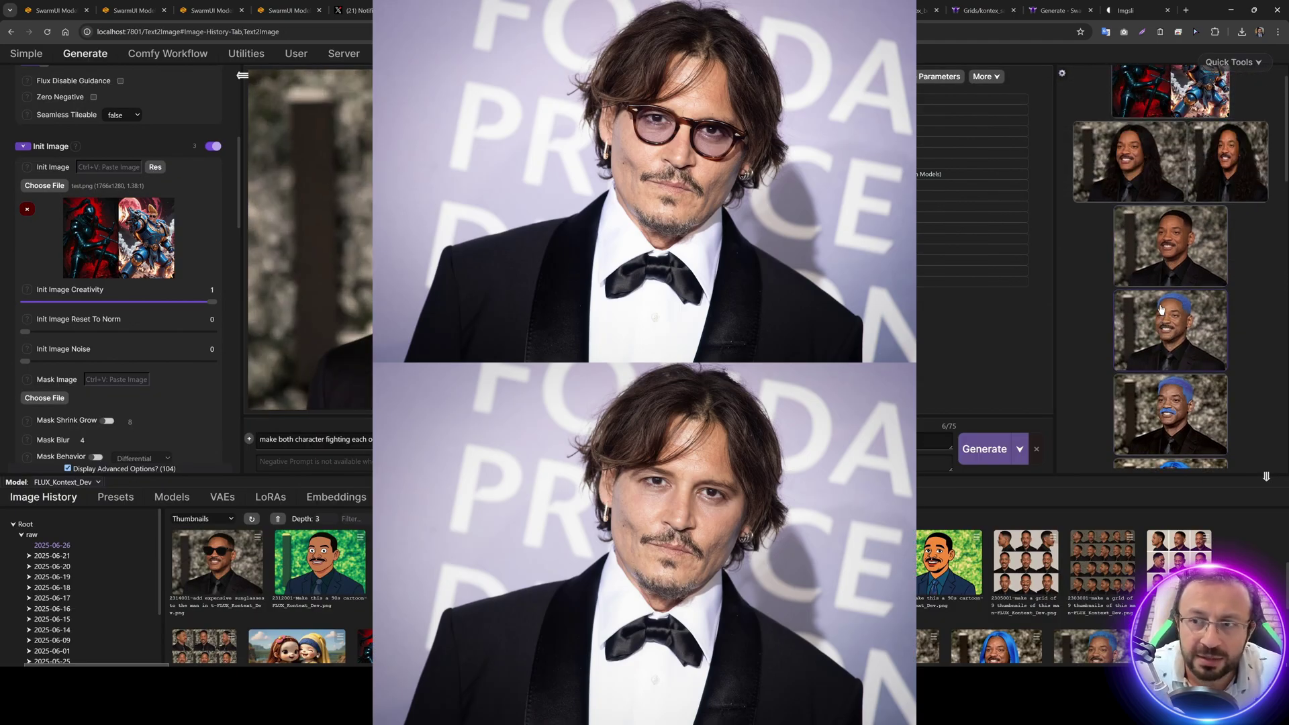
pyautogui.click(1169, 195)
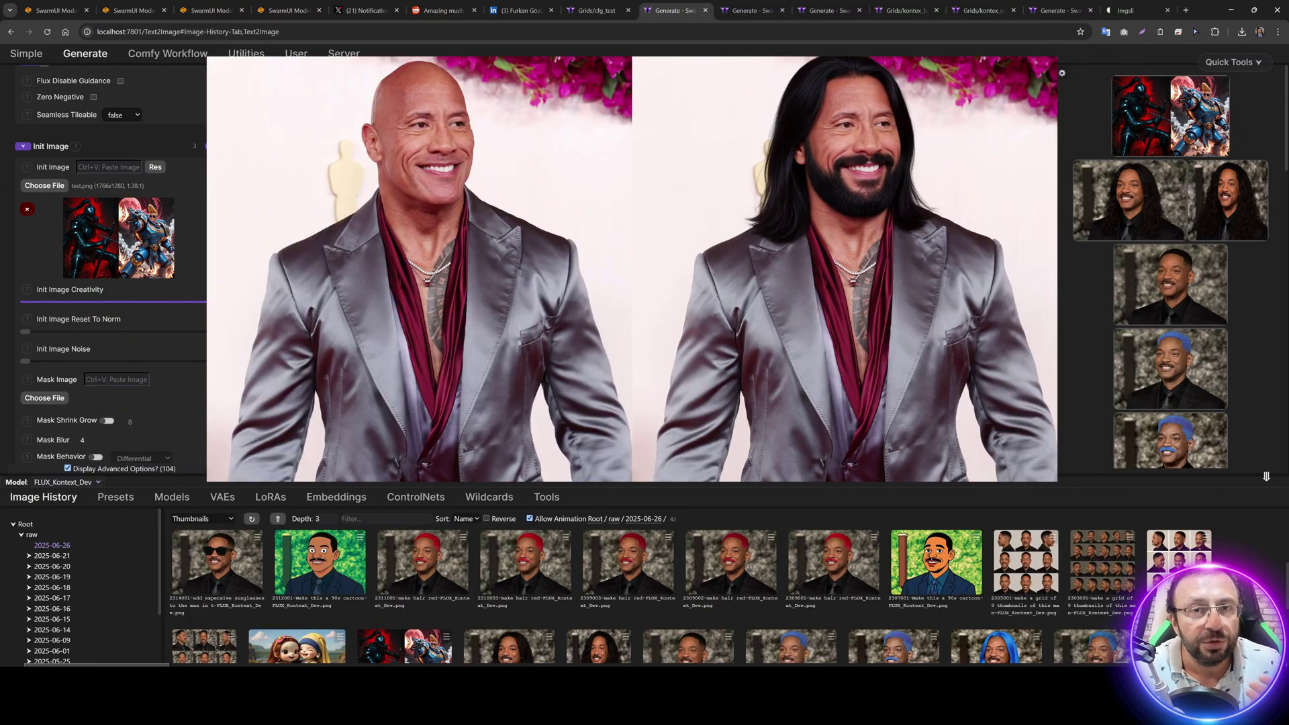
pyautogui.click(727, 5)
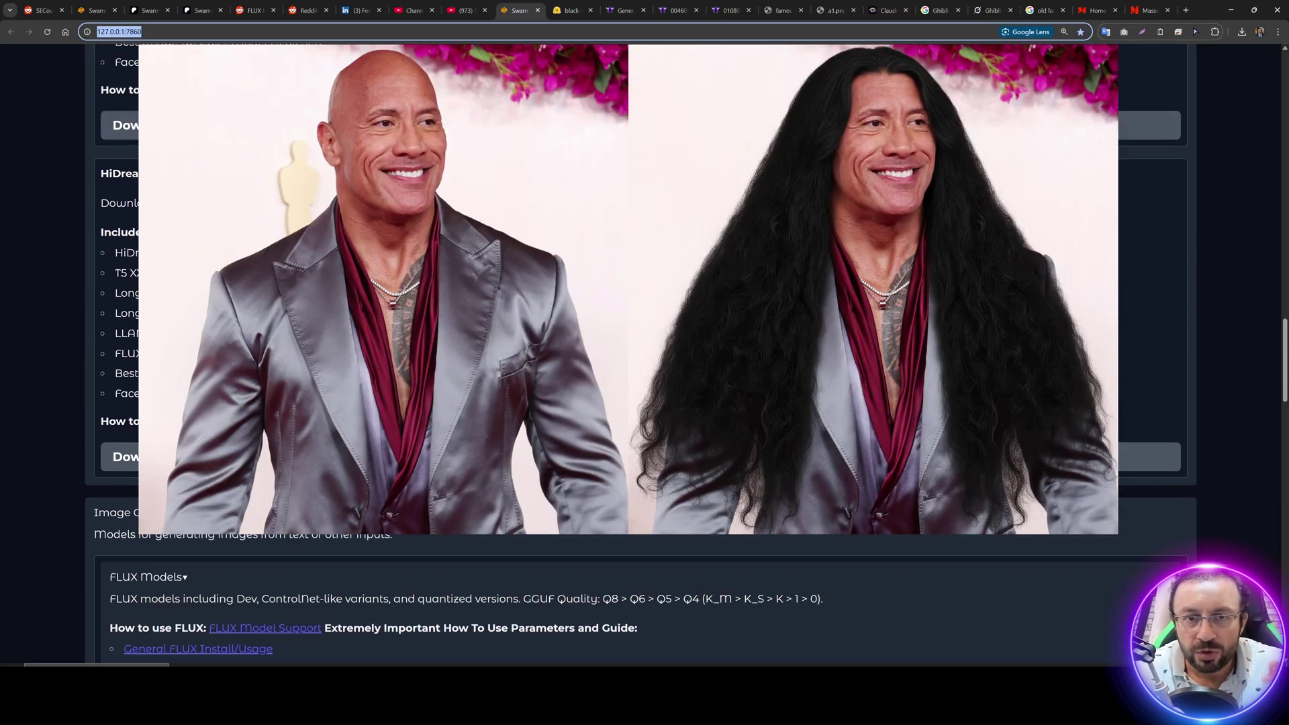
# Step: Review the models included in the FLUX Models Bundle of the SwarmUI model downloader
pyautogui.scroll(10, 630, 257)
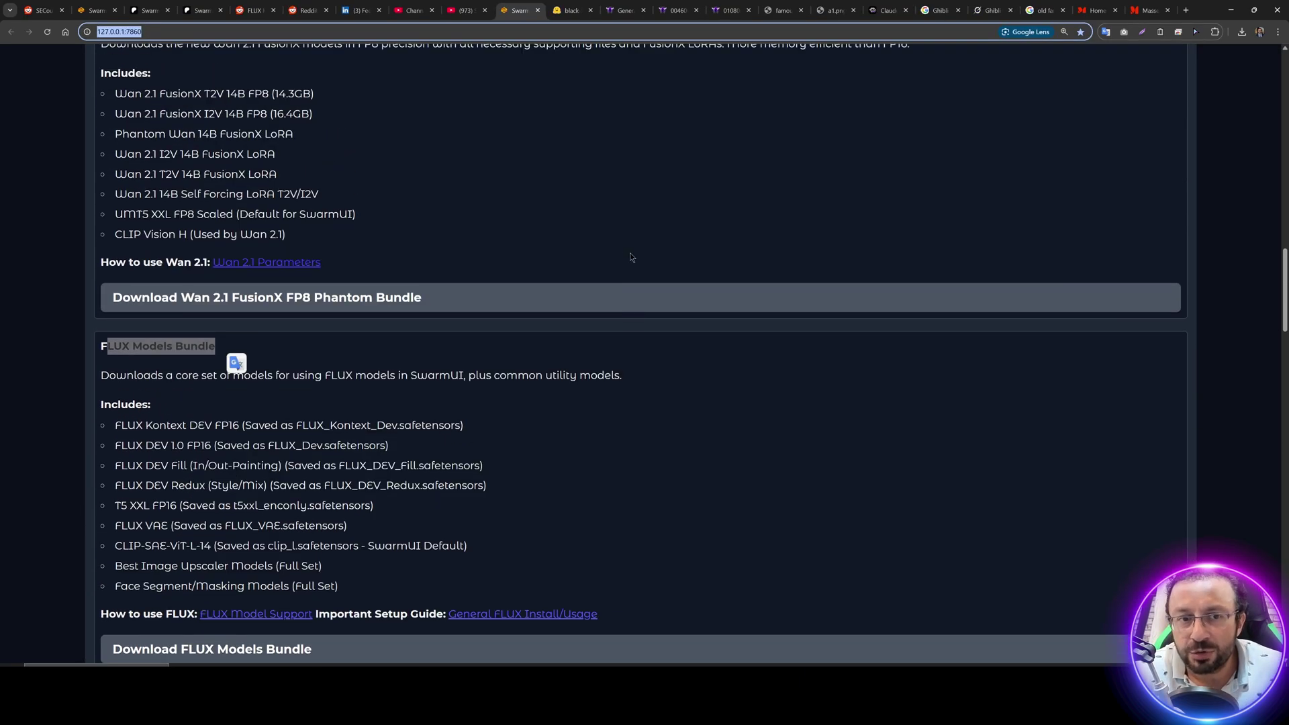
pyautogui.scroll(5, 630, 254)
pyautogui.scroll(-5, 631, 255)
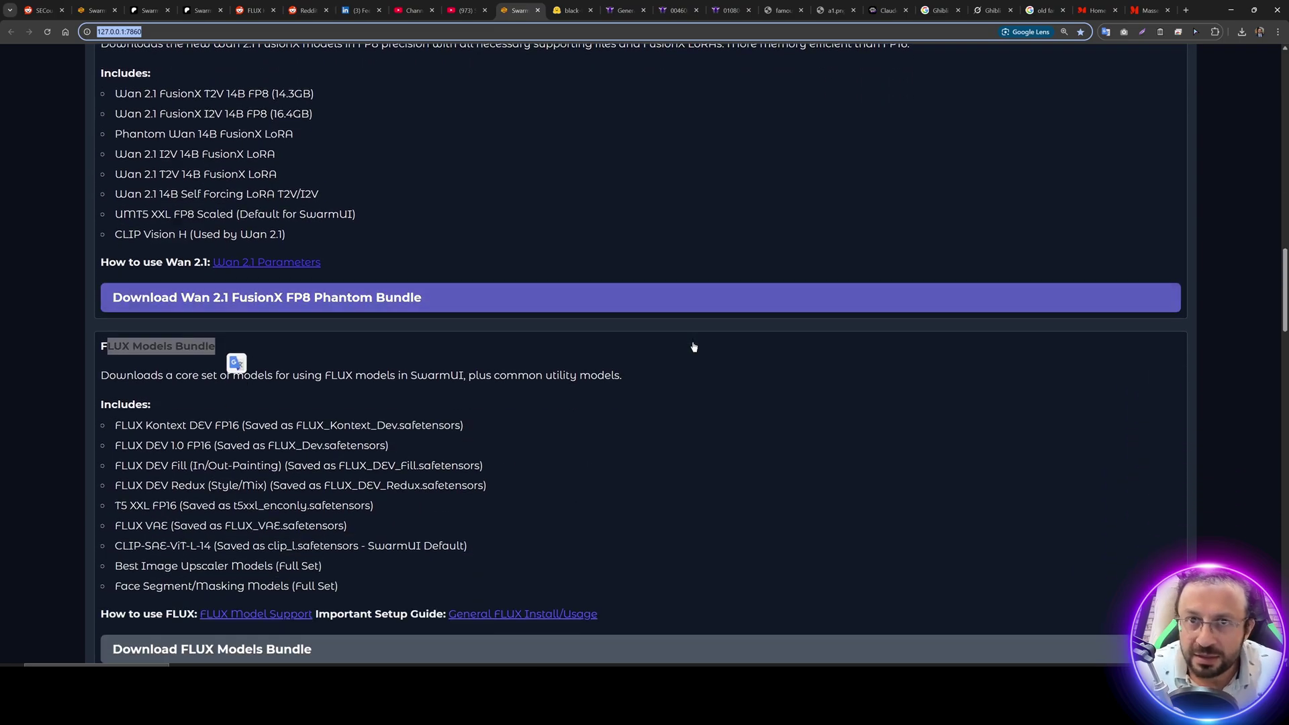
pyautogui.scroll(-3, 694, 347)
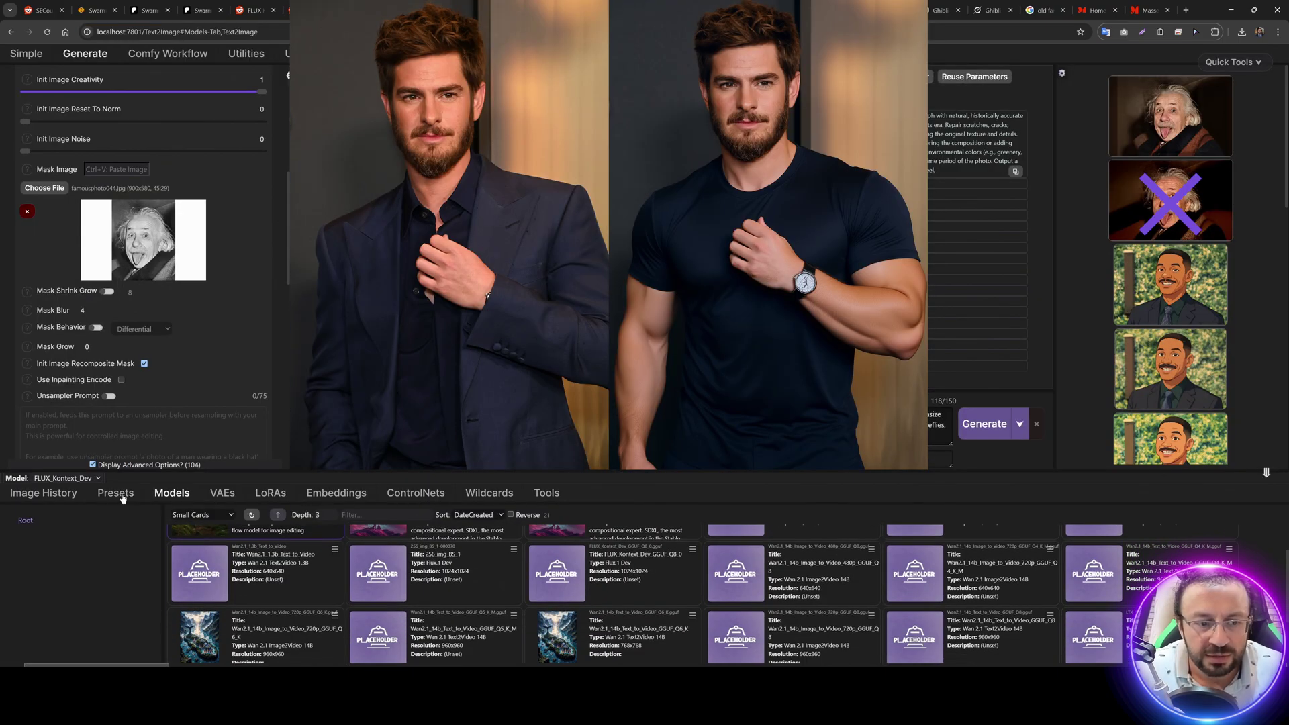
# Step: Enlarge the presets area in SwarmUI and directly apply the FLUX_Kontext_Dev_Edit_Images preset
pyautogui.click(116, 494)
pyautogui.scroll(-2, 531, 613)
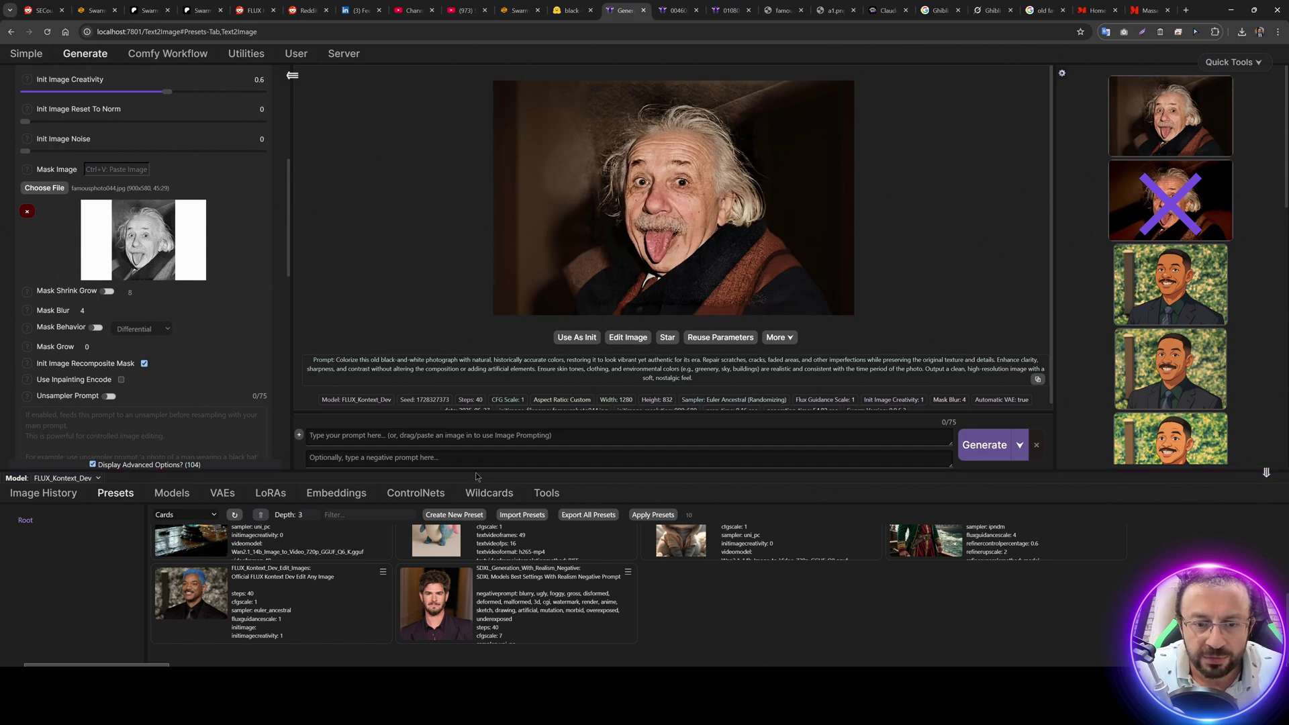
pyautogui.moveTo(480, 472); pyautogui.dragTo(403, 349)
pyautogui.click(383, 571)
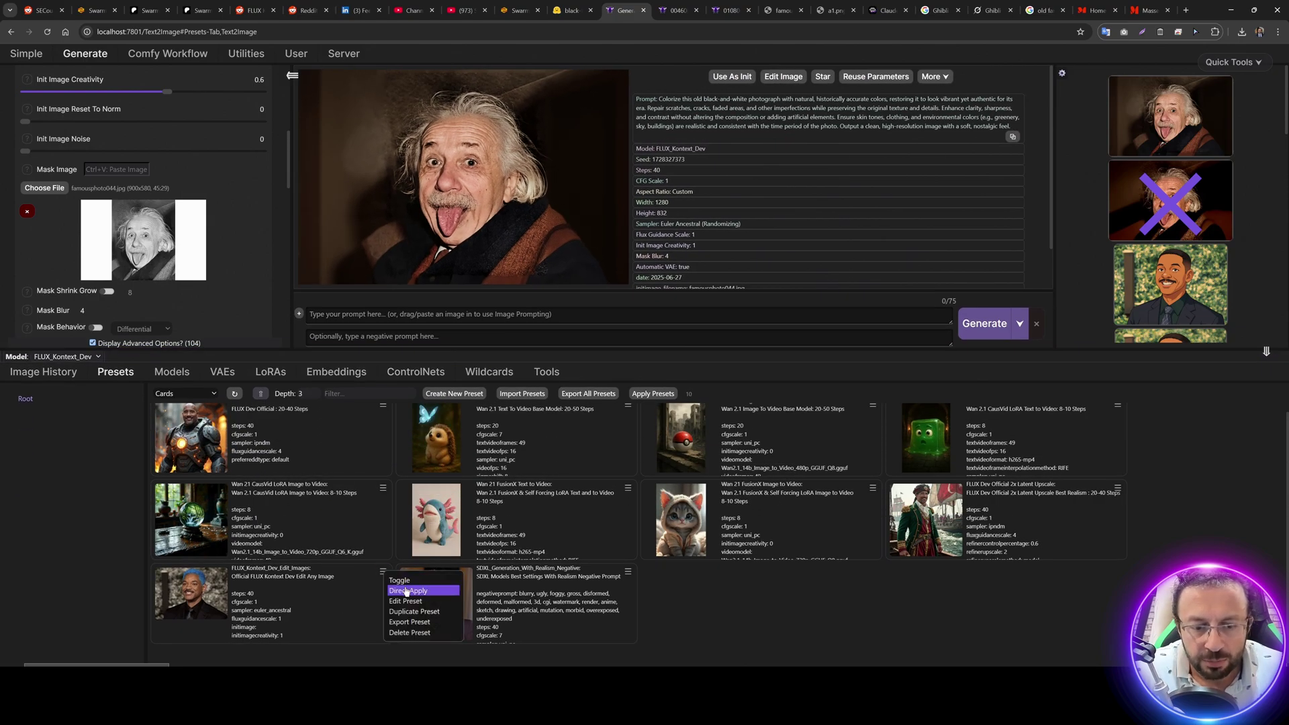
pyautogui.click(406, 582)
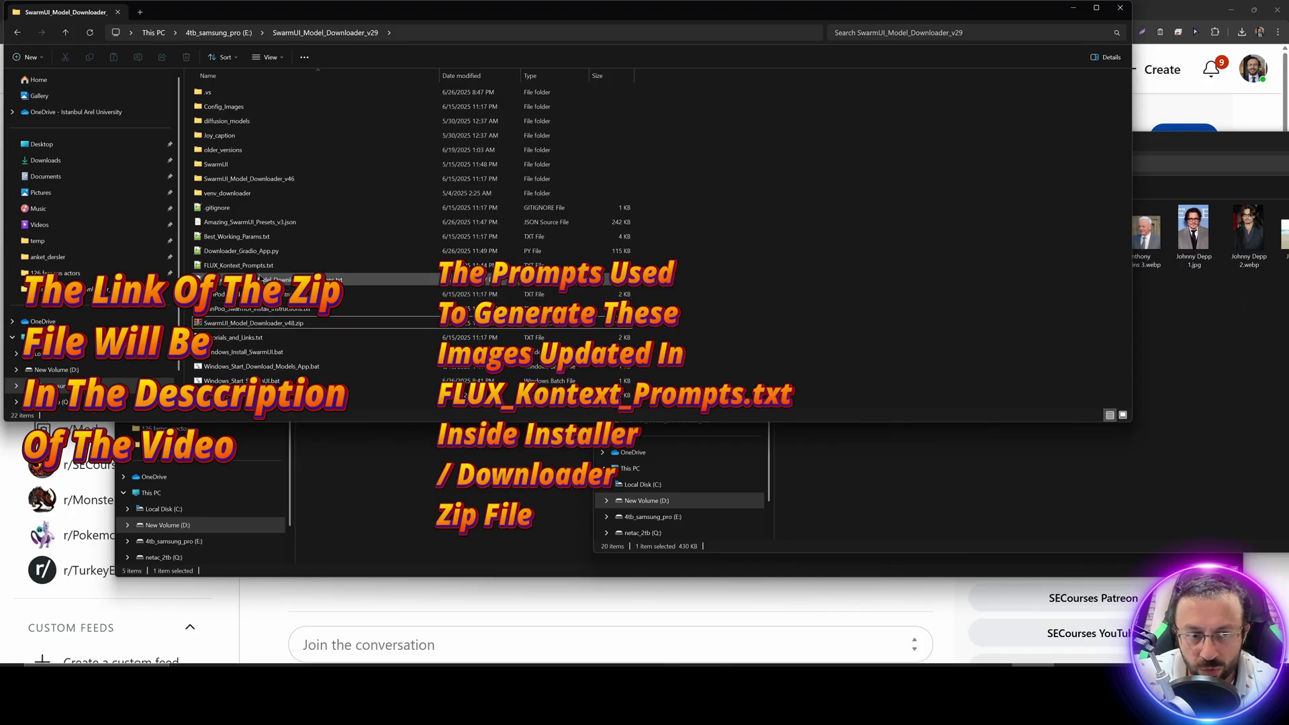
# Step: Open FLUX_Kontext_Prompts.txt from the SwarmUI_Model_Downloader_v29 folder in File Explorer
pyautogui.click(257, 267)
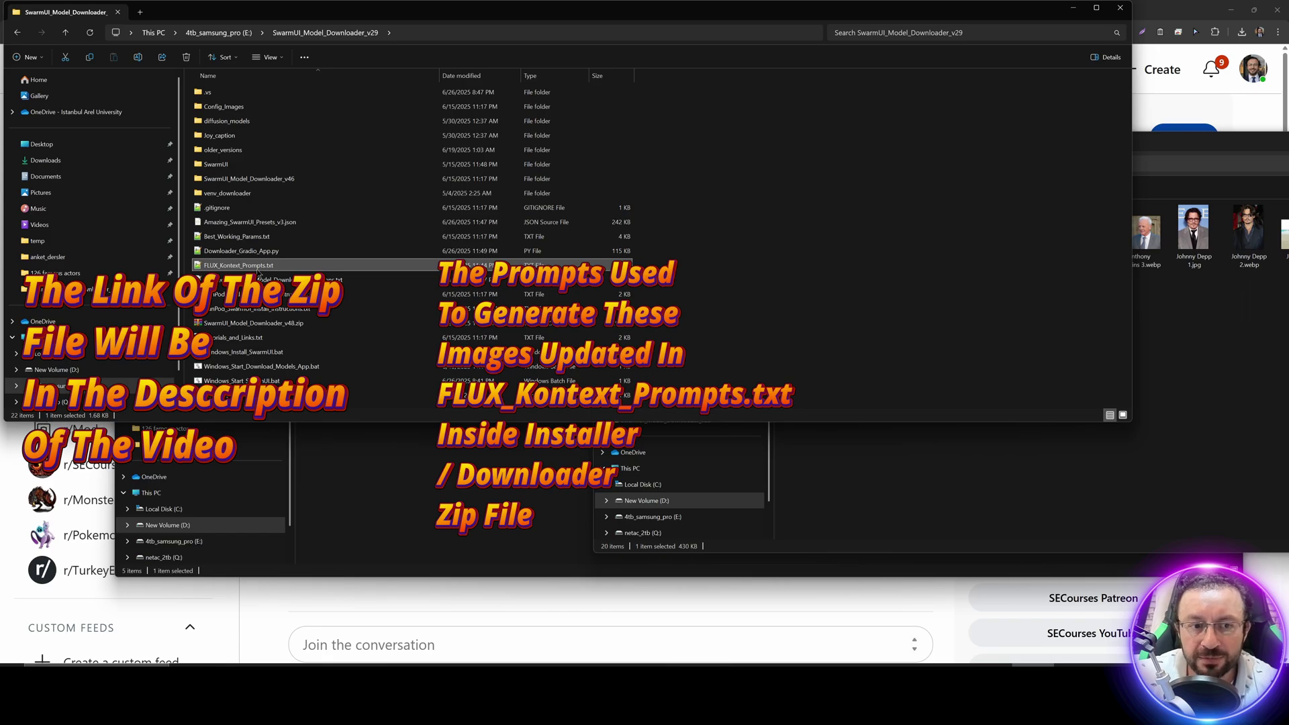
pyautogui.doubleClick(258, 269)
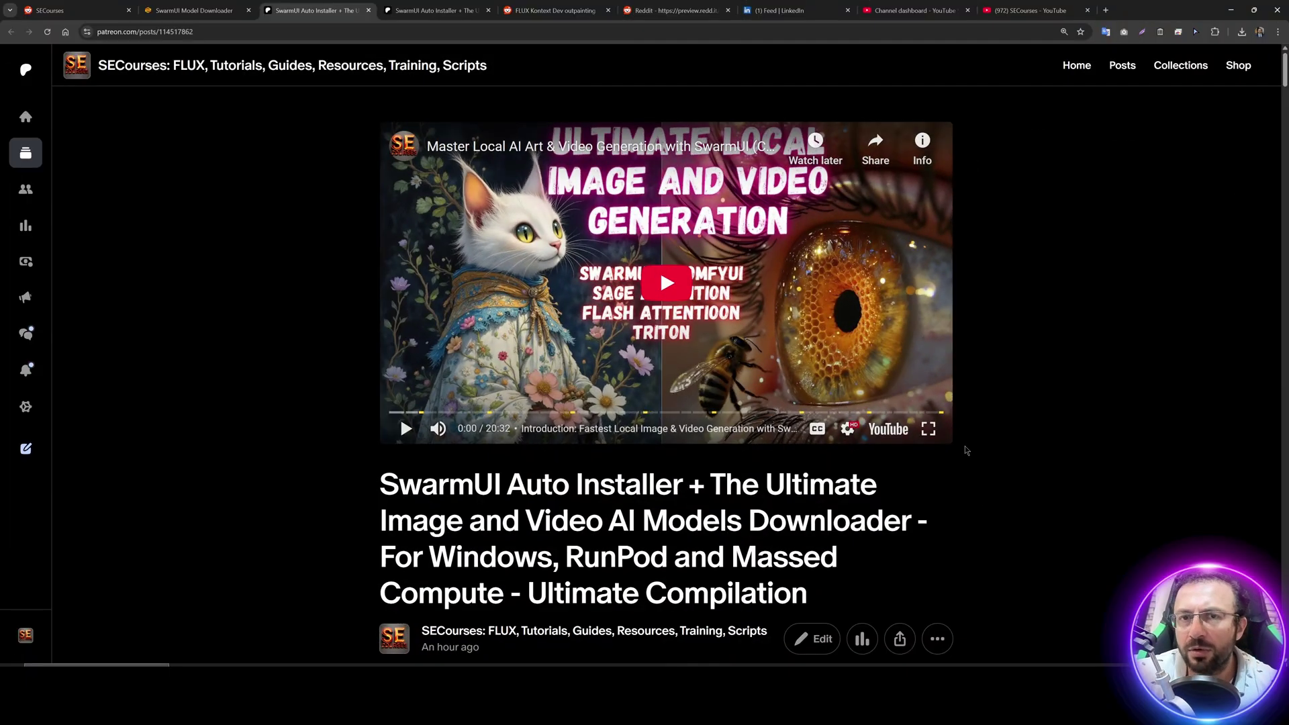
# Step: Download the latest zip file, SwarmUI_Model_Downloader_v48.zip, from the SwarmUI Auto Installer post on Patreon
pyautogui.scroll(-1, 959, 470)
pyautogui.scroll(1, 955, 475)
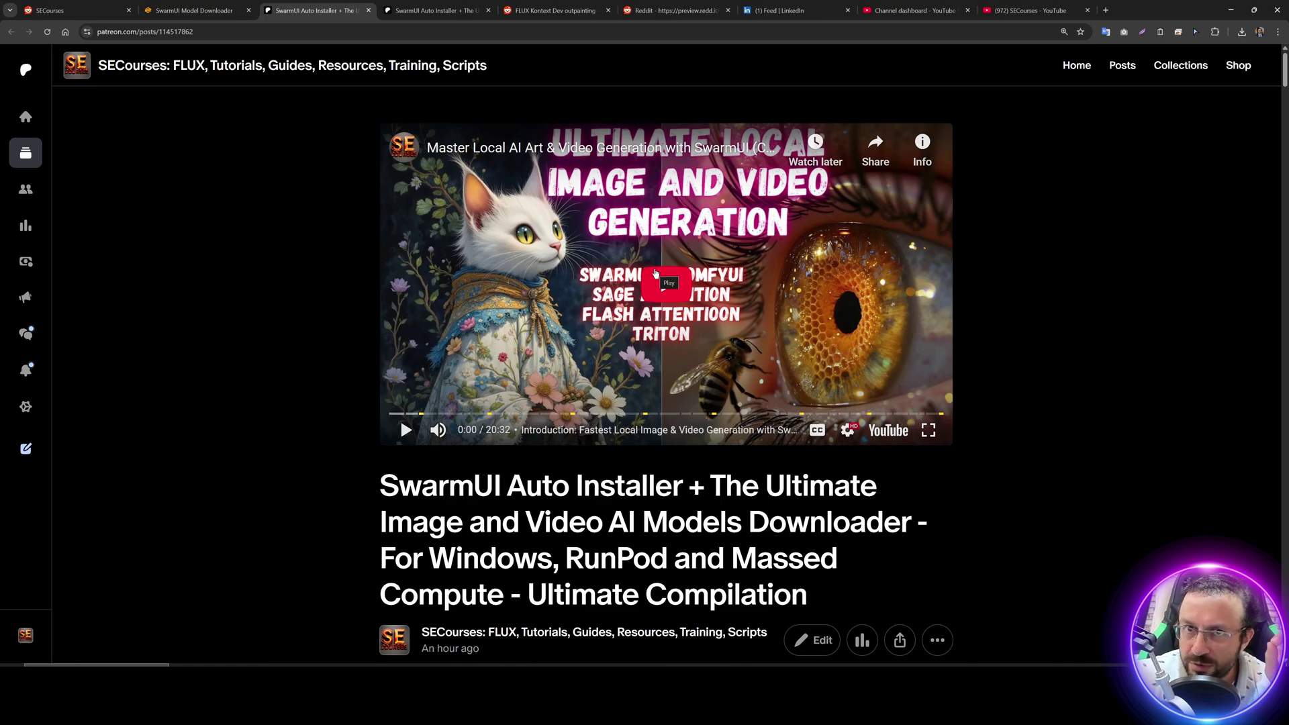
pyautogui.scroll(-4, 675, 309)
pyautogui.scroll(-8, 679, 332)
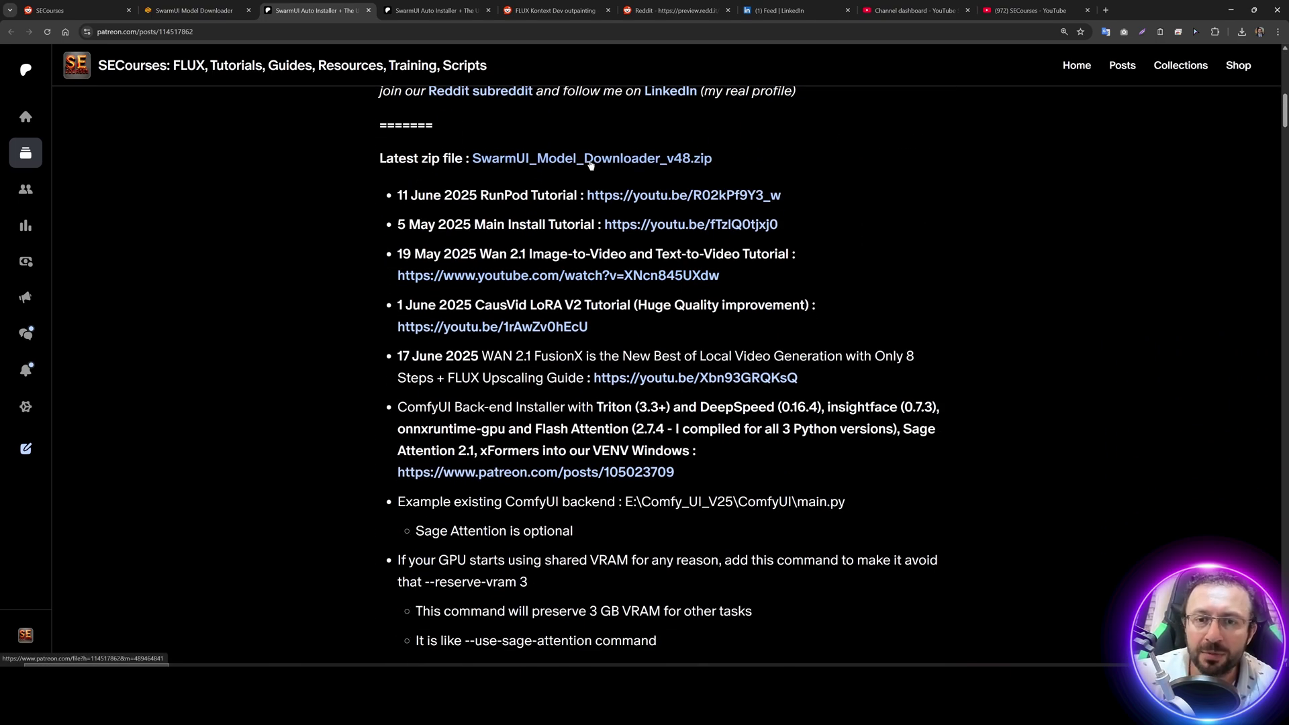
pyautogui.scroll(1, 591, 165)
pyautogui.scroll(-1, 598, 191)
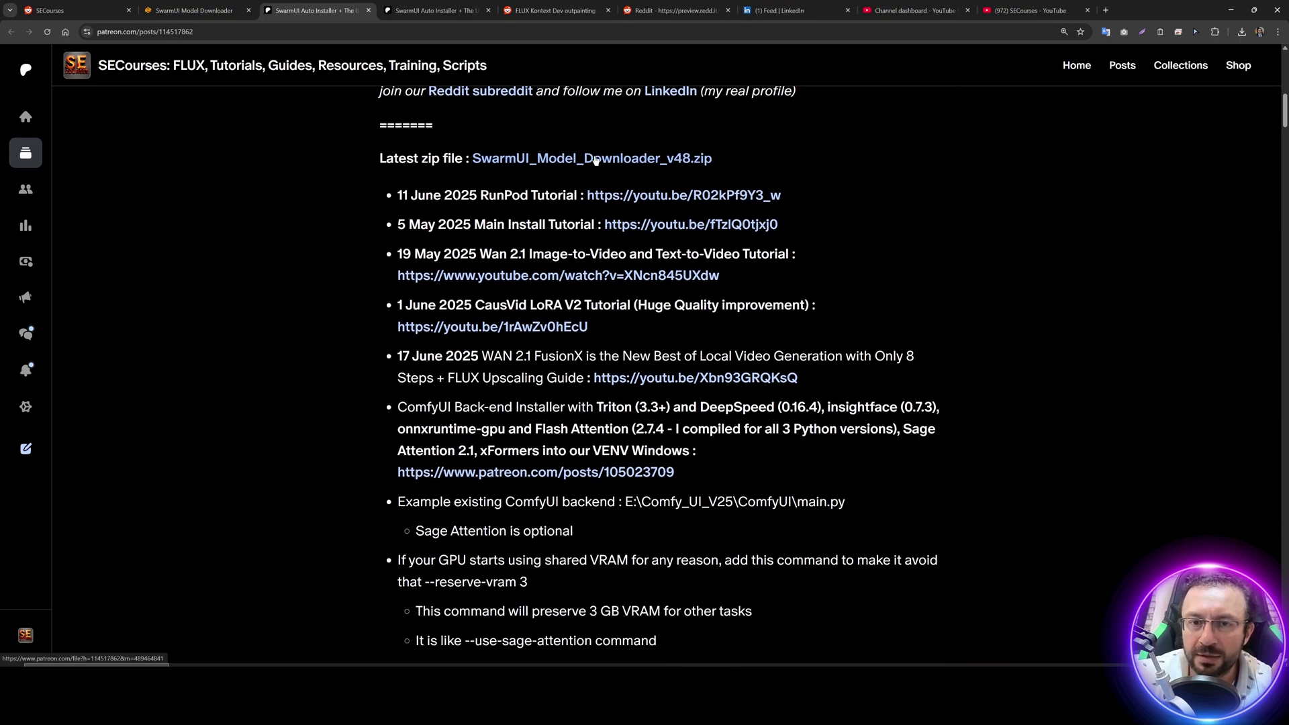
pyautogui.click(611, 162)
# Step: Read the 26 June 2025 Update V48 notes in the post
pyautogui.scroll(-15, 852, 284)
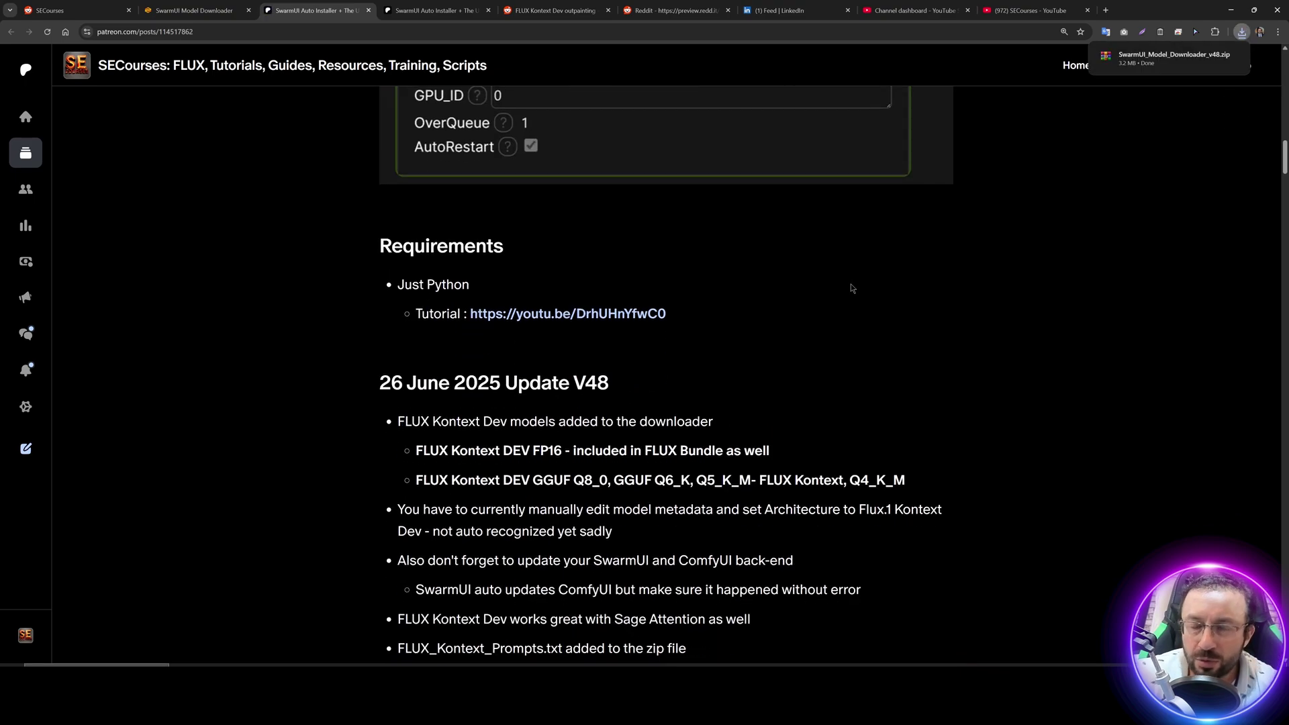
pyautogui.scroll(-3, 846, 289)
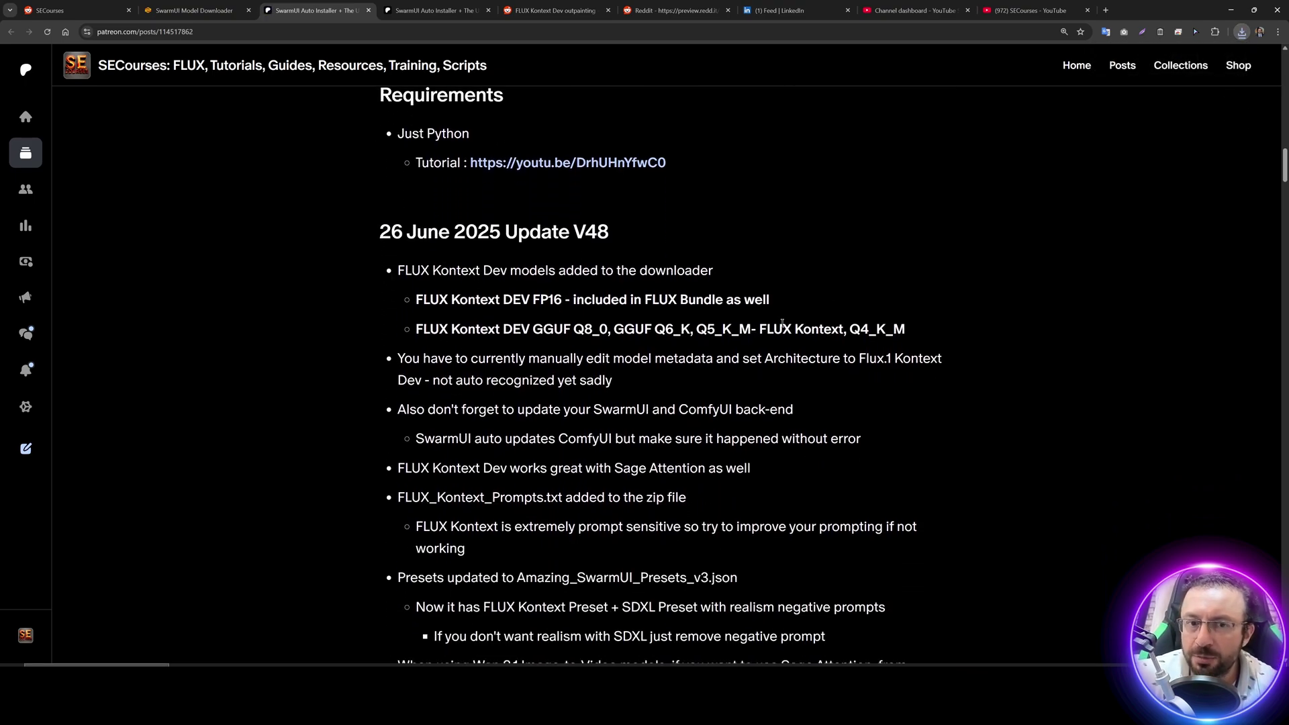
pyautogui.scroll(-1, 640, 304)
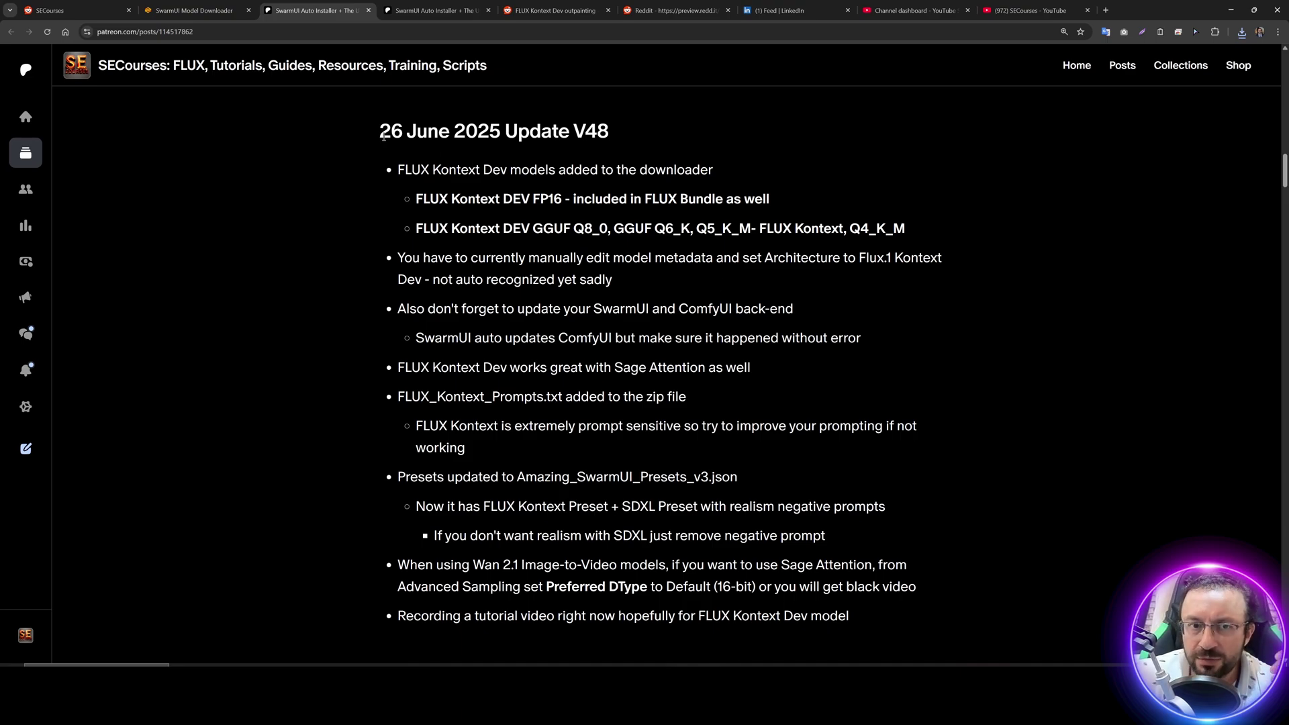
pyautogui.moveTo(380, 135); pyautogui.dragTo(636, 134)
pyautogui.click(637, 134)
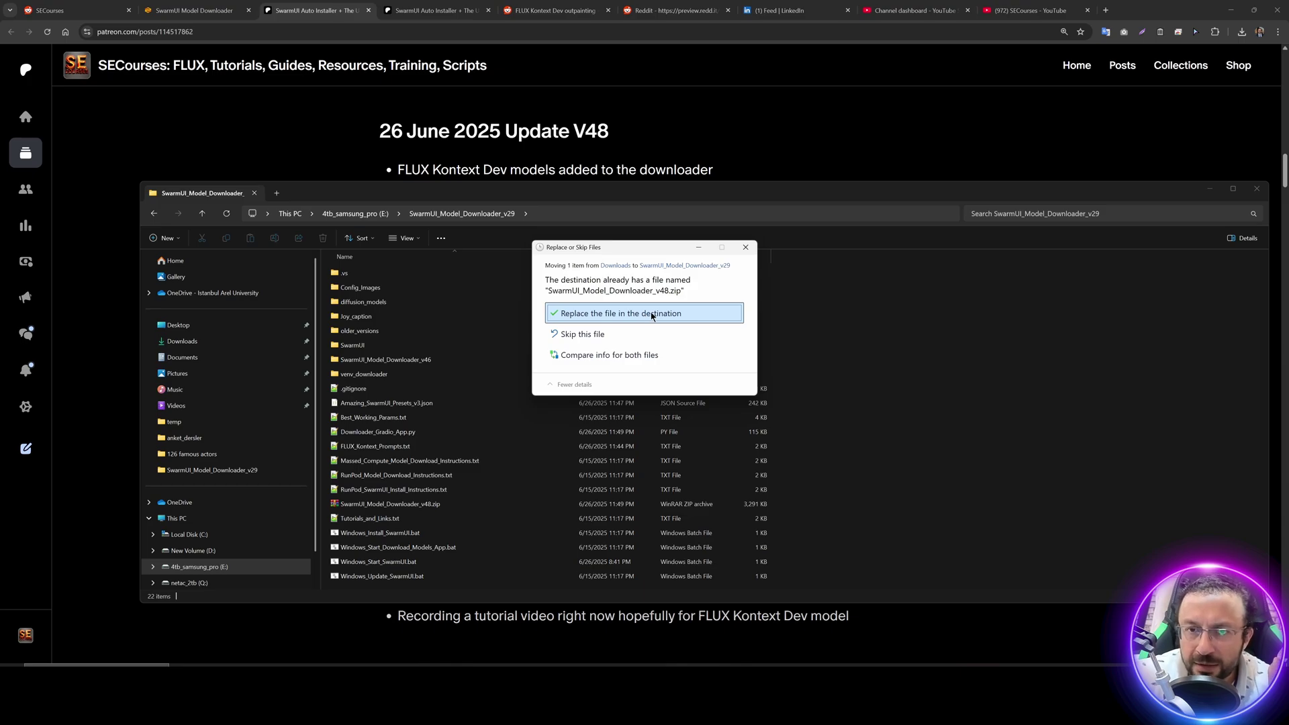
# Step: Replace SwarmUI_Model_Downloader_v48.zip in the SwarmUI_Model_Downloader_v29 folder and extract it into a SwarmUI_Model_Downloader_v48 subfolder
pyautogui.click(646, 318)
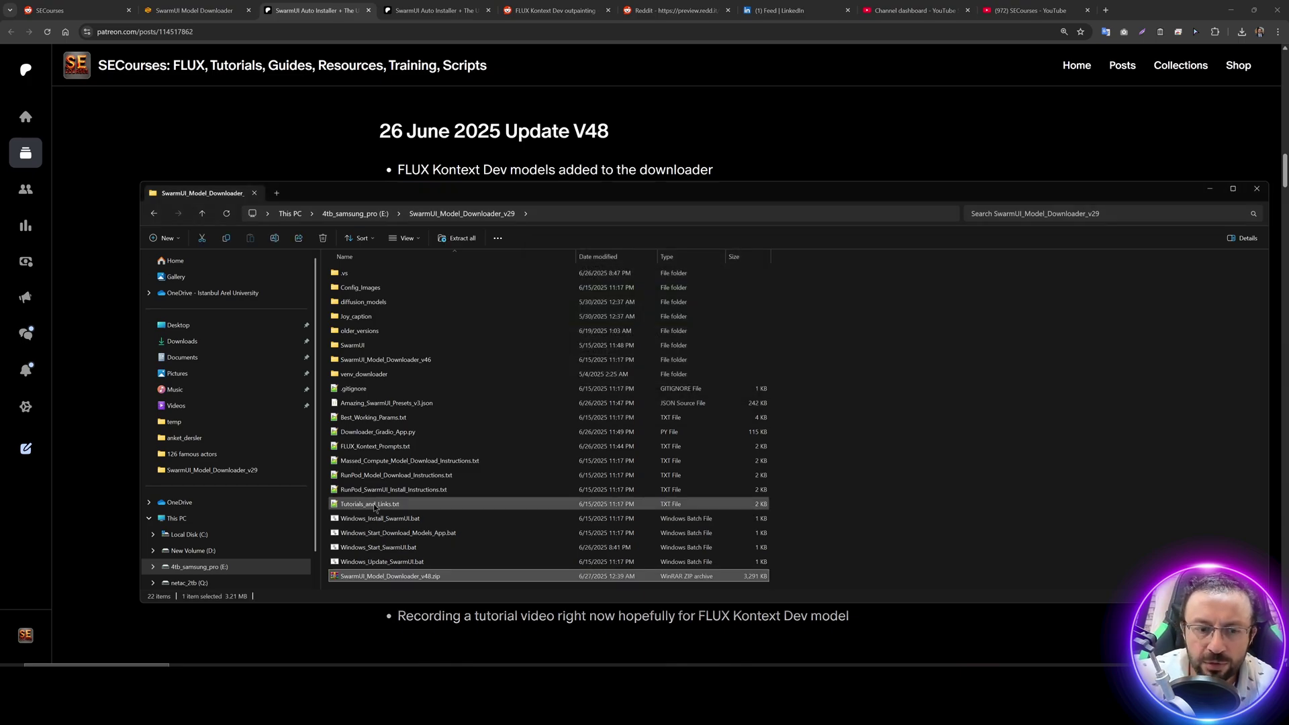
pyautogui.rightClick(379, 579)
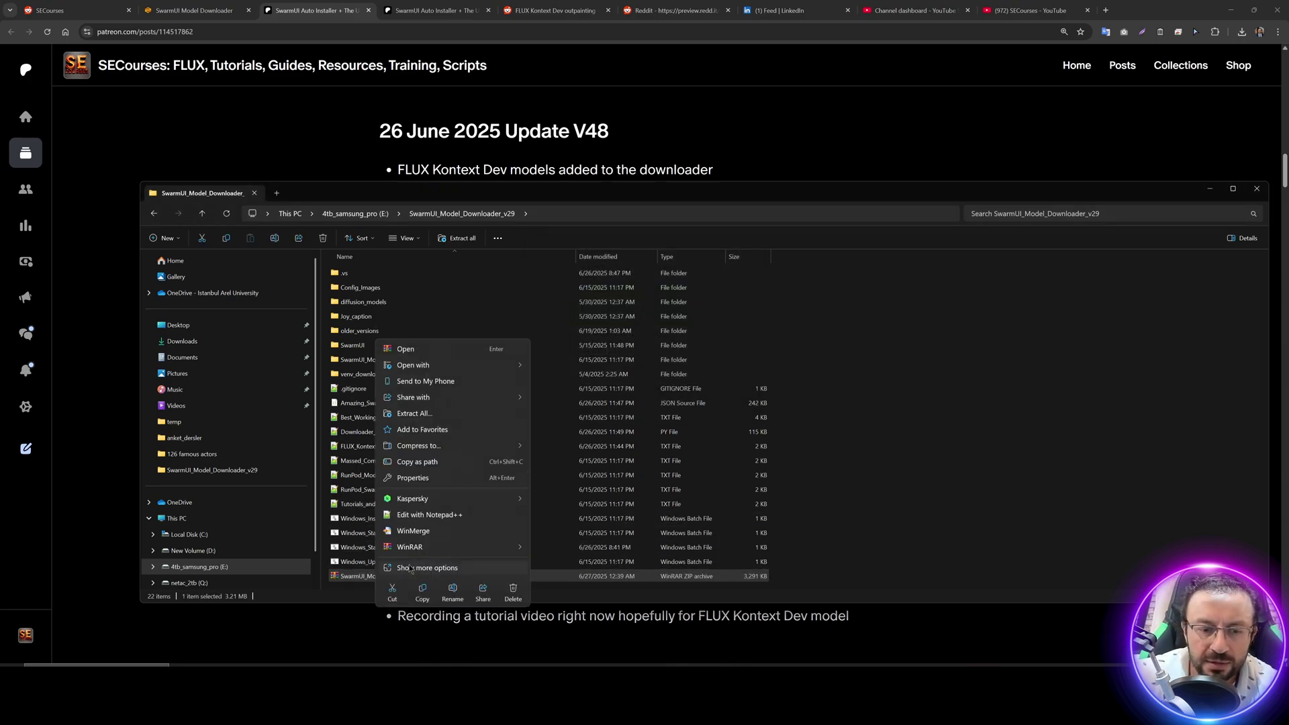
pyautogui.click(437, 411)
pyautogui.click(730, 442)
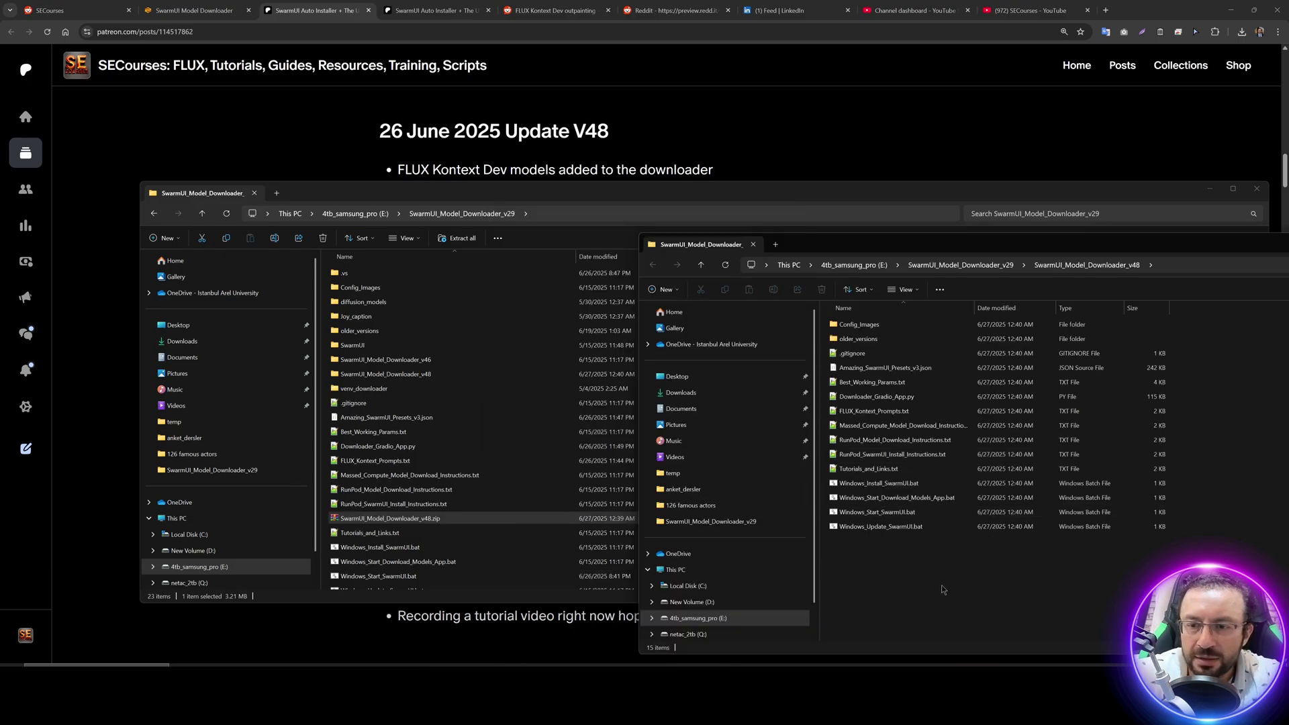
# Step: Move all the extracted v48 files into the SwarmUI_Model_Downloader_v29 folder, replacing the files with the same names
pyautogui.moveTo(942, 586); pyautogui.dragTo(419, 423)
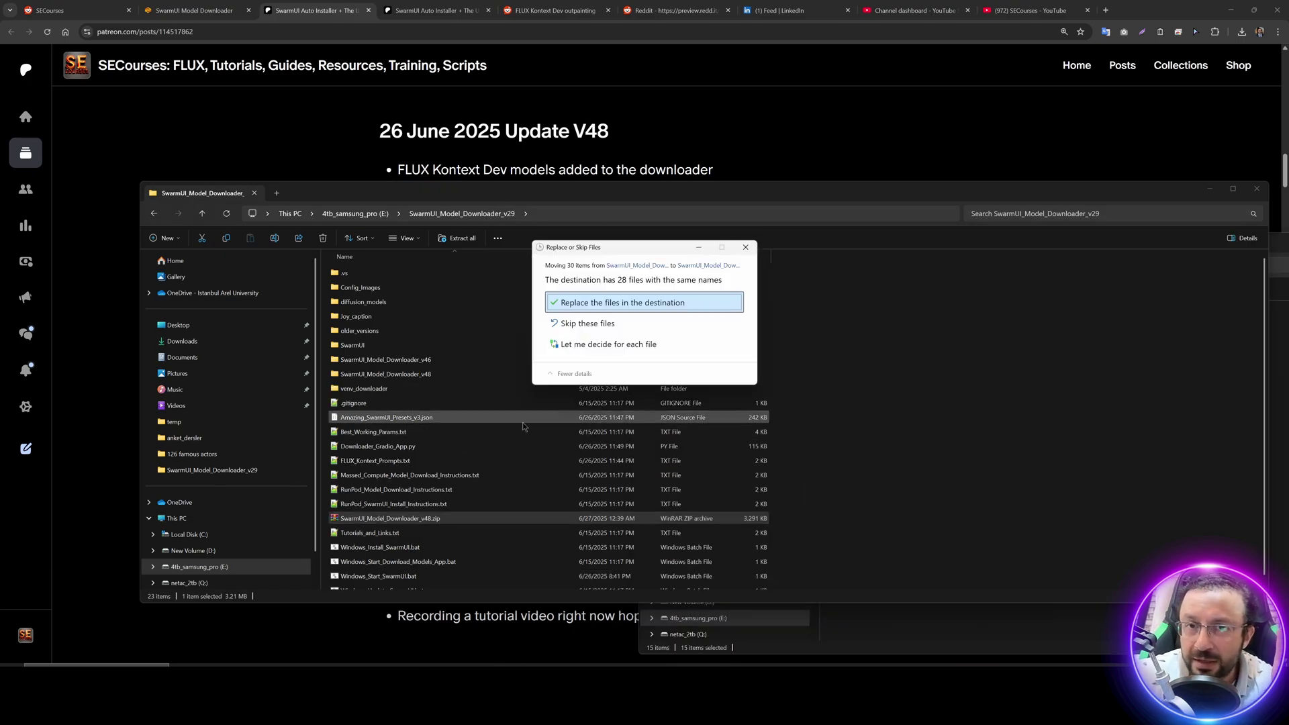
pyautogui.click(616, 304)
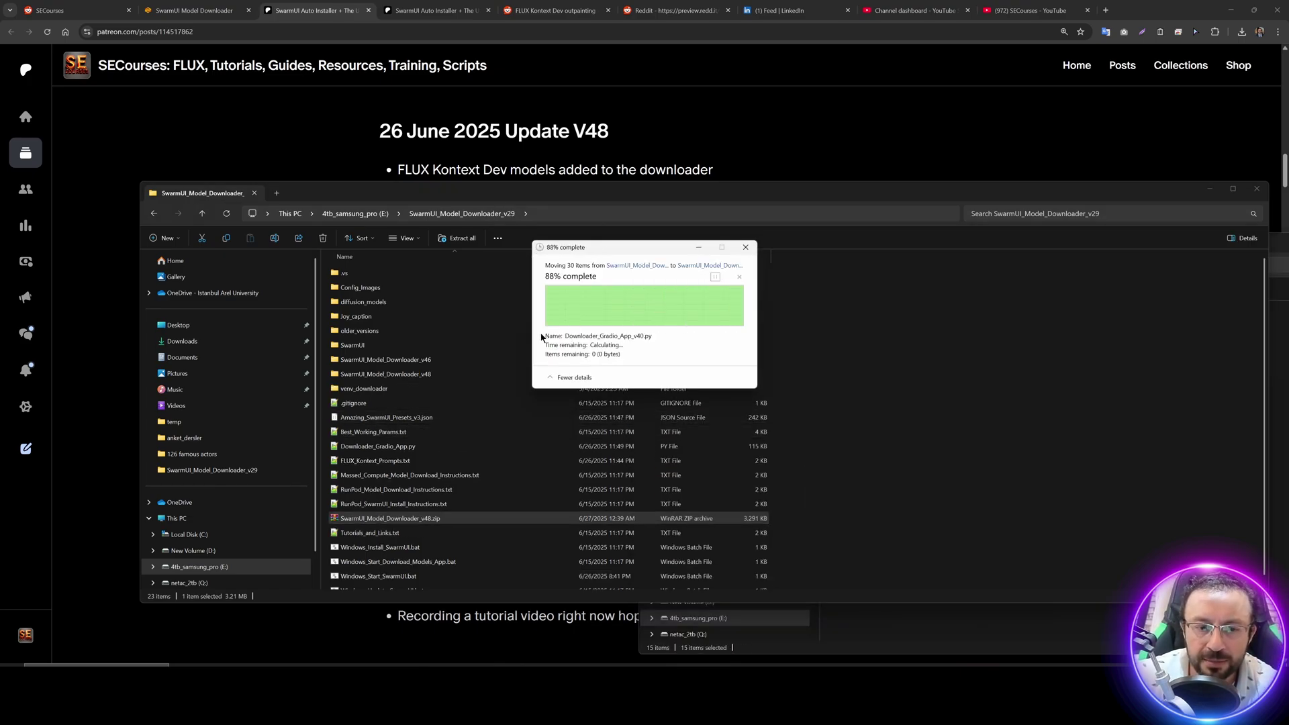
# Step: Run Windows_Start_Download_Models_App.bat to launch the SwarmUI Model Downloader
pyautogui.click(425, 572)
pyautogui.doubleClick(391, 562)
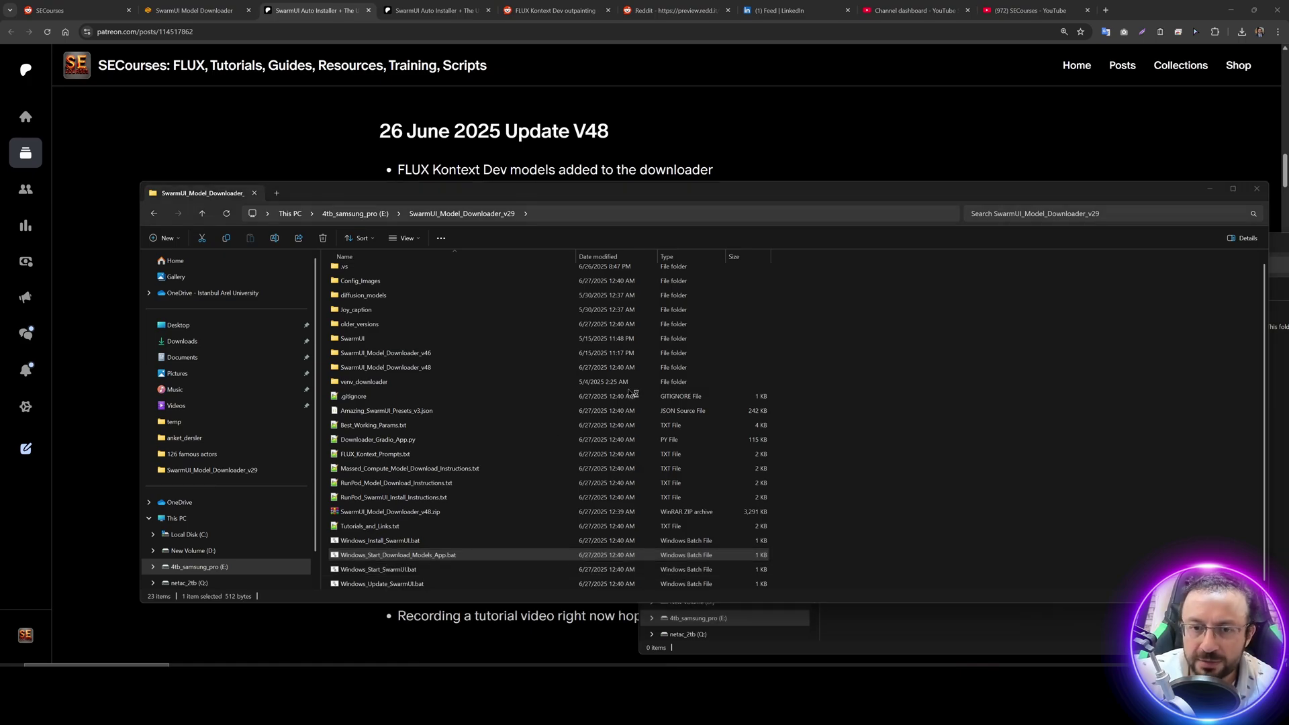
pyautogui.click(685, 421)
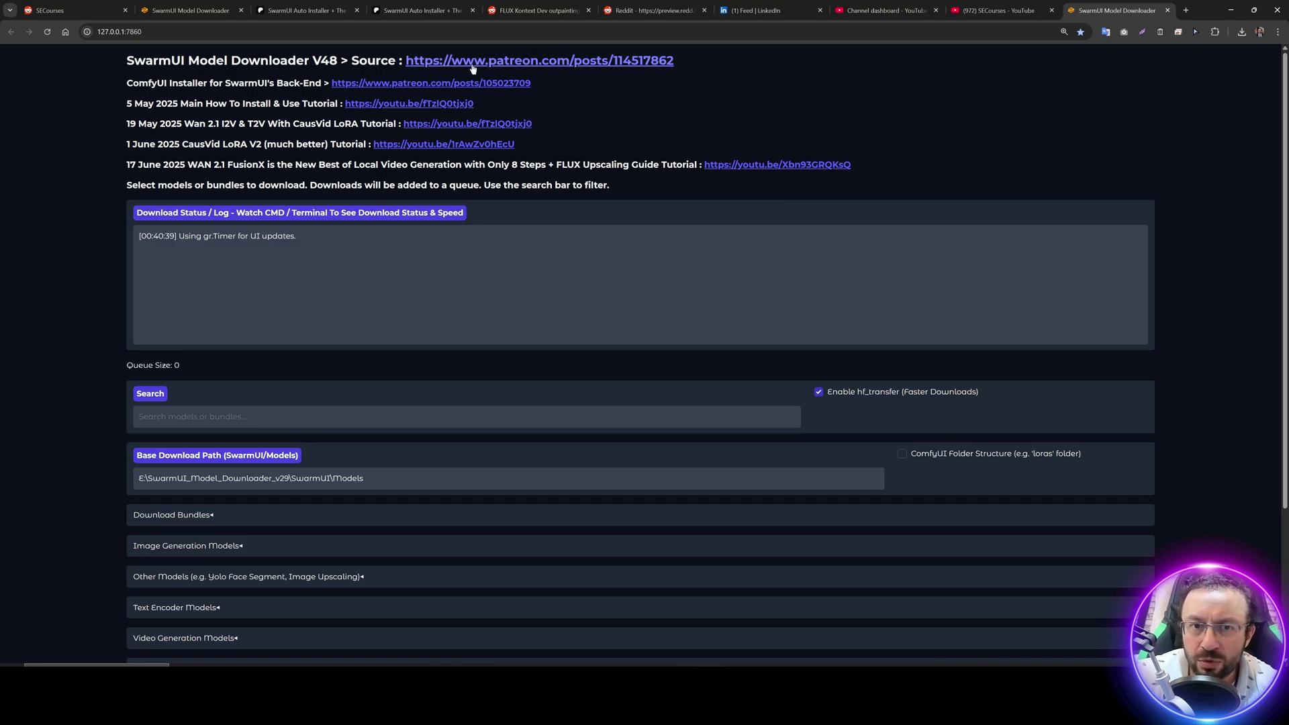
# Step: Expand the Download Bundles section and review the bundles up to the models included in the FLUX Models Bundle
pyautogui.scroll(-3, 71, 315)
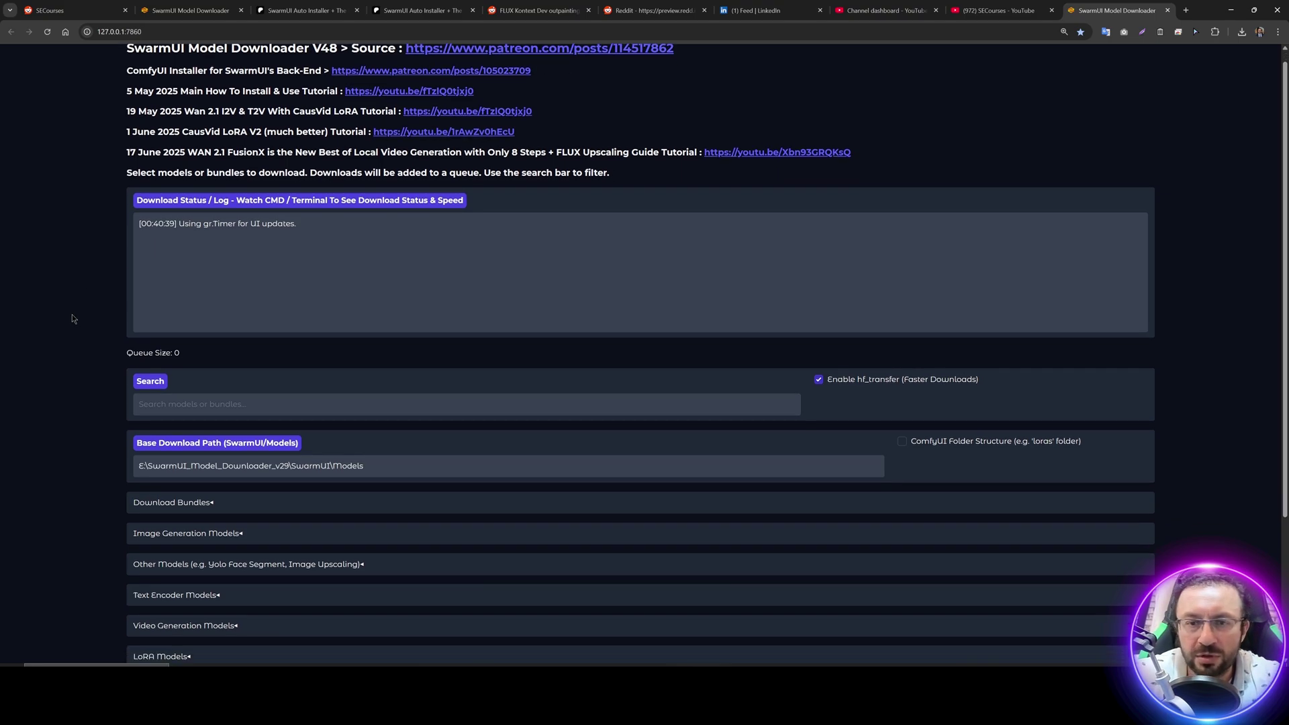
pyautogui.click(173, 313)
pyautogui.scroll(3, 202, 402)
pyautogui.scroll(-1, 403, 421)
pyautogui.scroll(-4, 403, 421)
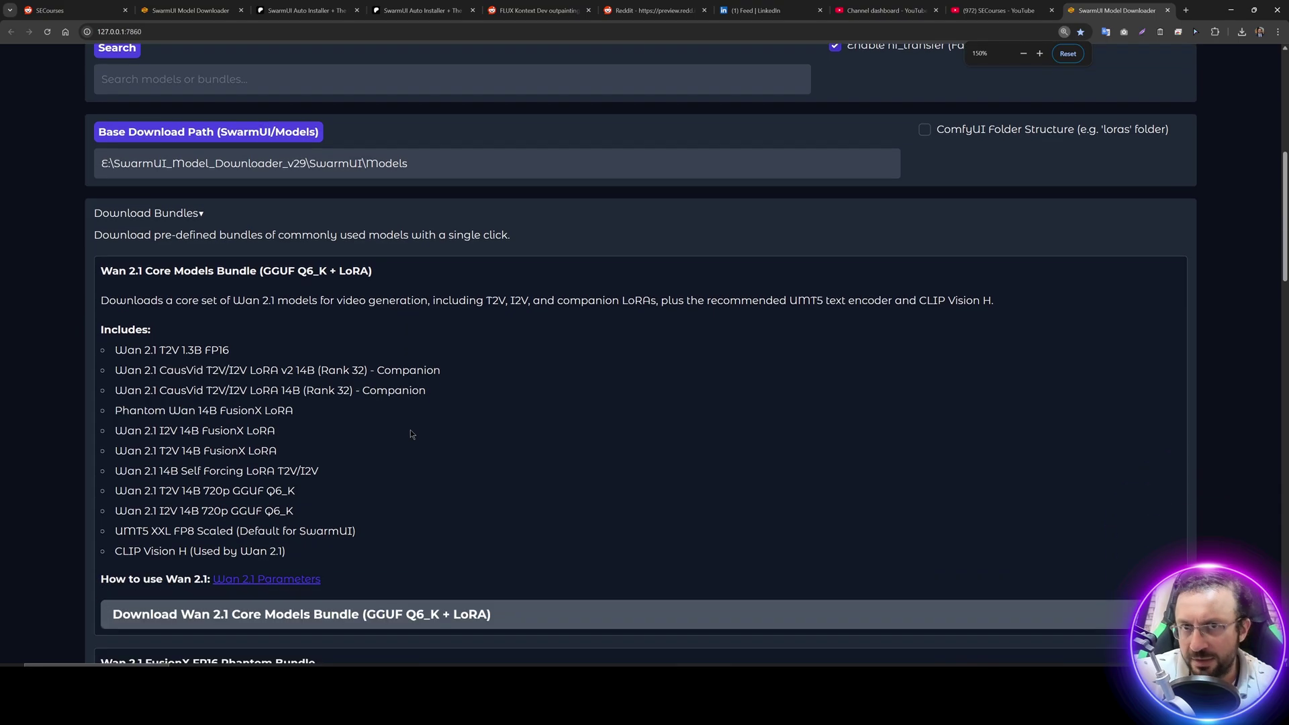
pyautogui.scroll(3, 440, 405)
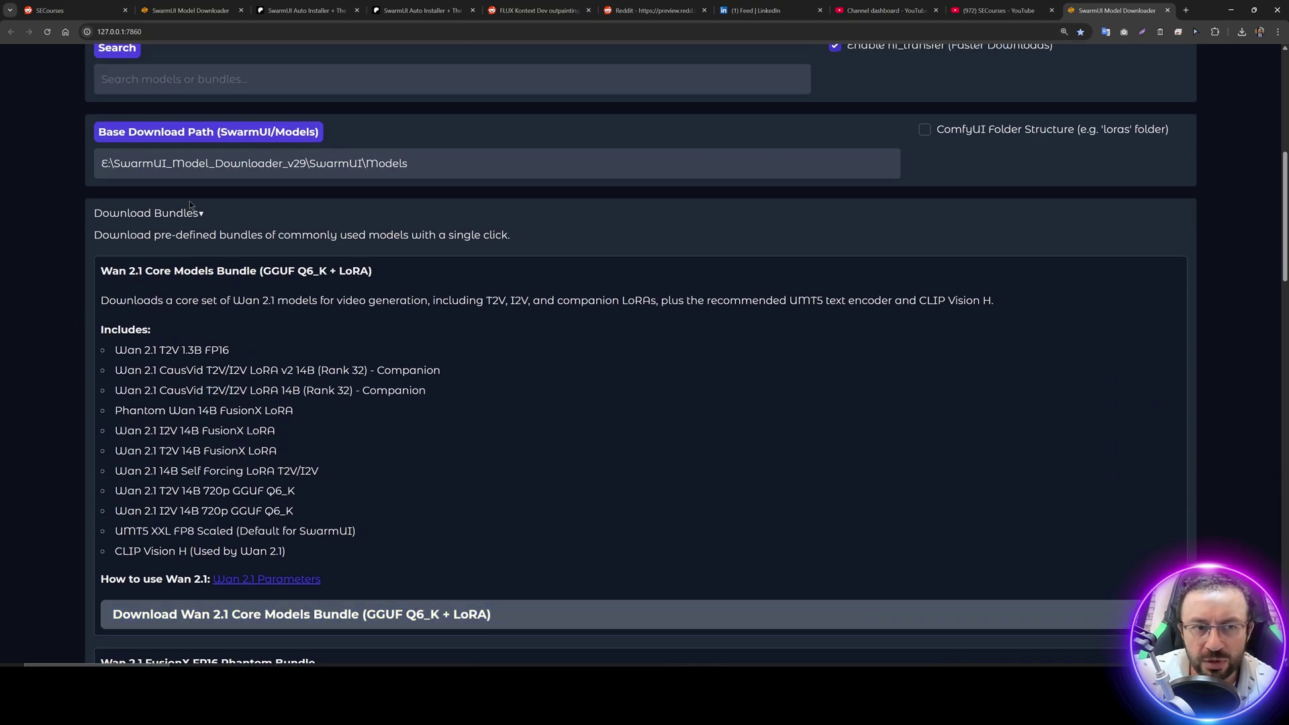
pyautogui.scroll(-10, 184, 250)
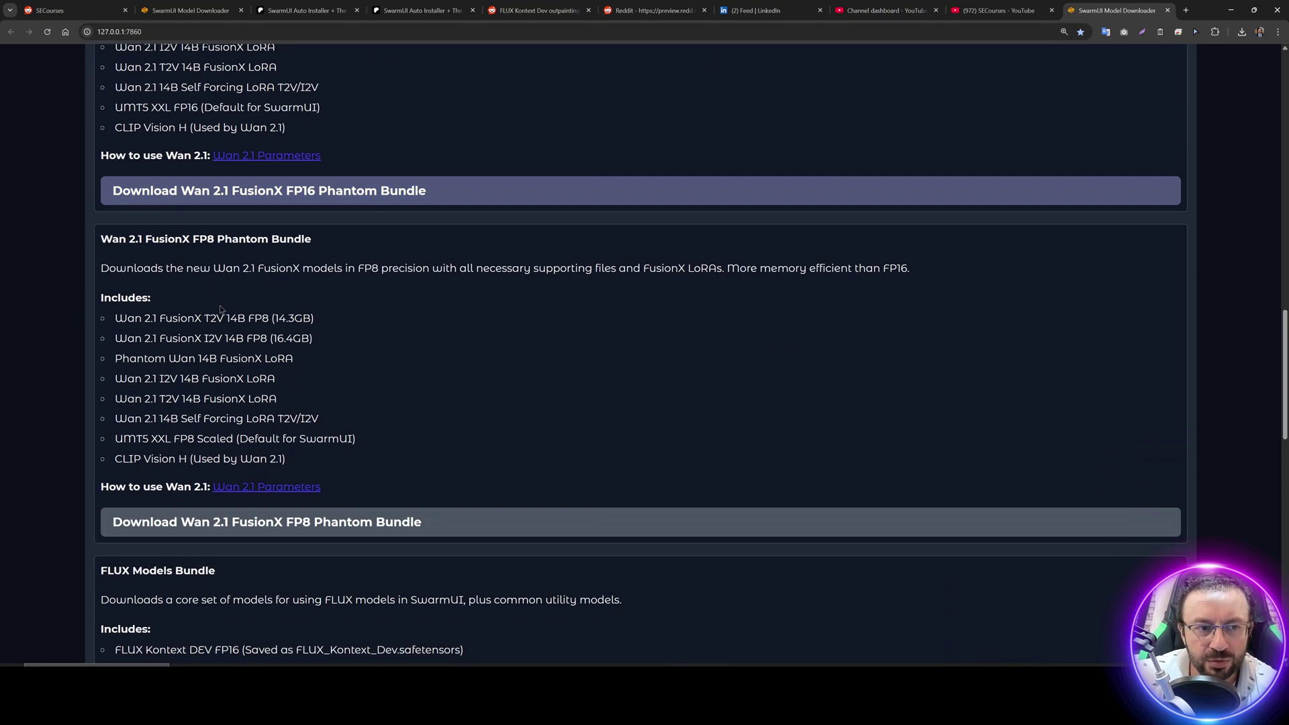
pyautogui.scroll(-5, 203, 242)
pyautogui.moveTo(217, 269); pyautogui.dragTo(107, 270)
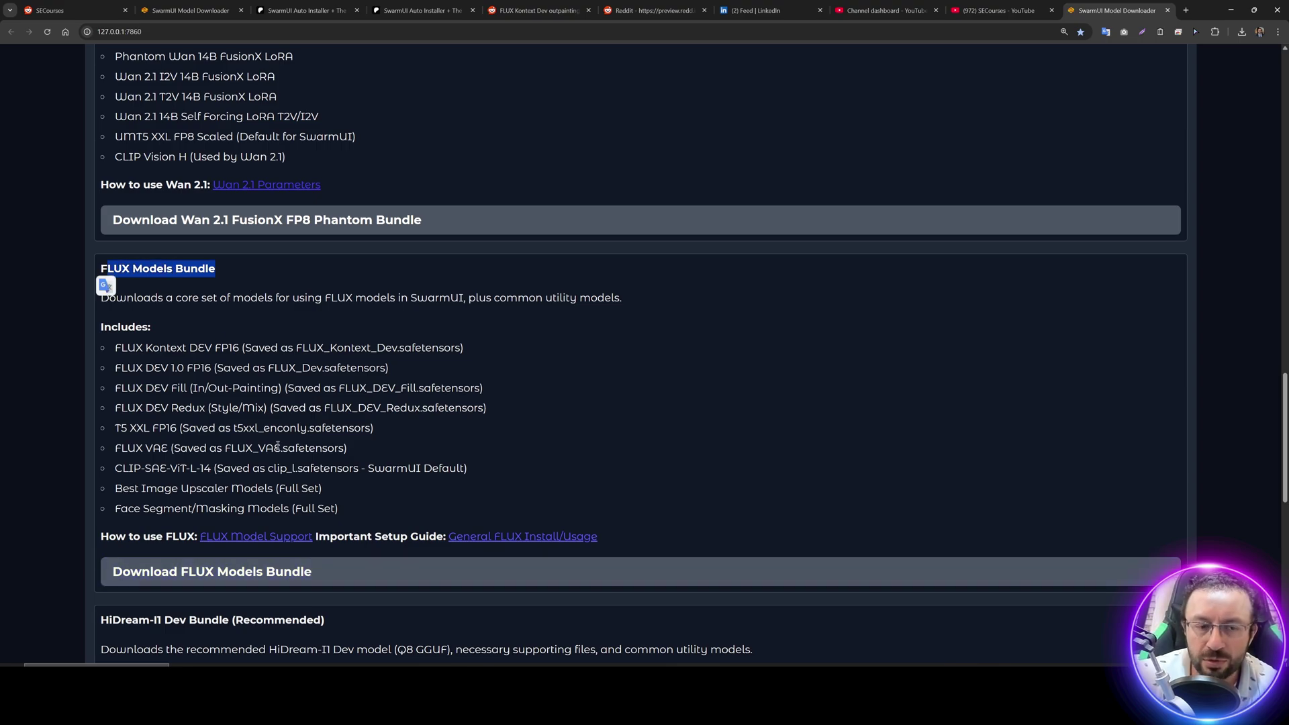
# Step: Expand the FLUX Models group under Image Generation Models and examine the available FLUX Kontext DEV FP16 and GGUF variants
pyautogui.scroll(-10, 277, 447)
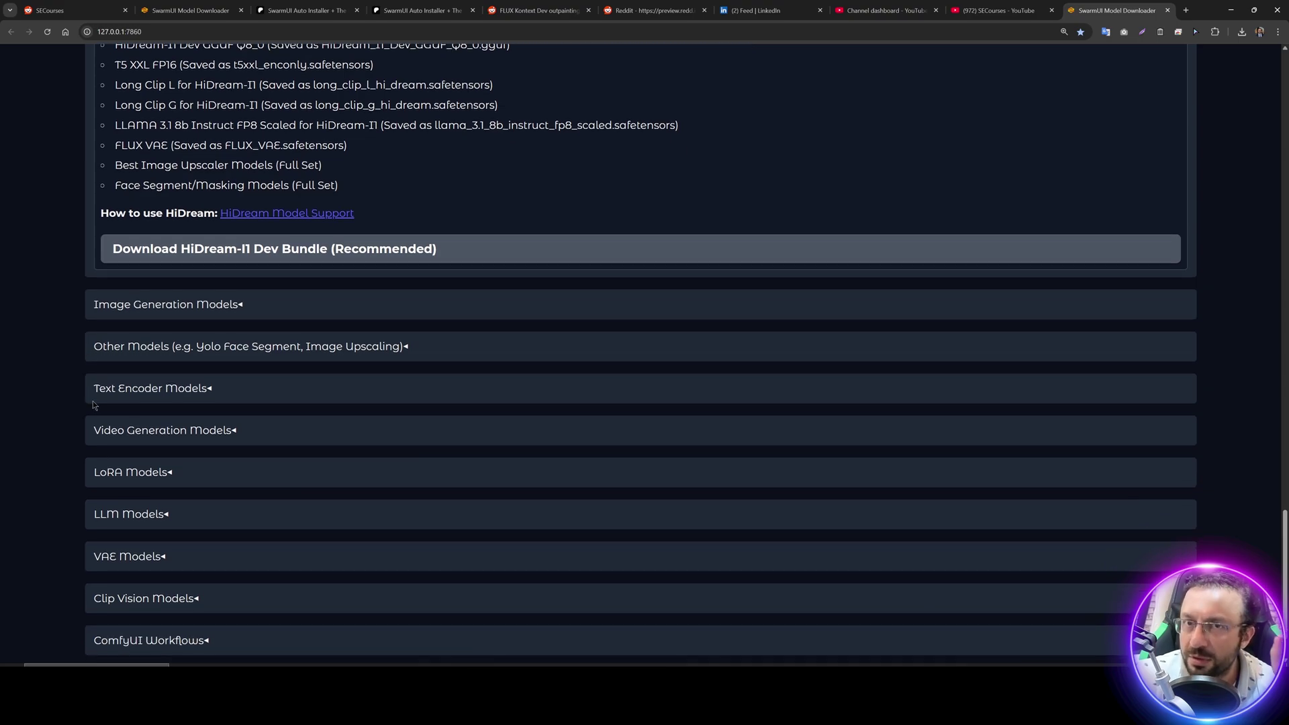
pyautogui.scroll(-1, 96, 402)
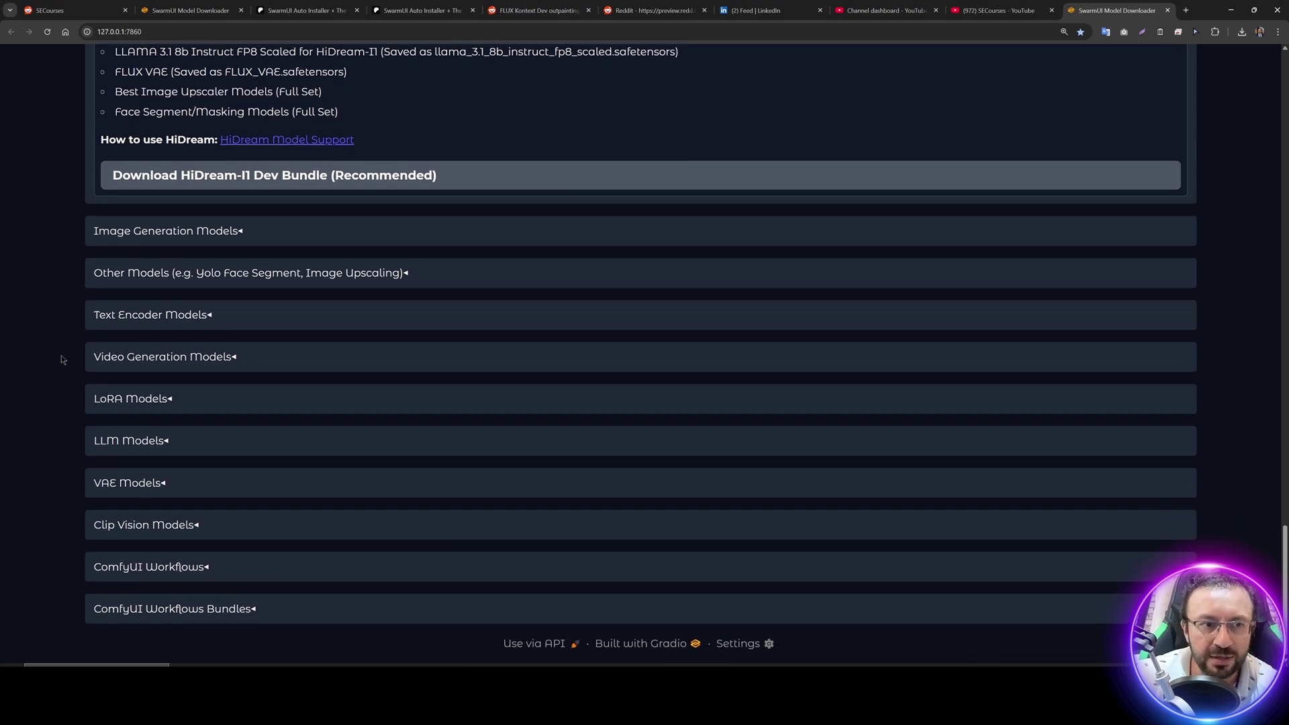
pyautogui.click(142, 232)
pyautogui.scroll(-2, 141, 235)
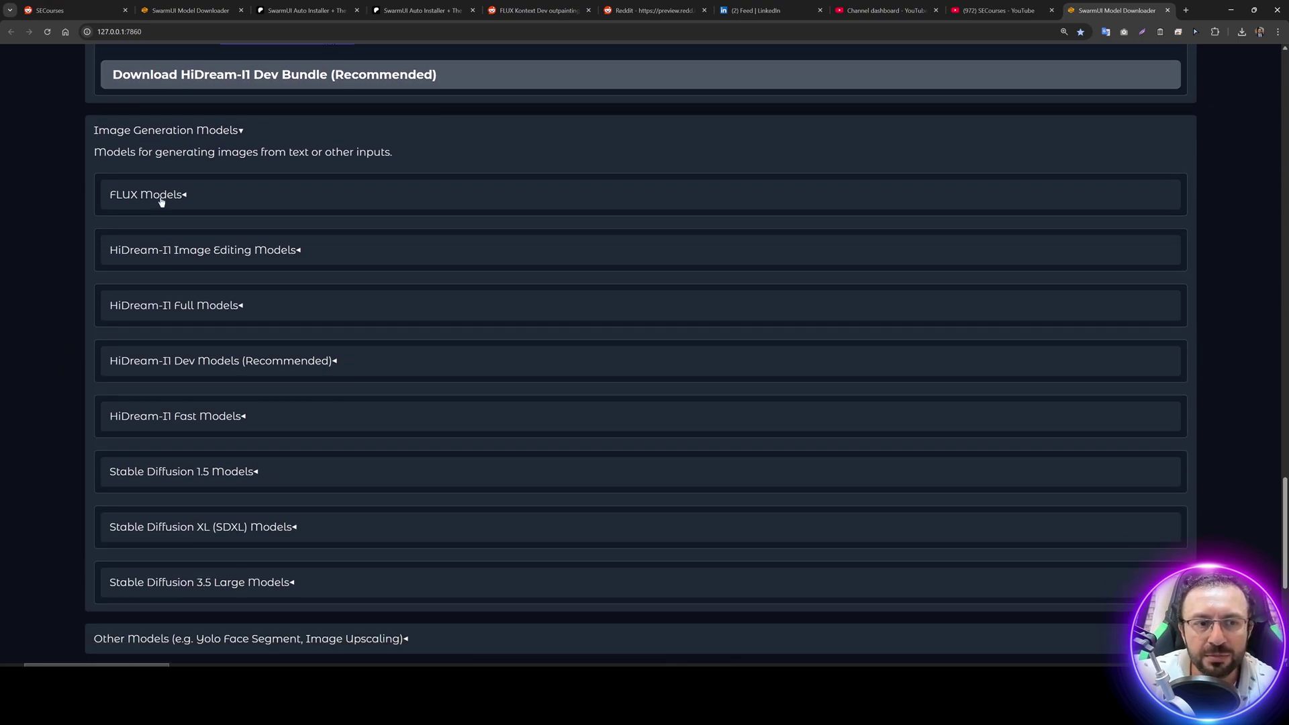
pyautogui.click(161, 199)
pyautogui.scroll(-2, 136, 211)
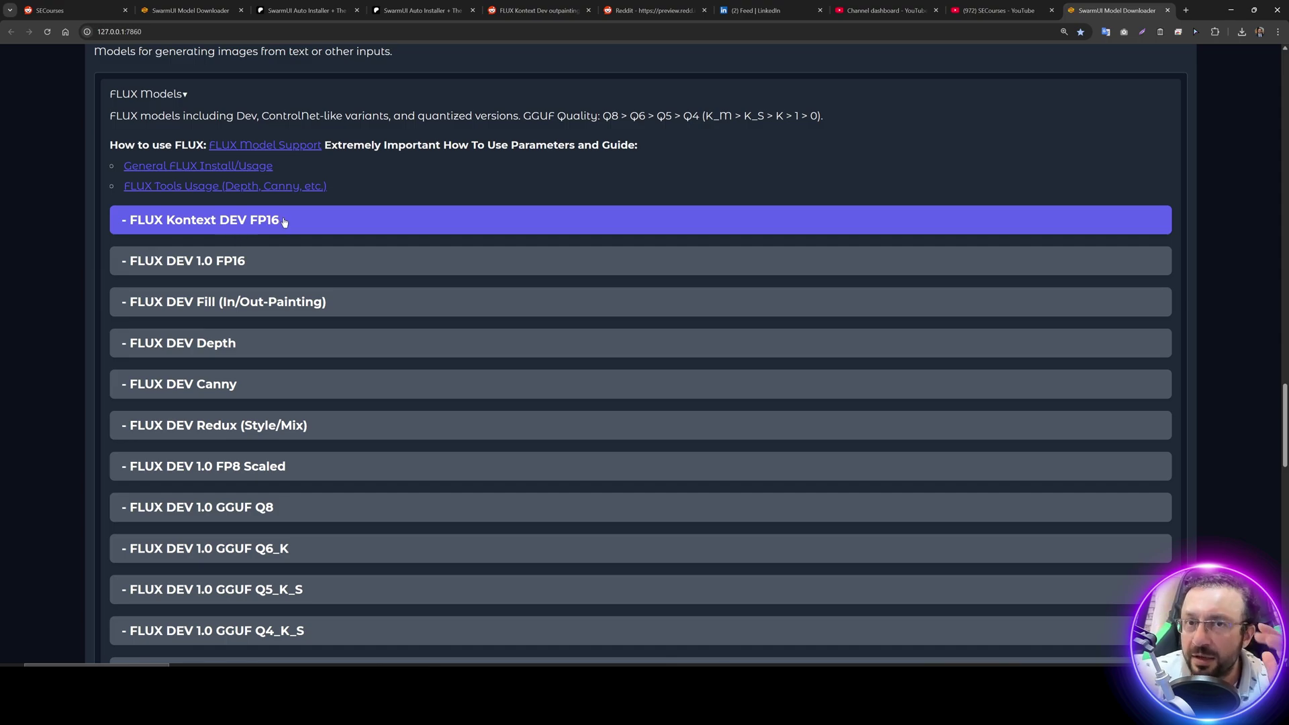
pyautogui.scroll(-7, 307, 343)
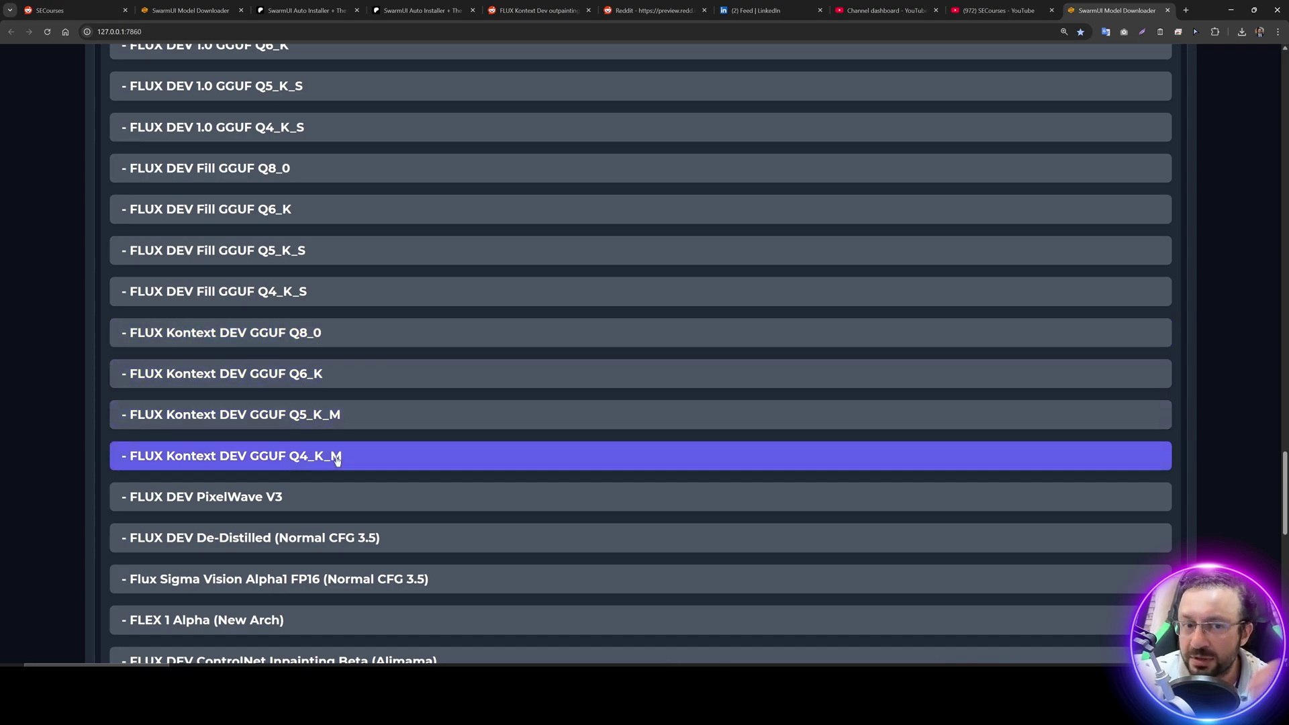
pyautogui.scroll(4, 340, 460)
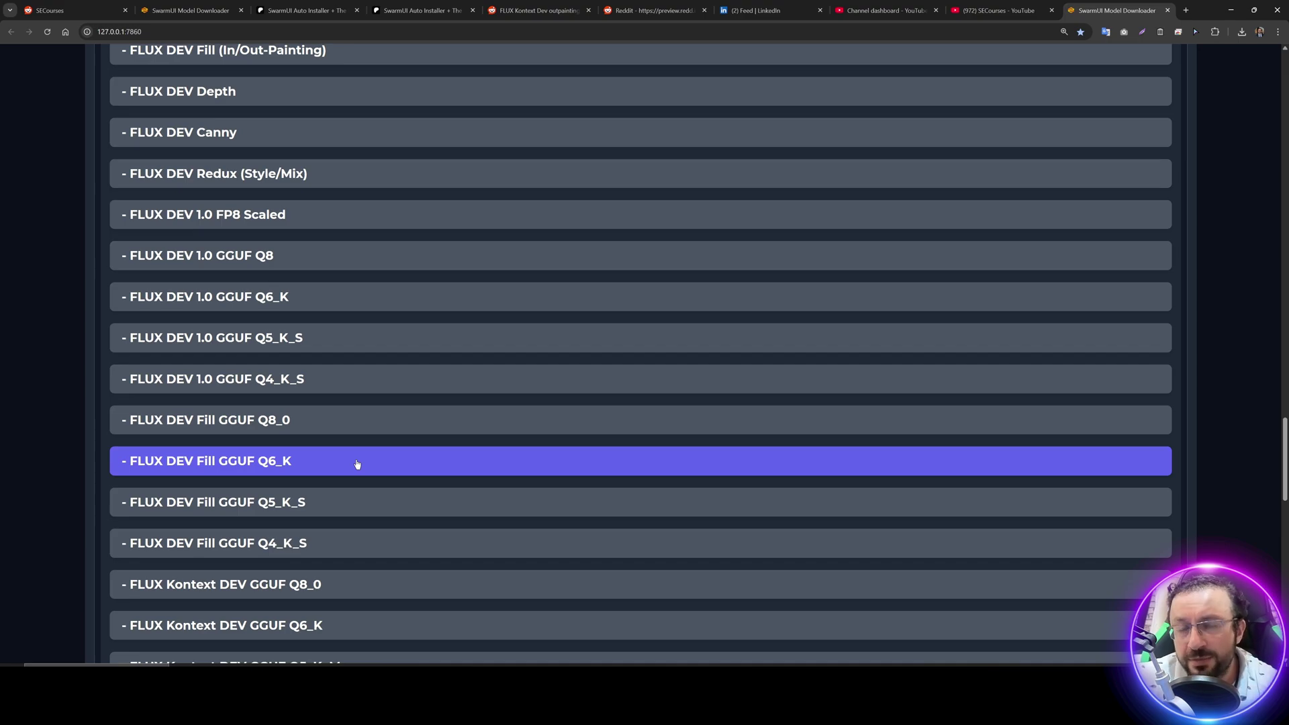
pyautogui.scroll(1, 371, 449)
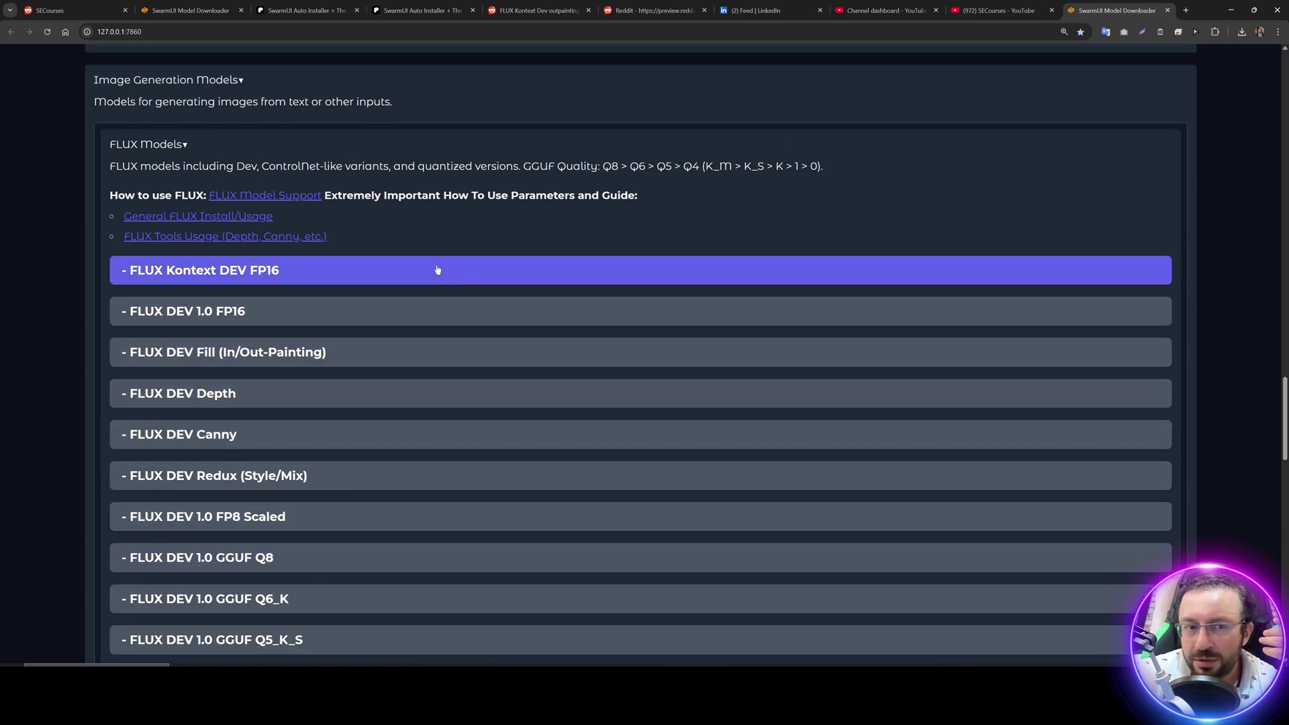
pyautogui.scroll(-8, 426, 537)
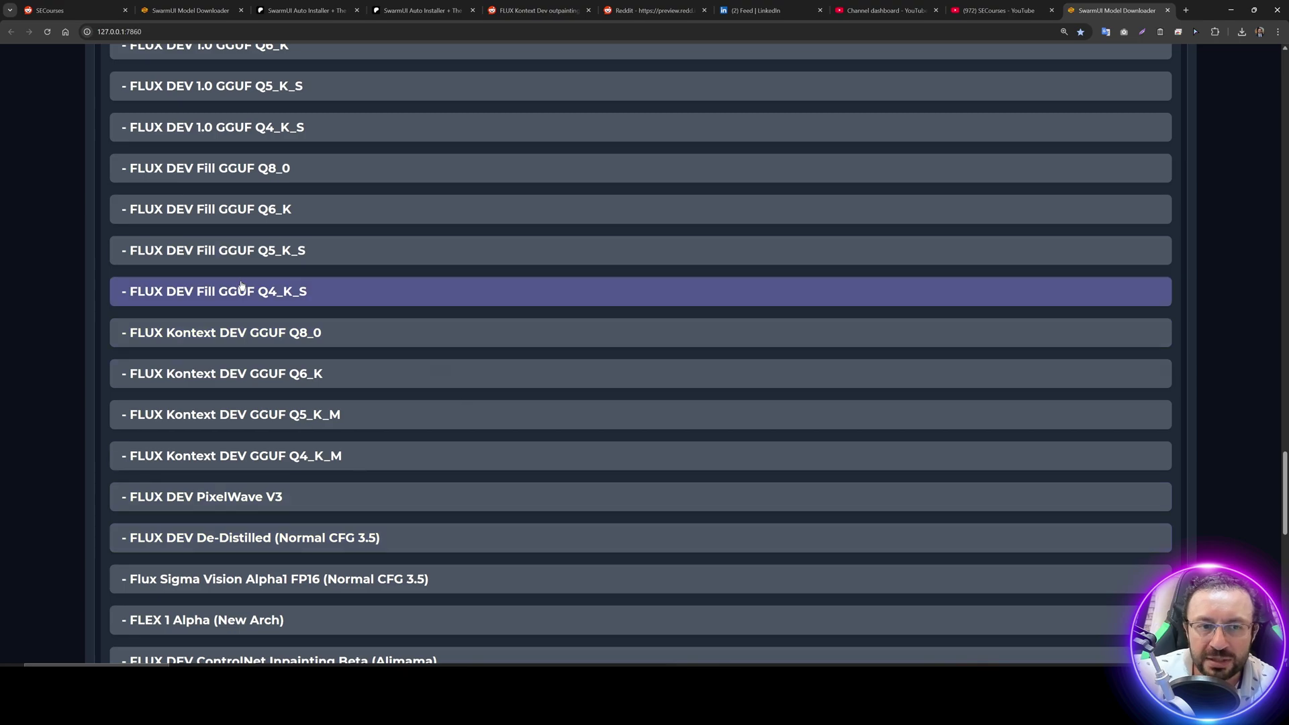
pyautogui.scroll(5, 433, 389)
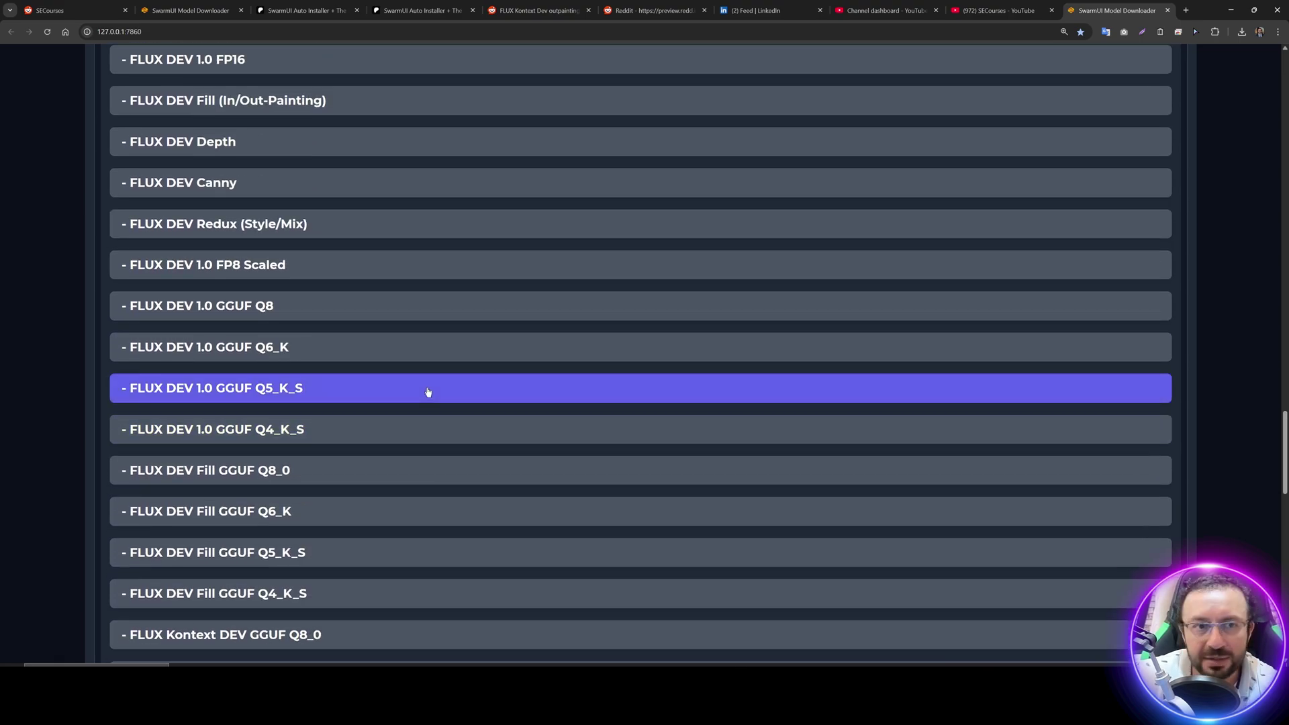
pyautogui.scroll(4, 428, 392)
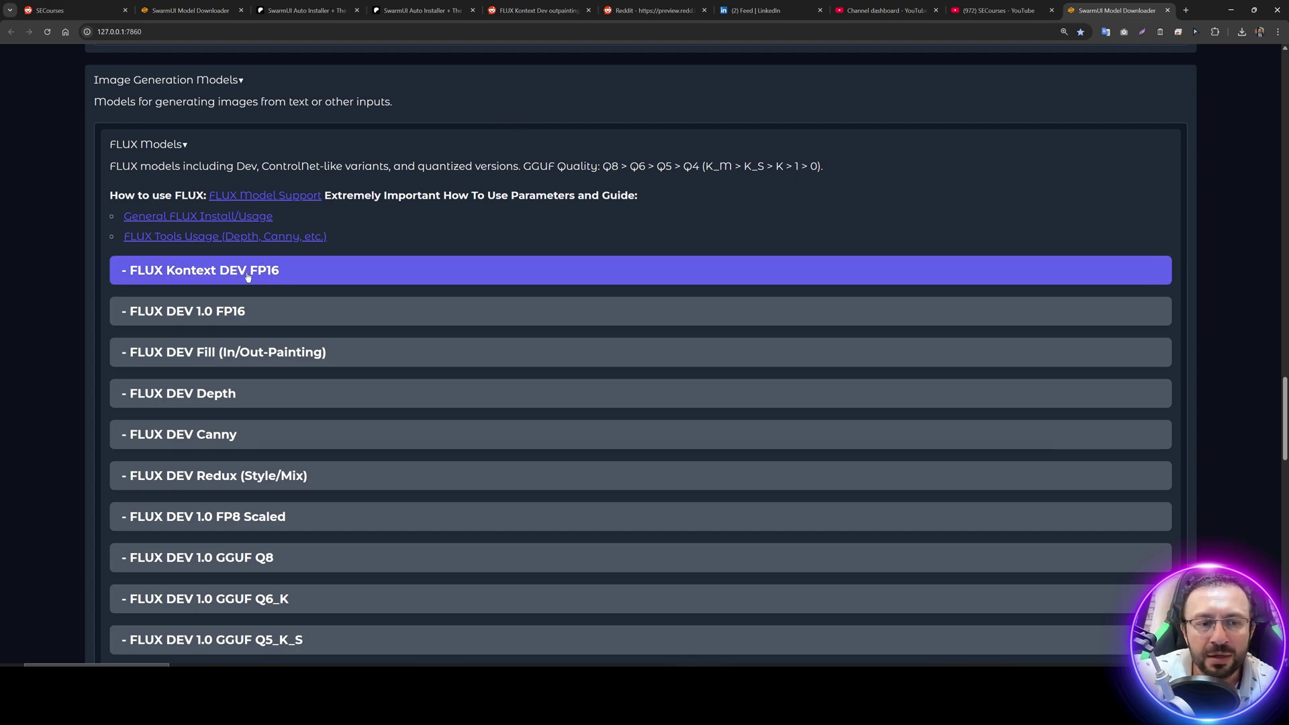
# Step: Queue the FLUX Kontext DEV FP16 model for download and check its status messages in the command window
pyautogui.click(395, 285)
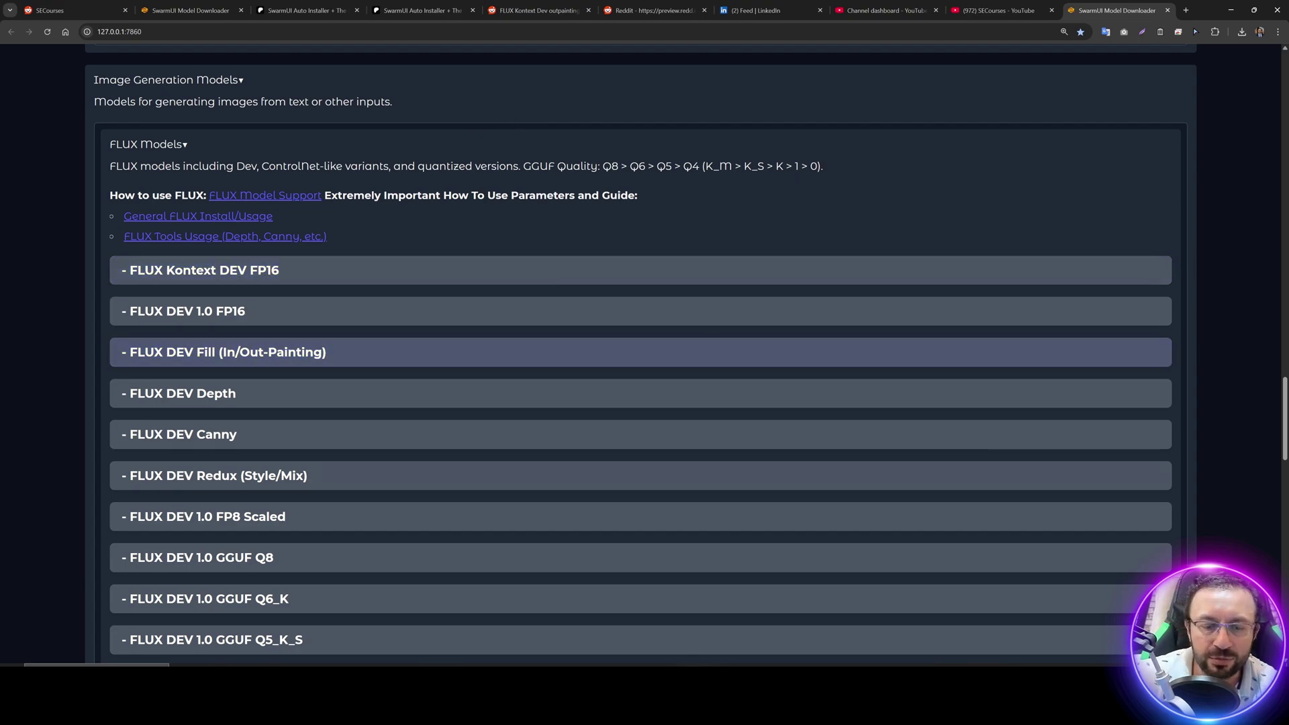
pyautogui.hotkey('alt', 'Tab')
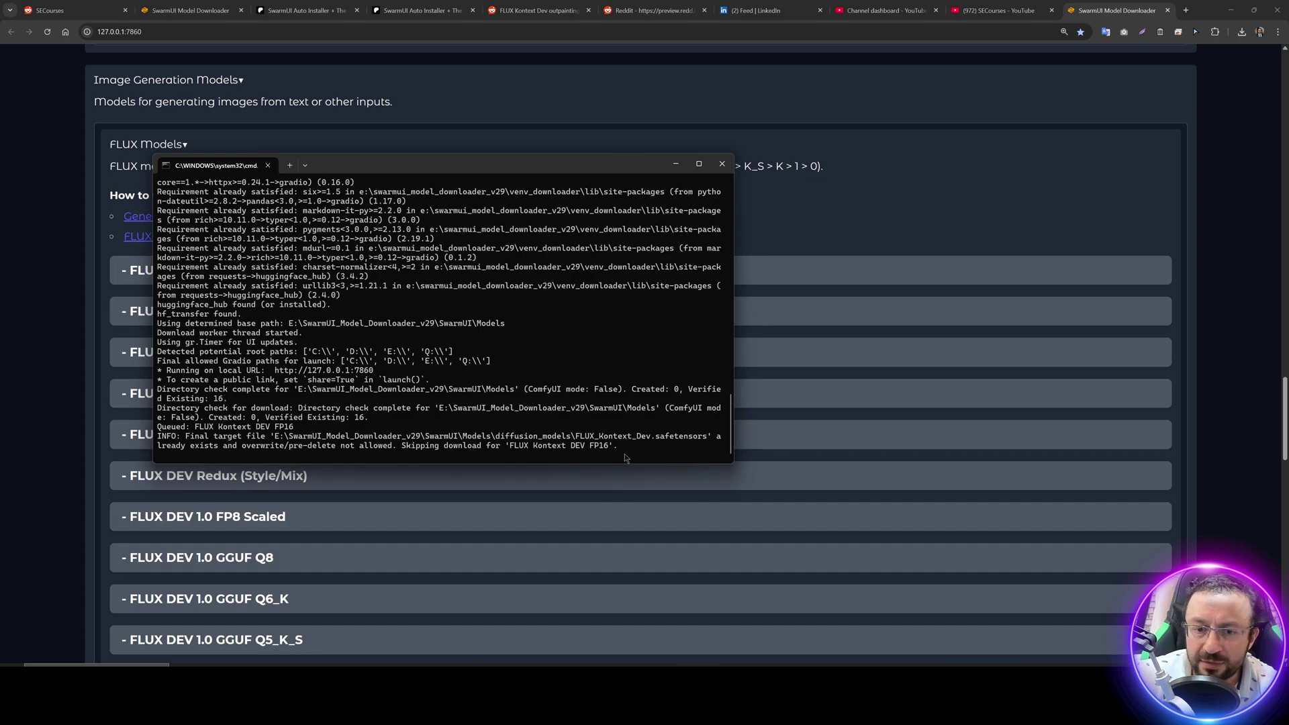
pyautogui.moveTo(636, 448); pyautogui.dragTo(162, 410)
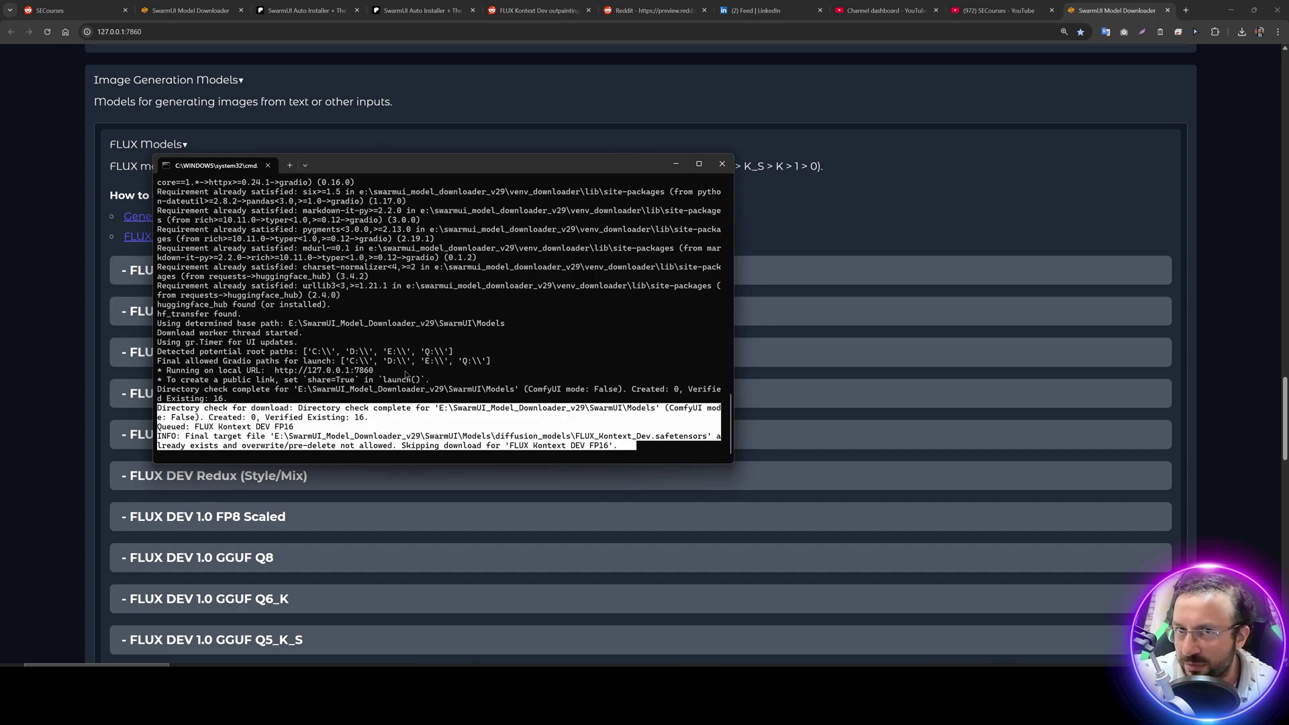
# Step: Update ComfyUI by running Windows_Update_ComfyUI.bat from the Comfy_UI_V27 folder on the E: drive, and close its console when done
pyautogui.hotkey('alt', 'Tab')
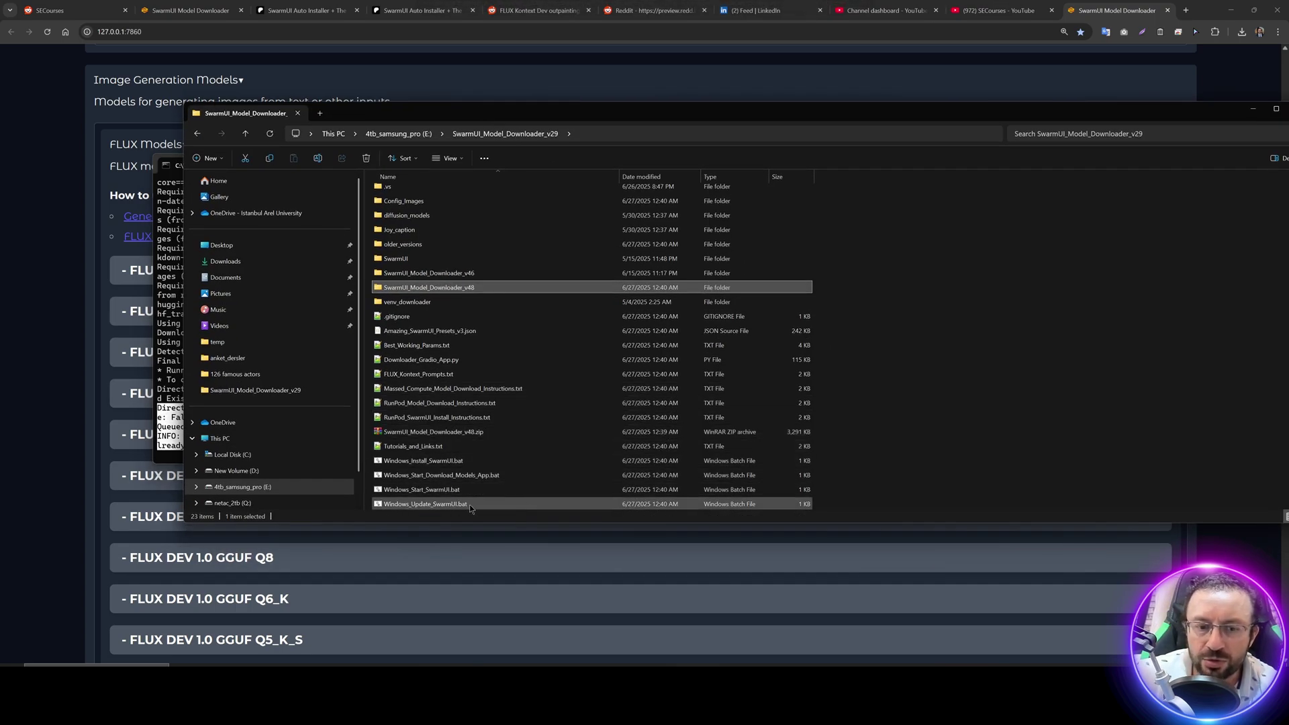
pyautogui.click(470, 505)
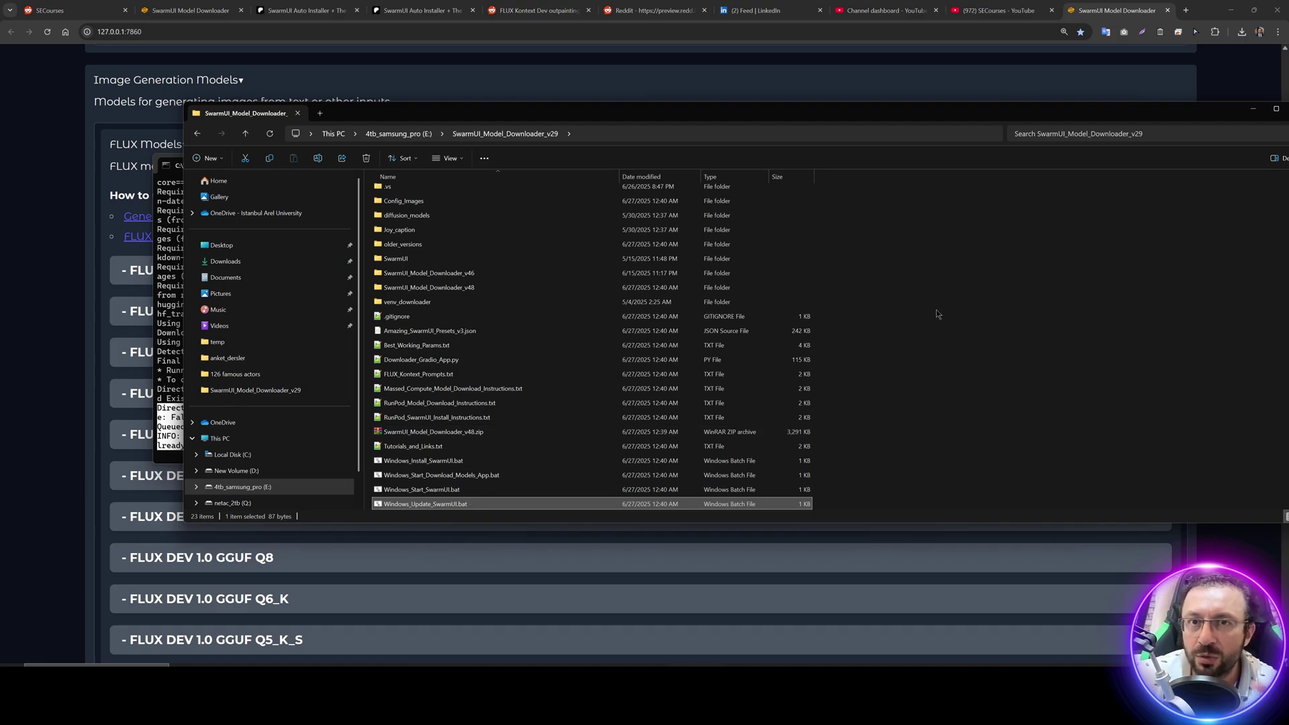
pyautogui.click(399, 133)
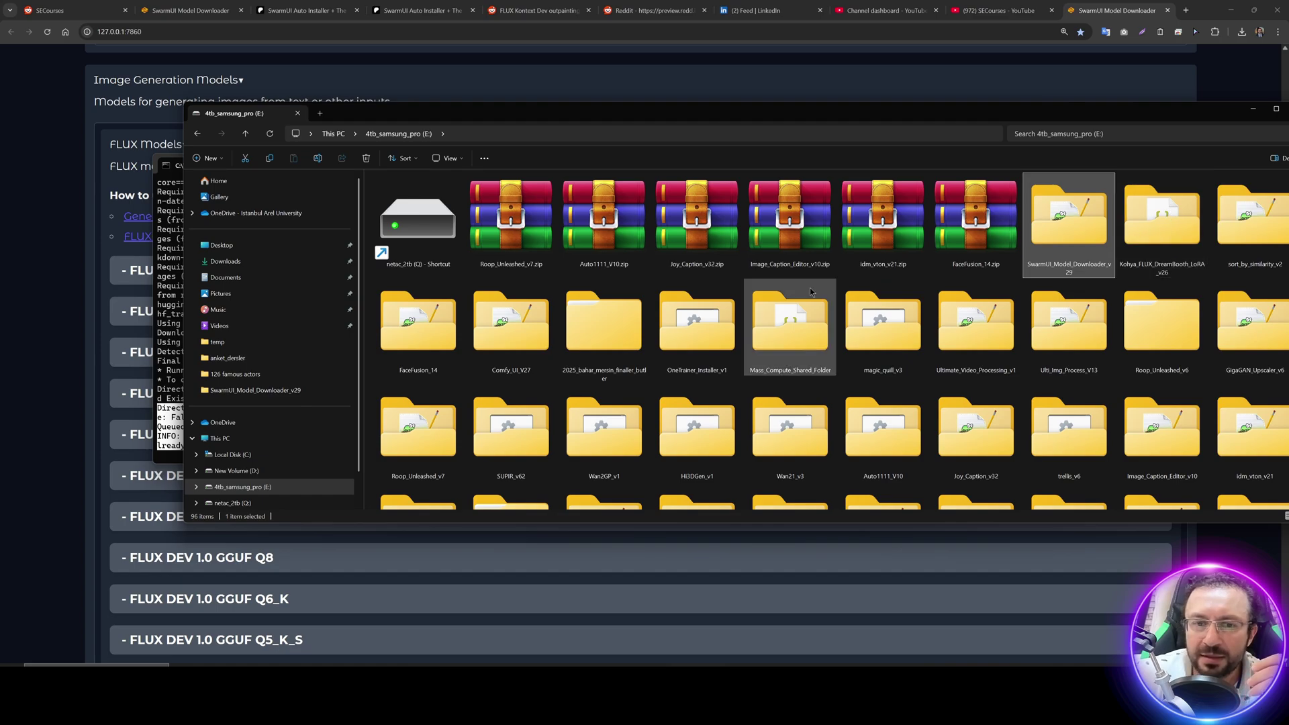
pyautogui.doubleClick(534, 315)
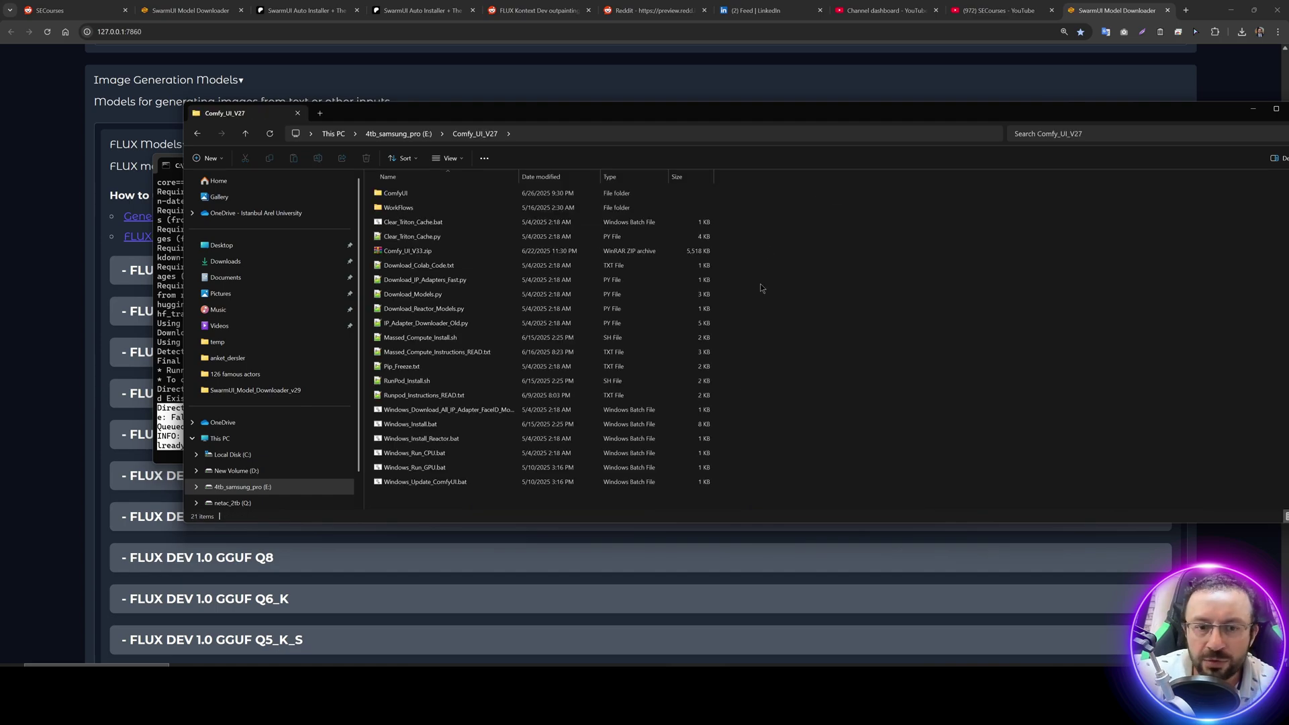
pyautogui.click(425, 484)
pyautogui.doubleClick(423, 483)
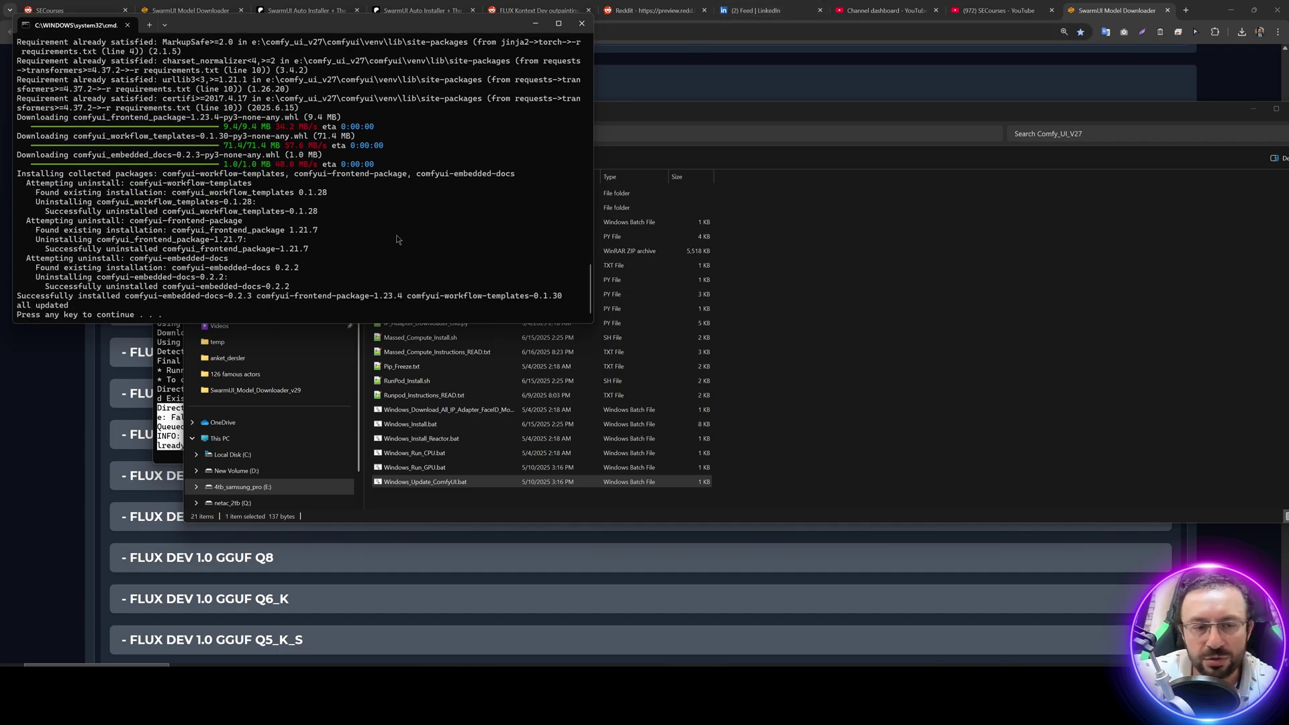
pyautogui.press('Return')
# Step: Run Windows_Update_SwarmUI.bat from the SwarmUI_Model_Downloader_v29 folder, allowing it past the Windows SmartScreen block
pyautogui.click(399, 134)
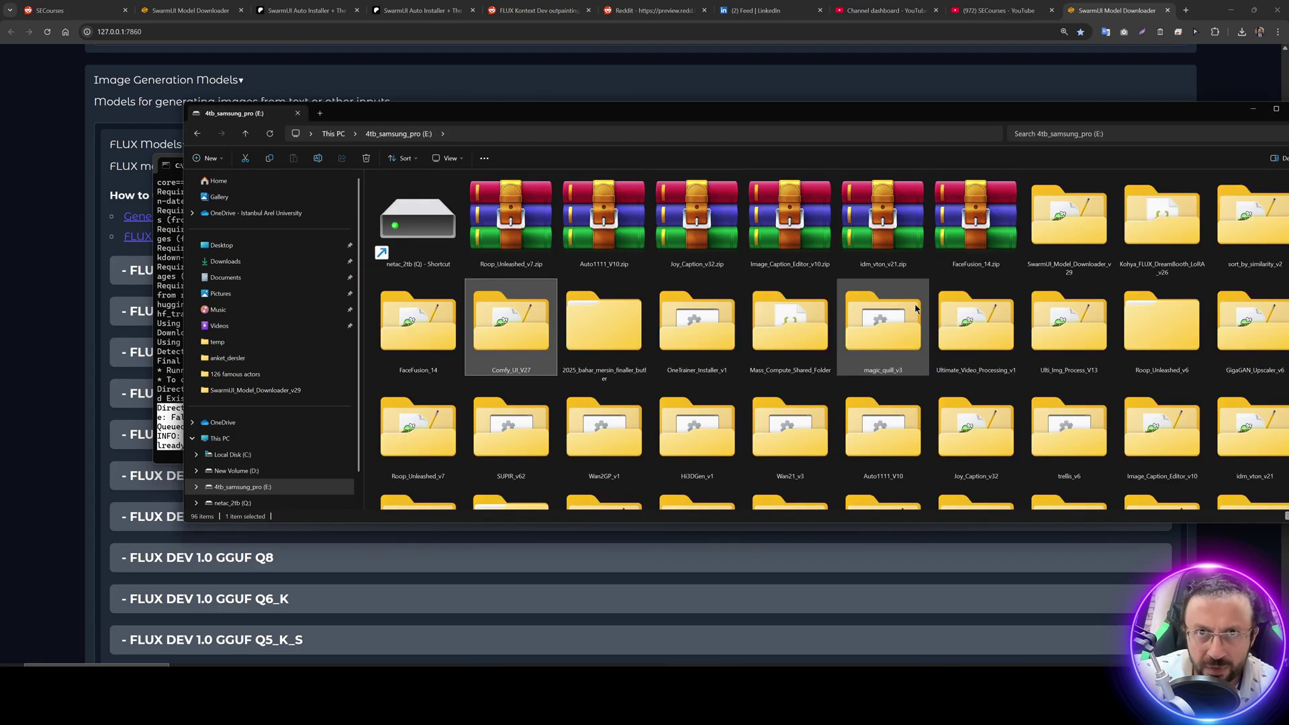
pyautogui.doubleClick(1025, 231)
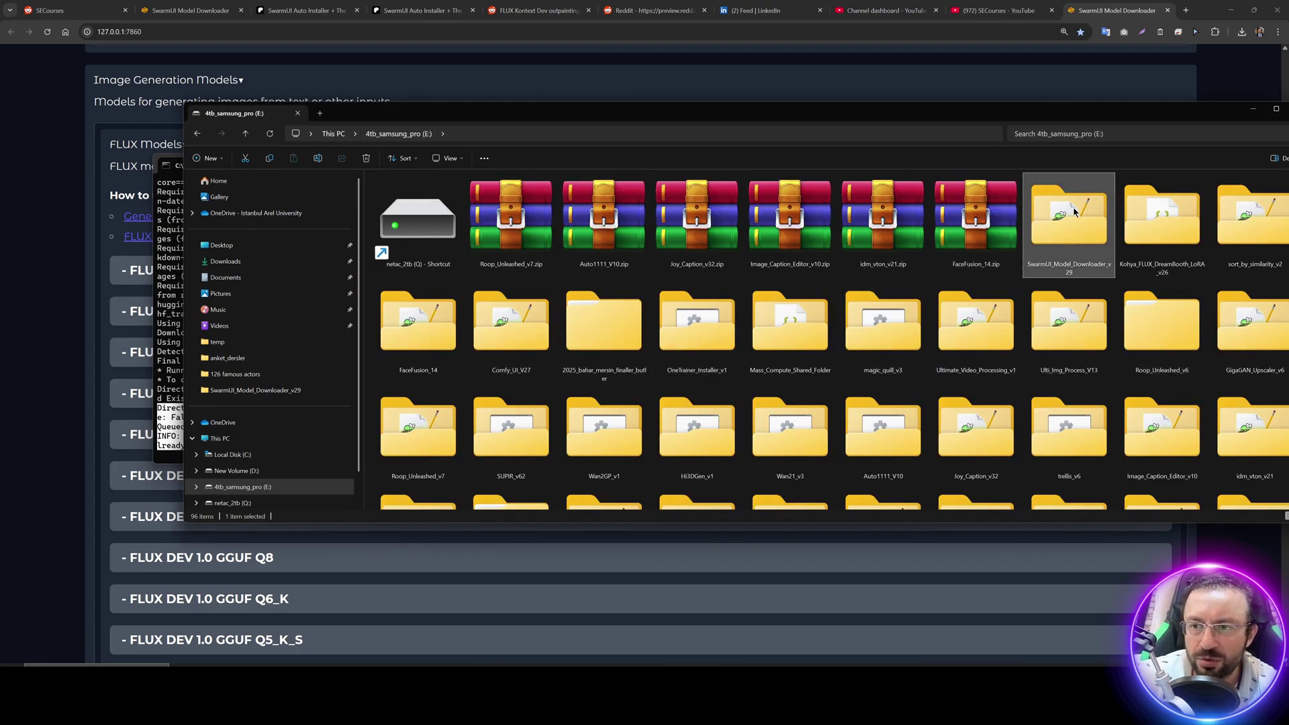
pyautogui.click(433, 505)
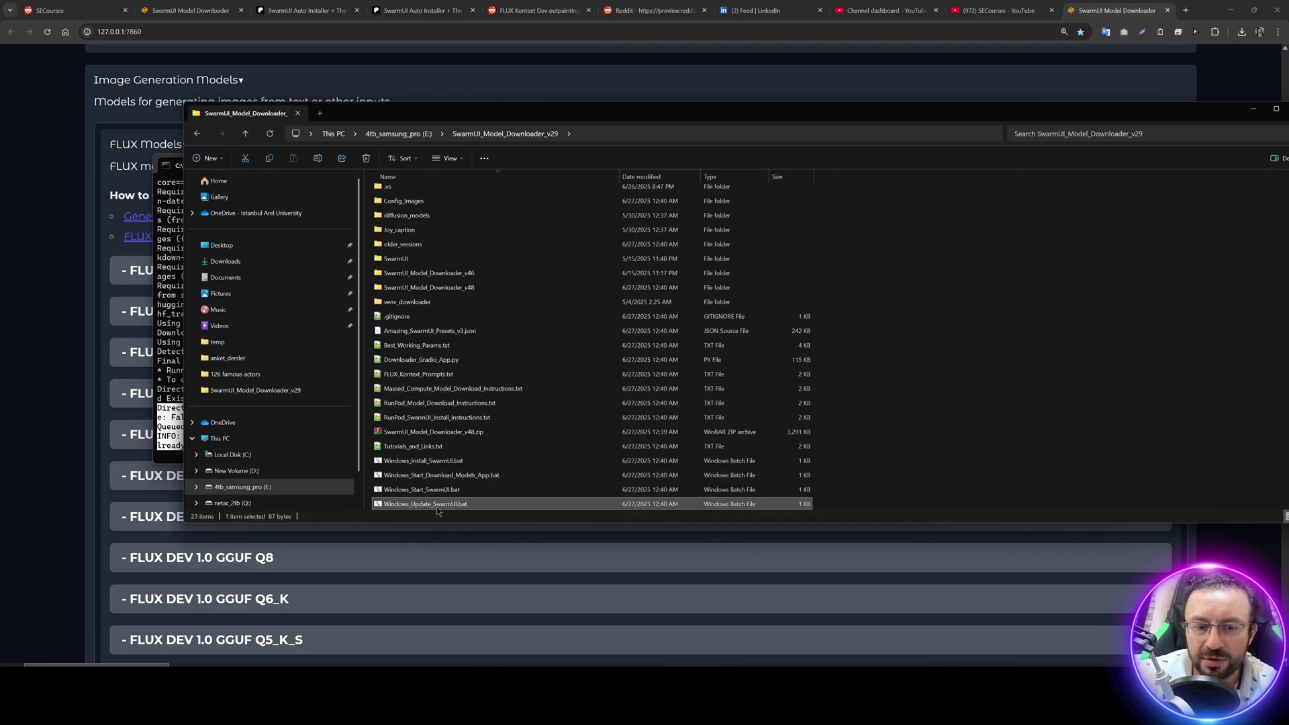
pyautogui.doubleClick(433, 505)
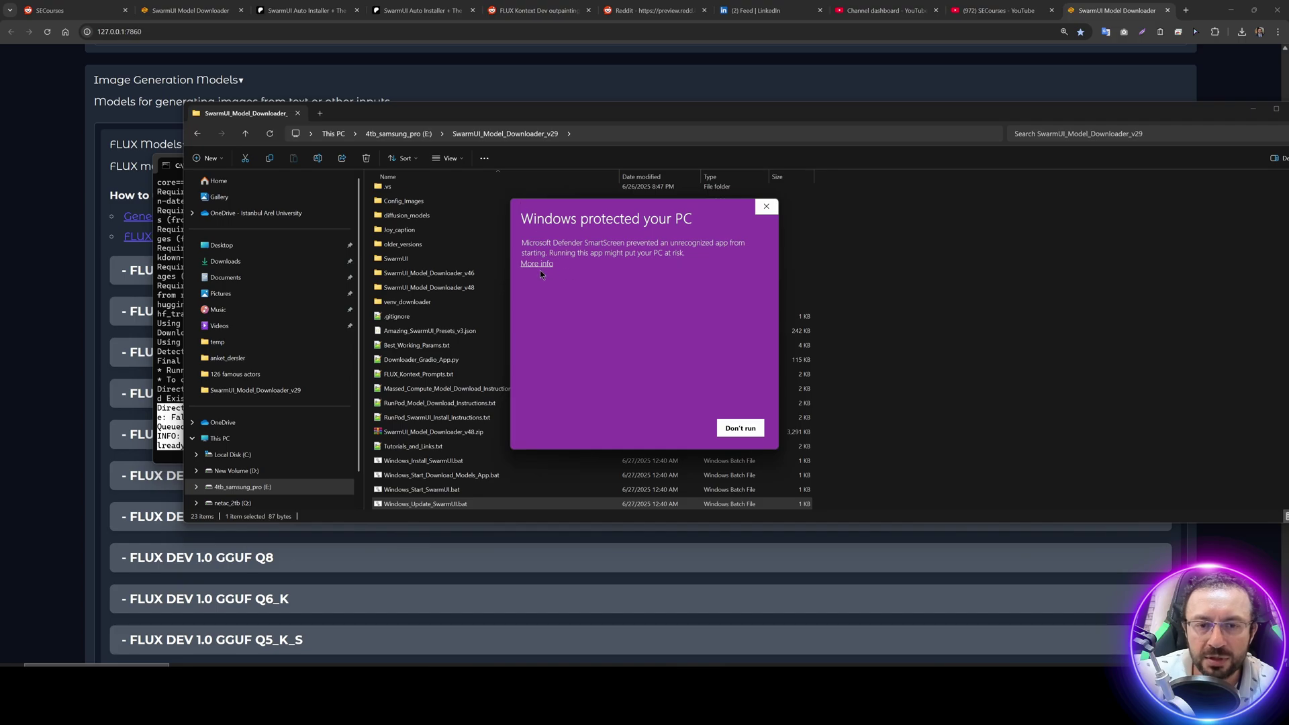
pyautogui.click(538, 264)
pyautogui.click(674, 423)
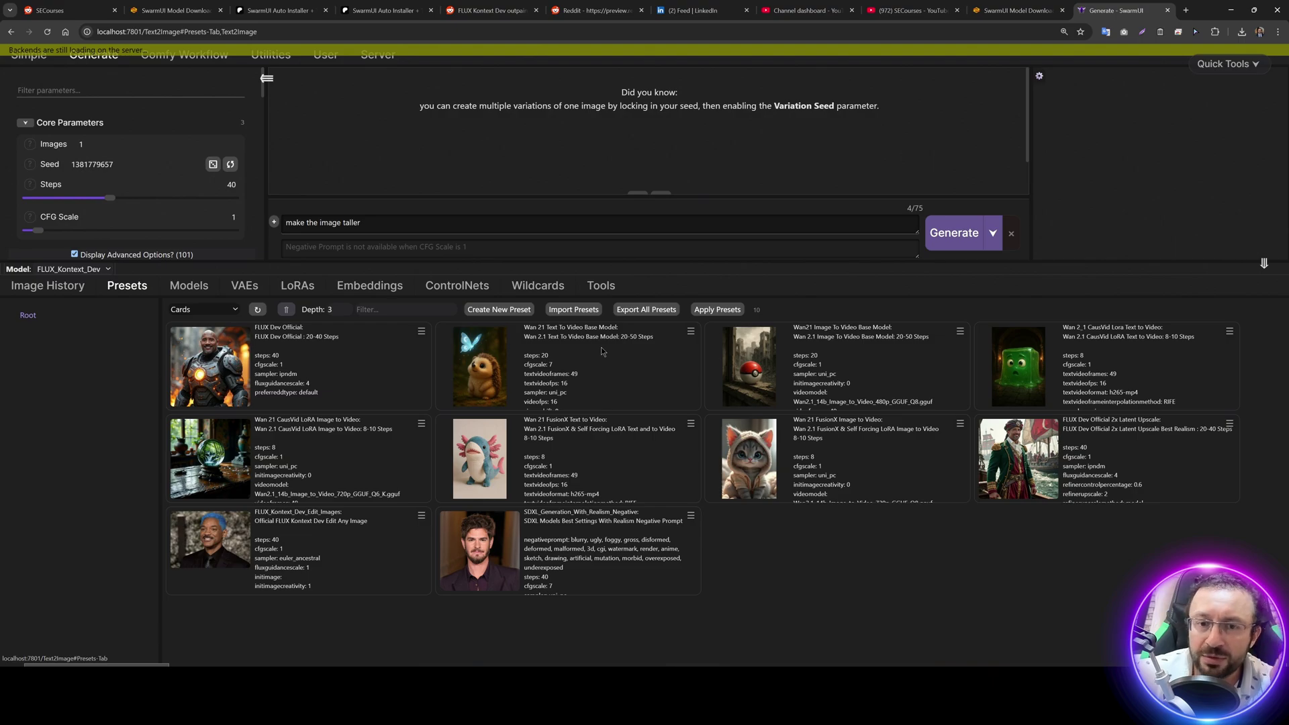
# Step: Import the presets from Amazing_SwarmUI_Presets_v3.json into SwarmUI with overwriting of existing presets enabled
pyautogui.click(572, 313)
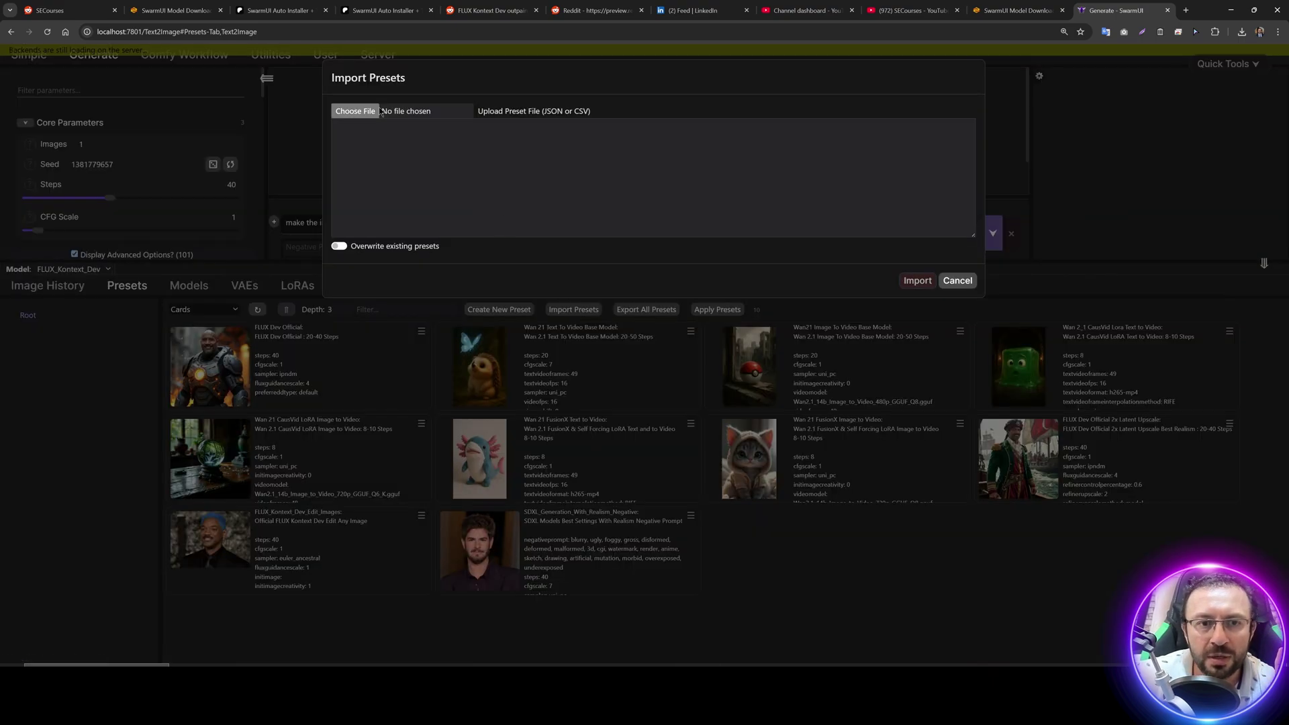
pyautogui.click(355, 111)
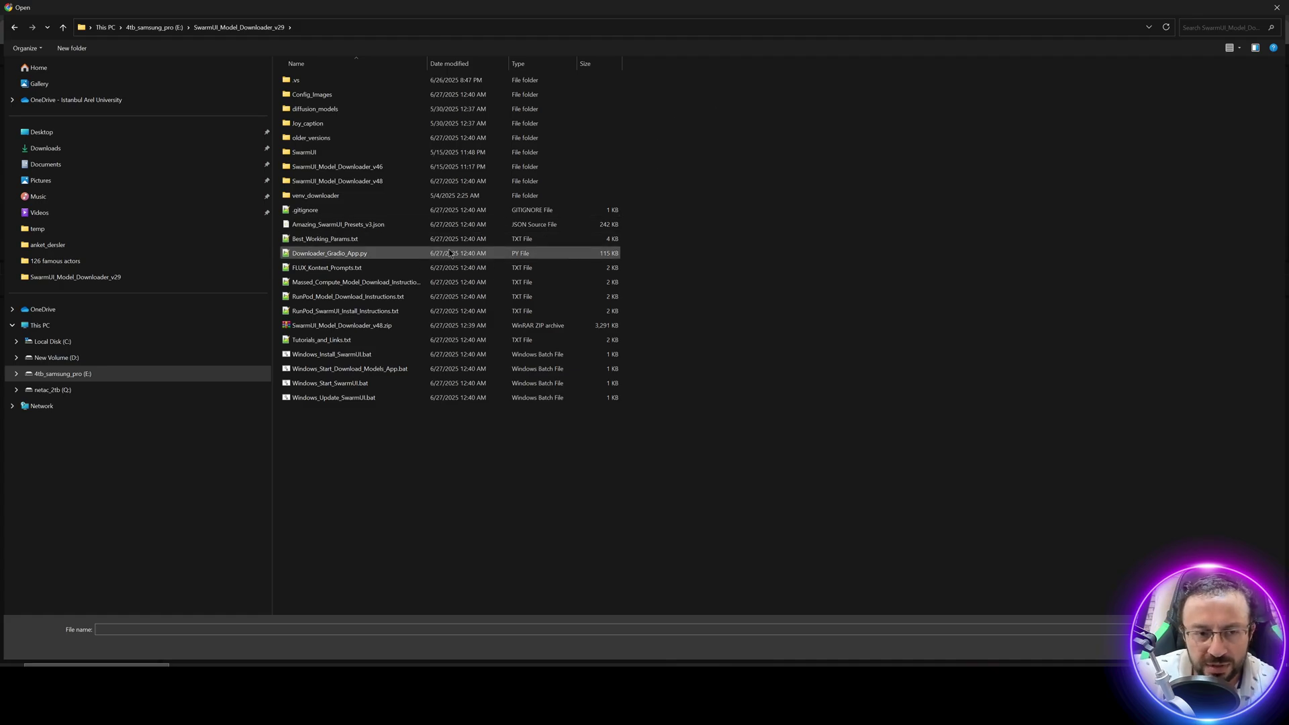
pyautogui.click(340, 226)
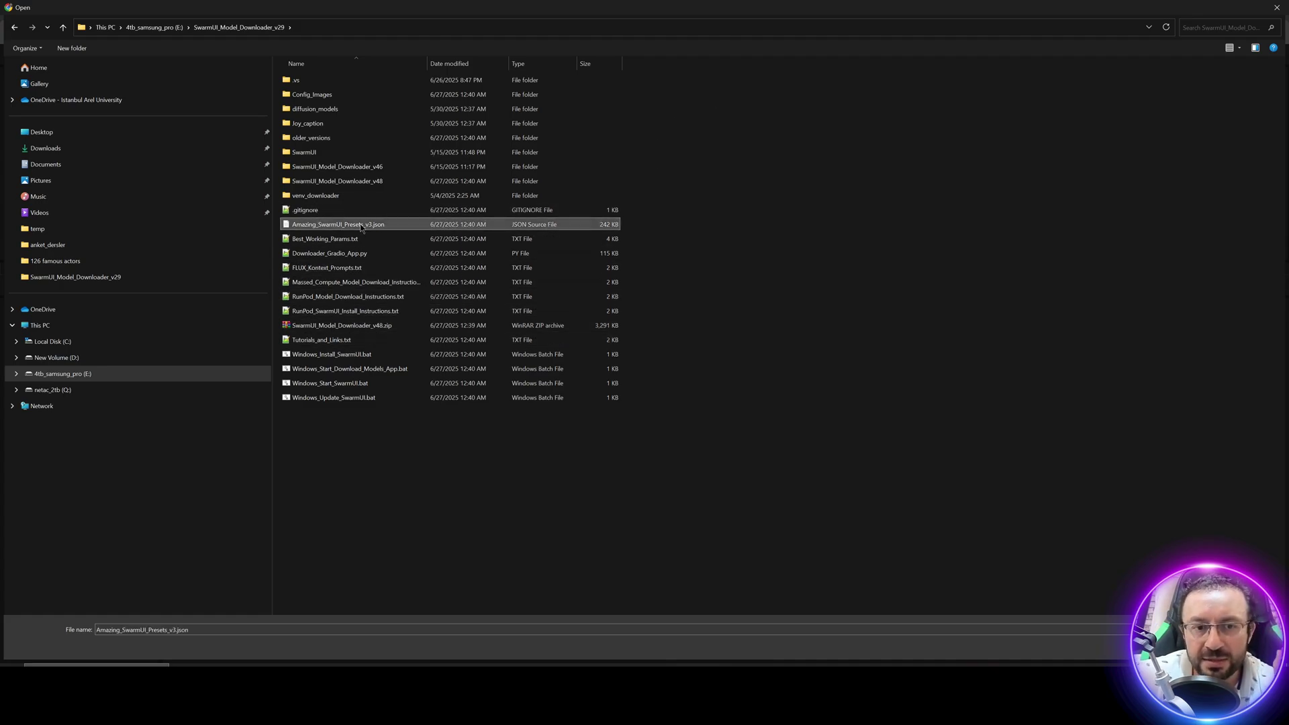
pyautogui.doubleClick(371, 231)
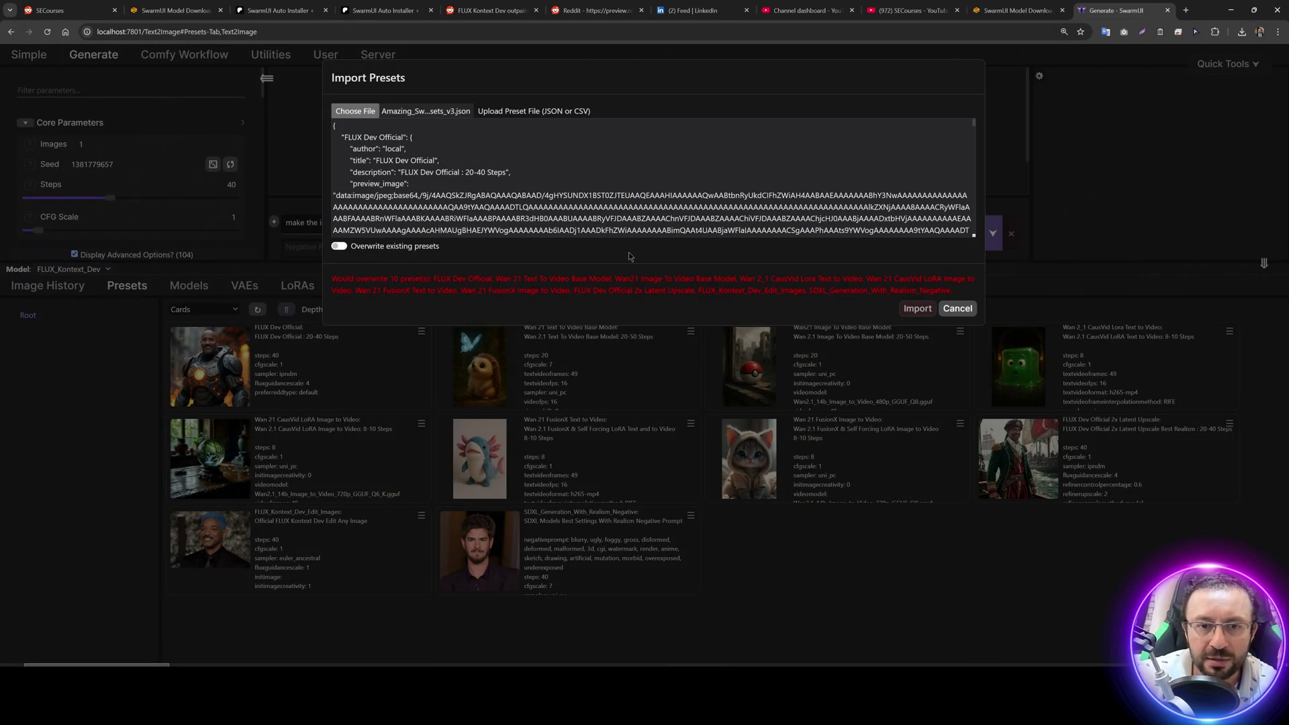
pyautogui.click(339, 247)
pyautogui.click(917, 279)
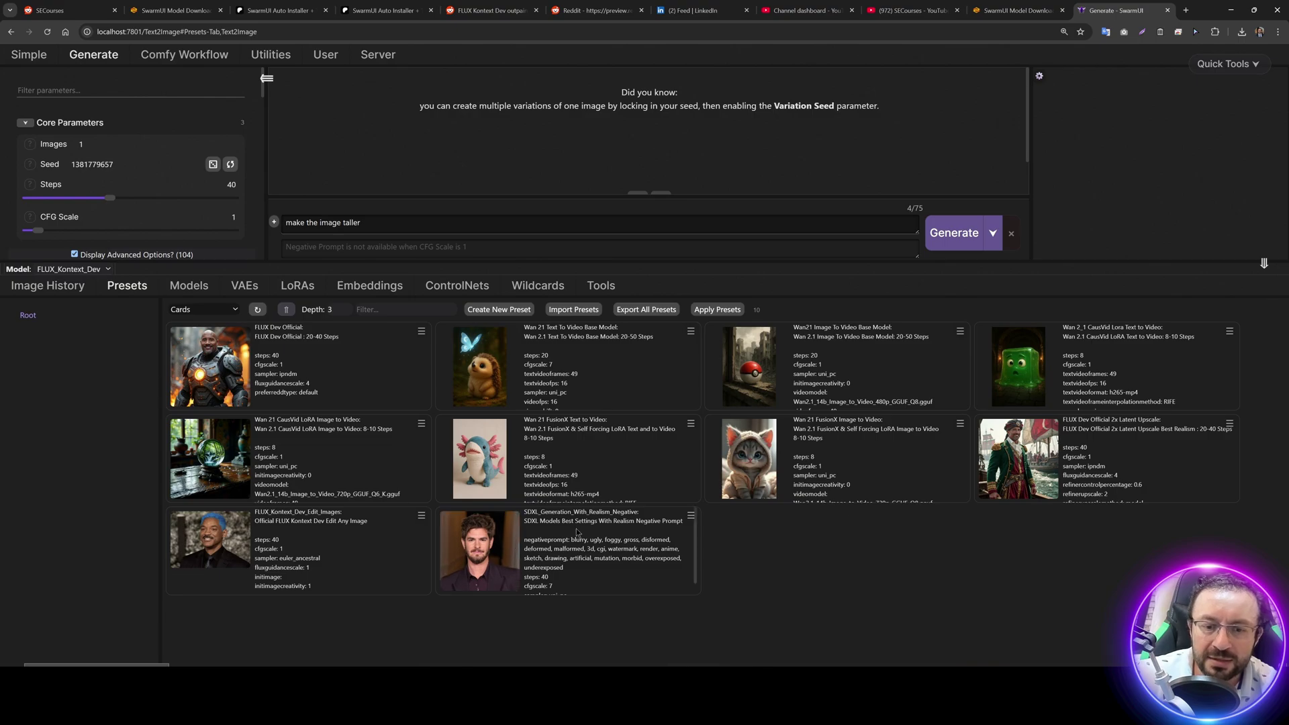
# Step: Apply the SDXL_Generation_With_Realism_Negative preset directly to the current generation parameters
pyautogui.moveTo(534, 512); pyautogui.dragTo(683, 530)
pyautogui.click(479, 570)
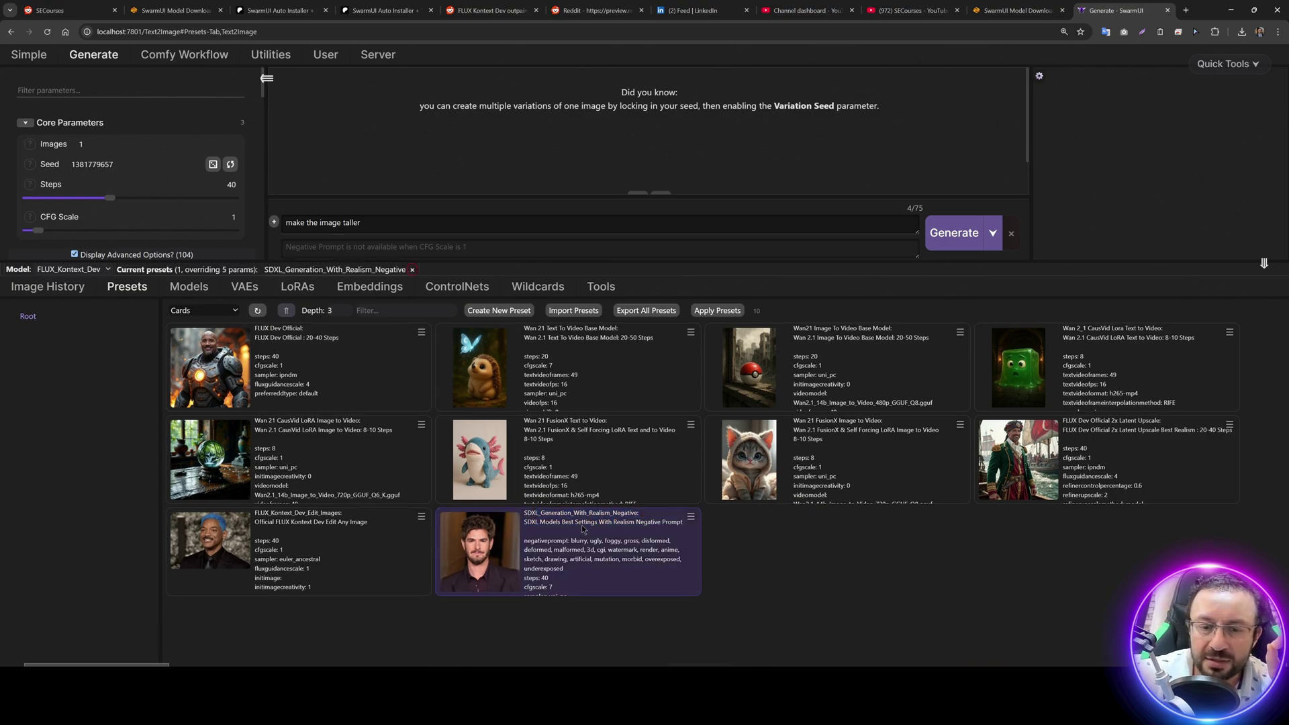
pyautogui.click(691, 517)
pyautogui.click(710, 544)
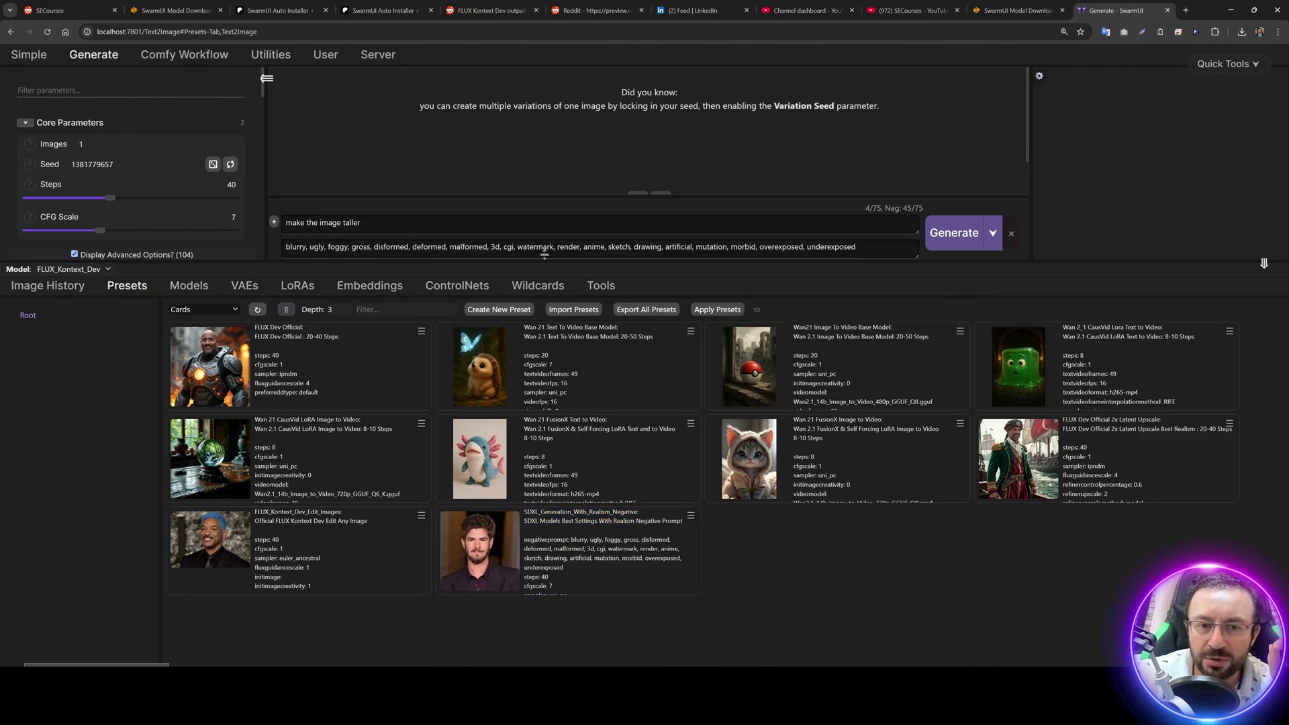
# Step: Clear the negative prompt and reset all generation parameters to their defaults
pyautogui.click(882, 251)
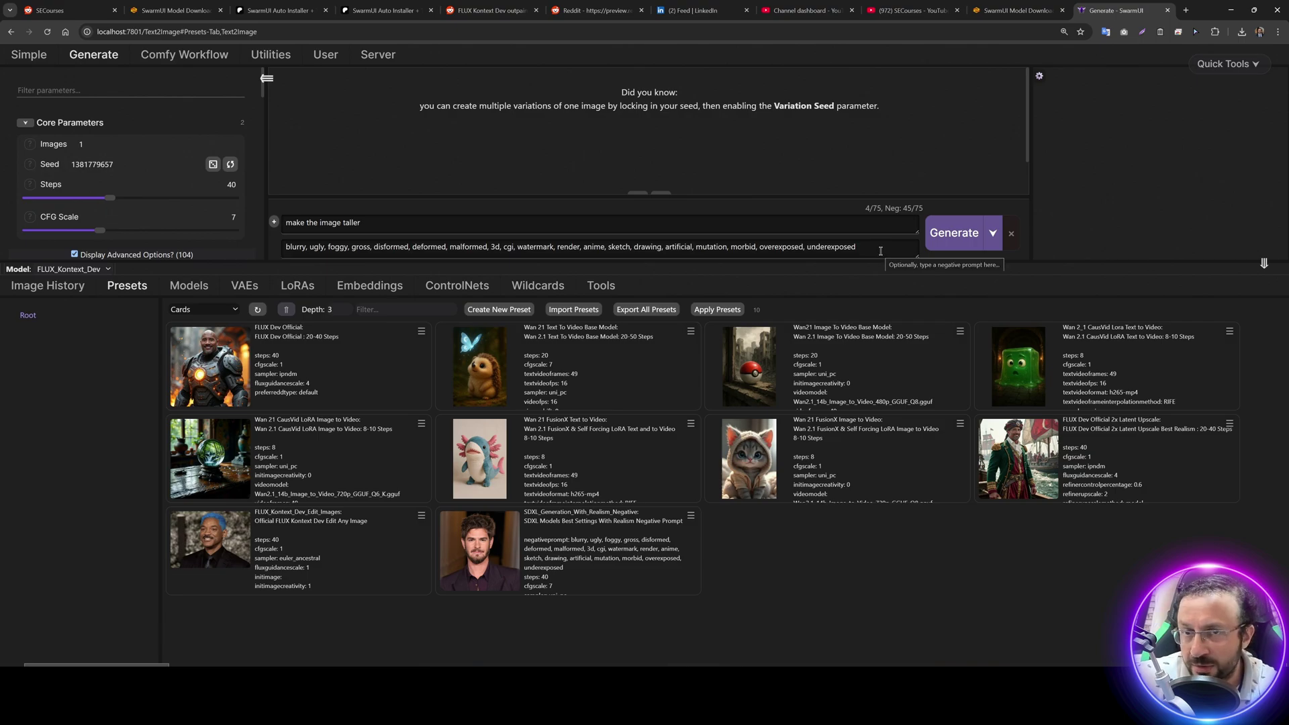
pyautogui.hotkey('ctrl', 'a')
pyautogui.press('BackSpace')
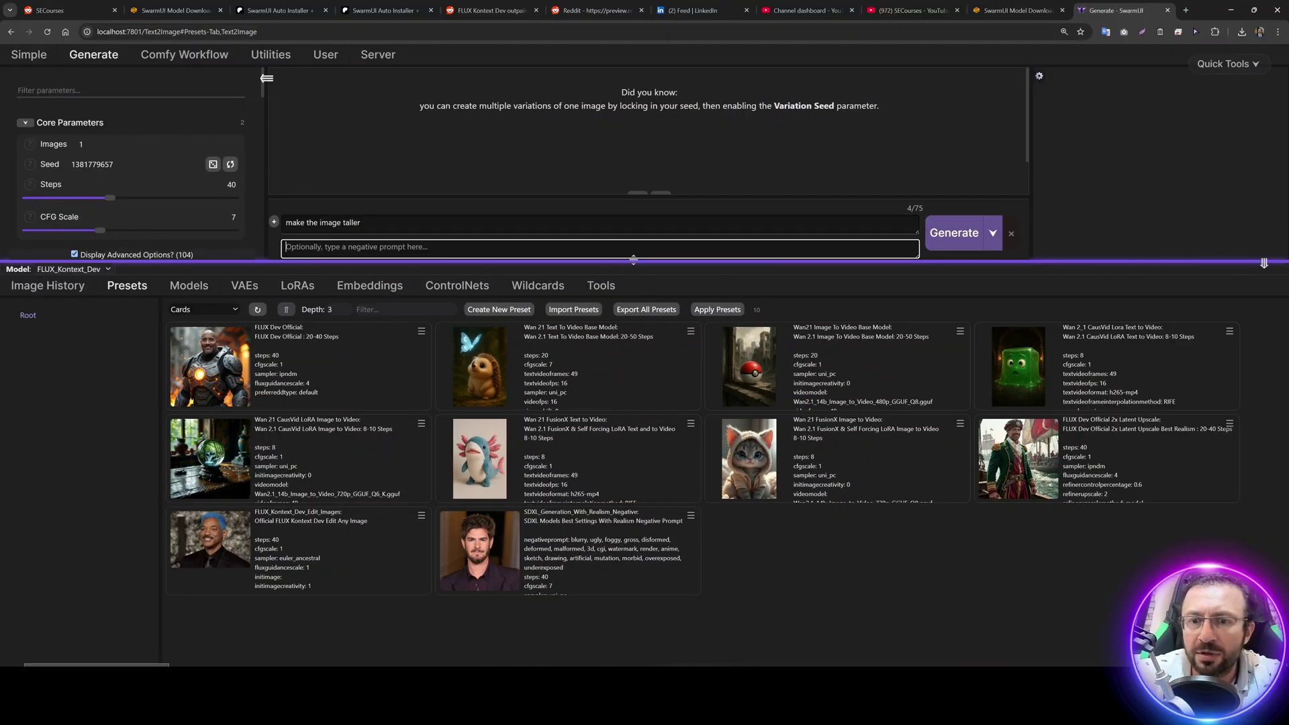
pyautogui.moveTo(625, 262); pyautogui.dragTo(626, 375)
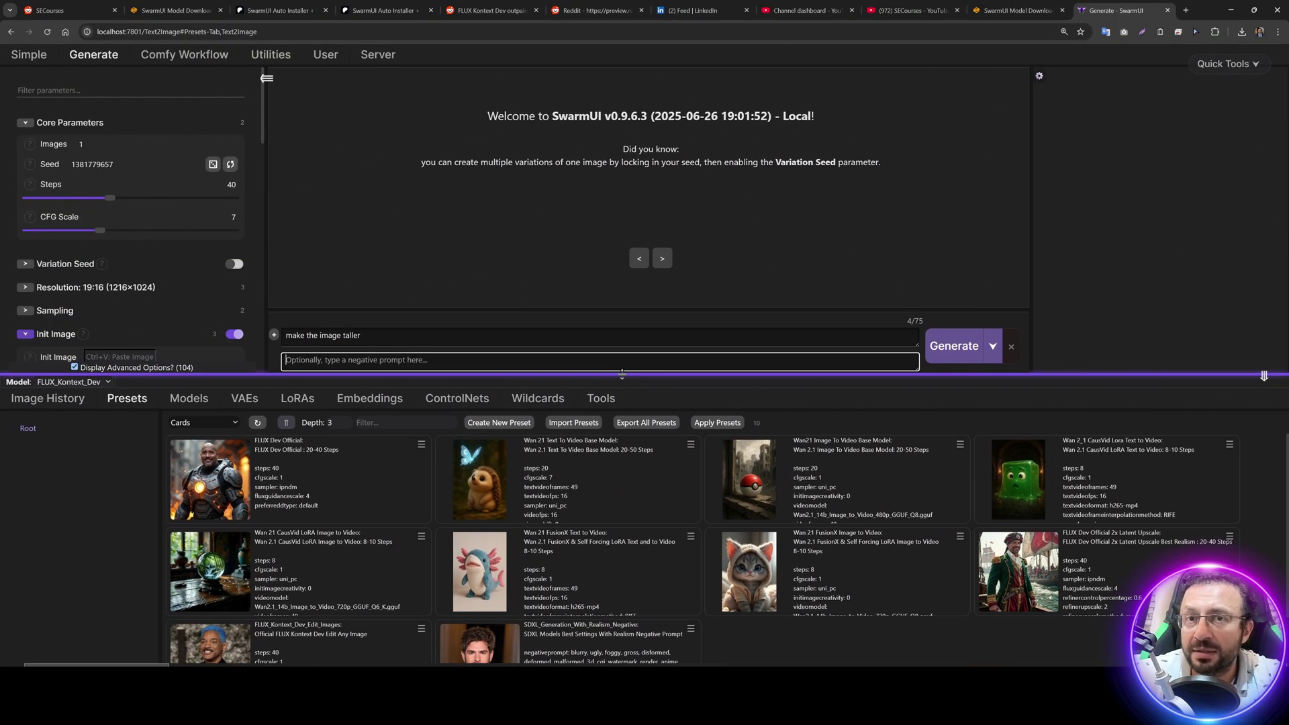
pyautogui.click(1207, 65)
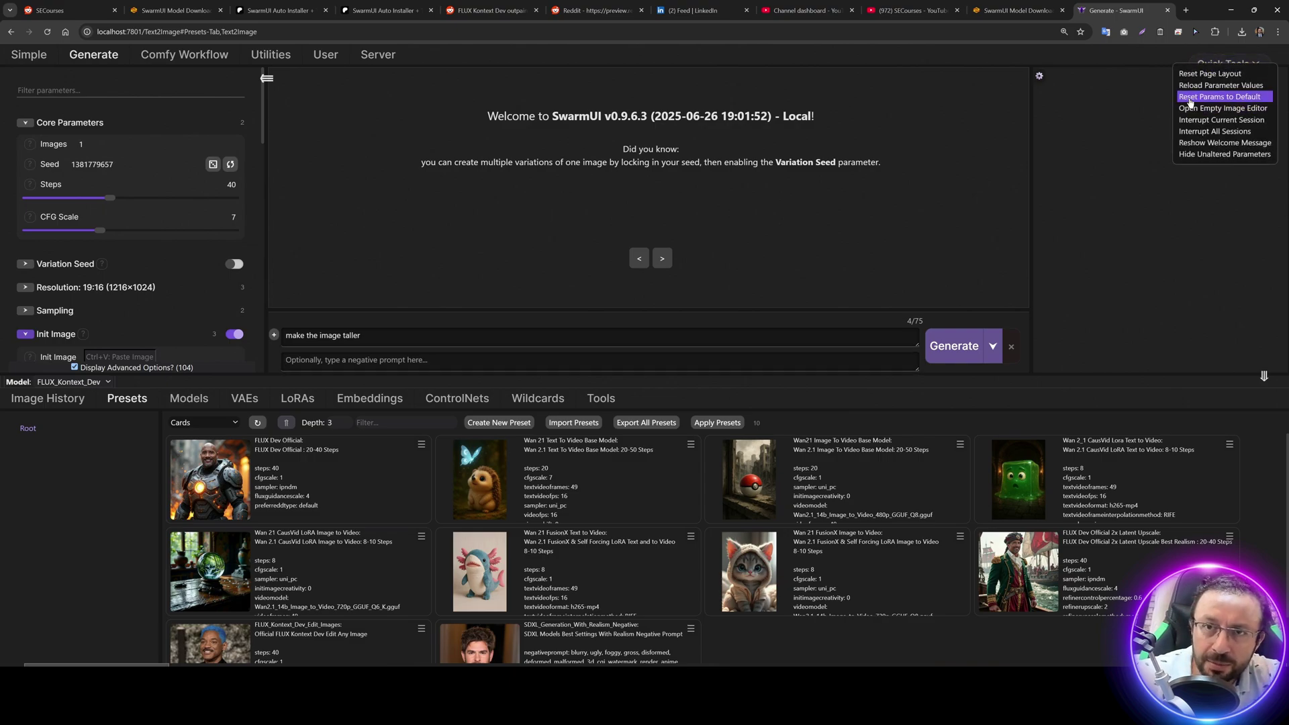
pyautogui.click(1190, 101)
# Step: Apply the FLUX_Kontext_Dev_Edit_Images preset directly to the current generation parameters
pyautogui.scroll(-2, 175, 210)
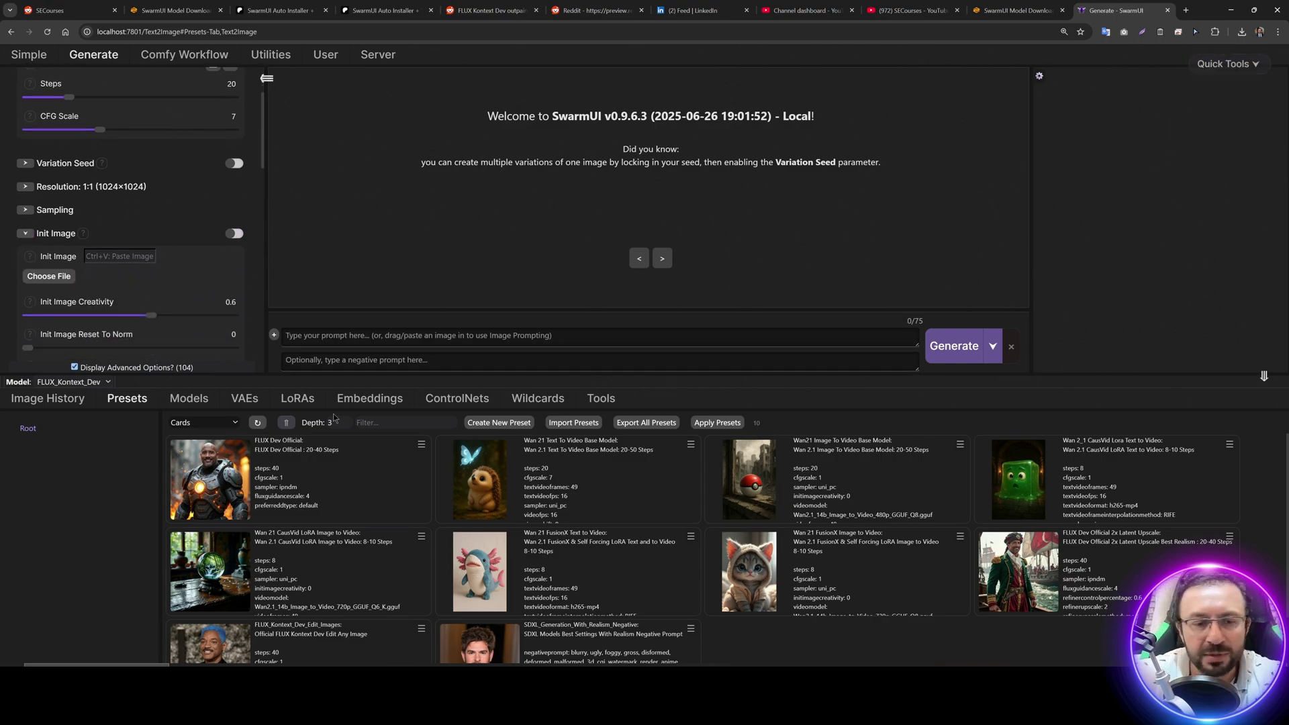
pyautogui.moveTo(381, 381); pyautogui.dragTo(381, 315)
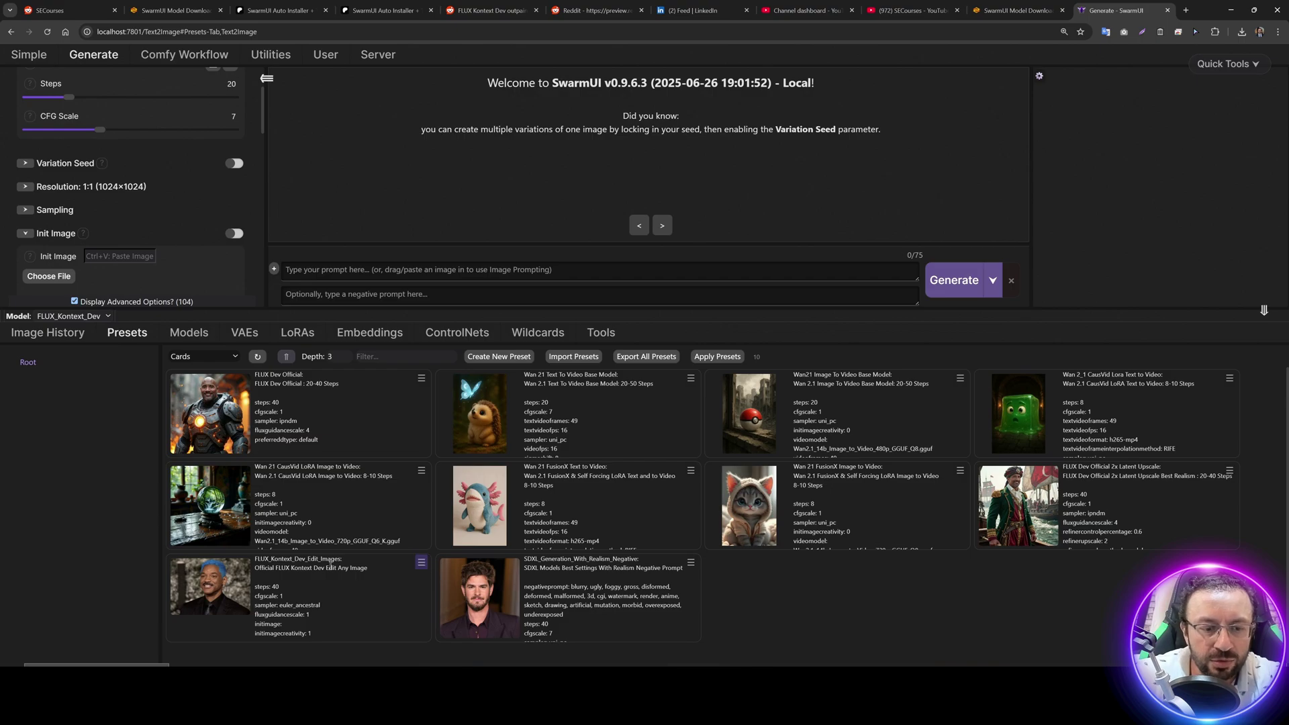
pyautogui.click(421, 562)
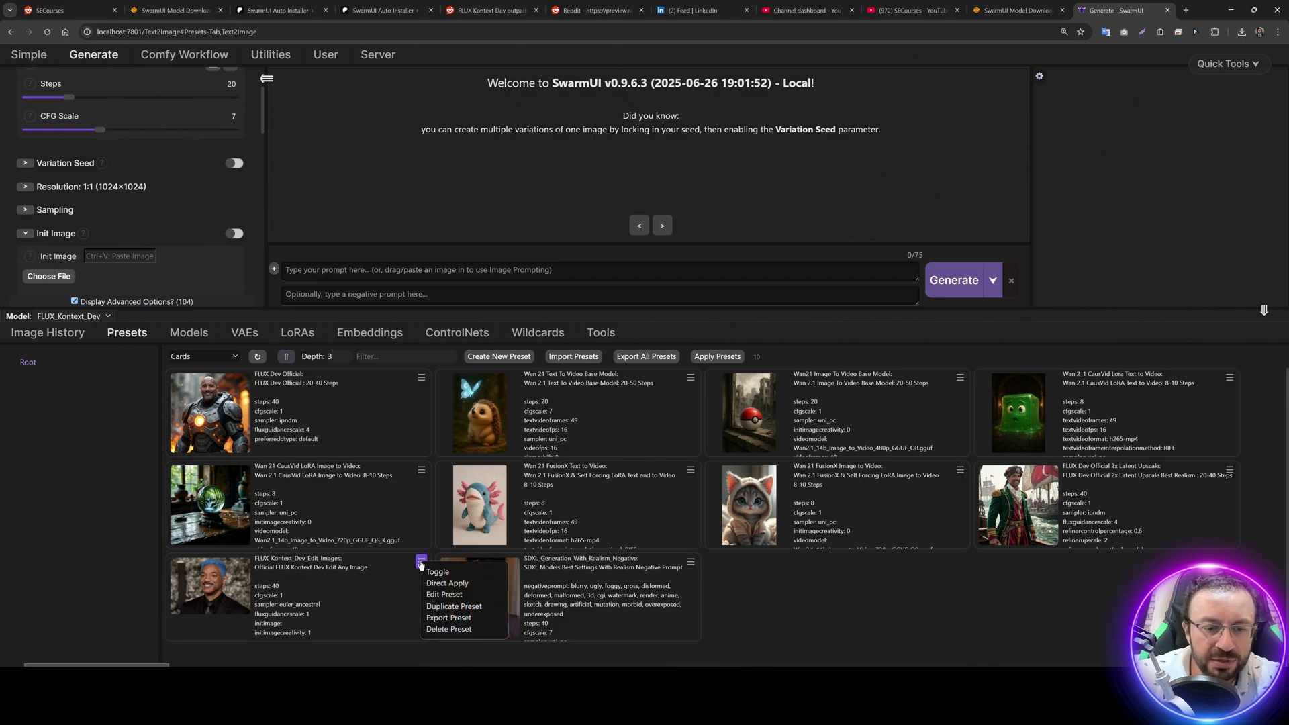
pyautogui.click(440, 584)
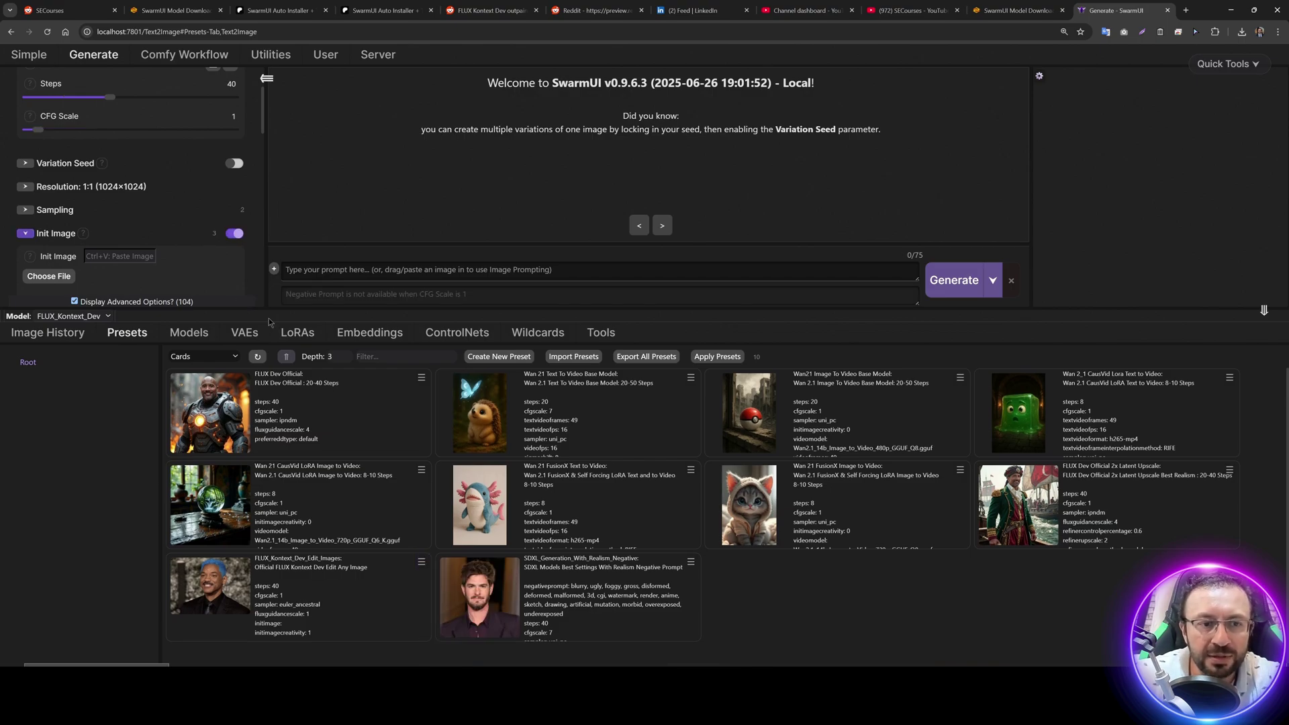
# Step: Load a1.png as the init image and widen the parameter area
pyautogui.moveTo(273, 307); pyautogui.dragTo(273, 430)
pyautogui.scroll(-2, 168, 300)
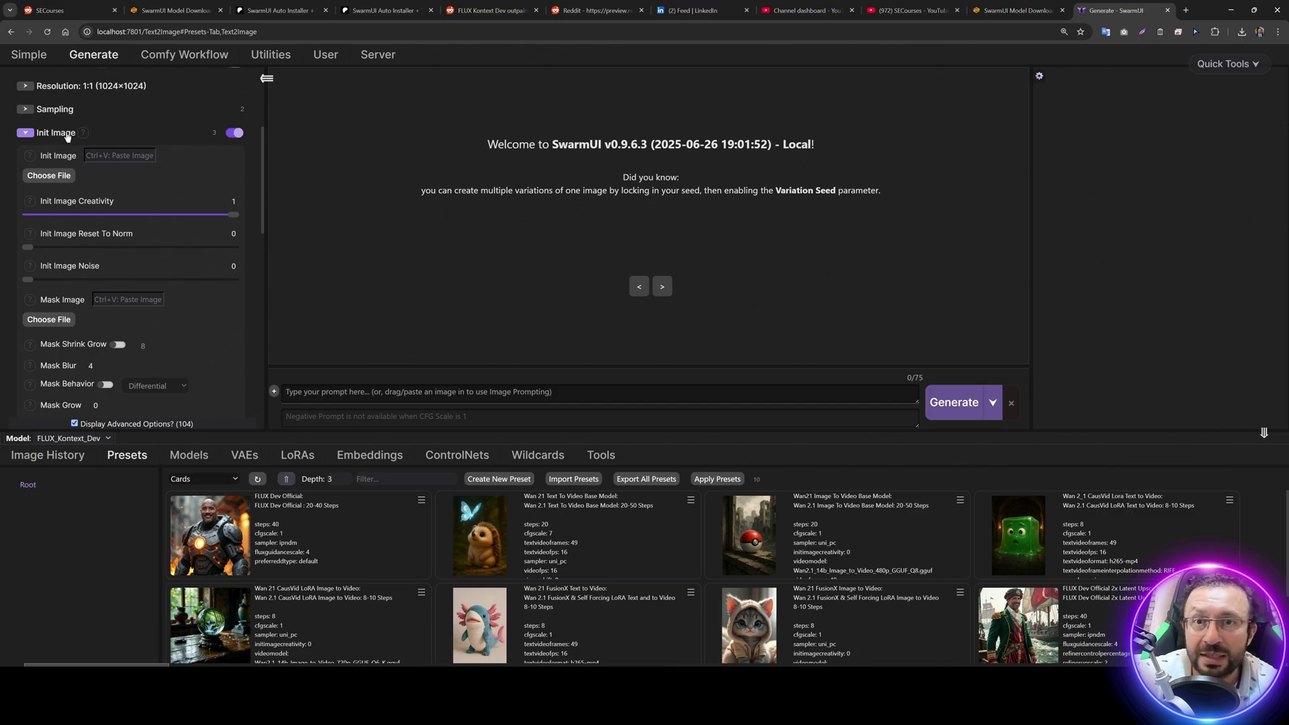
pyautogui.click(49, 176)
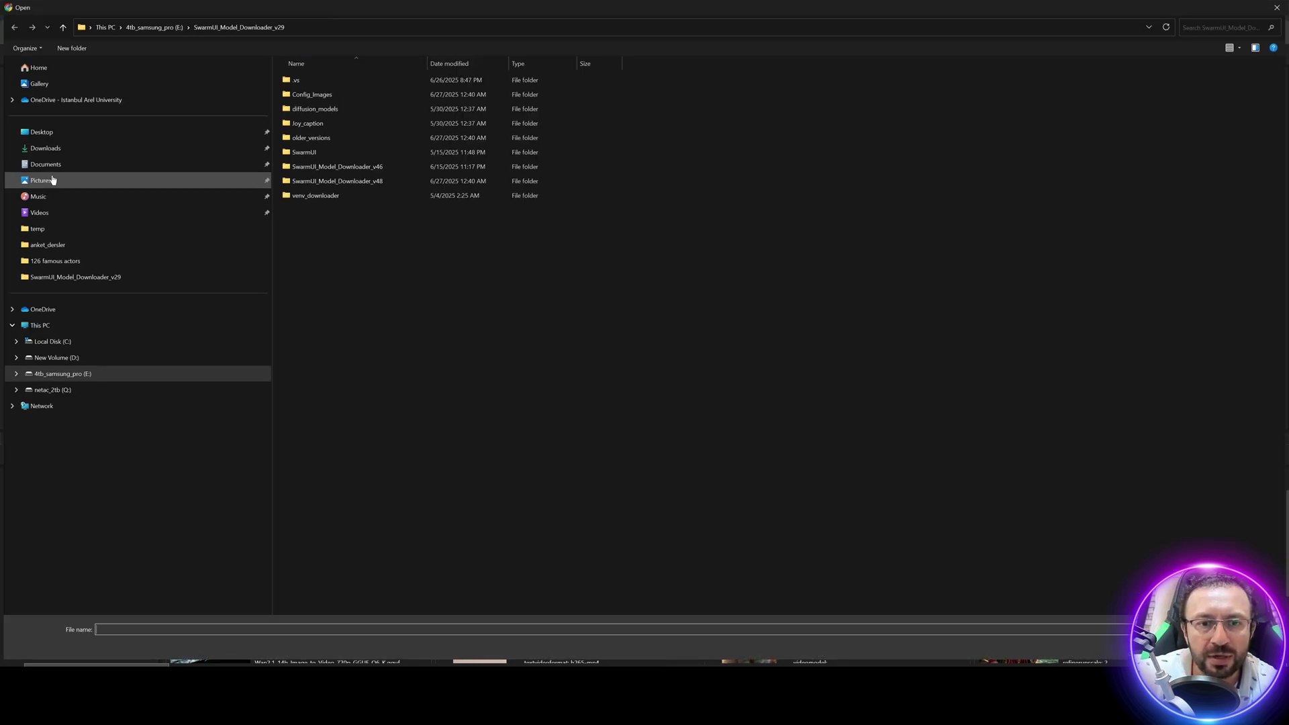
pyautogui.click(53, 180)
pyautogui.doubleClick(625, 122)
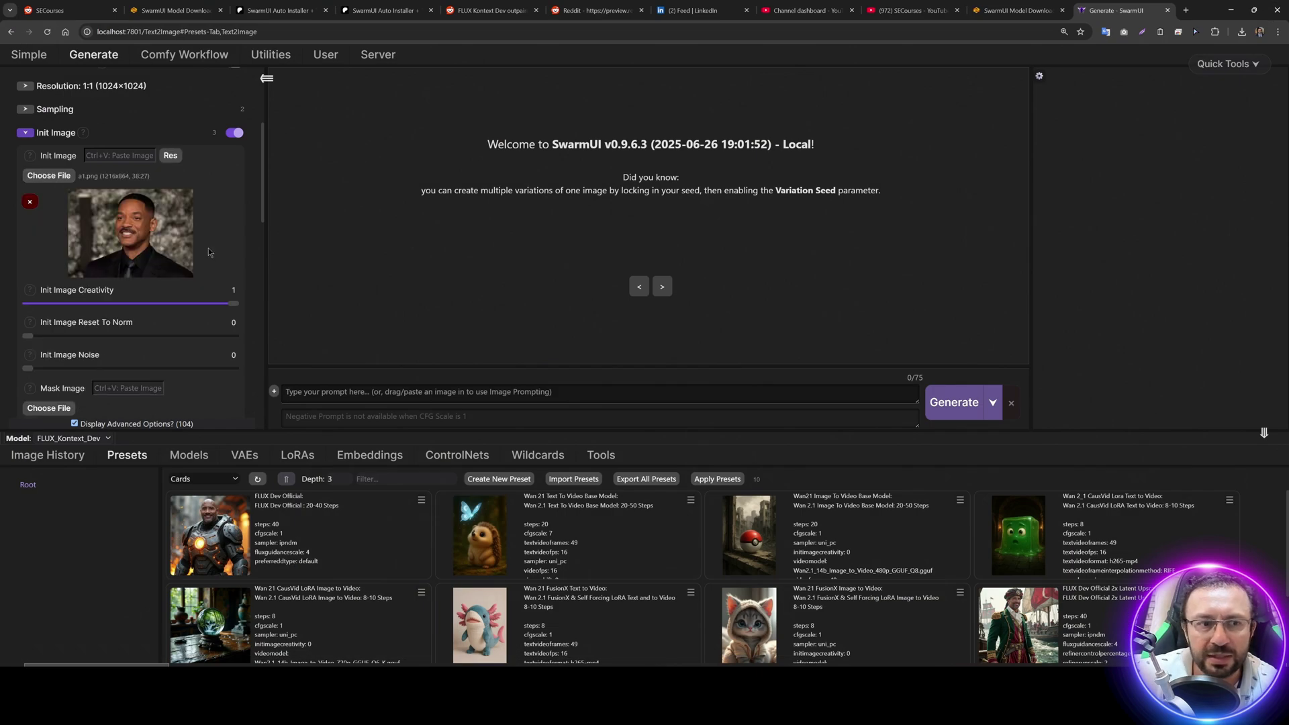
pyautogui.moveTo(268, 259); pyautogui.dragTo(322, 258)
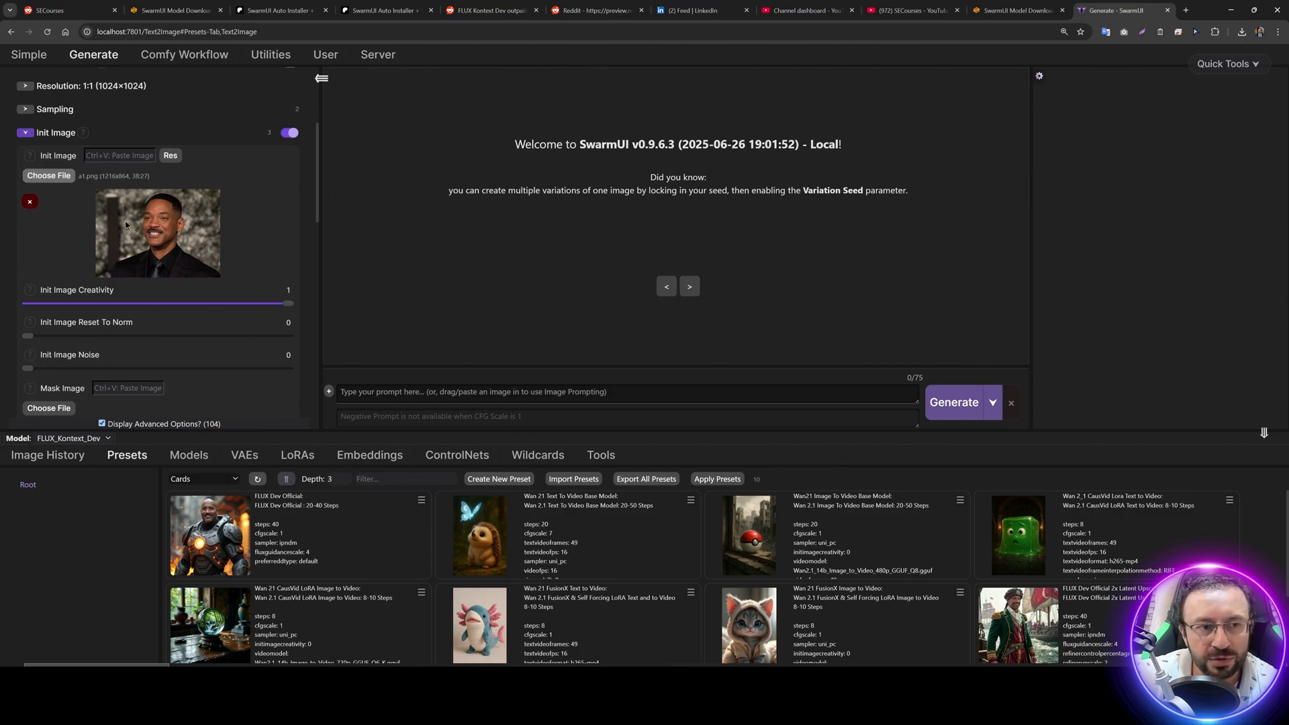
# Step: Set the FLUX_Kontext_Dev model's architecture to Flux.1 Kontext Dev in its metadata and save
pyautogui.scroll(-1, 296, 376)
pyautogui.click(189, 455)
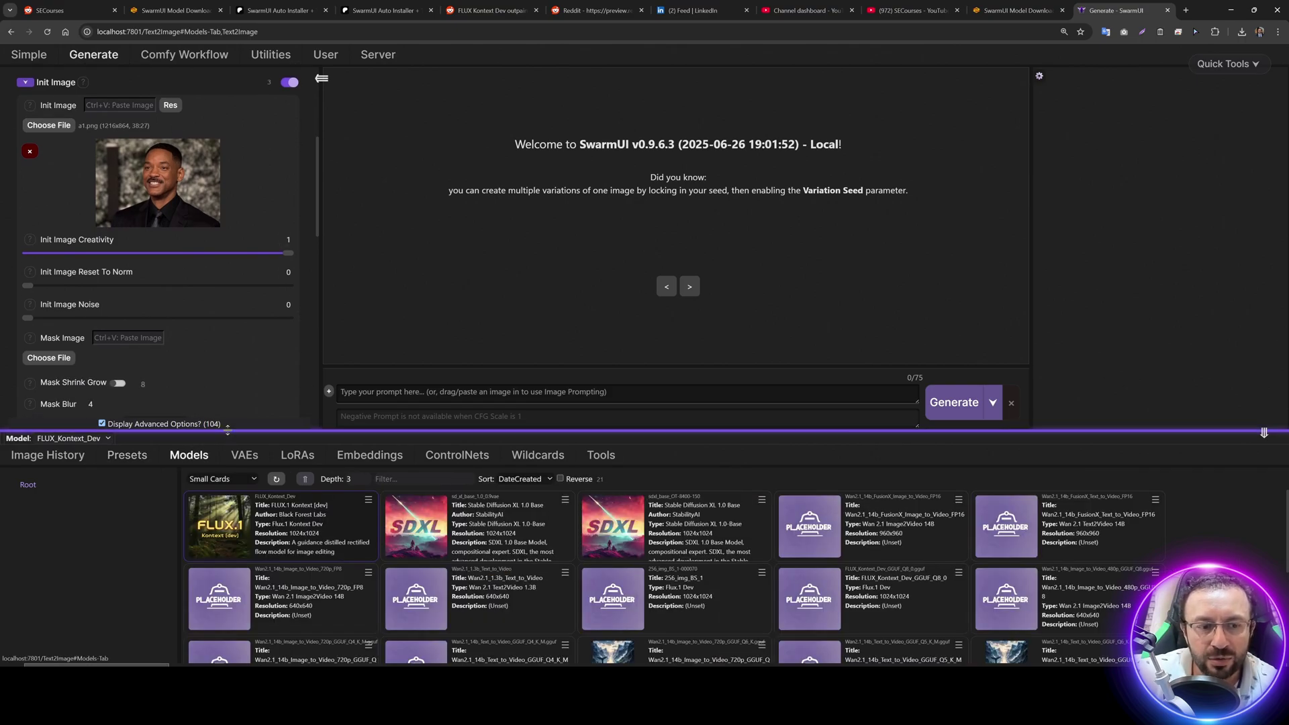
pyautogui.moveTo(227, 430); pyautogui.dragTo(228, 349)
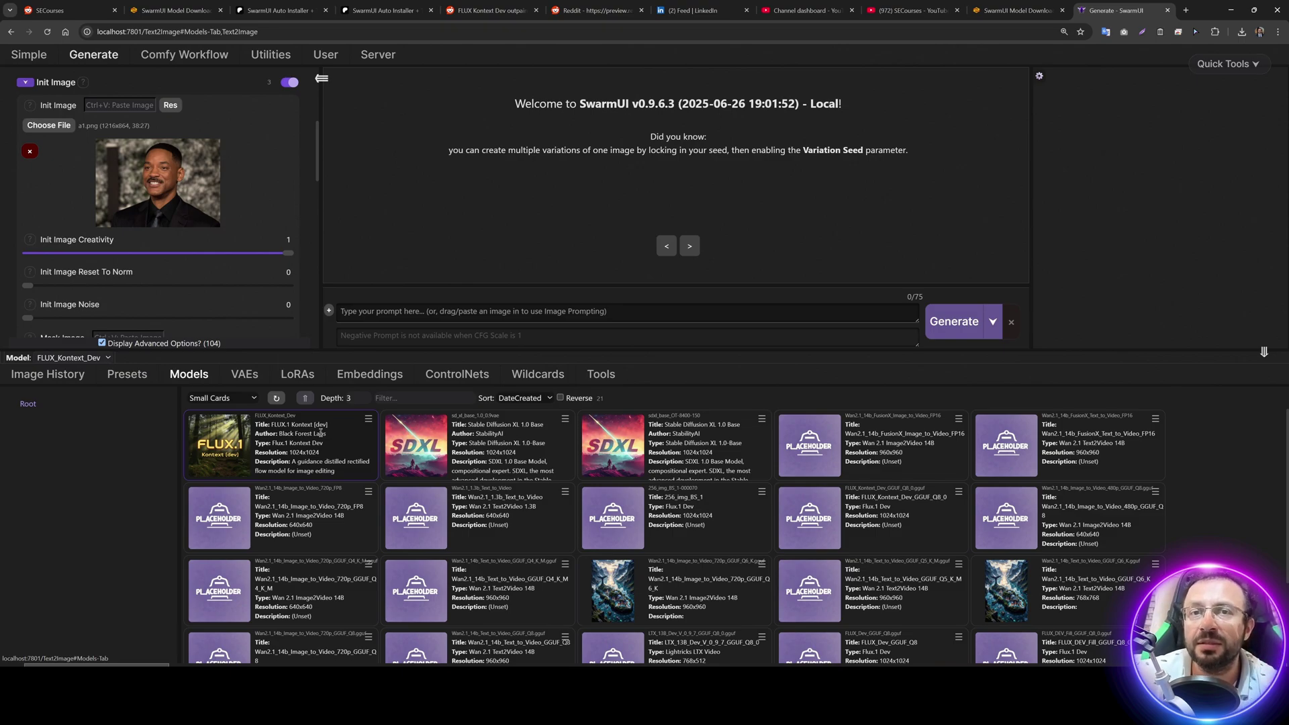
pyautogui.click(368, 420)
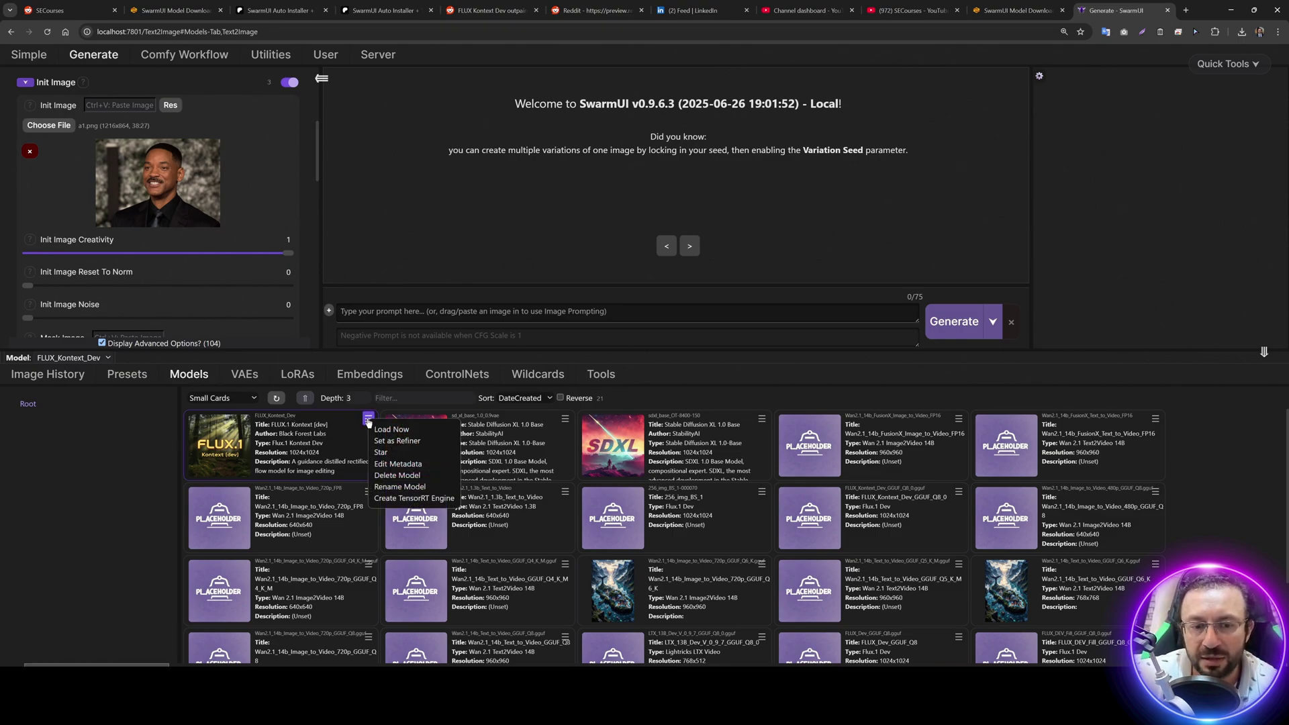
pyautogui.click(398, 465)
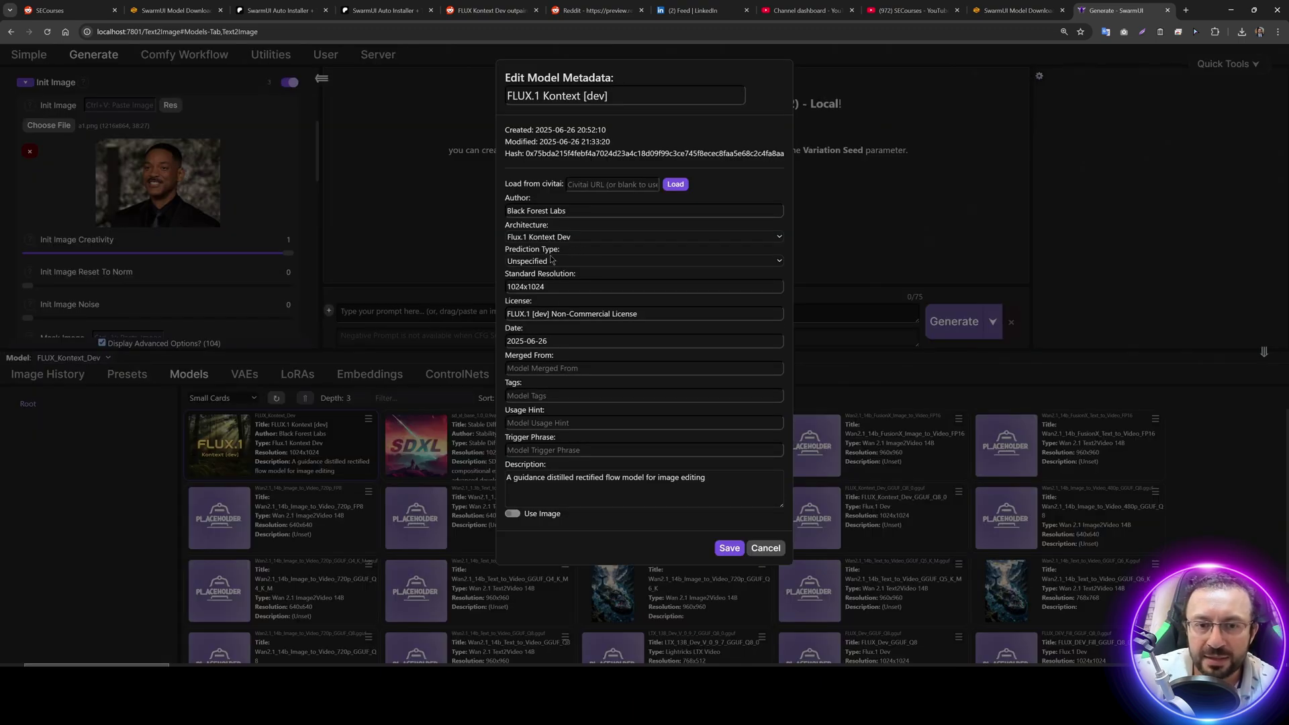
pyautogui.click(553, 239)
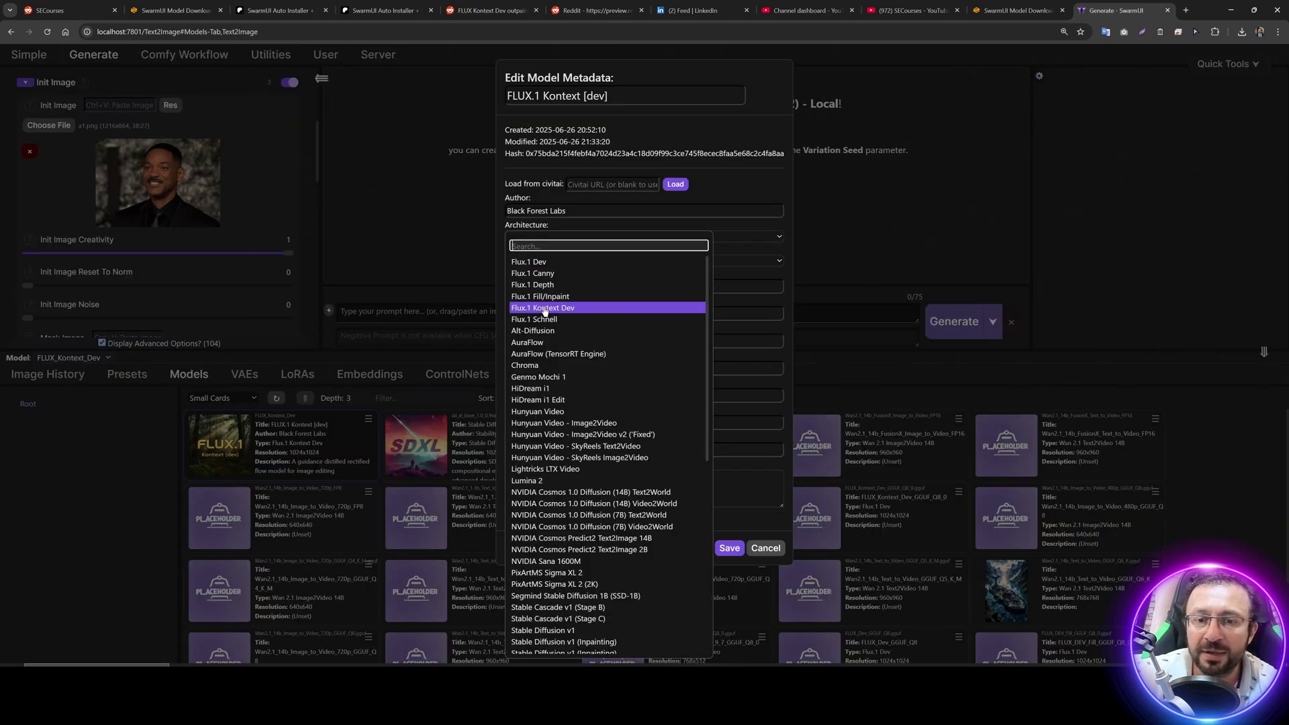
pyautogui.click(545, 309)
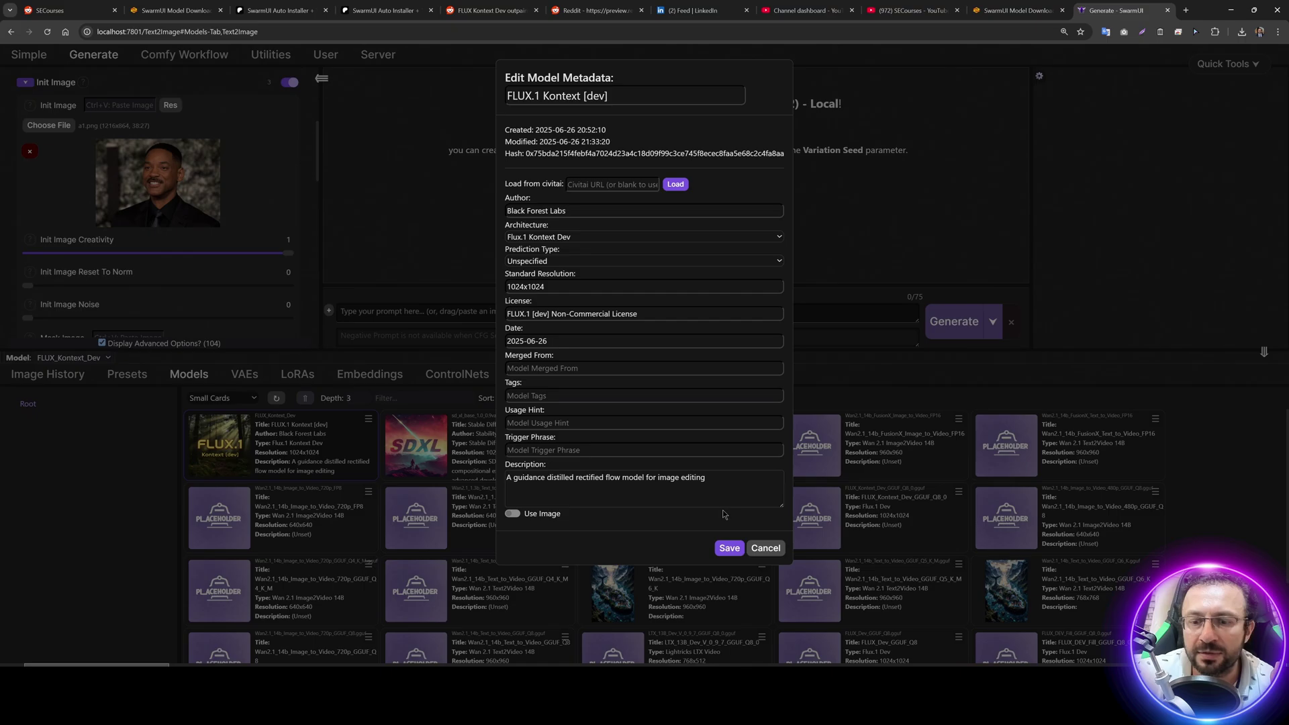
pyautogui.click(730, 549)
# Step: Check the standard resolution in the FLUX_Kontext_Dev model's metadata and close it without saving
pyautogui.moveTo(411, 352); pyautogui.dragTo(431, 417)
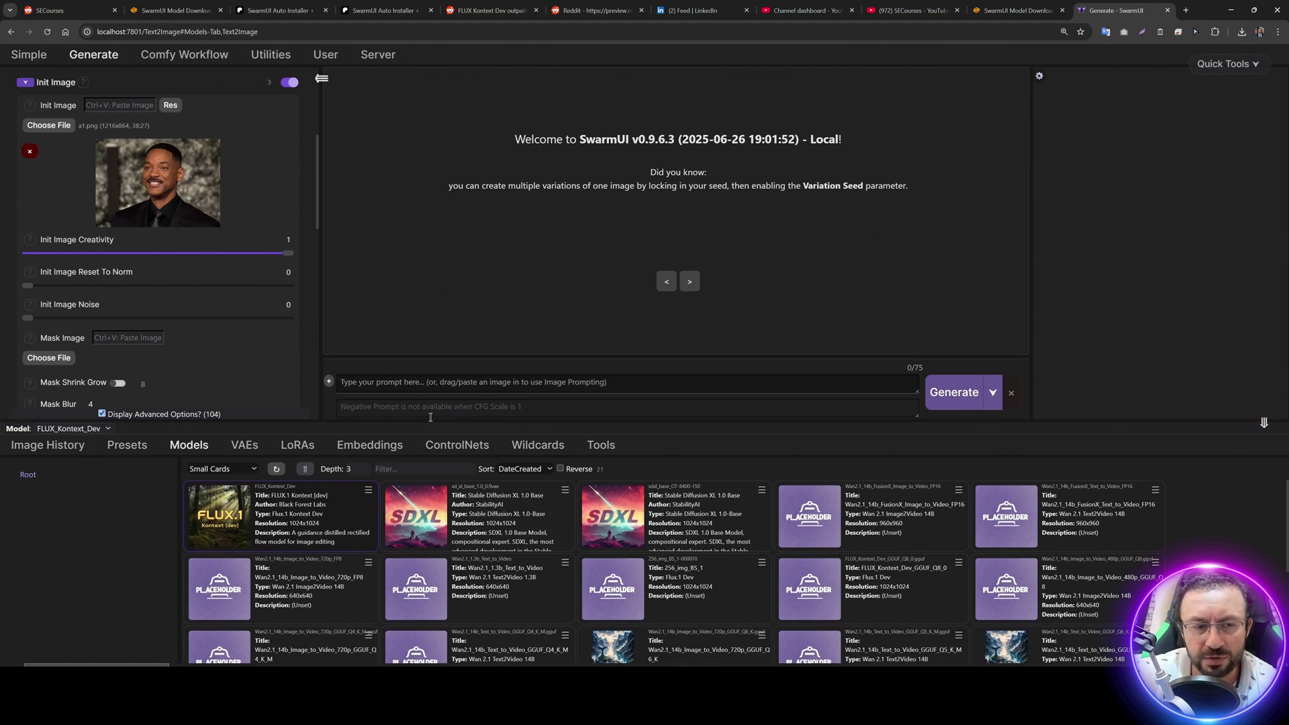
pyautogui.click(368, 490)
pyautogui.click(398, 540)
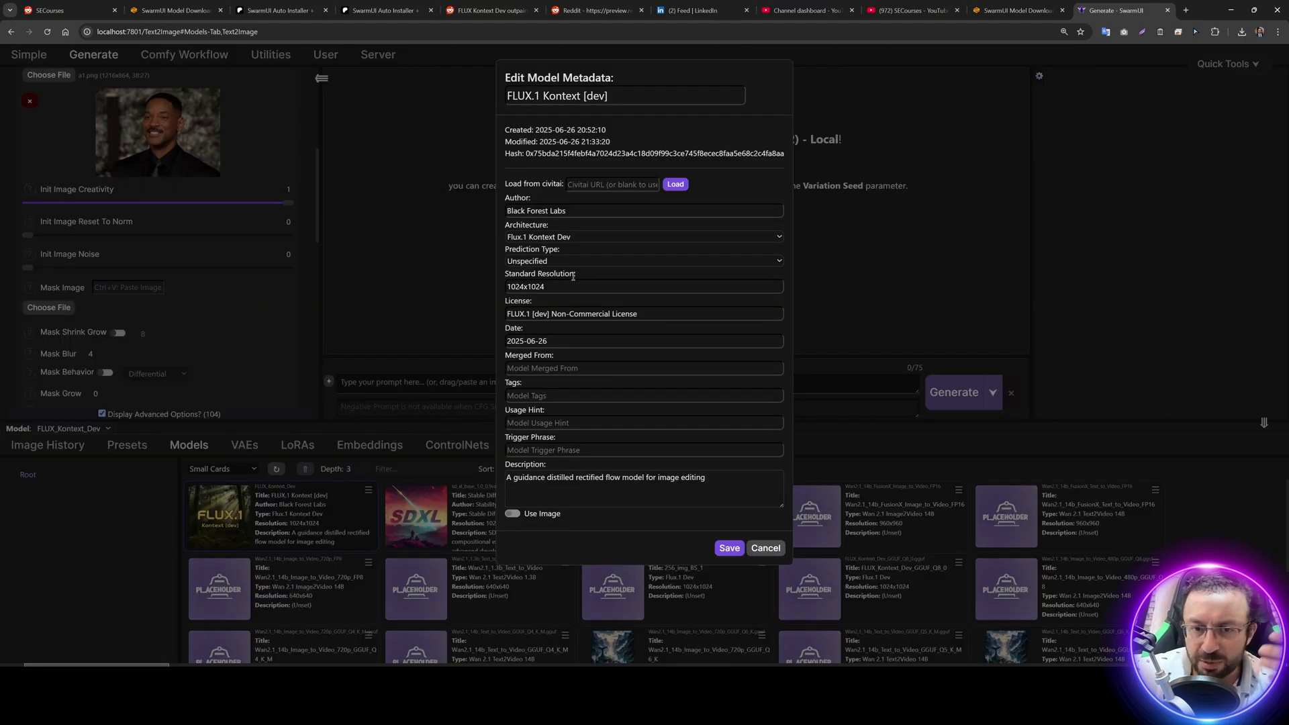
pyautogui.moveTo(550, 286); pyautogui.dragTo(506, 289)
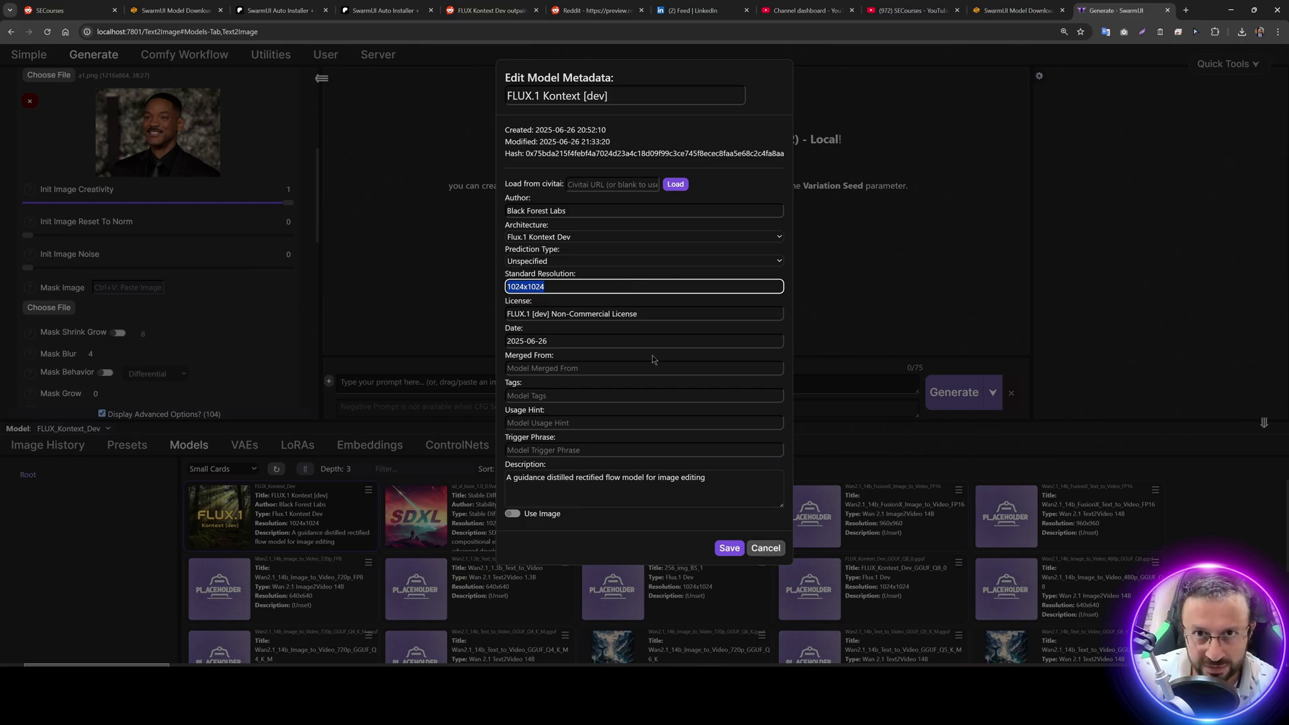
pyautogui.click(767, 549)
# Step: Match the generation resolution to the a1.png init image with Use Resolution, giving 1216×864
pyautogui.scroll(3, 173, 260)
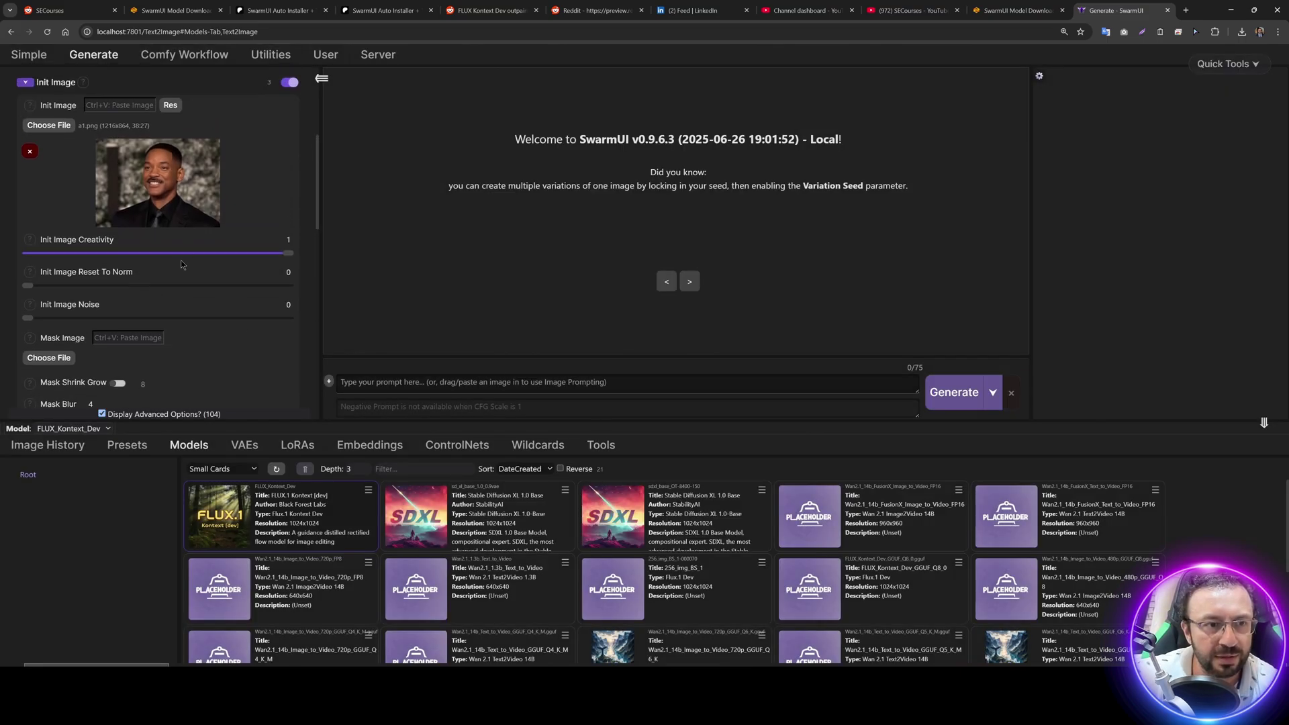
pyautogui.click(171, 208)
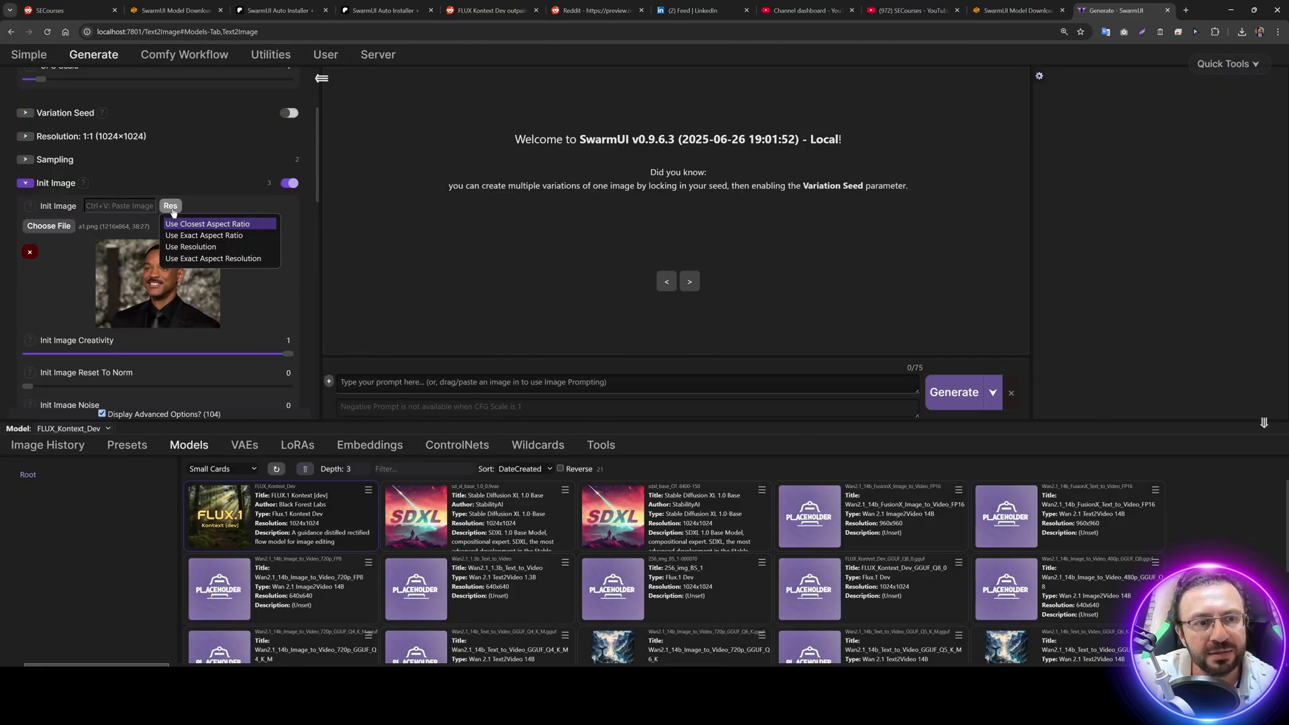
pyautogui.click(193, 248)
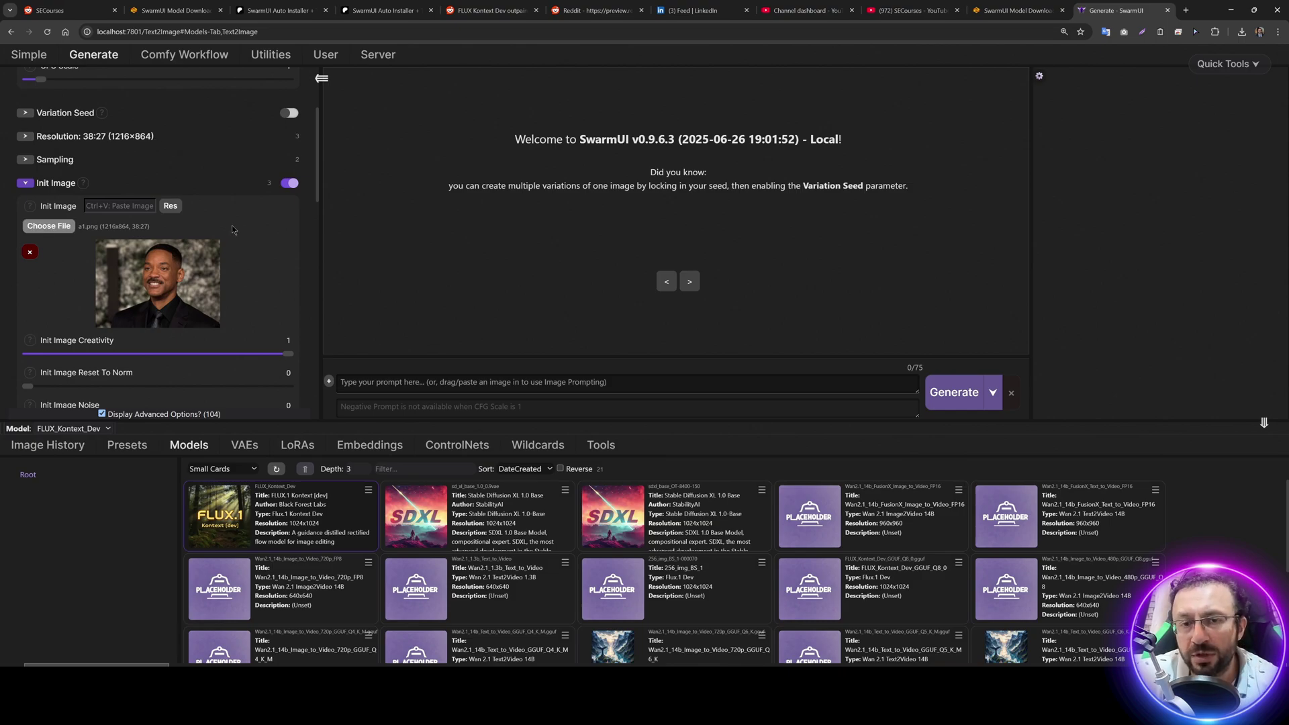
# Step: Replace the init image with Will Smith 2.jpg from the Downloads folder
pyautogui.click(47, 227)
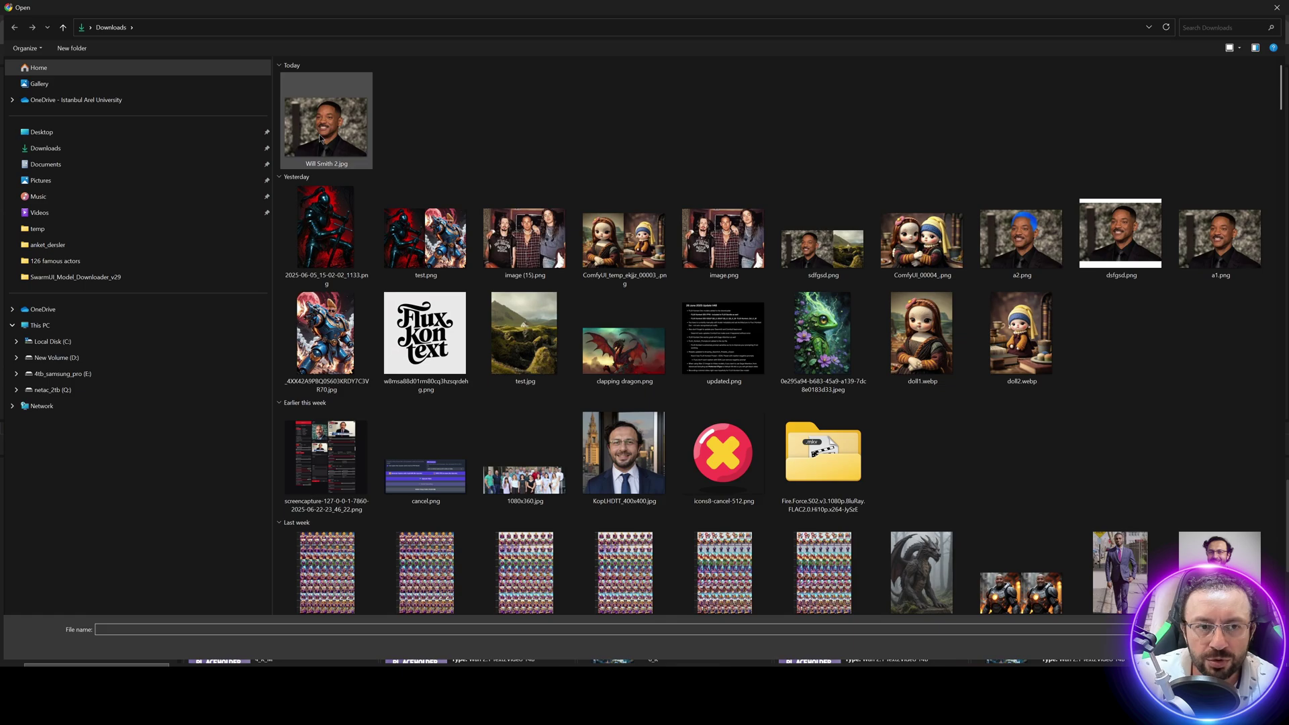
pyautogui.doubleClick(320, 139)
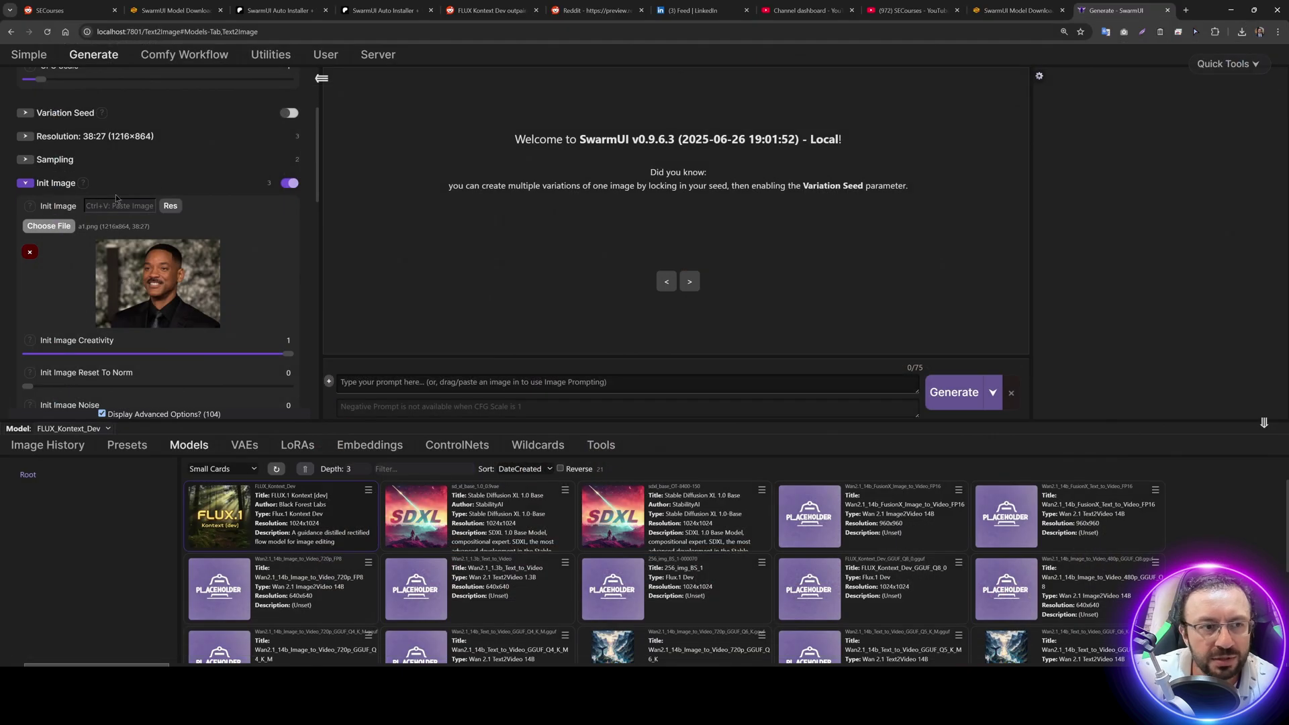
pyautogui.click(139, 227)
pyautogui.doubleClick(326, 128)
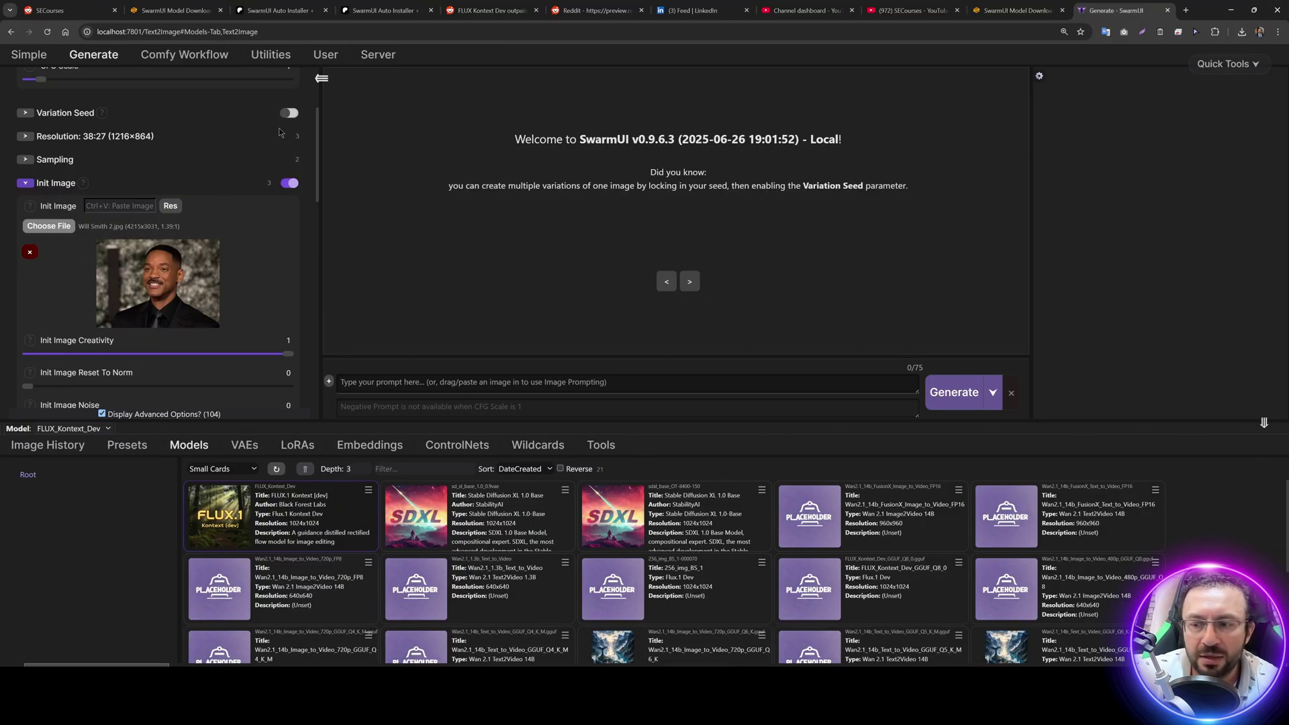
# Step: Try the new init image's full resolution of 4224×3040 with Use Resolution
pyautogui.click(170, 206)
pyautogui.click(183, 237)
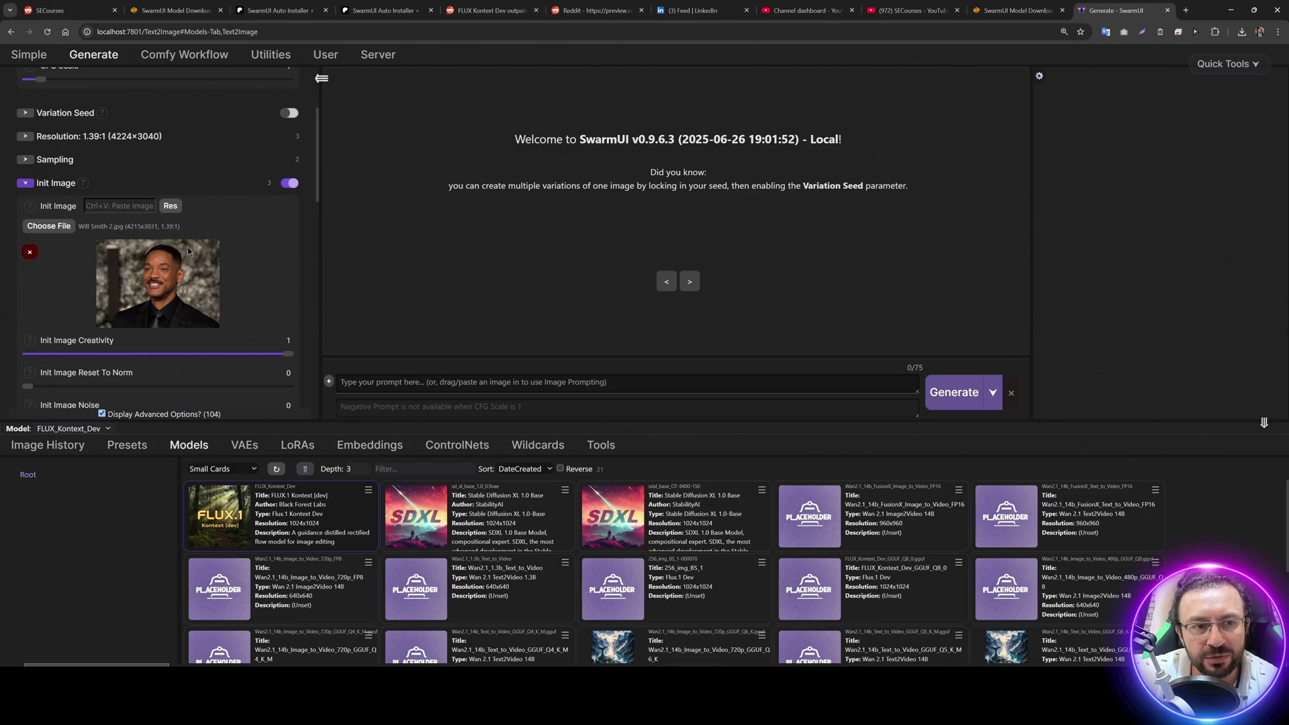
pyautogui.scroll(2, 167, 262)
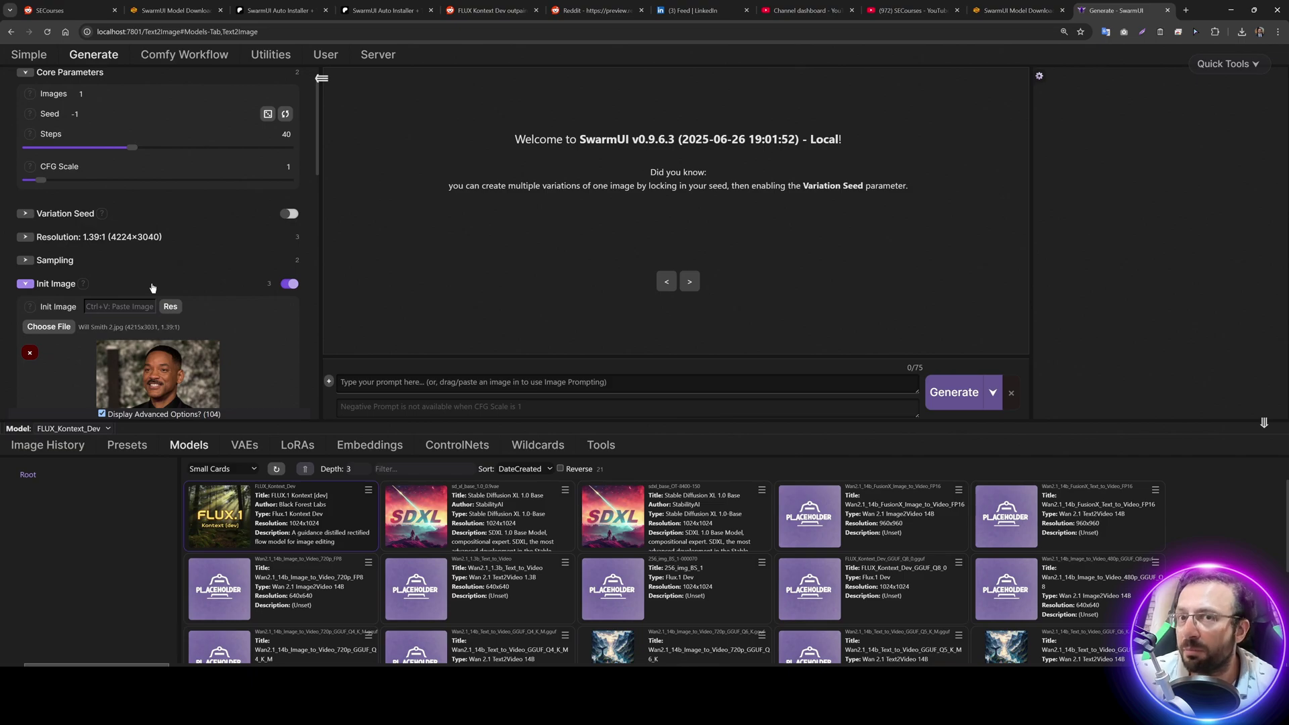
pyautogui.scroll(-2, 155, 282)
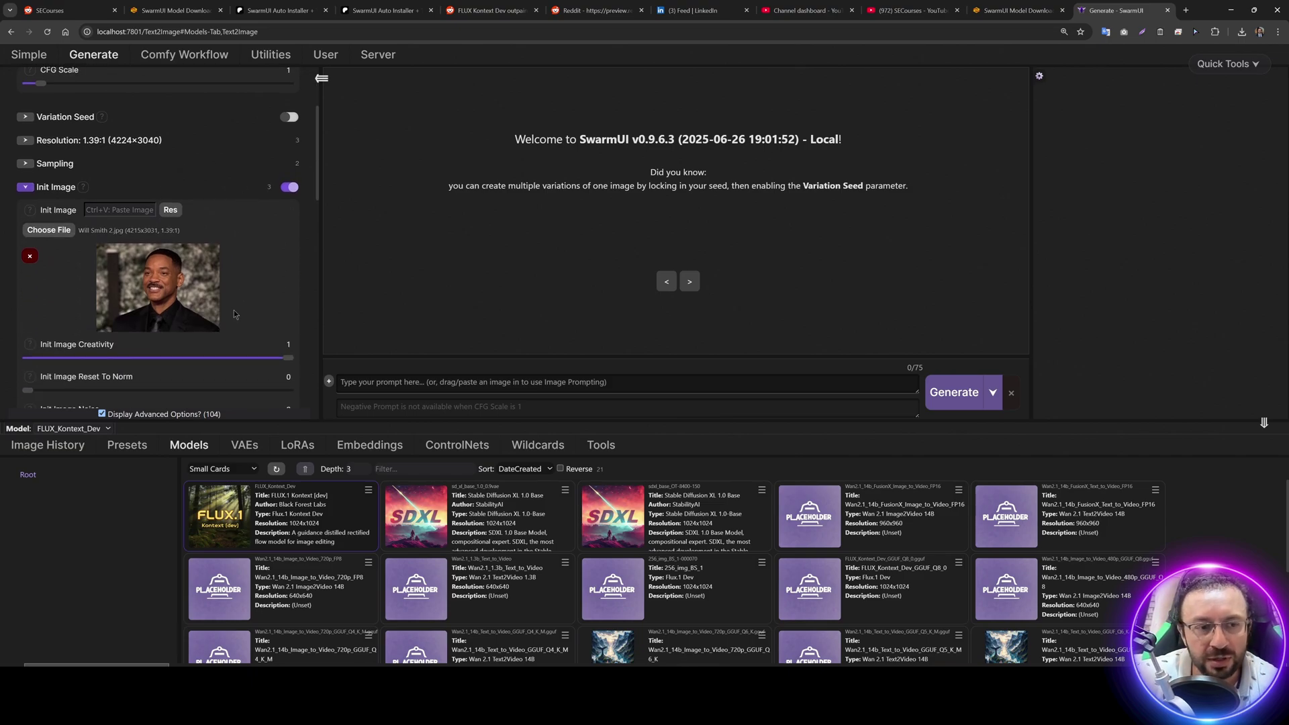
# Step: Compare Use Exact Aspect Ratio (1216×864) with Use Closest Aspect Ratio (1216×832) for the generation resolution
pyautogui.click(171, 205)
pyautogui.click(208, 236)
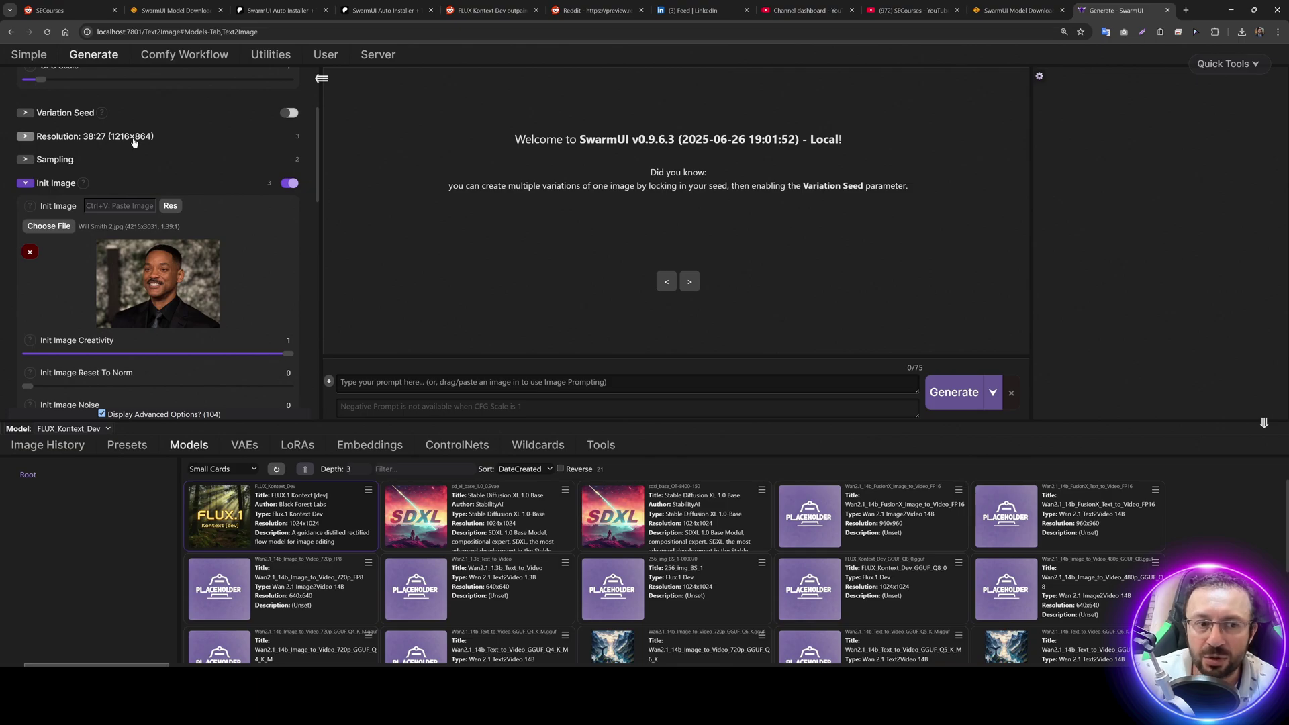
pyautogui.click(170, 205)
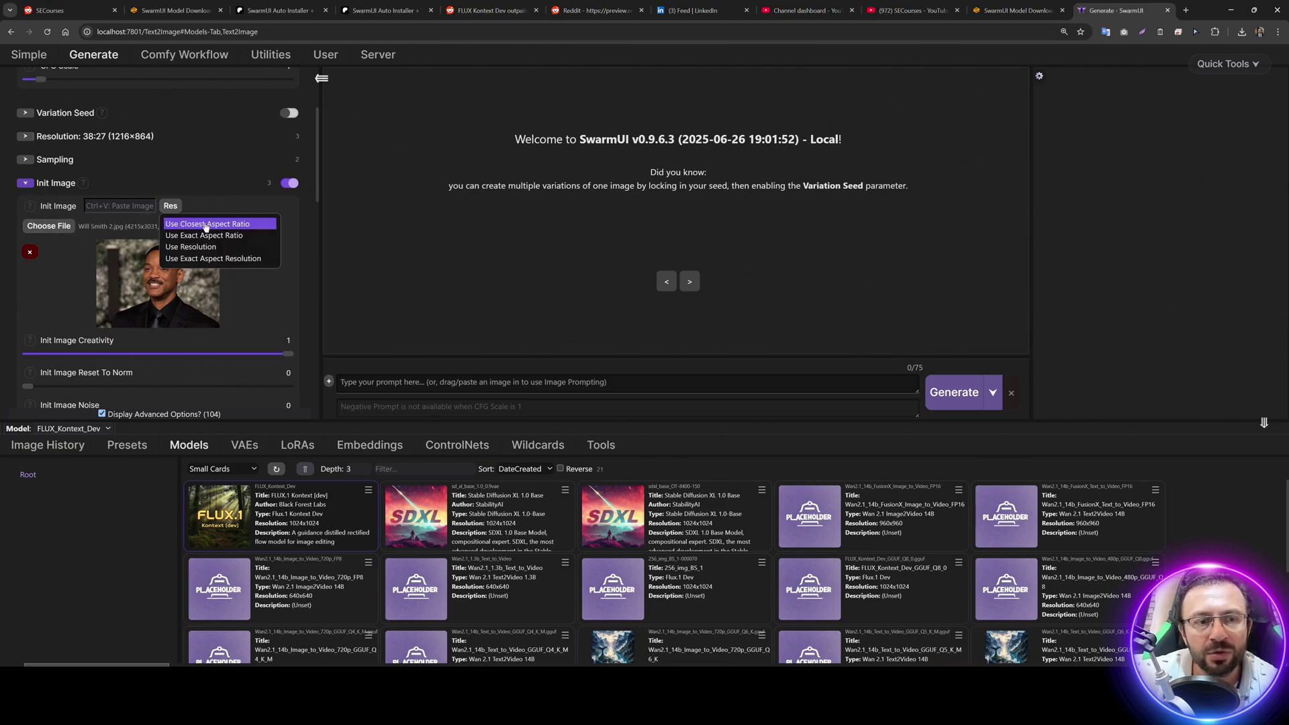
pyautogui.click(207, 226)
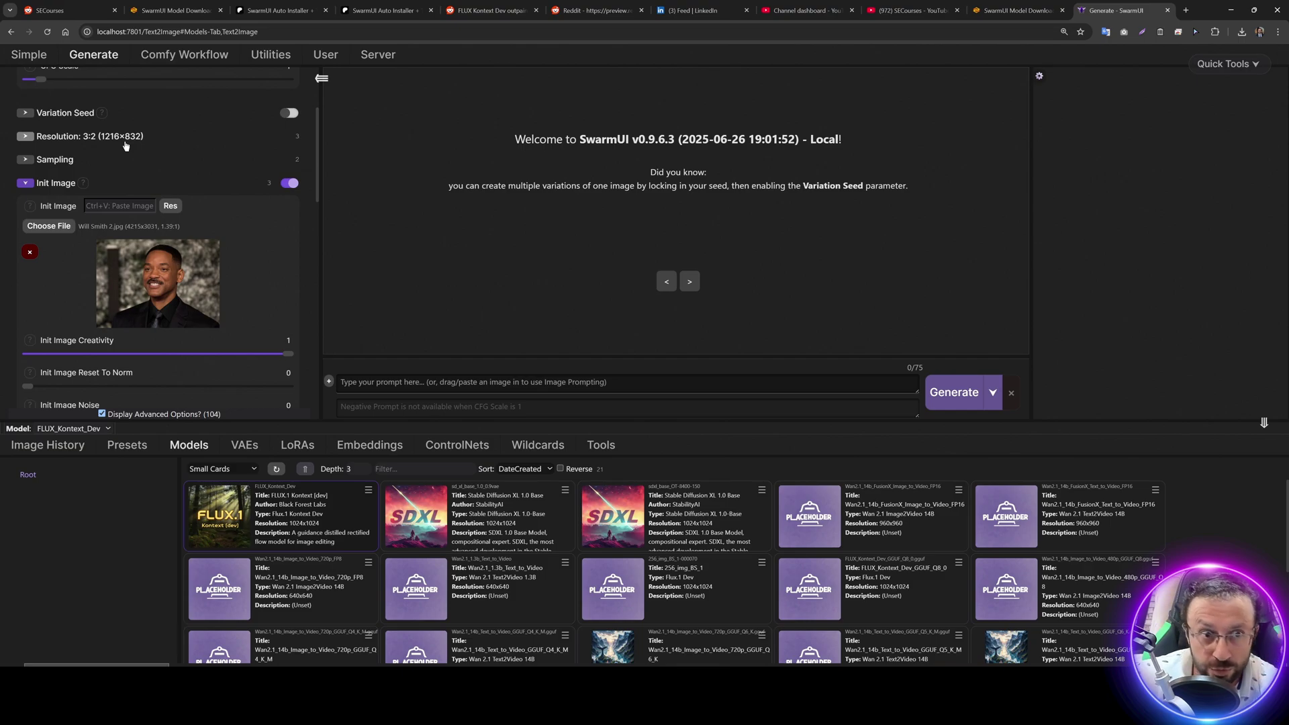
# Step: Set the generation resolution to 1216×864 using the init image's exact aspect ratio
pyautogui.click(170, 206)
pyautogui.click(202, 237)
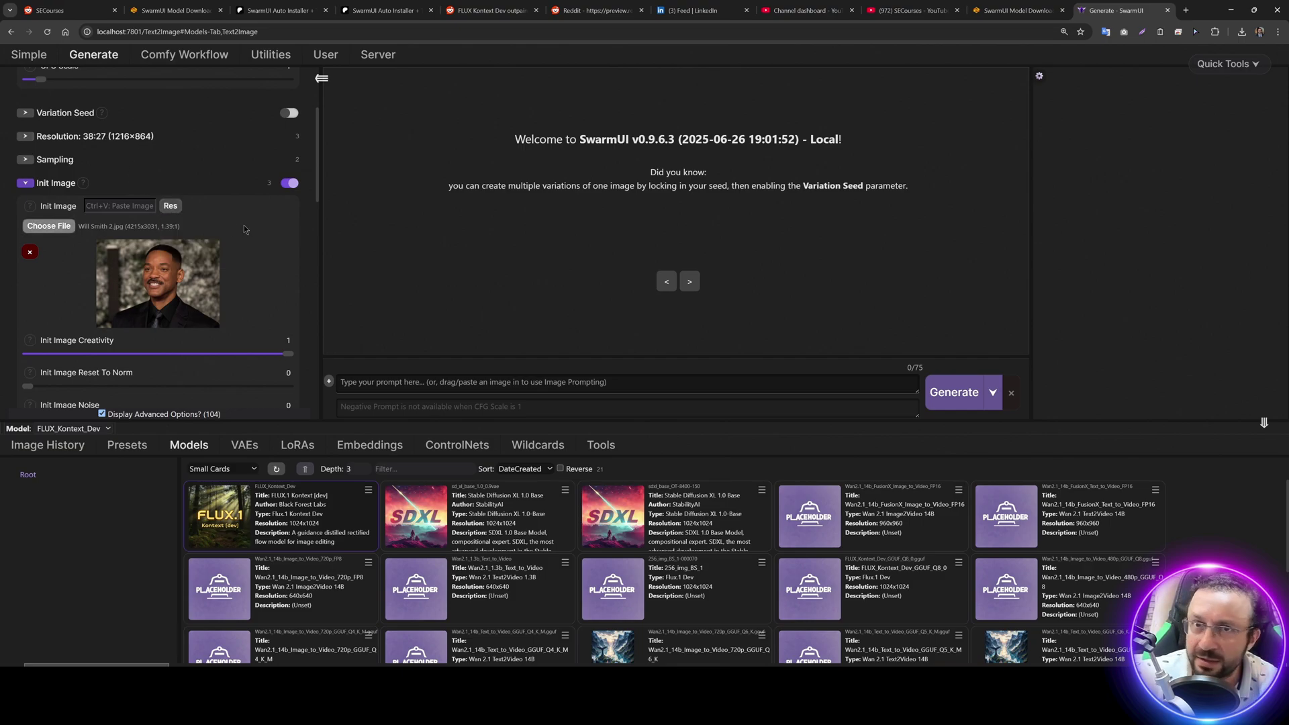
pyautogui.scroll(-2, 183, 312)
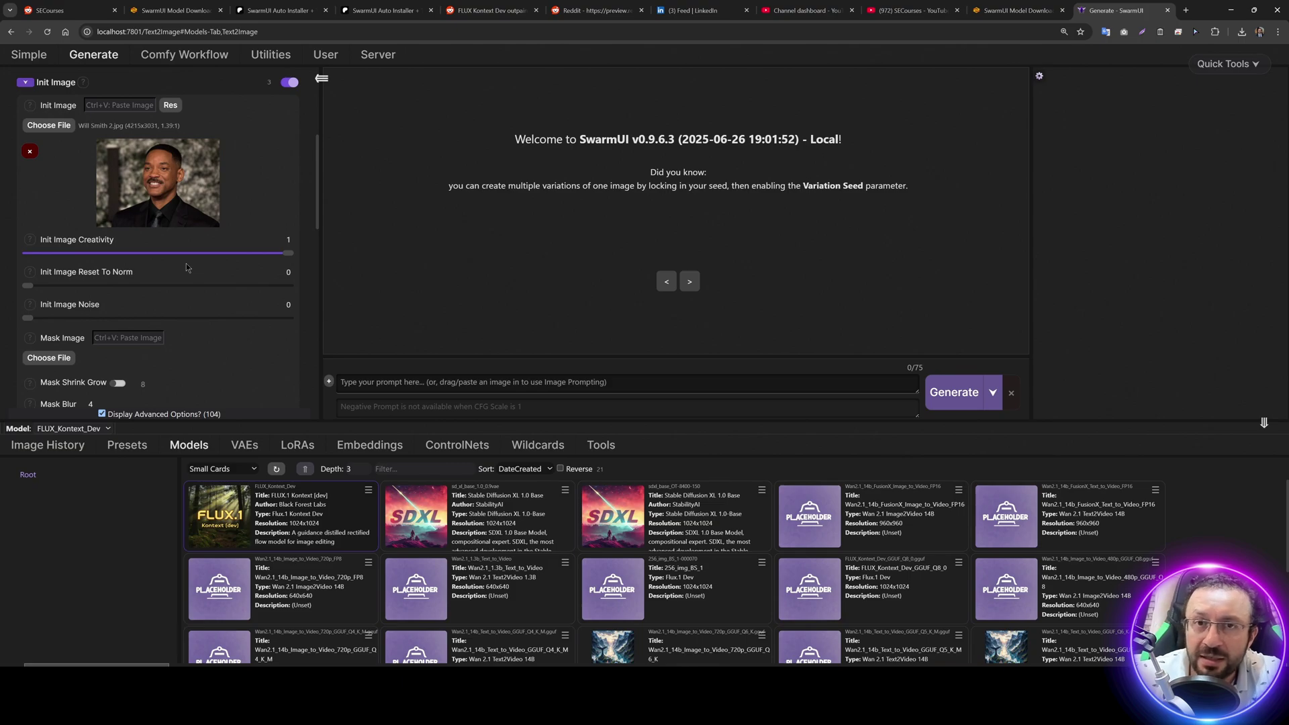
# Step: Enter the prompt "make man has red hair" and generate the edited image
pyautogui.click(423, 382)
pyautogui.write('make')
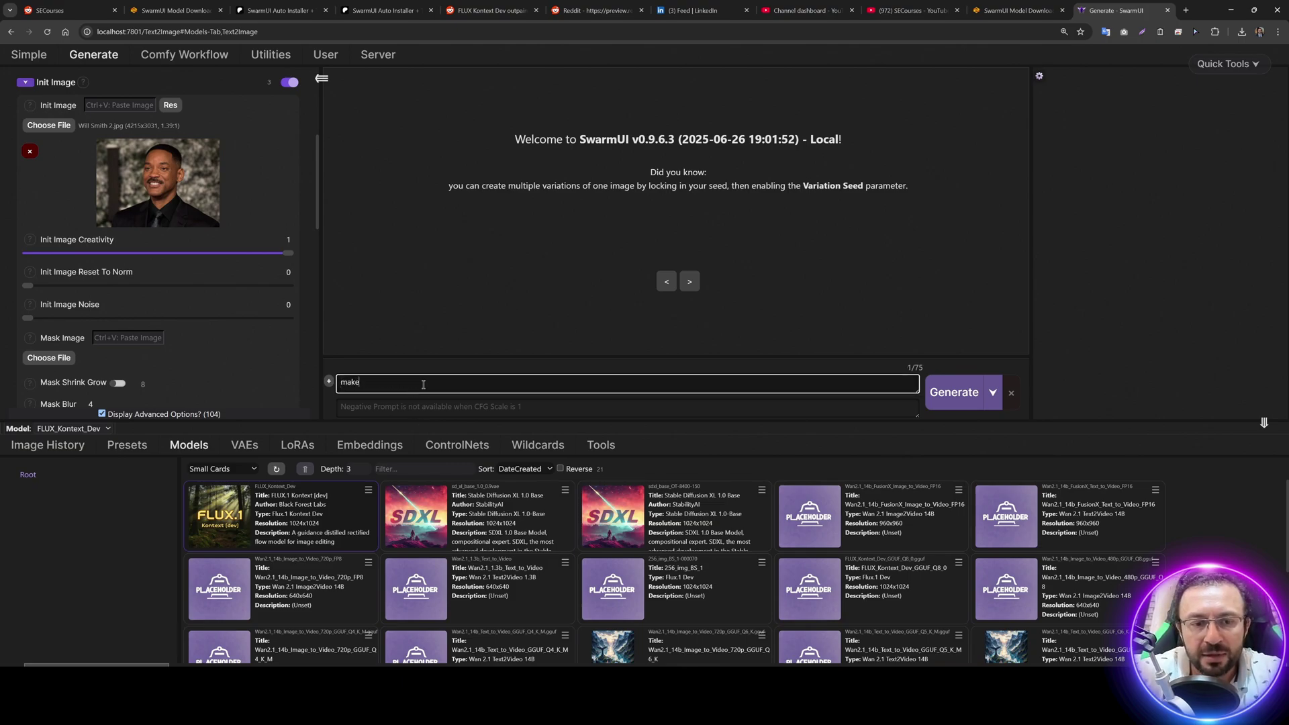
pyautogui.write(' man has red ')
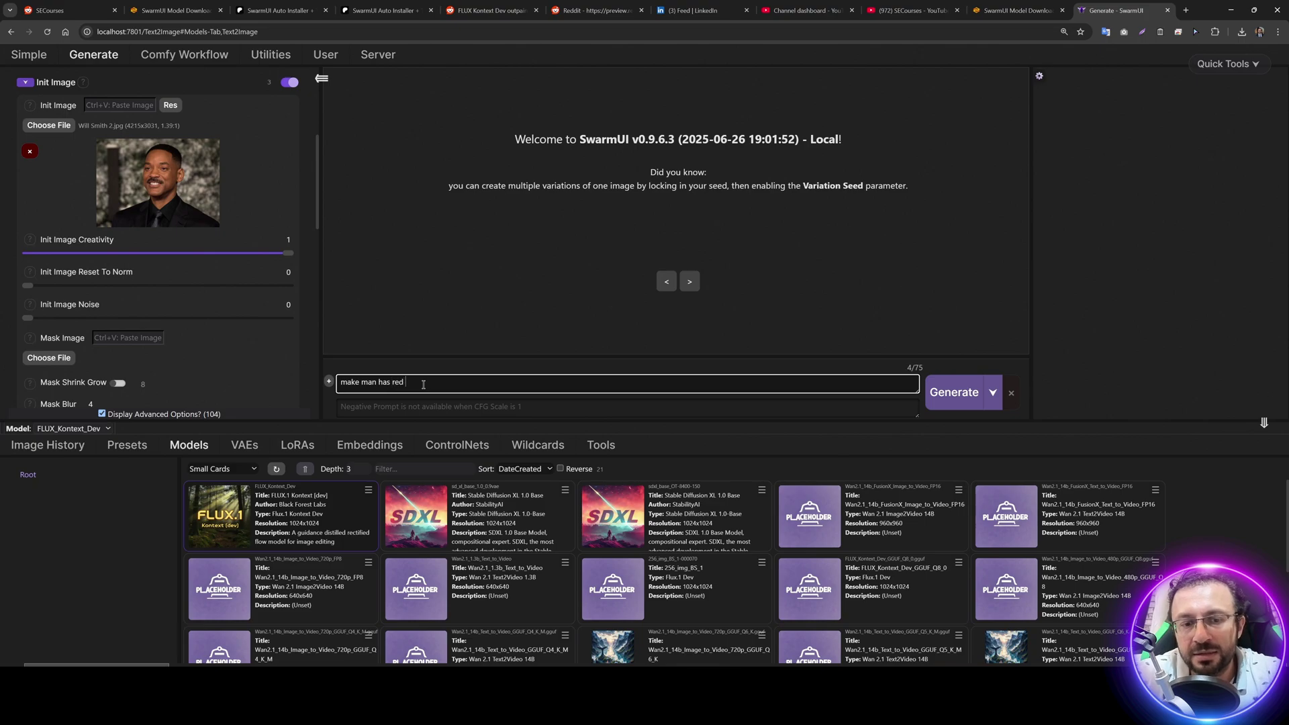
pyautogui.write('hair')
pyautogui.hotkey('ctrl', '+')
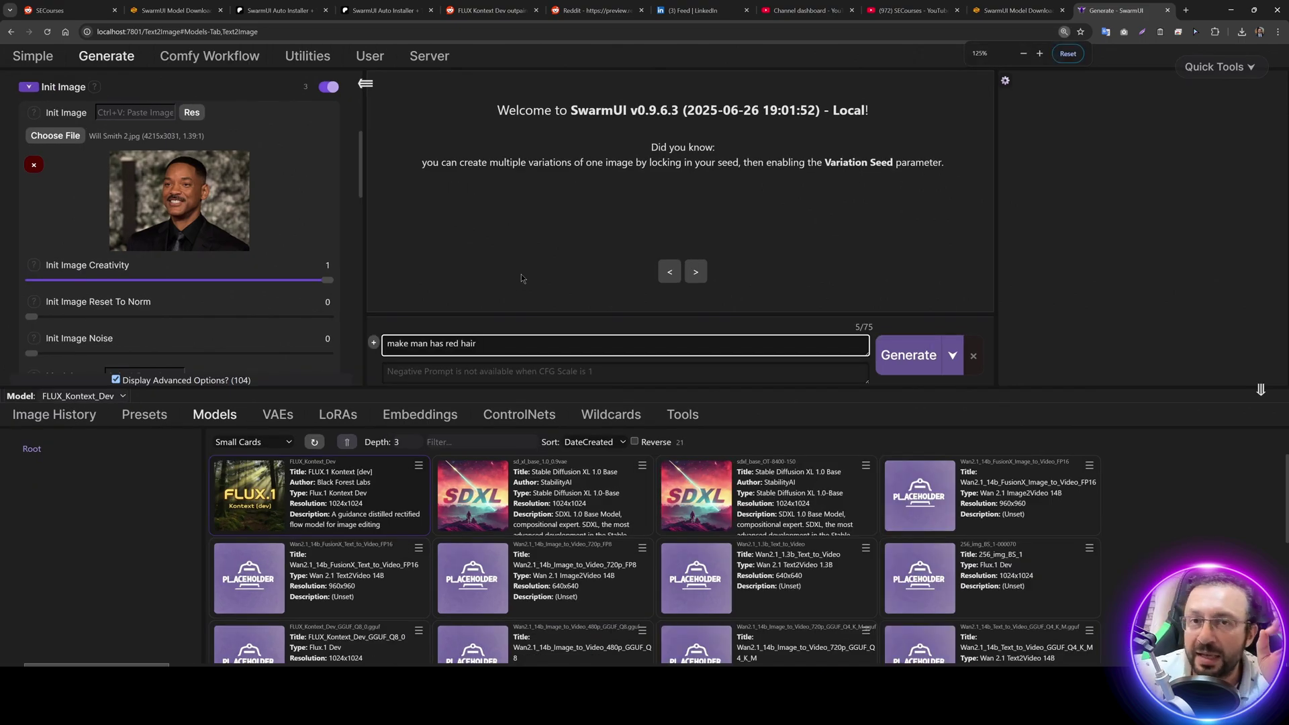
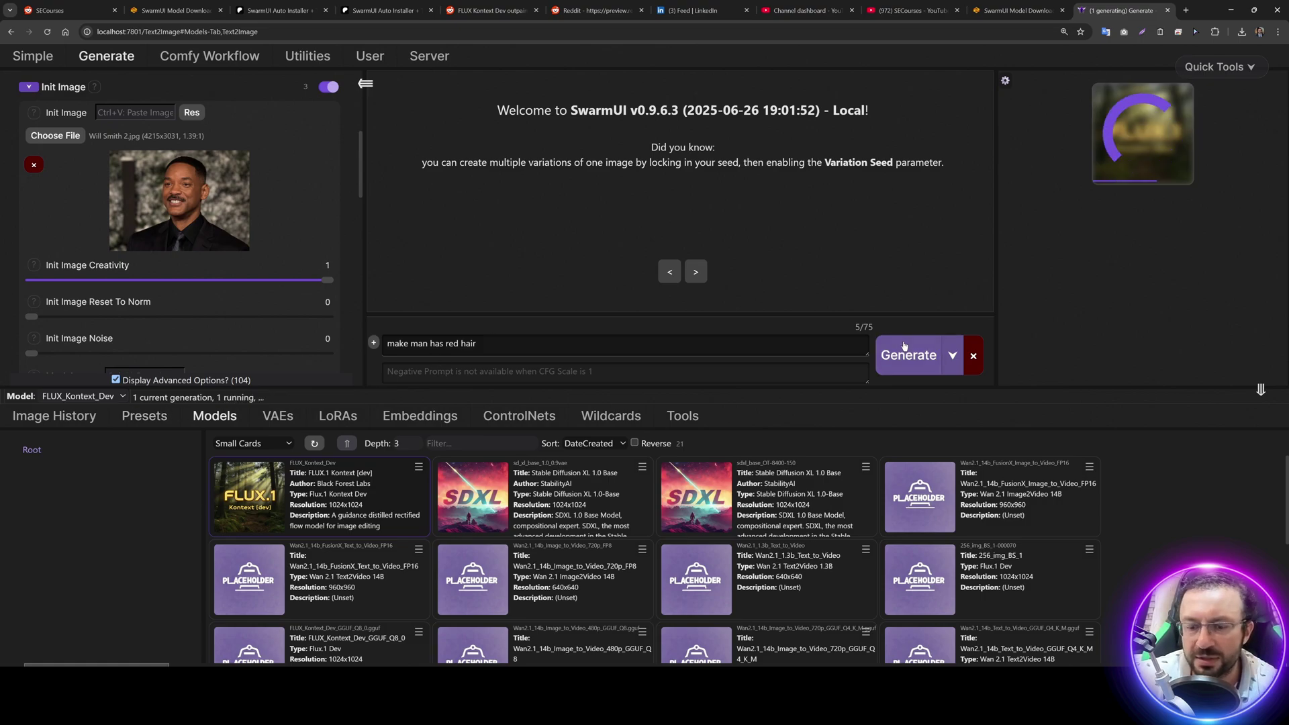
# Step: Review the running ComfyUI backend's ExtraArgs setting, --reserve-vram 10, and return to the generation view
pyautogui.click(429, 56)
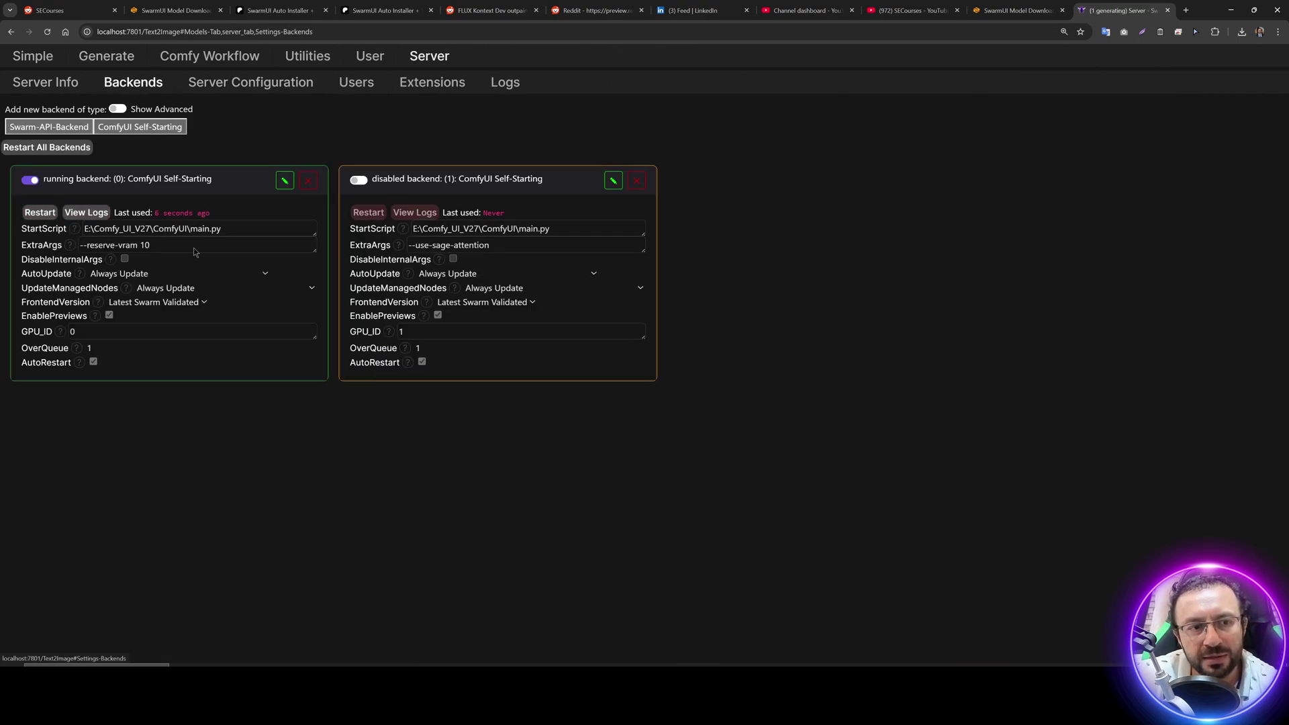
pyautogui.moveTo(194, 250); pyautogui.dragTo(78, 251)
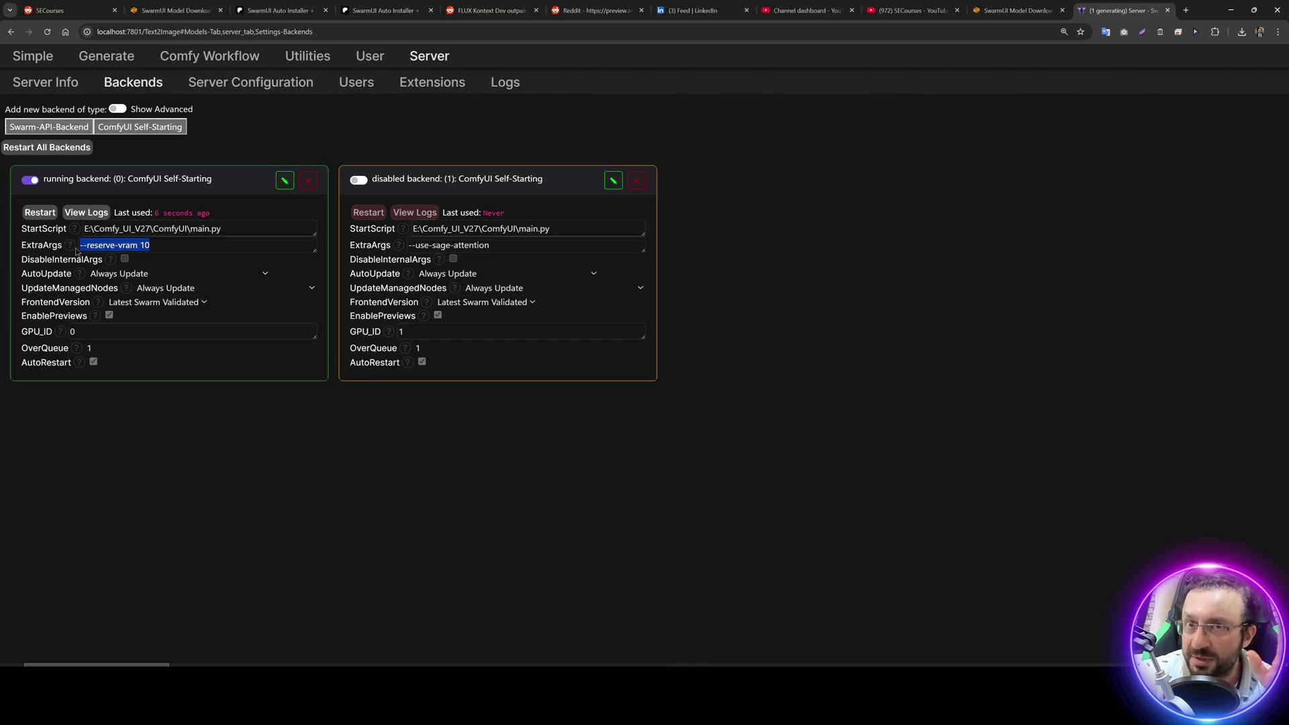
pyautogui.click(105, 55)
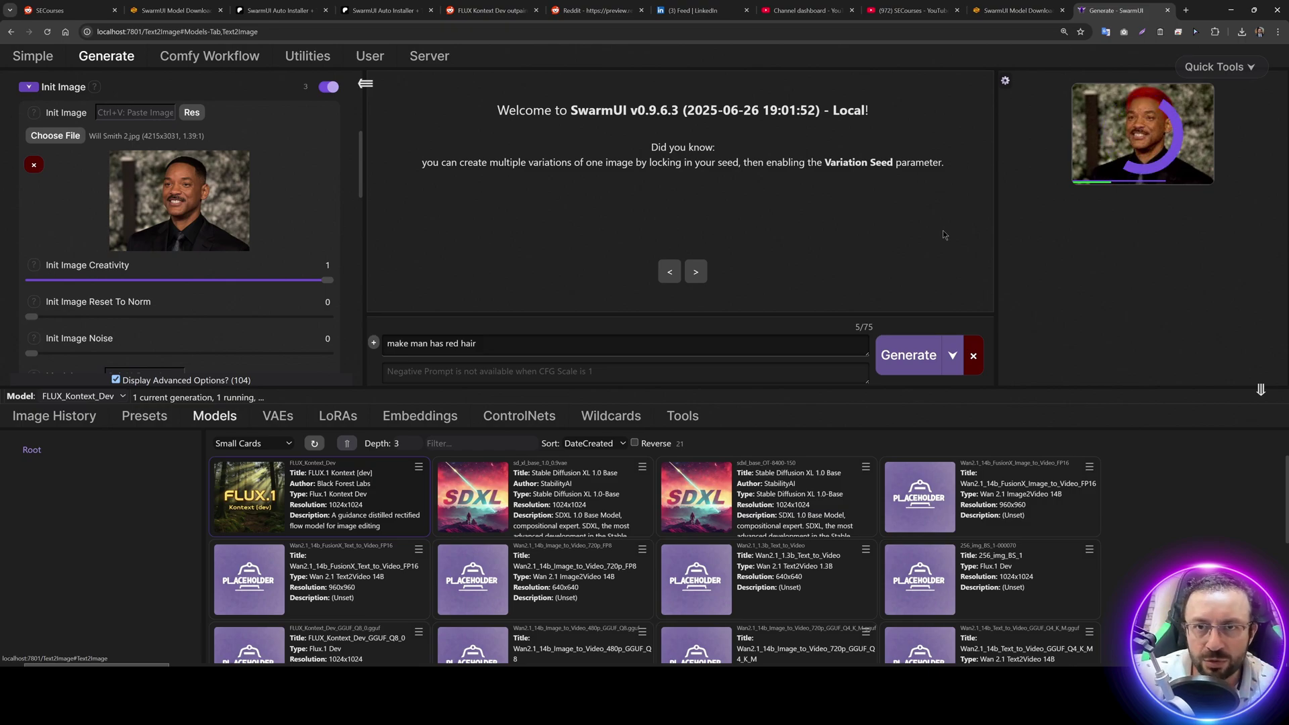
# Step: Check the generation's progress and speed in the Debug-level server logs, and return to the generation view
pyautogui.click(430, 56)
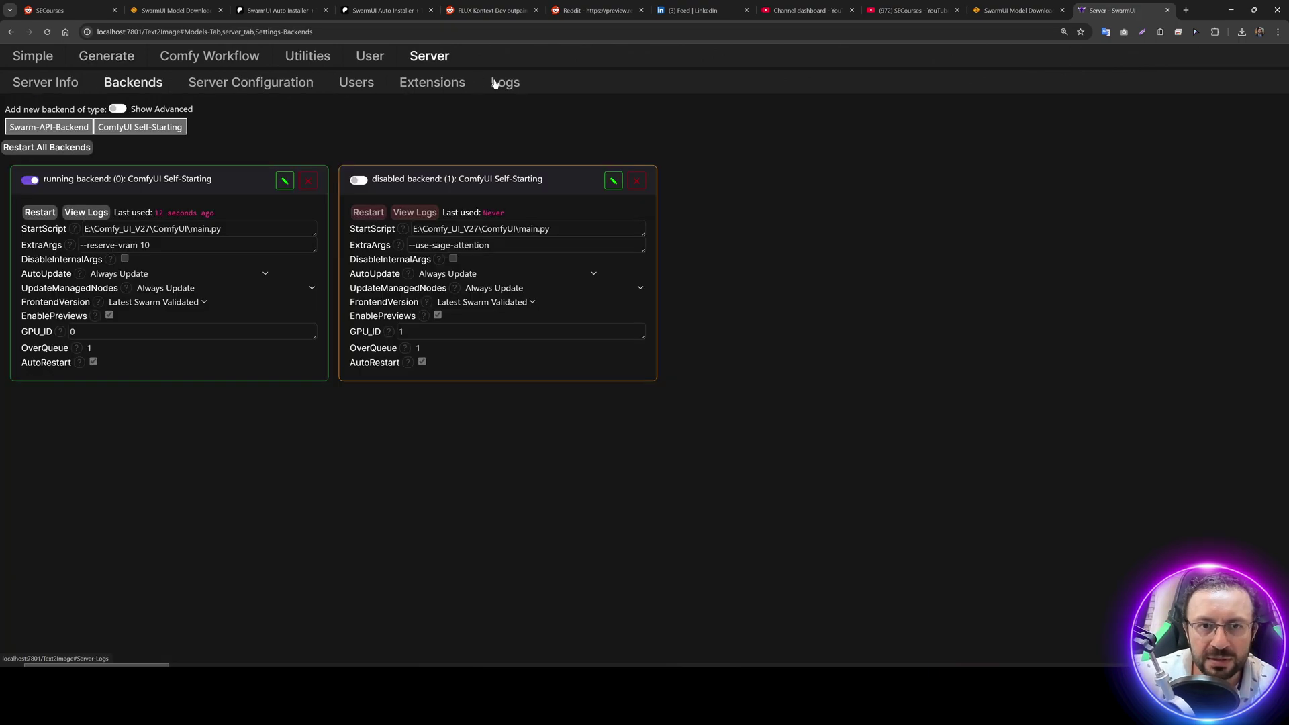
pyautogui.click(518, 90)
pyautogui.click(555, 106)
pyautogui.click(557, 133)
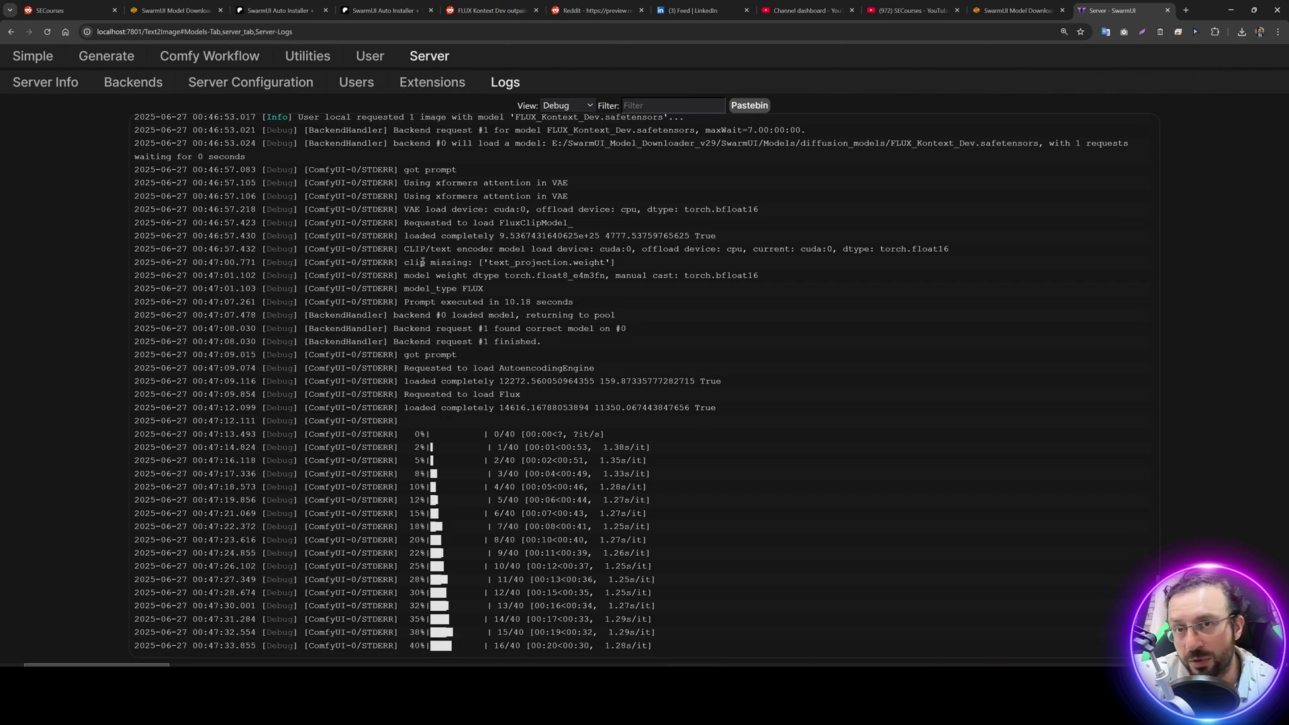
pyautogui.click(107, 56)
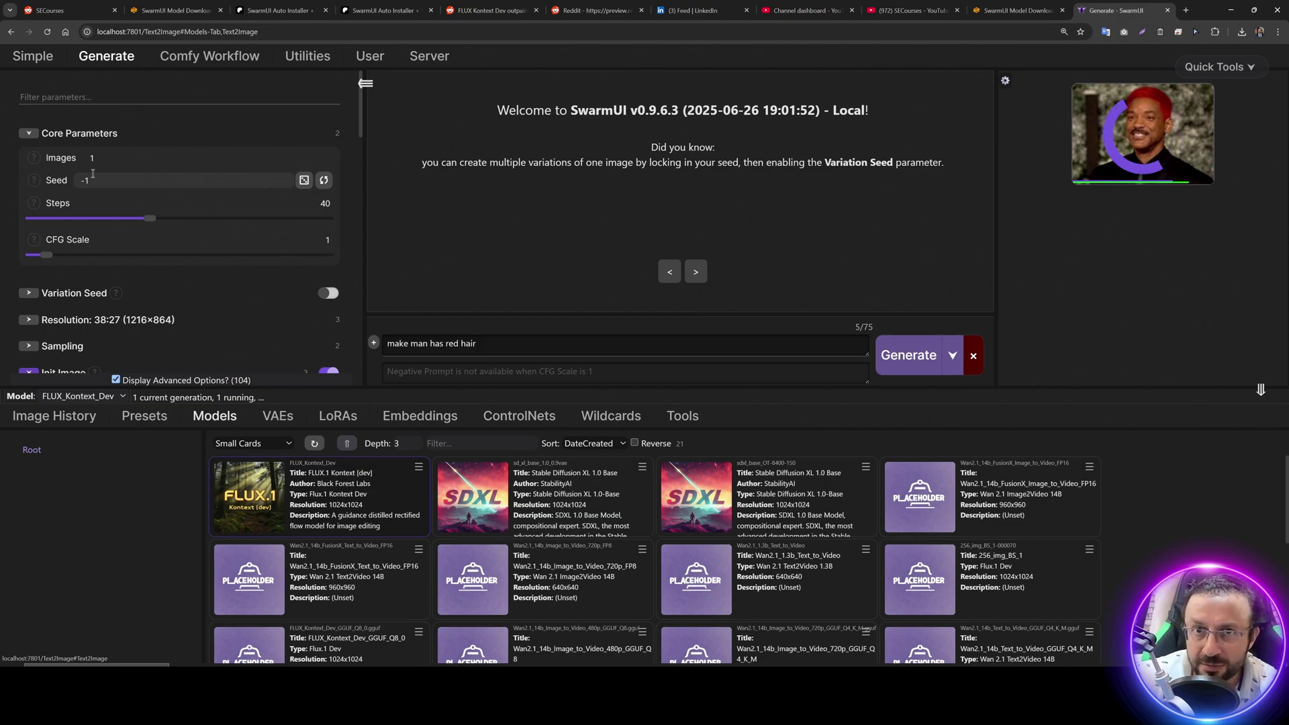
# Step: View the red-hair result at full size and open it in its own browser tab
pyautogui.click(729, 162)
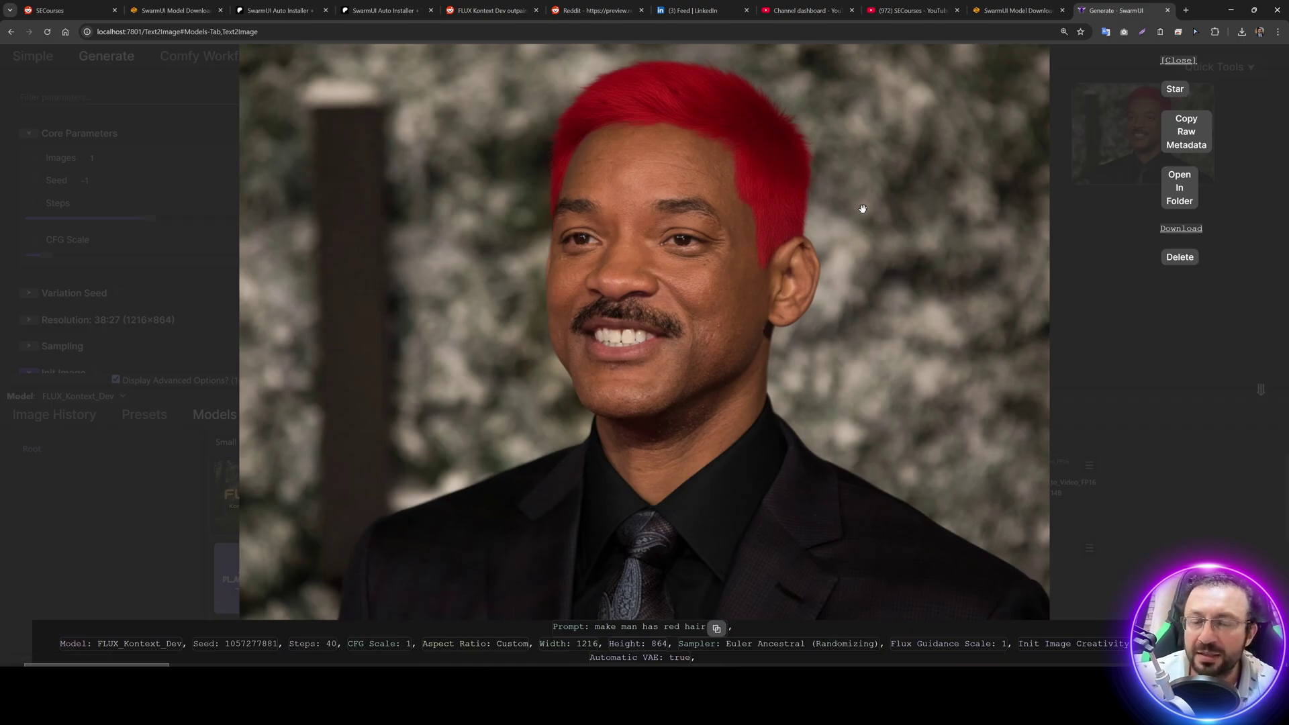
pyautogui.rightClick(613, 187)
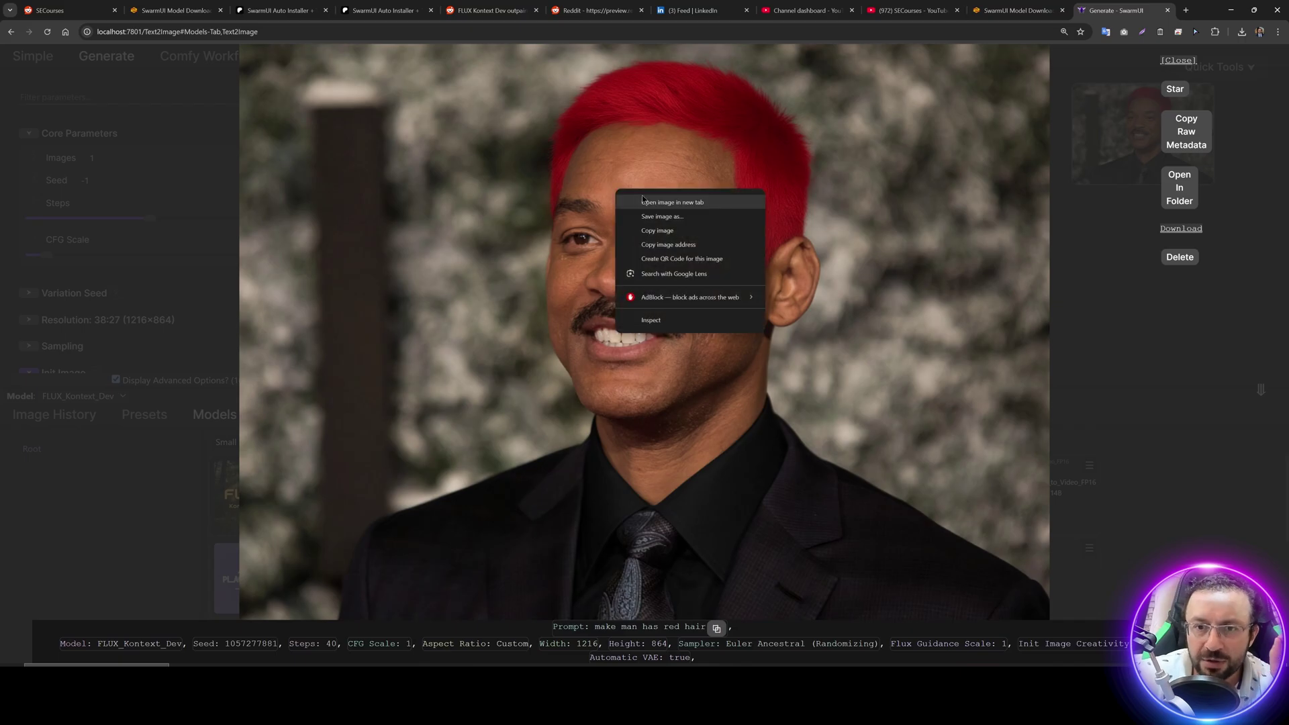
pyautogui.click(655, 197)
pyautogui.click(132, 304)
# Step: Copy the init image and open its 1216×864 version, a1.png from Downloads, in a browser tab
pyautogui.scroll(-4, 101, 282)
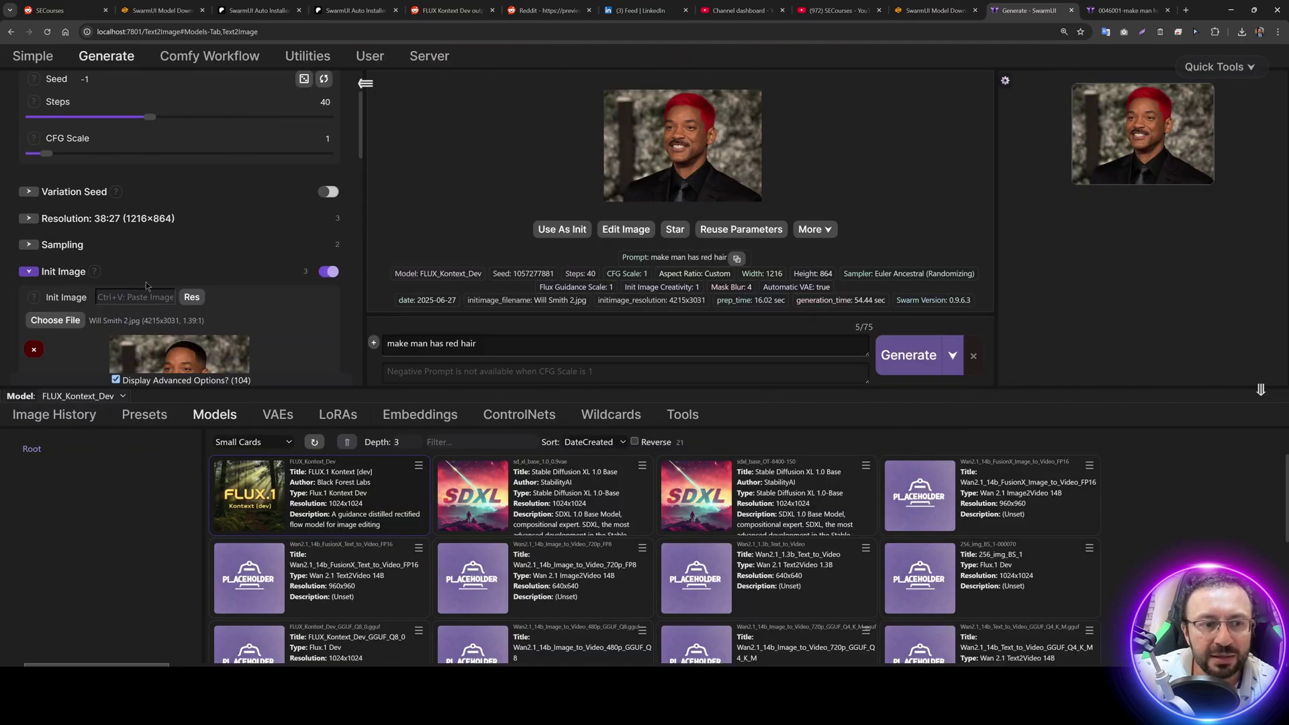
pyautogui.rightClick(190, 232)
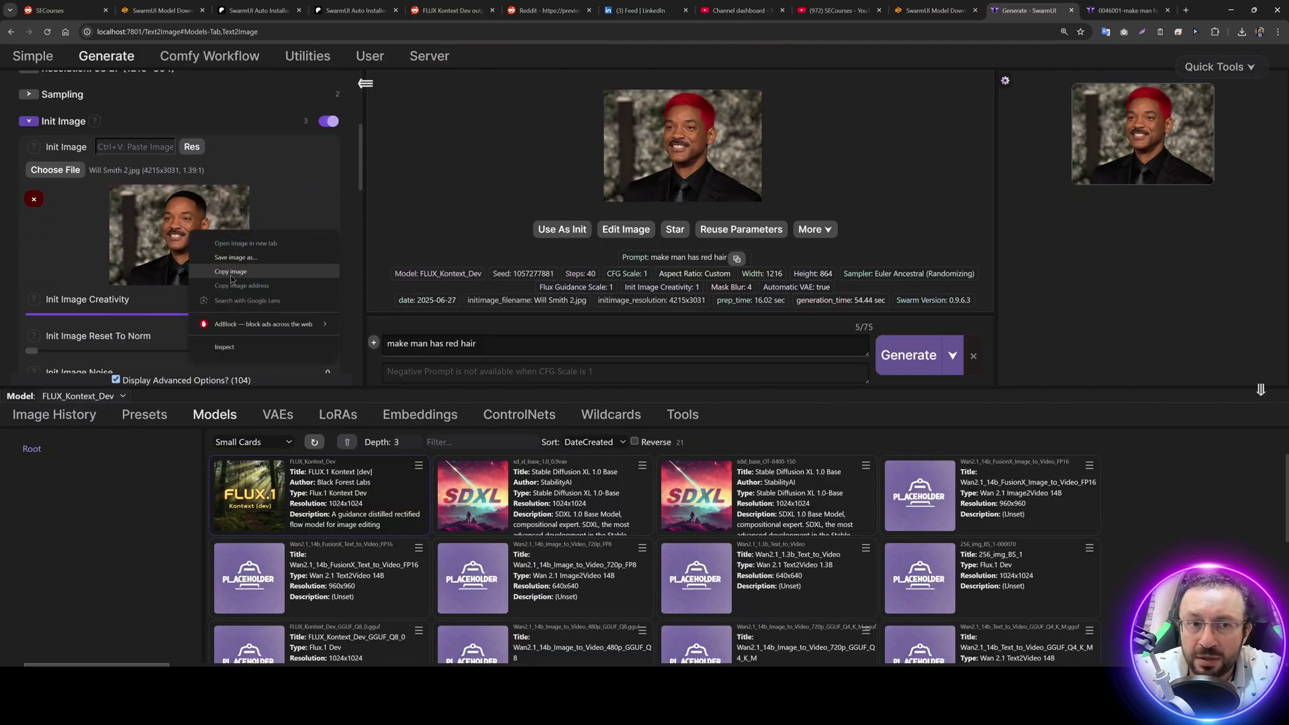
pyautogui.click(234, 275)
pyautogui.hotkey('ctrl', 'Tab')
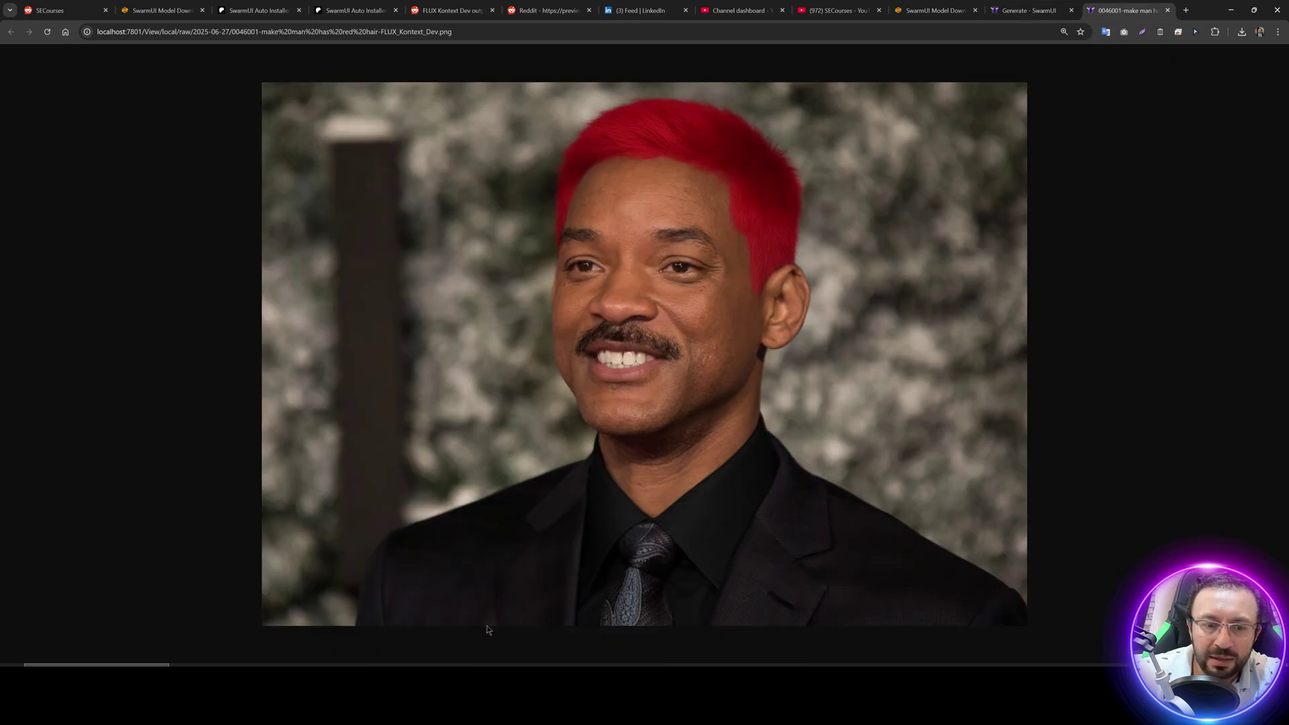
pyautogui.click(712, 209)
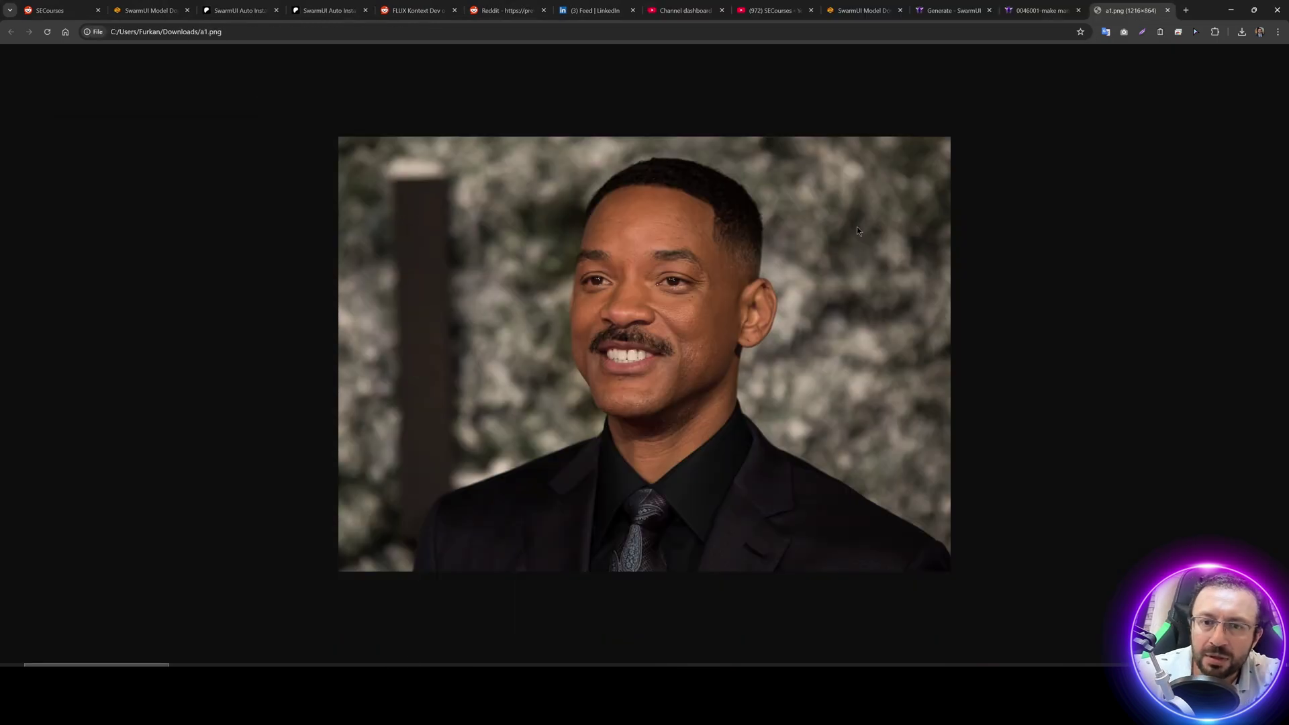
pyautogui.hotkey('ctrl', '+')
pyautogui.hotkey('ctrl', '+')
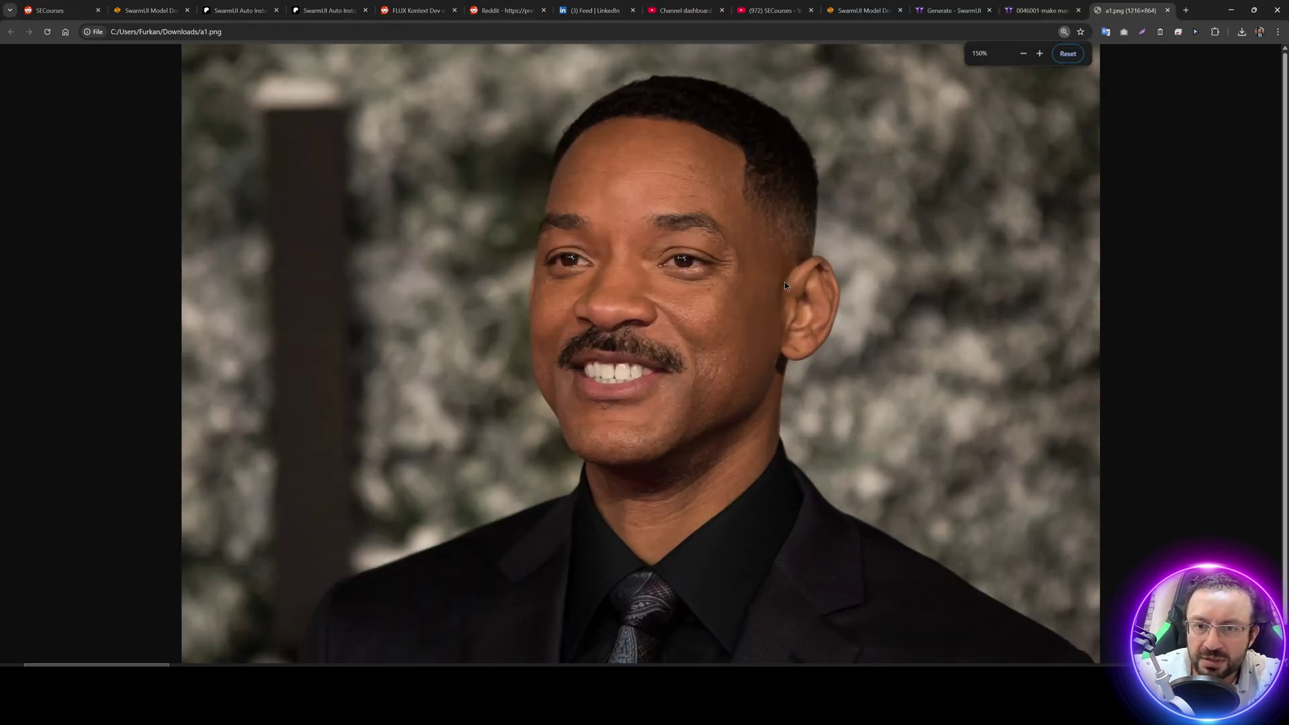
# Step: Compare the red-hair result with the original a1.png by alternating between the two images
pyautogui.click(1062, 6)
pyautogui.click(1131, 7)
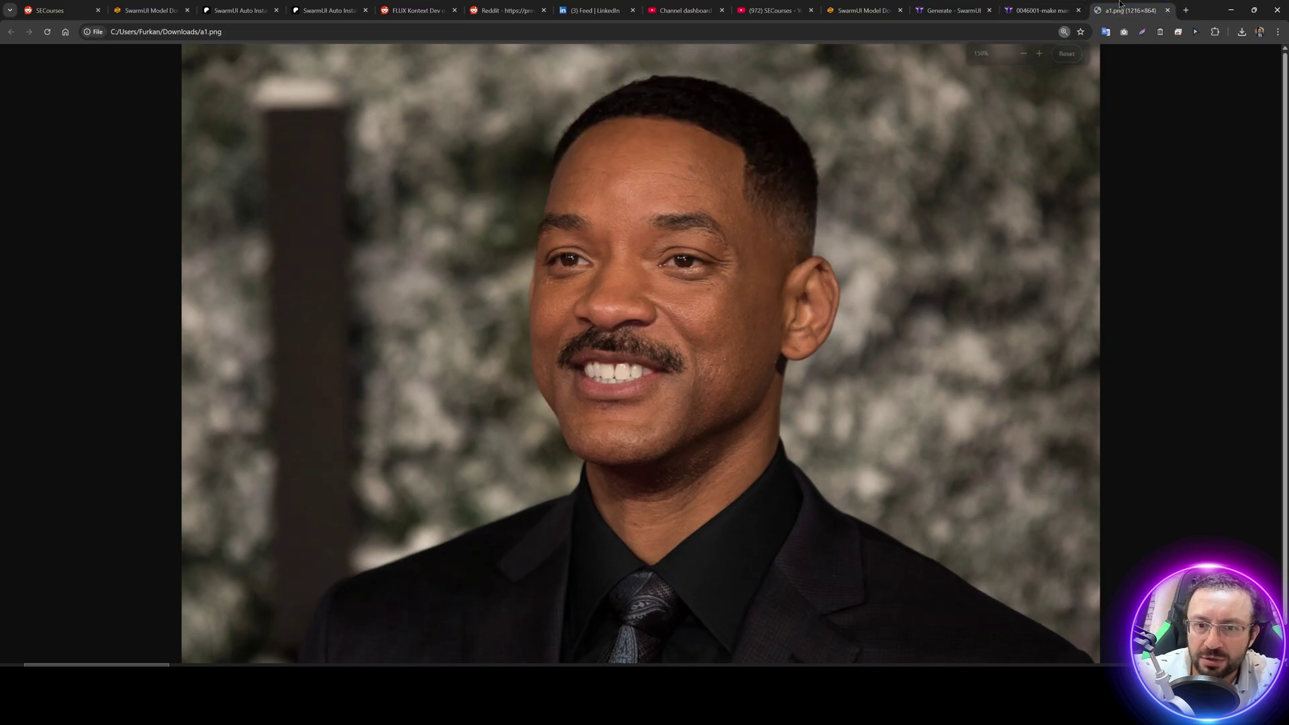
pyautogui.click(1068, 7)
pyautogui.click(1131, 7)
pyautogui.click(1068, 6)
pyautogui.click(1118, 5)
pyautogui.click(1068, 7)
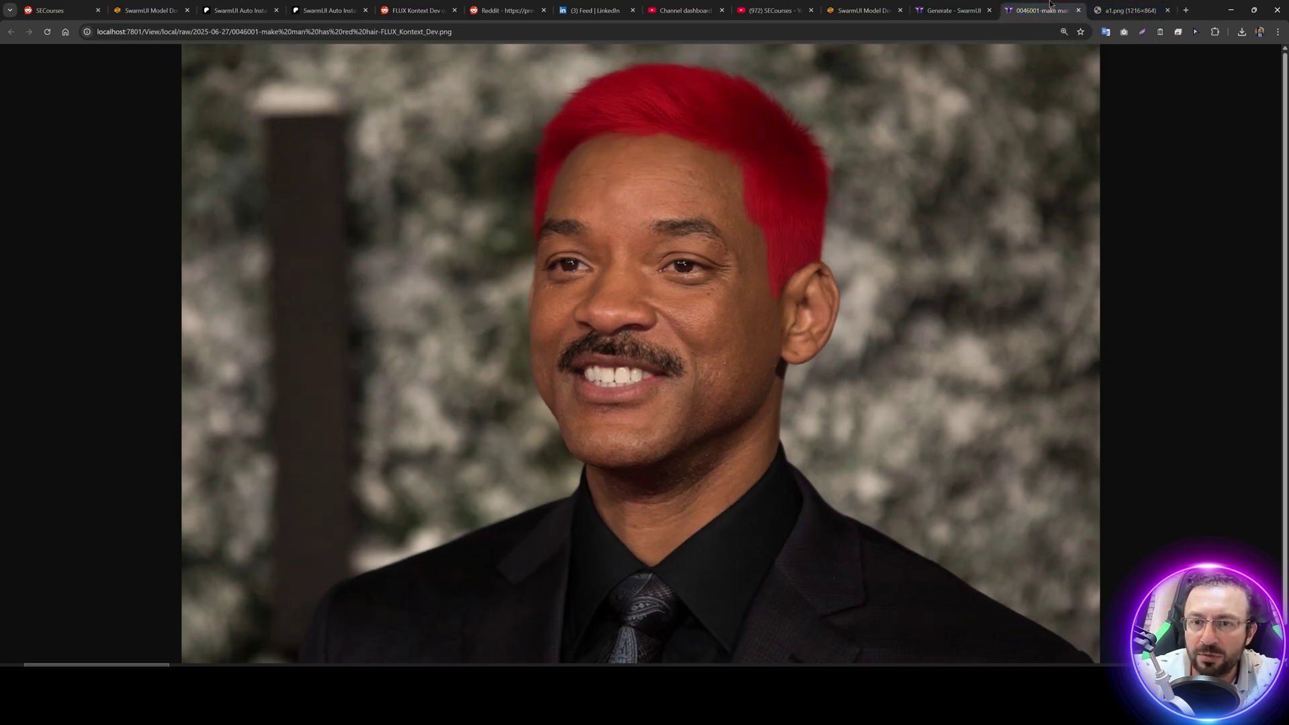
pyautogui.click(1119, 5)
pyautogui.click(1067, 6)
pyautogui.click(1119, 5)
pyautogui.click(1068, 7)
pyautogui.click(1120, 6)
pyautogui.click(1060, 6)
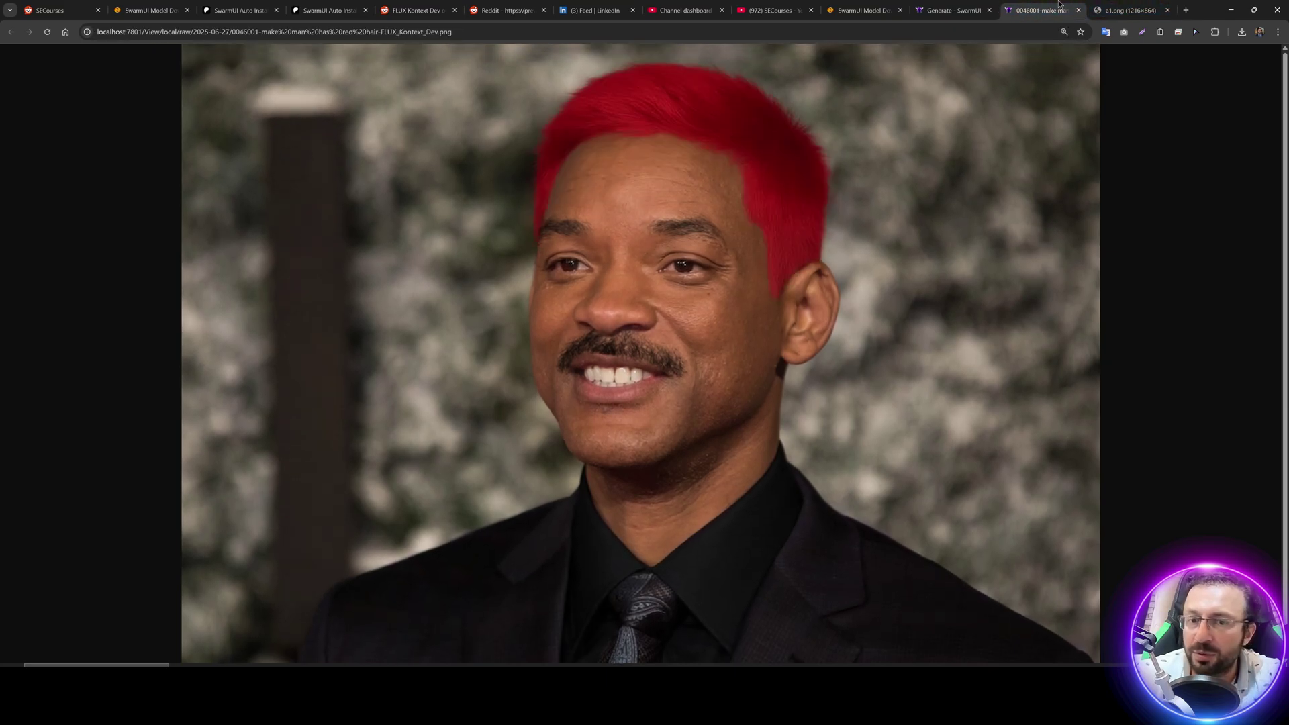
pyautogui.click(1119, 5)
pyautogui.click(1031, 8)
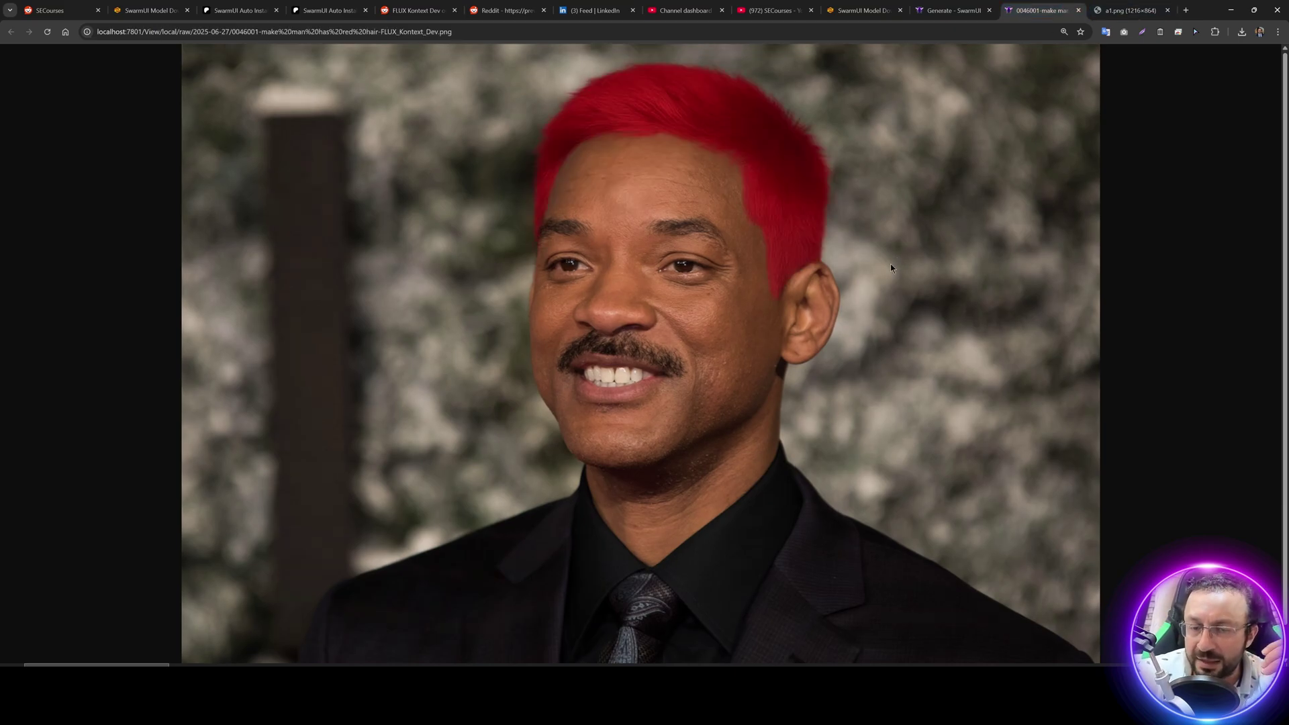
pyautogui.click(1120, 7)
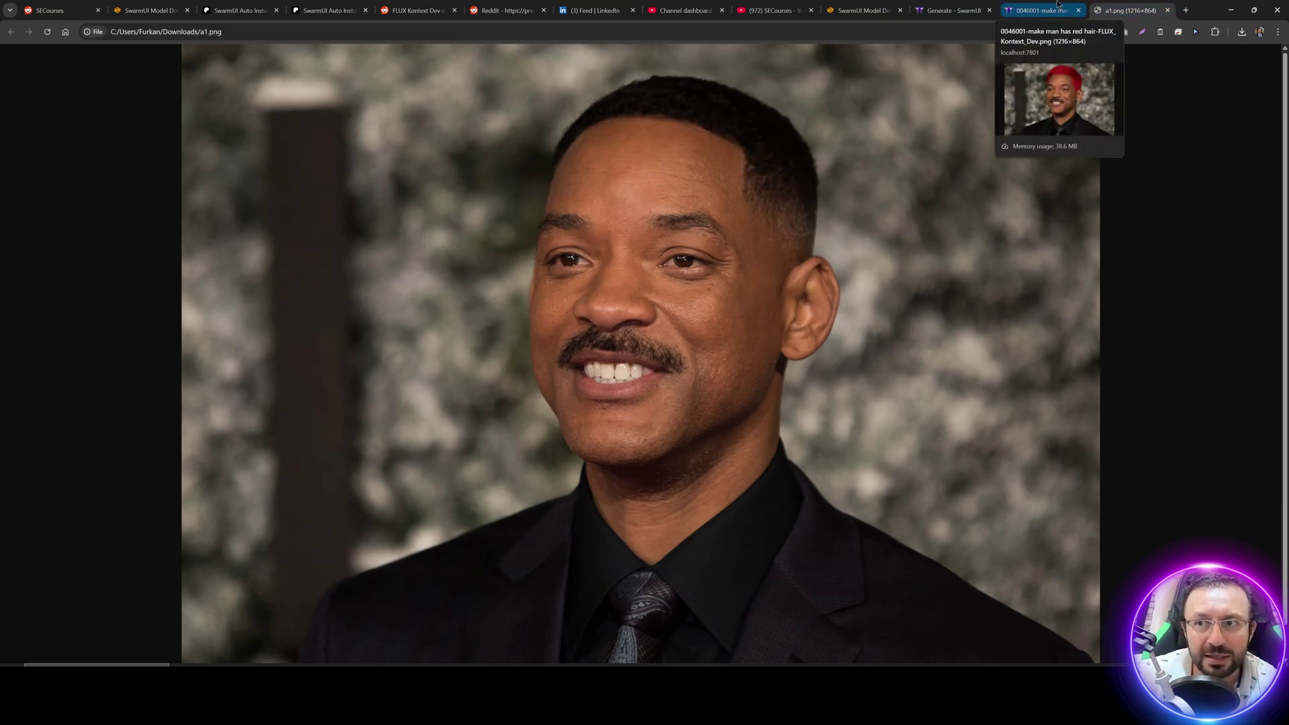
pyautogui.click(1058, 5)
pyautogui.click(1096, 4)
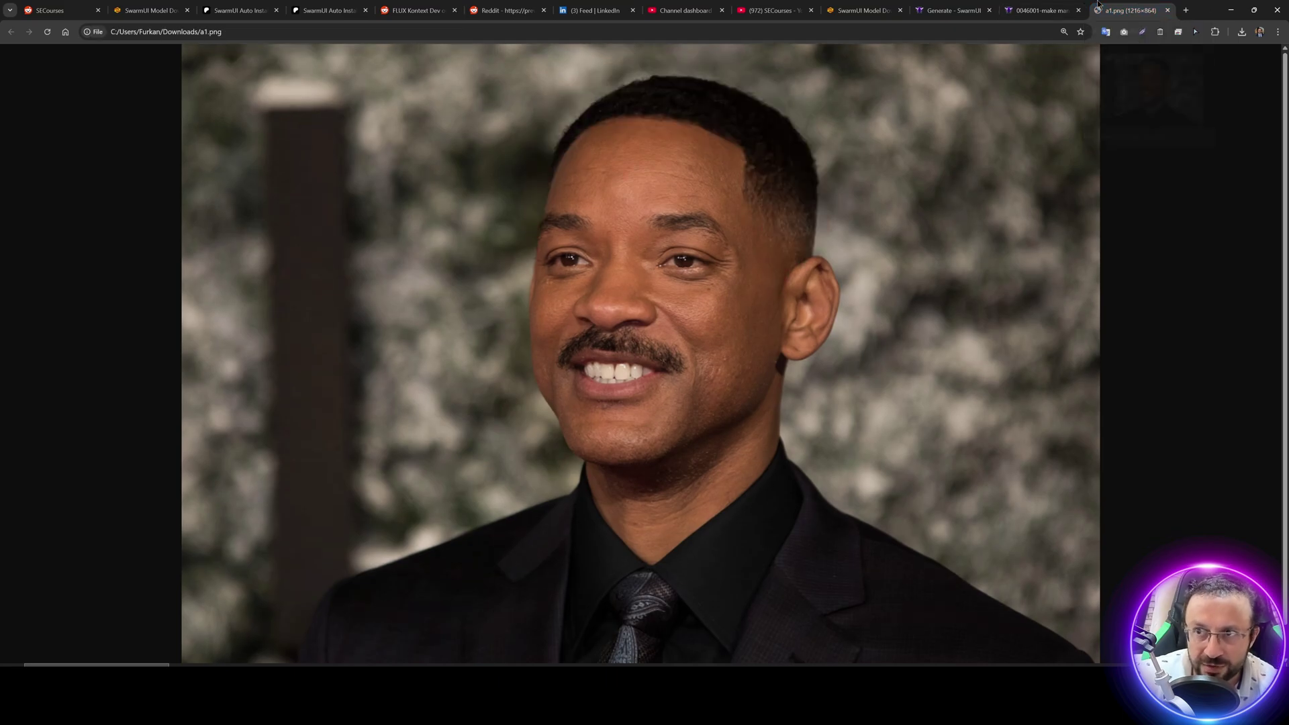
pyautogui.click(1043, 5)
pyautogui.click(1102, 7)
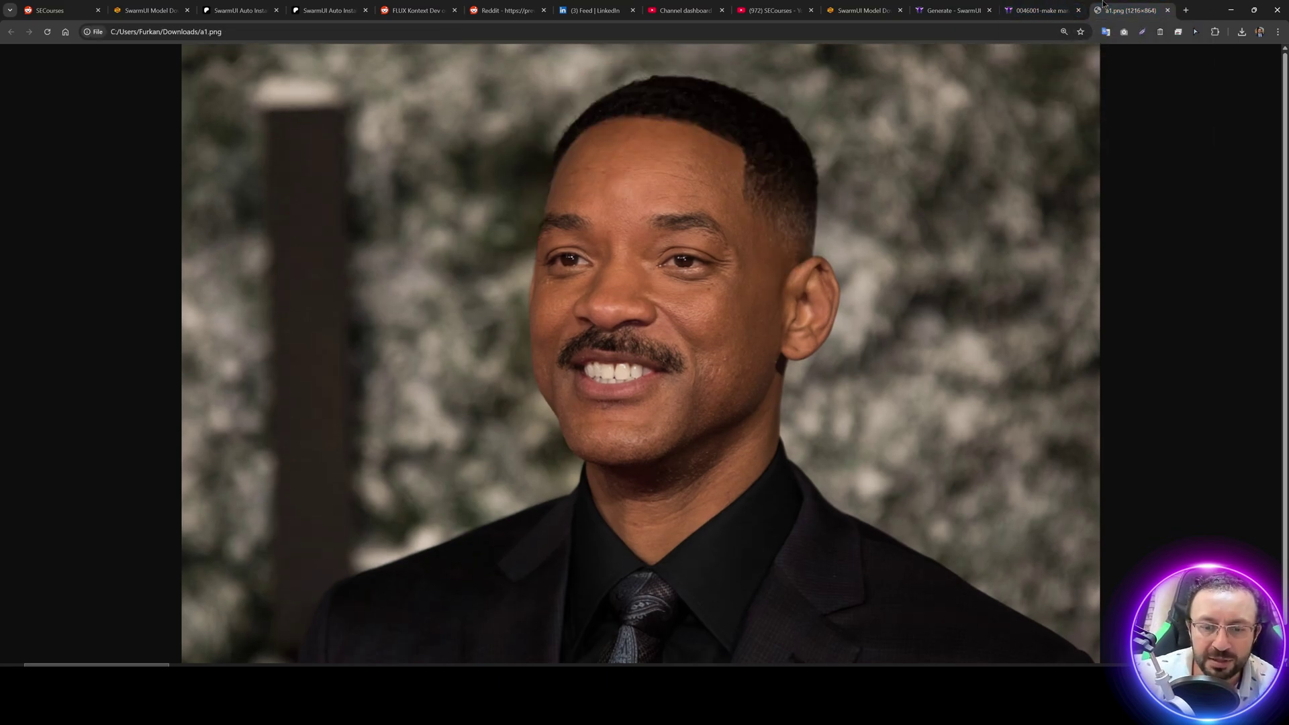
pyautogui.click(1025, 8)
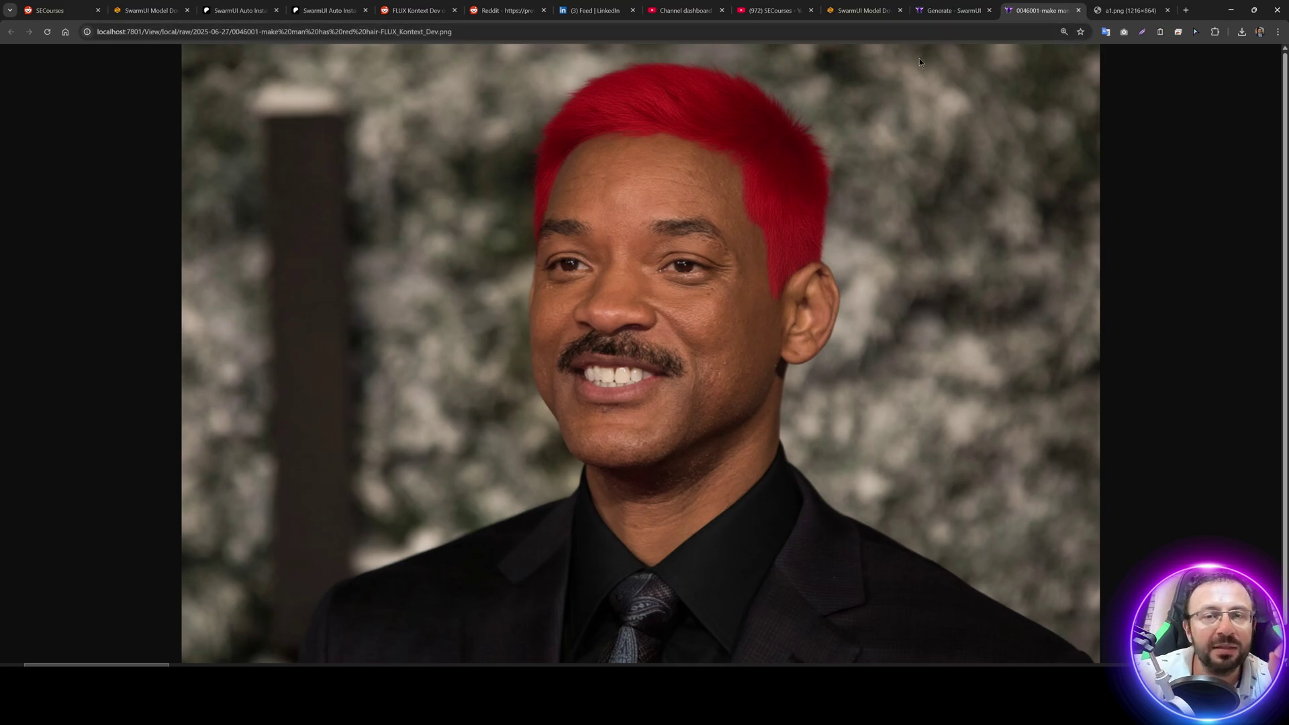
pyautogui.click(1125, 6)
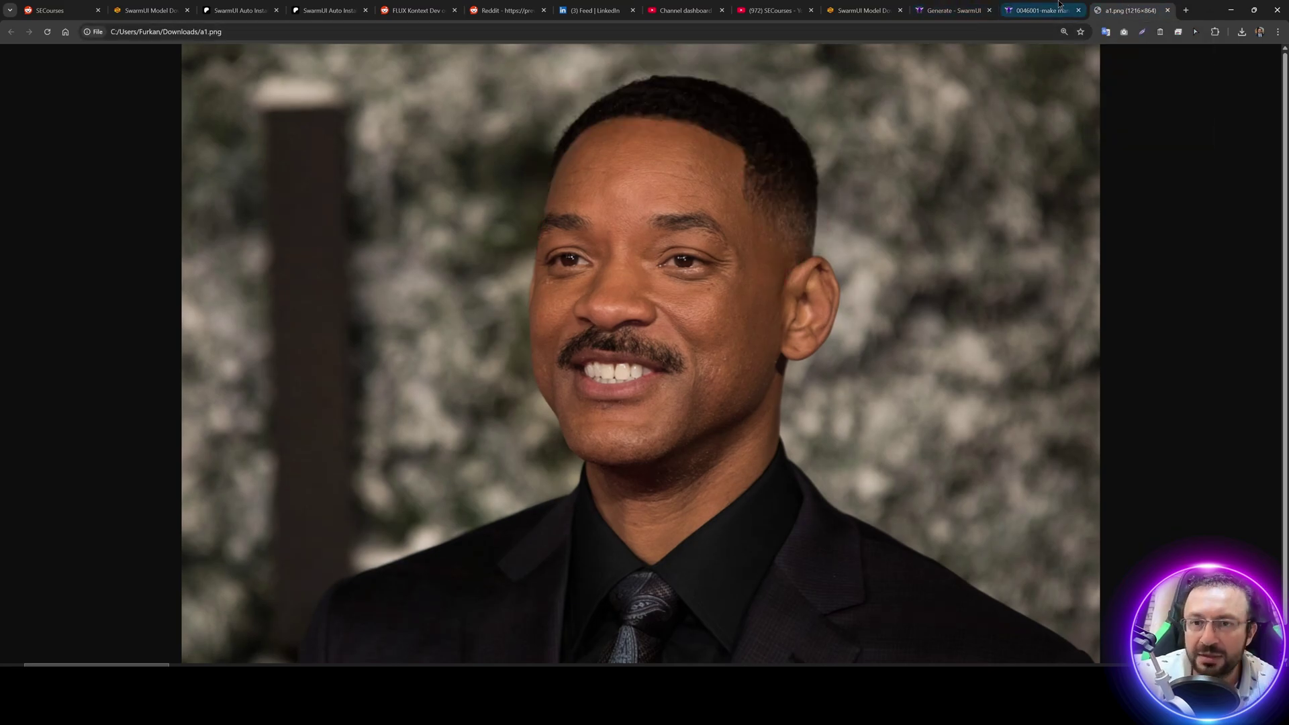
# Step: Replace the prompt with "turn this image into anime style image and keep the man facial characteristics as it is"
pyautogui.click(934, 11)
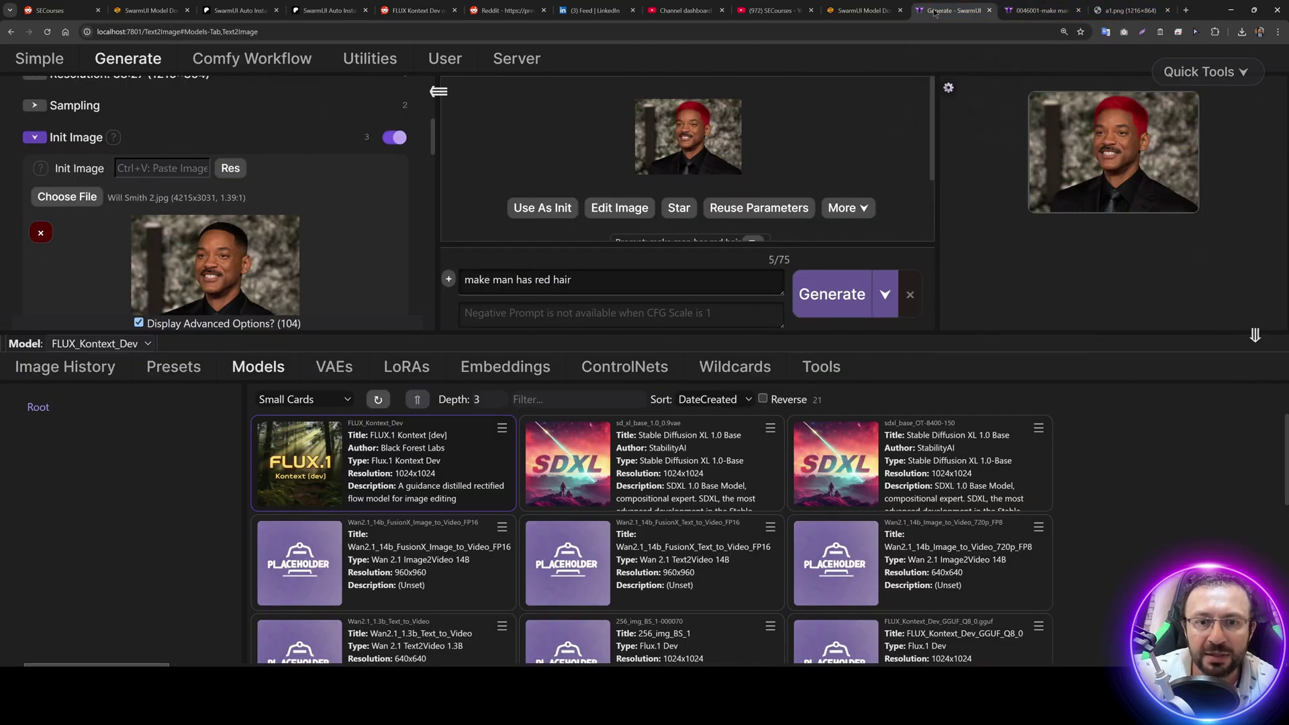
pyautogui.click(605, 276)
pyautogui.hotkey('ctrl', 'a')
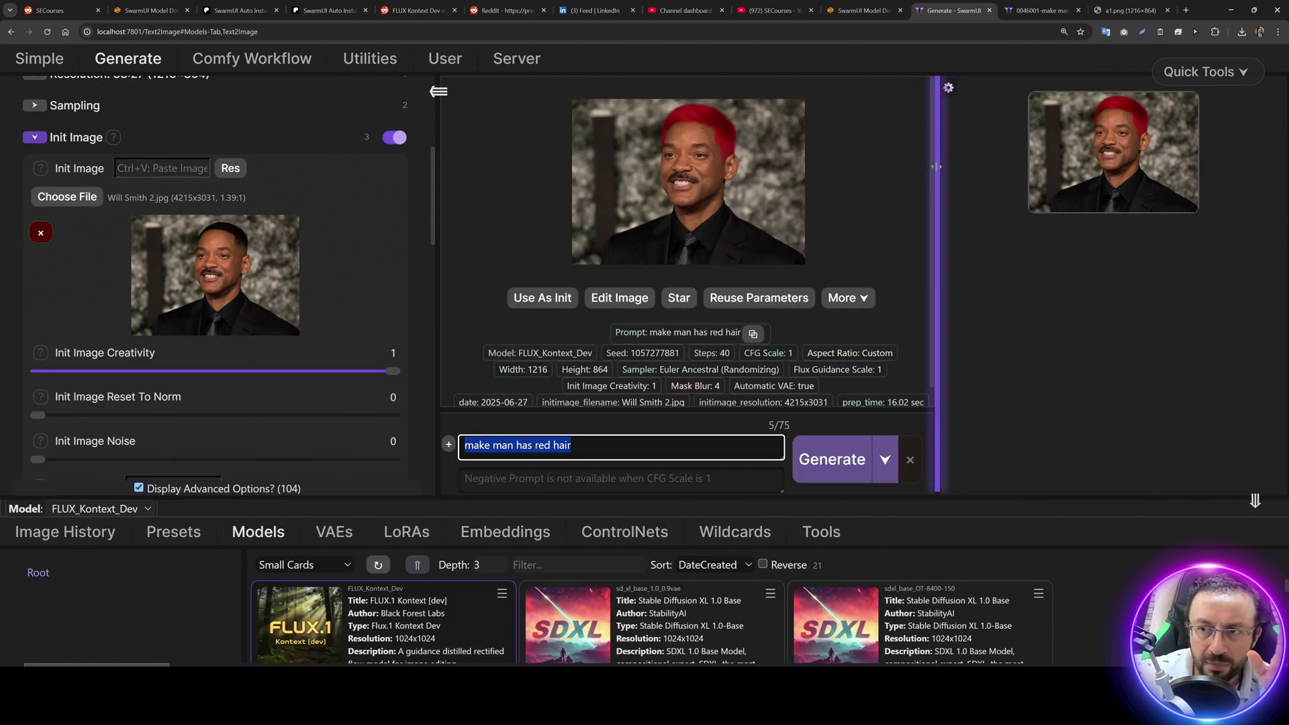
pyautogui.hotkey('ctrl', '-')
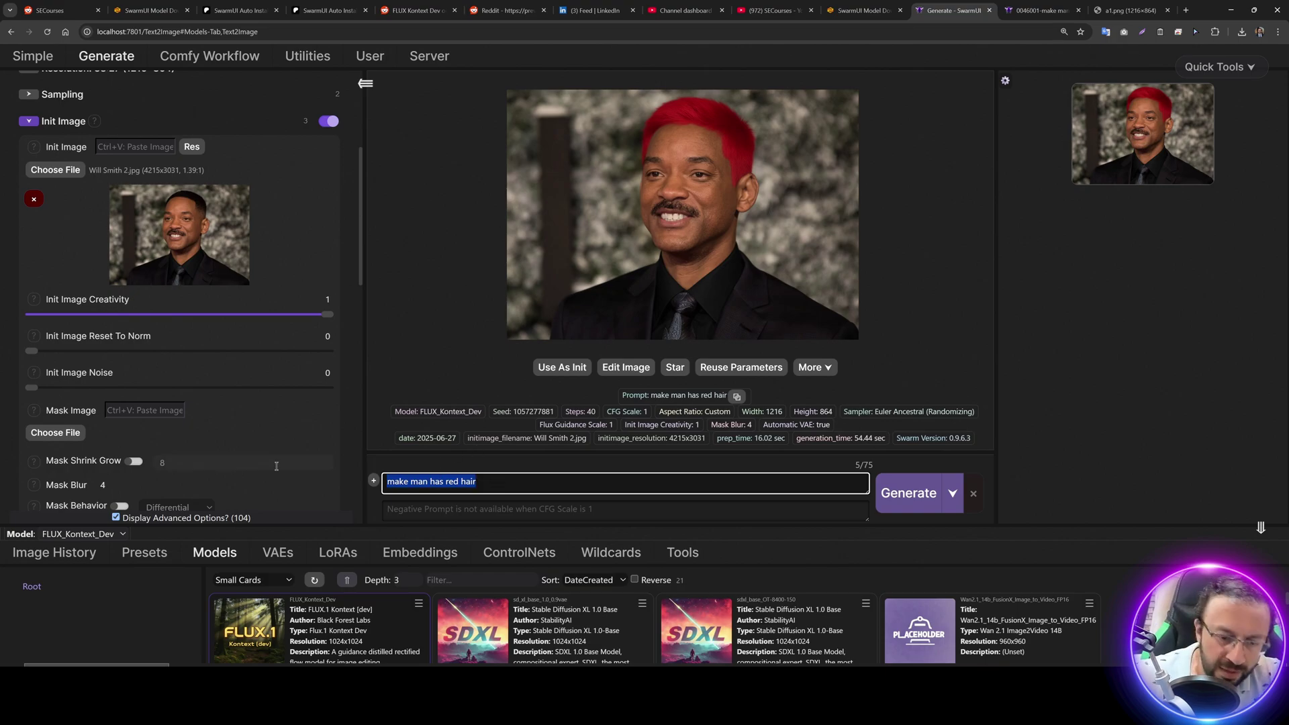
pyautogui.write('t')
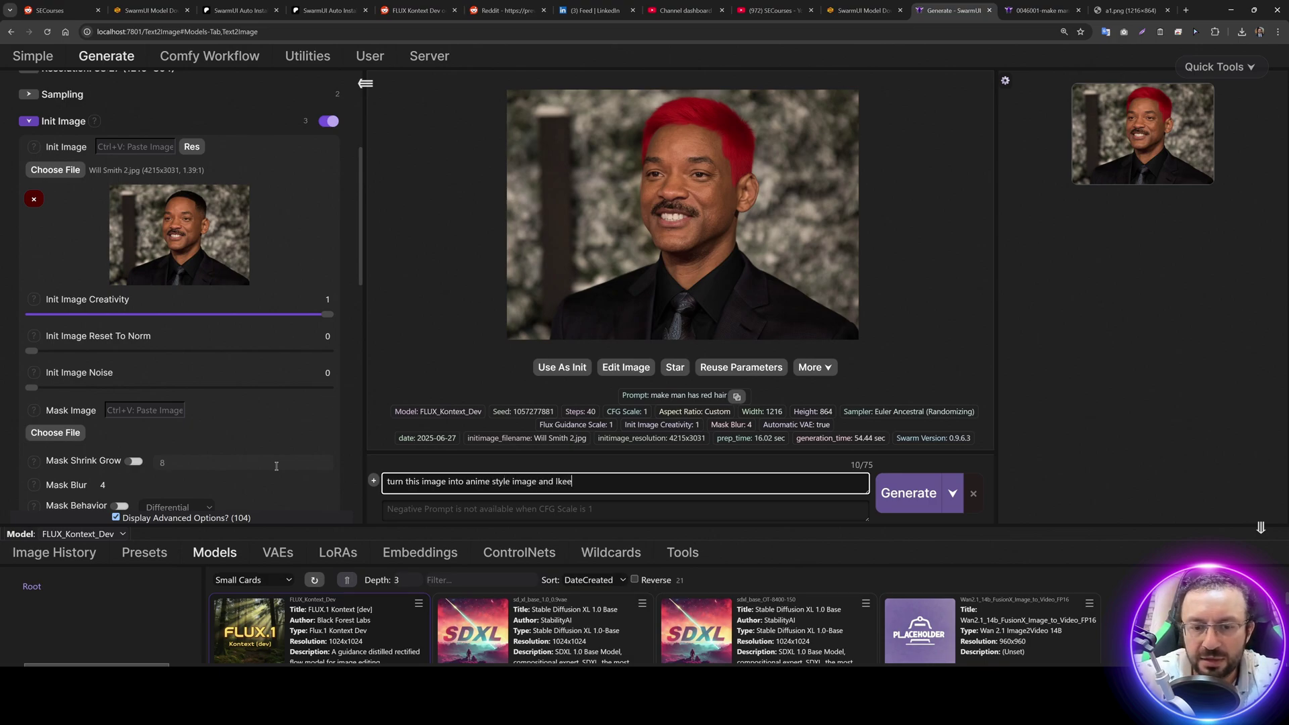
pyautogui.press('BackSpace')
pyautogui.press('BackSpace')
pyautogui.press('BackSpace')
pyautogui.press('BackSpace')
pyautogui.write('keep the man facial')
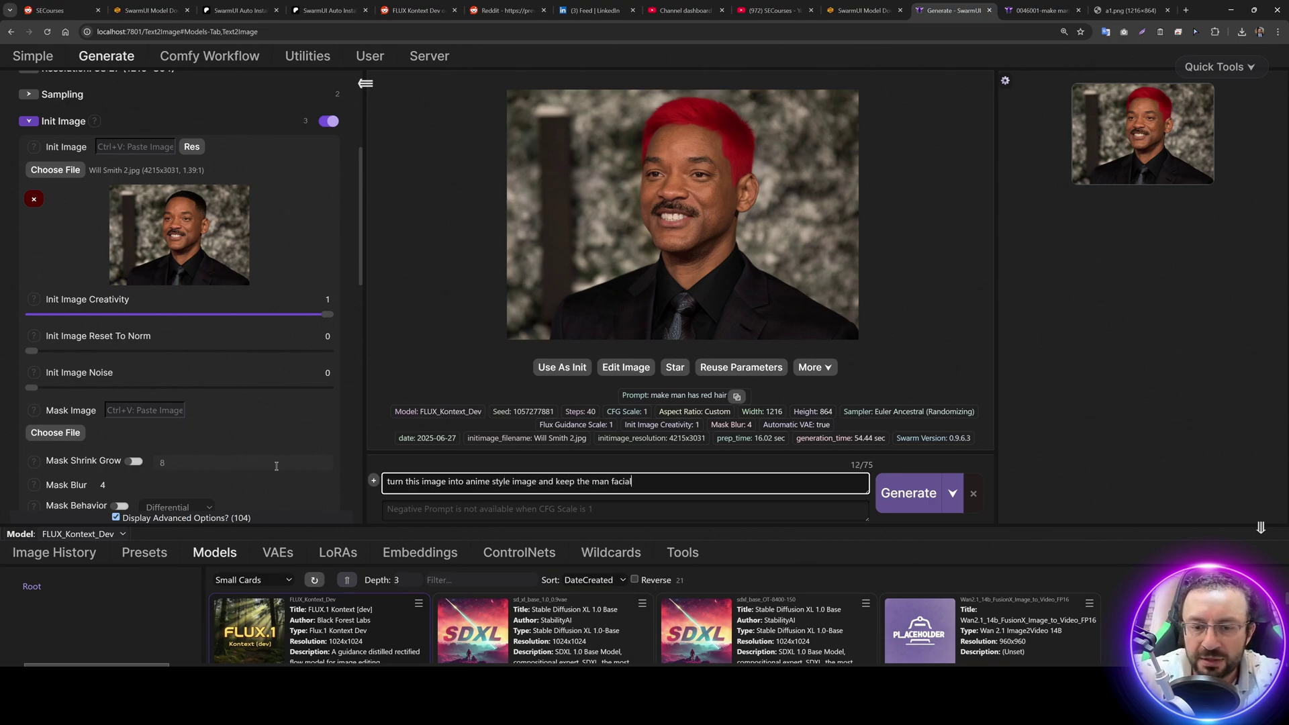
pyautogui.write(' charactersitics as it is')
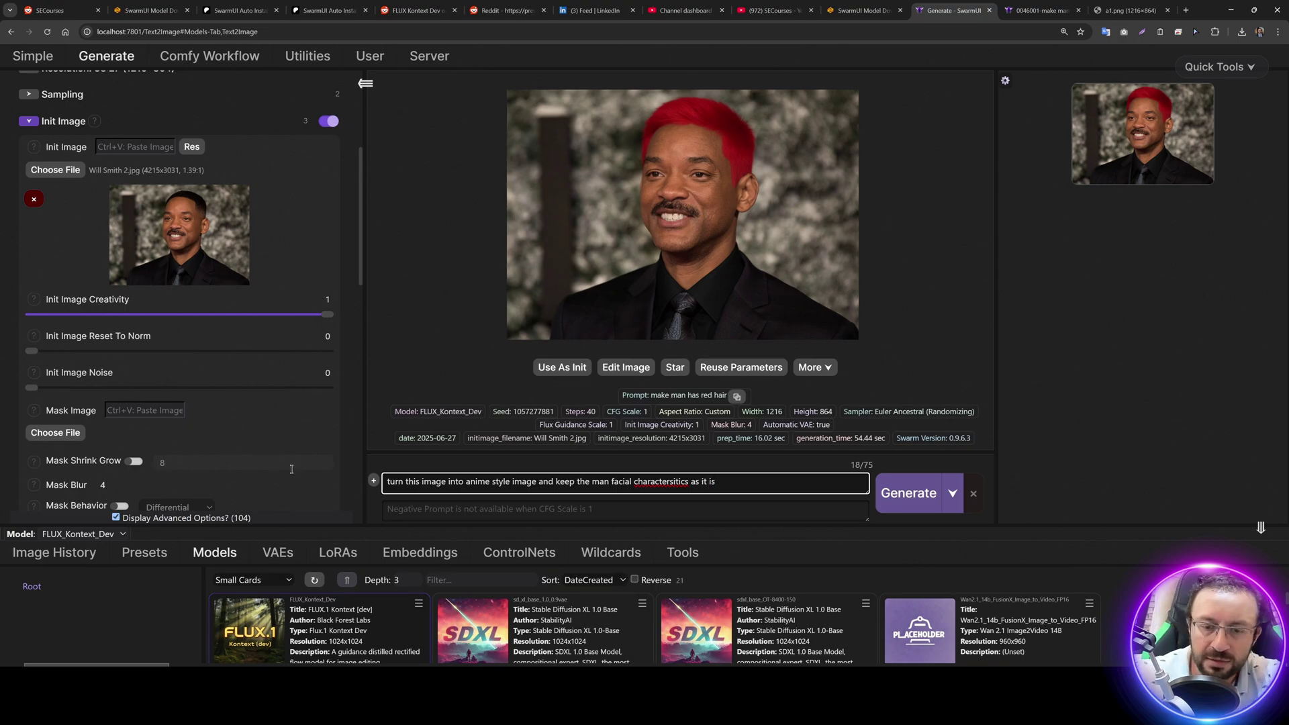
pyautogui.rightClick(661, 482)
pyautogui.click(659, 501)
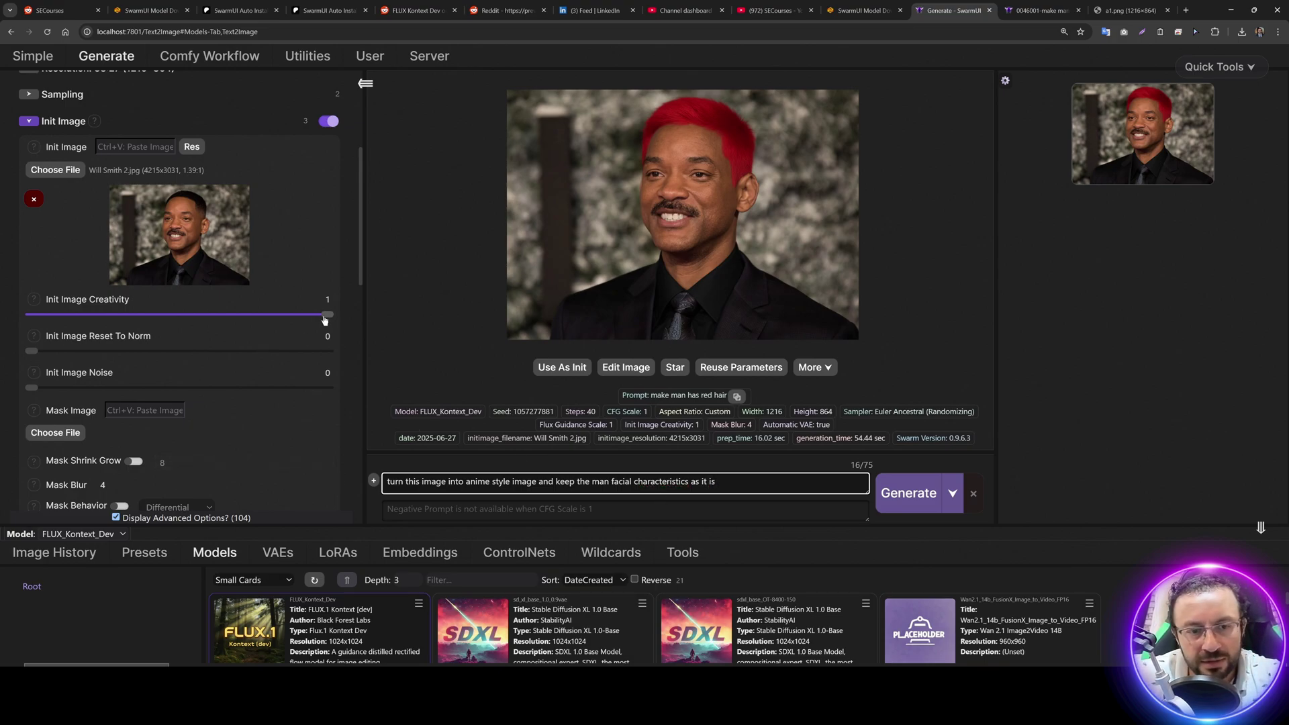
# Step: Generate the anime-style image at Init Image Creativity 1 and at lower values including 0.75 and 0.85, and view the 0.75 result
pyautogui.click(916, 510)
pyautogui.moveTo(327, 315); pyautogui.dragTo(253, 316)
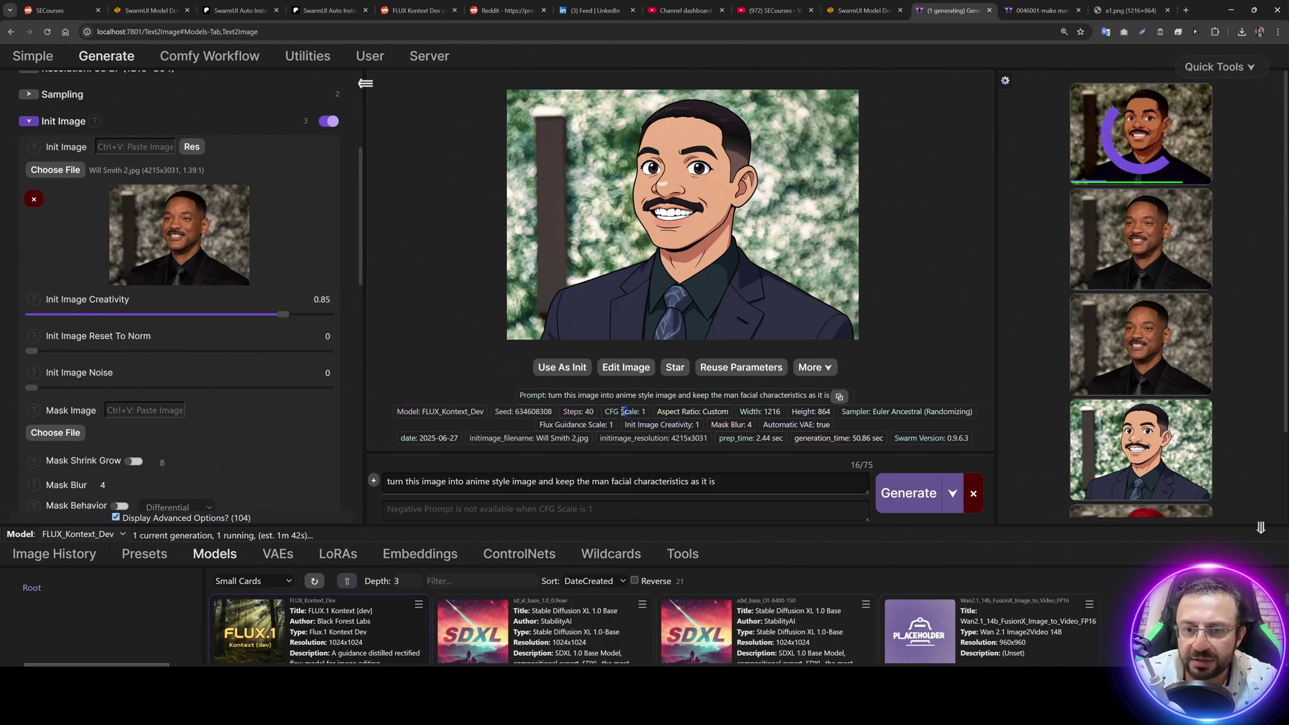
pyautogui.click(1143, 334)
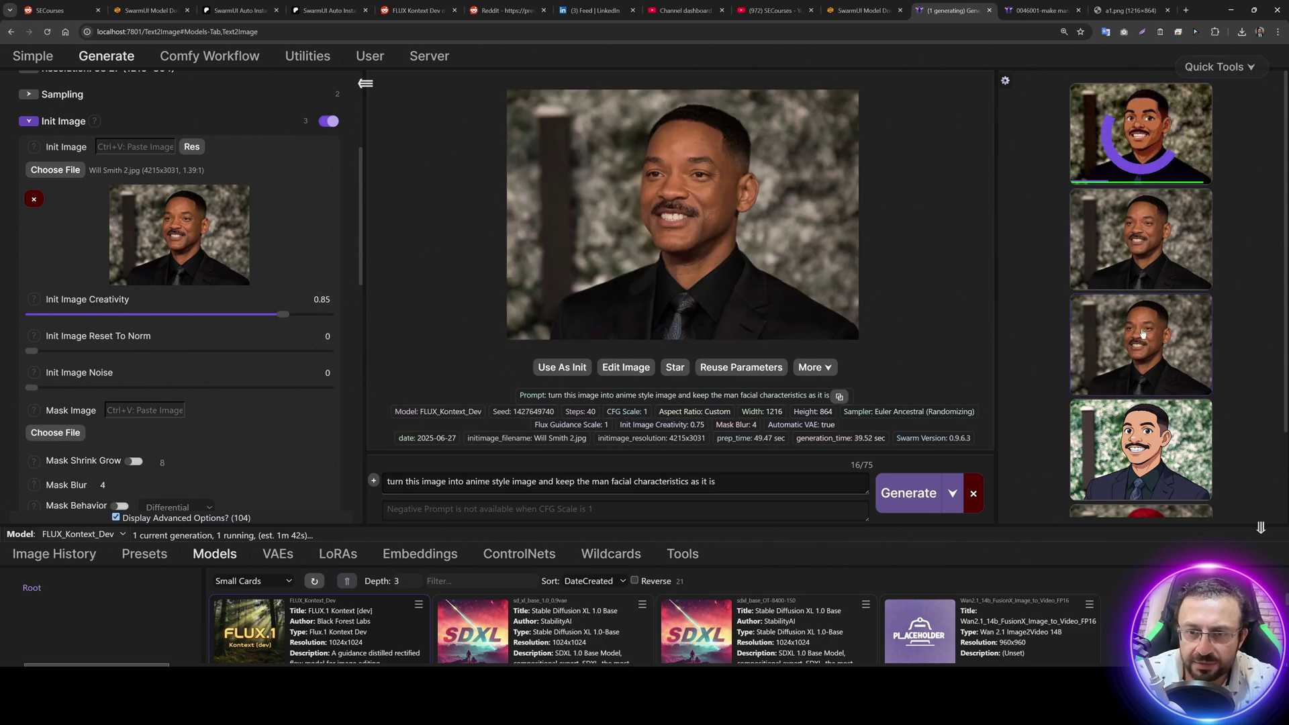
# Step: View the anime-style results generated at Init Image Creativity 0.8 and 0.85
pyautogui.click(1136, 241)
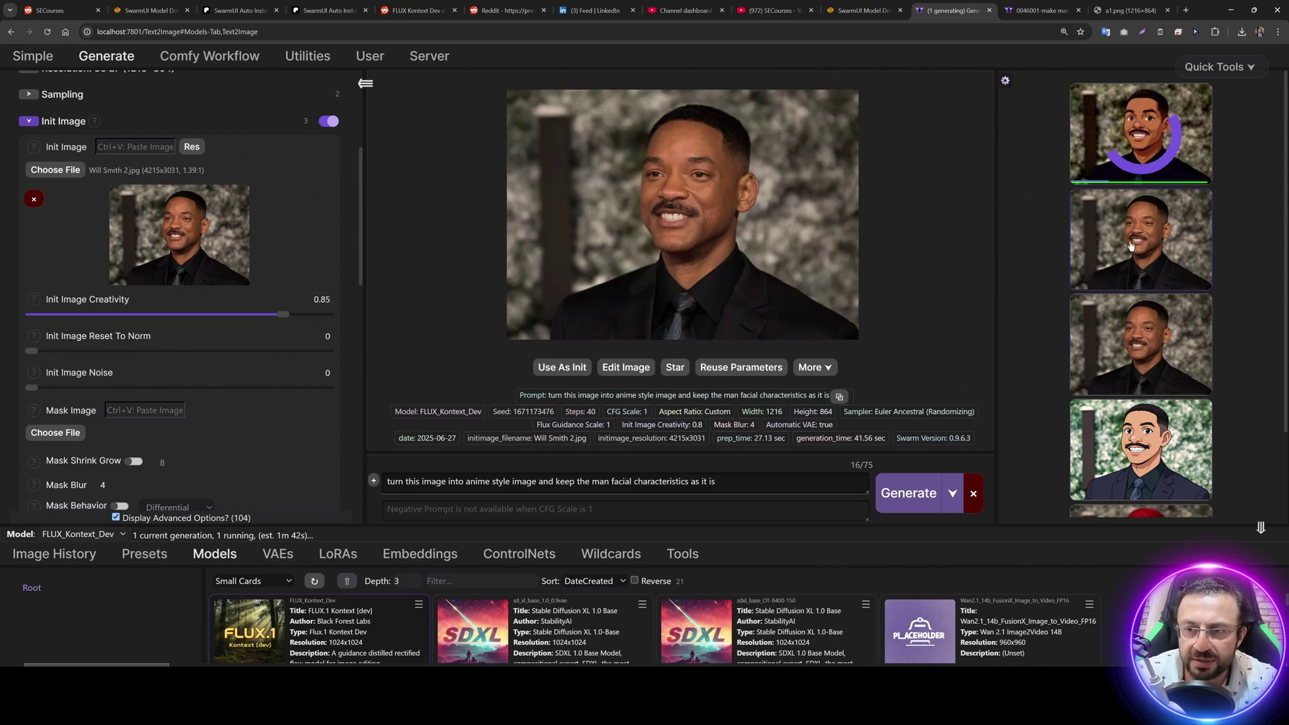
pyautogui.click(1119, 143)
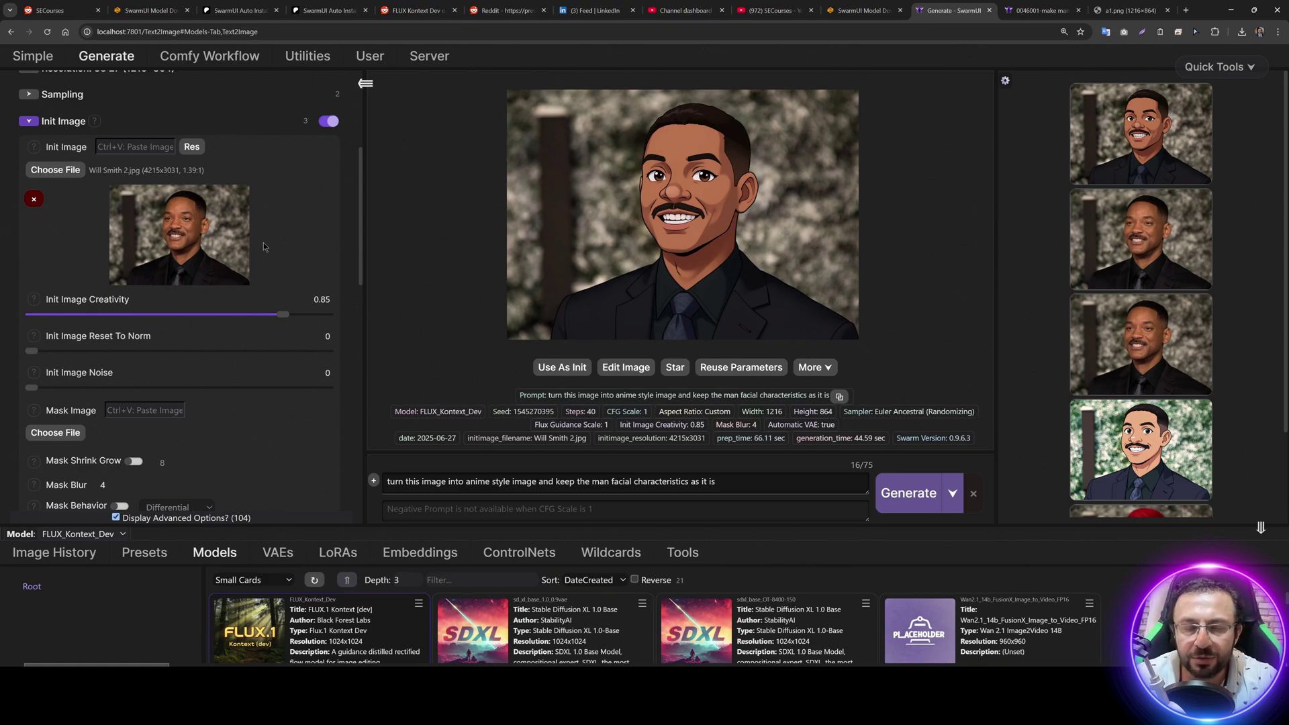
# Step: Try Init Image Creativity values of 0.9 and 0.8 for the anime-style edit
pyautogui.moveTo(290, 320); pyautogui.dragTo(299, 319)
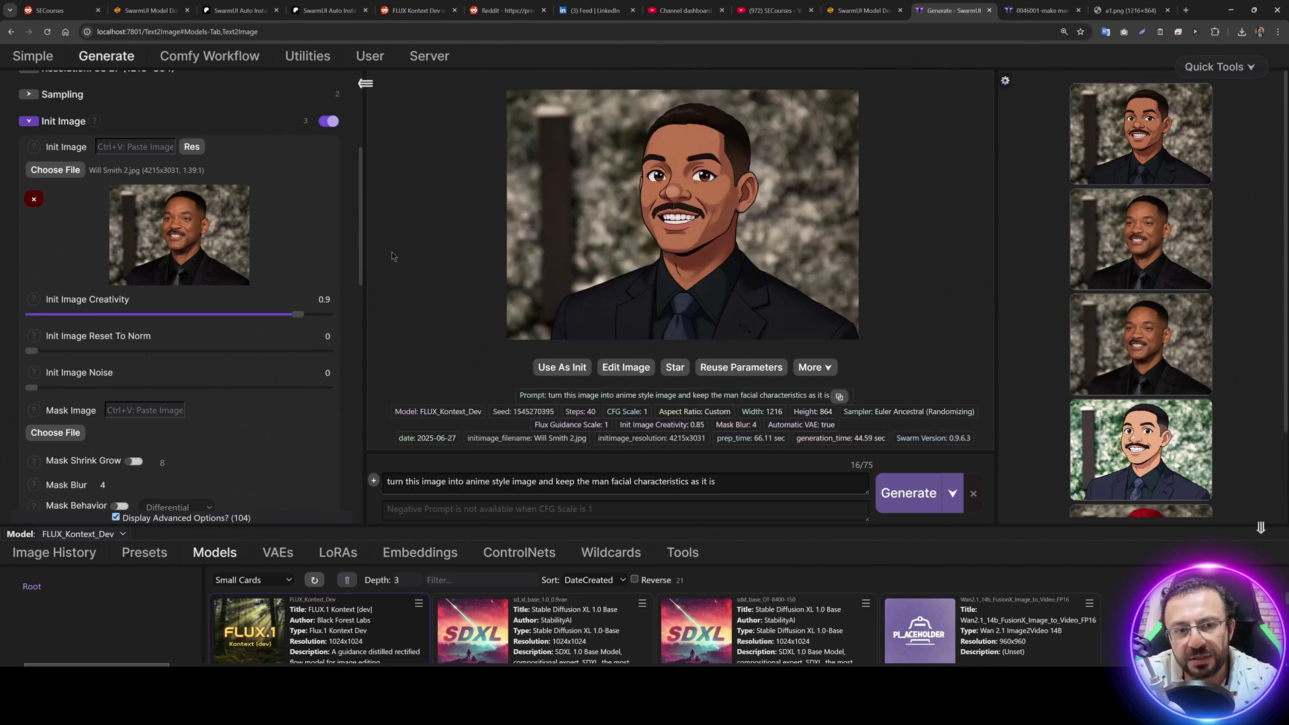
pyautogui.moveTo(300, 315); pyautogui.dragTo(272, 312)
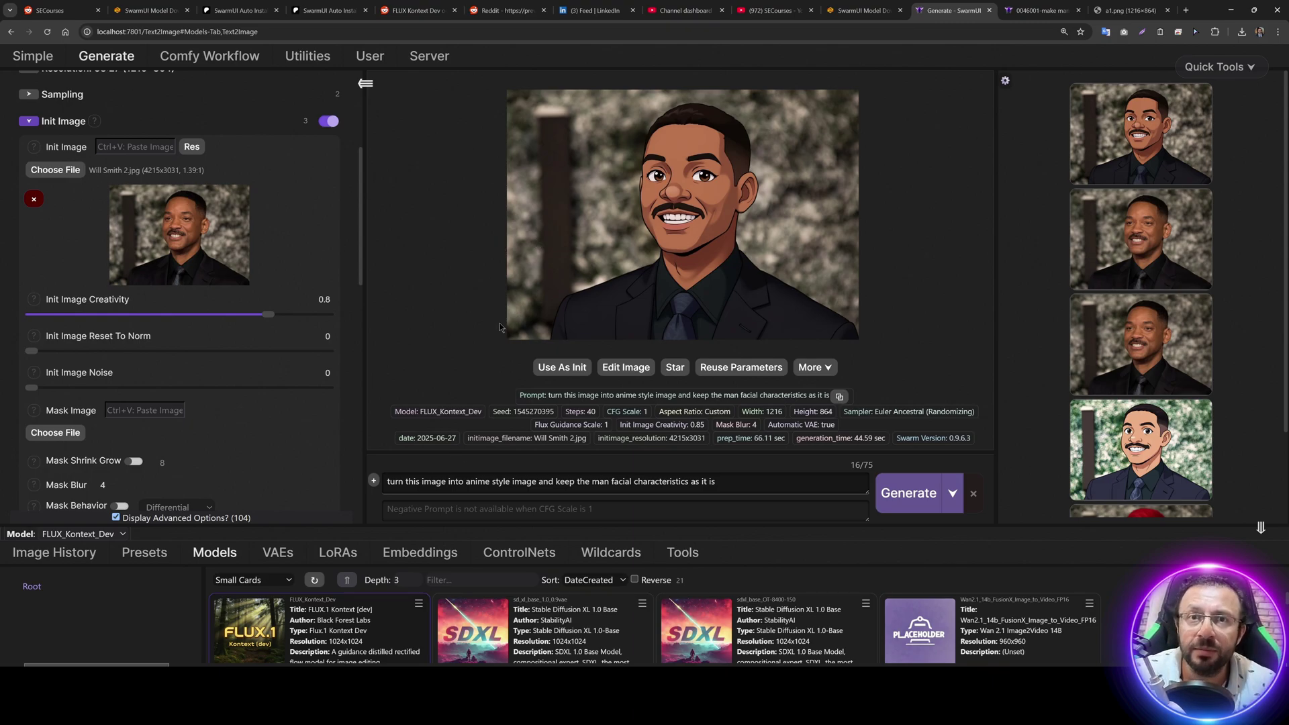
pyautogui.scroll(-2, 278, 234)
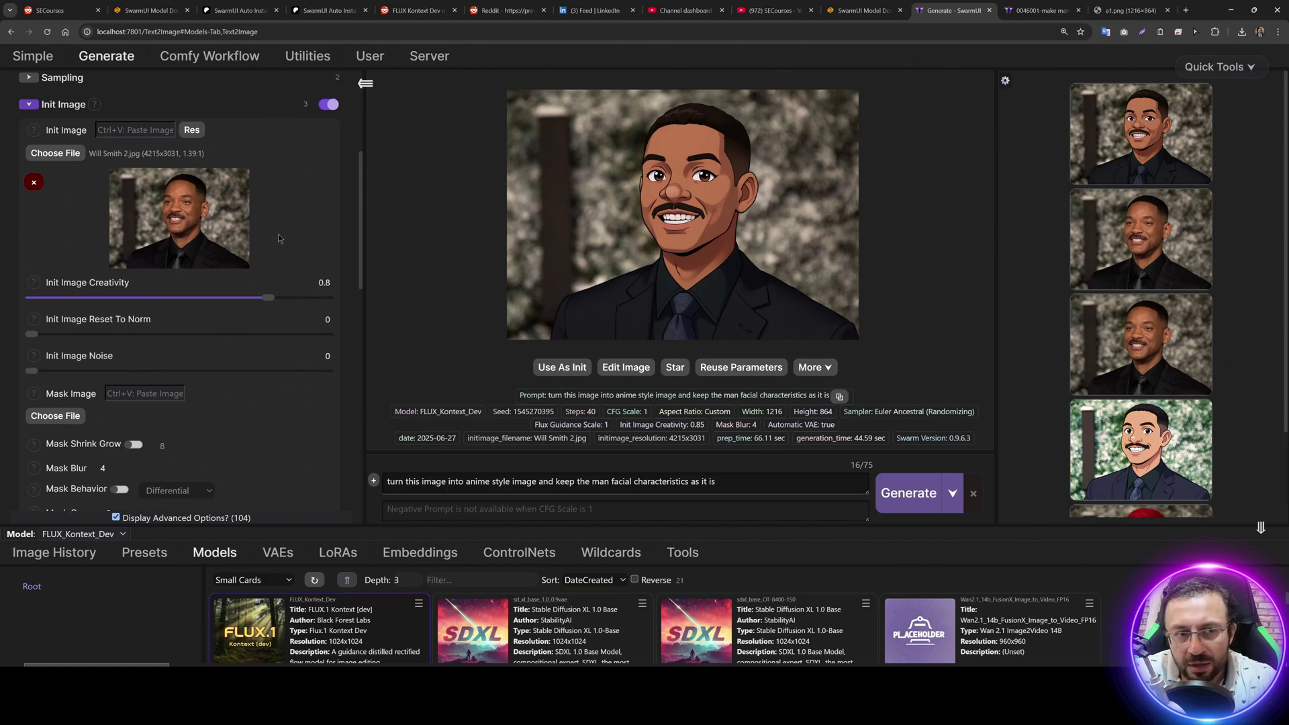
pyautogui.scroll(2, 279, 235)
pyautogui.scroll(-2, 283, 238)
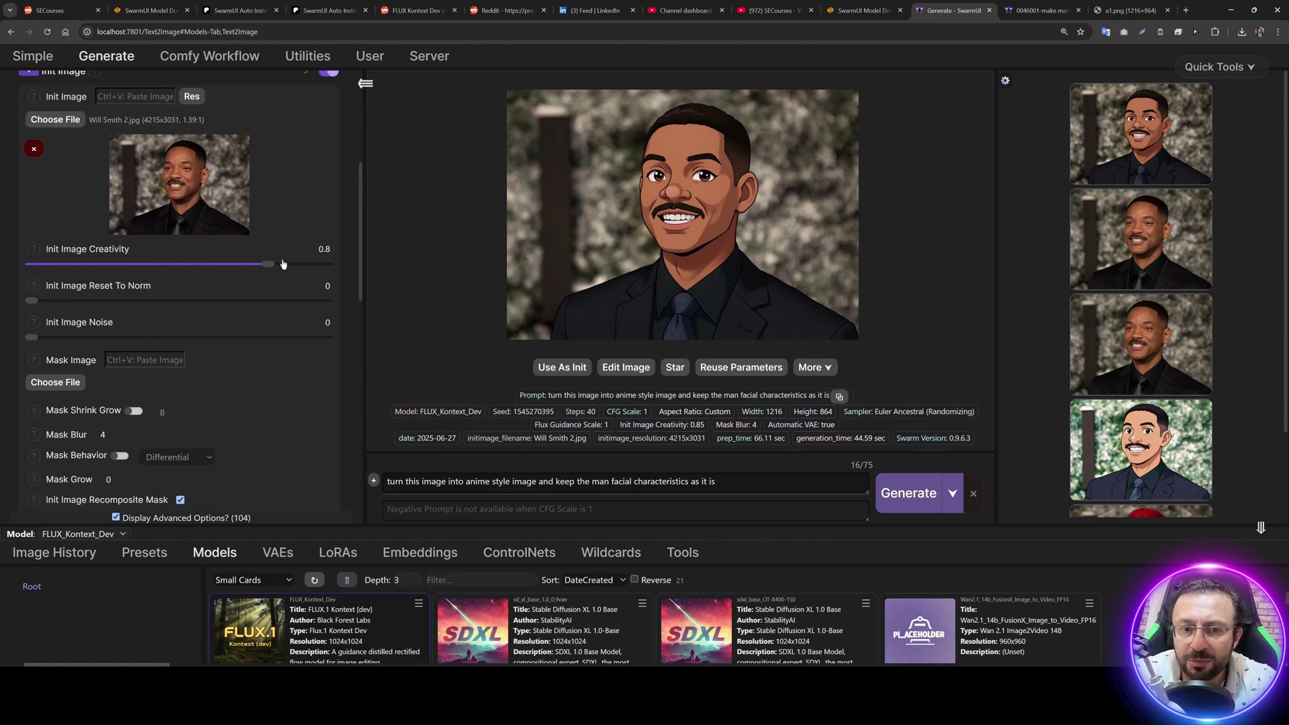
pyautogui.scroll(-1, 274, 272)
pyautogui.scroll(4, 275, 273)
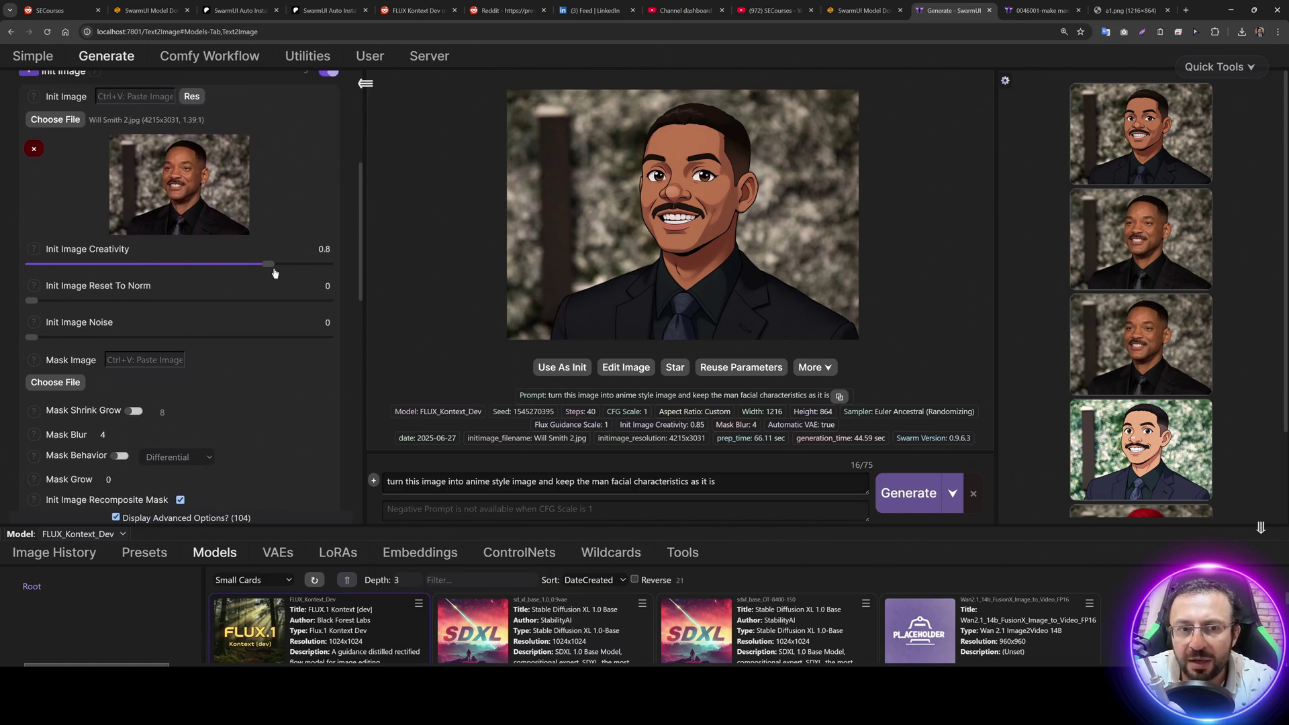
pyautogui.scroll(-1, 276, 272)
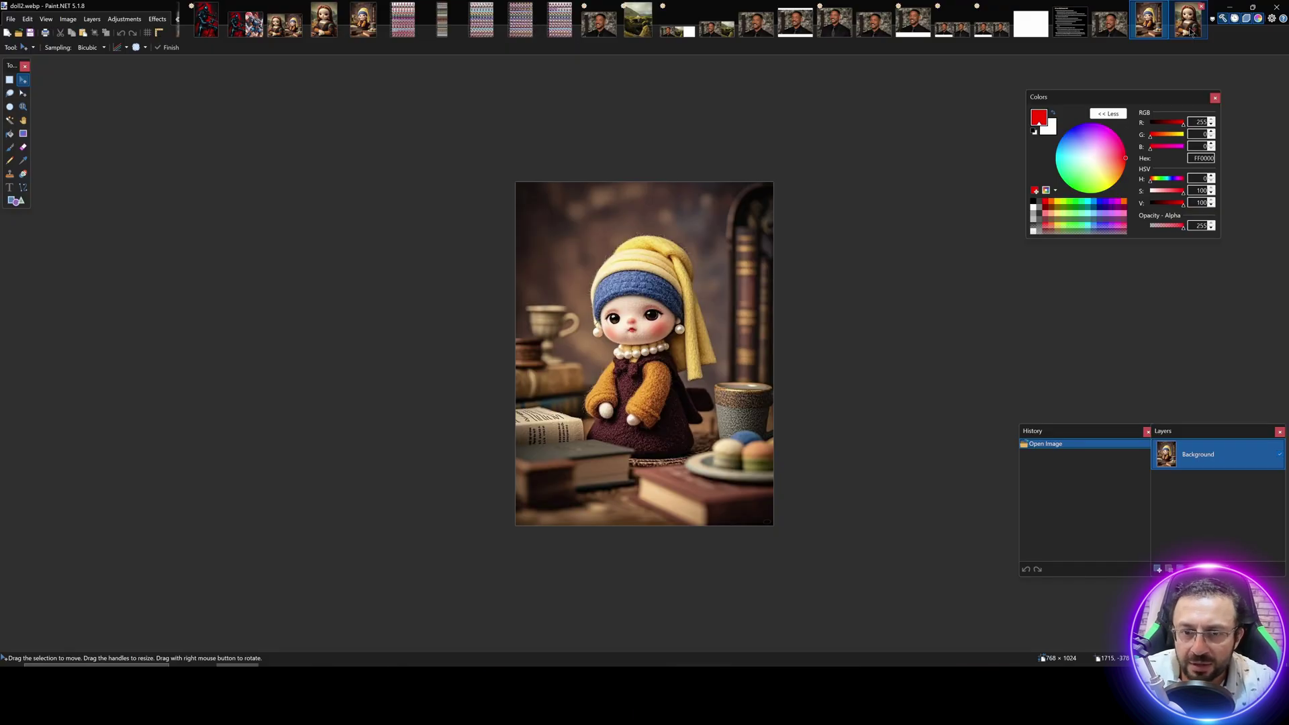
# Step: Switch to Paint.NET and paste the whole doll1.webp image into a new 1536×1024 image
pyautogui.click(1188, 24)
pyautogui.hotkey('ctrl', 'shift', 'Tab')
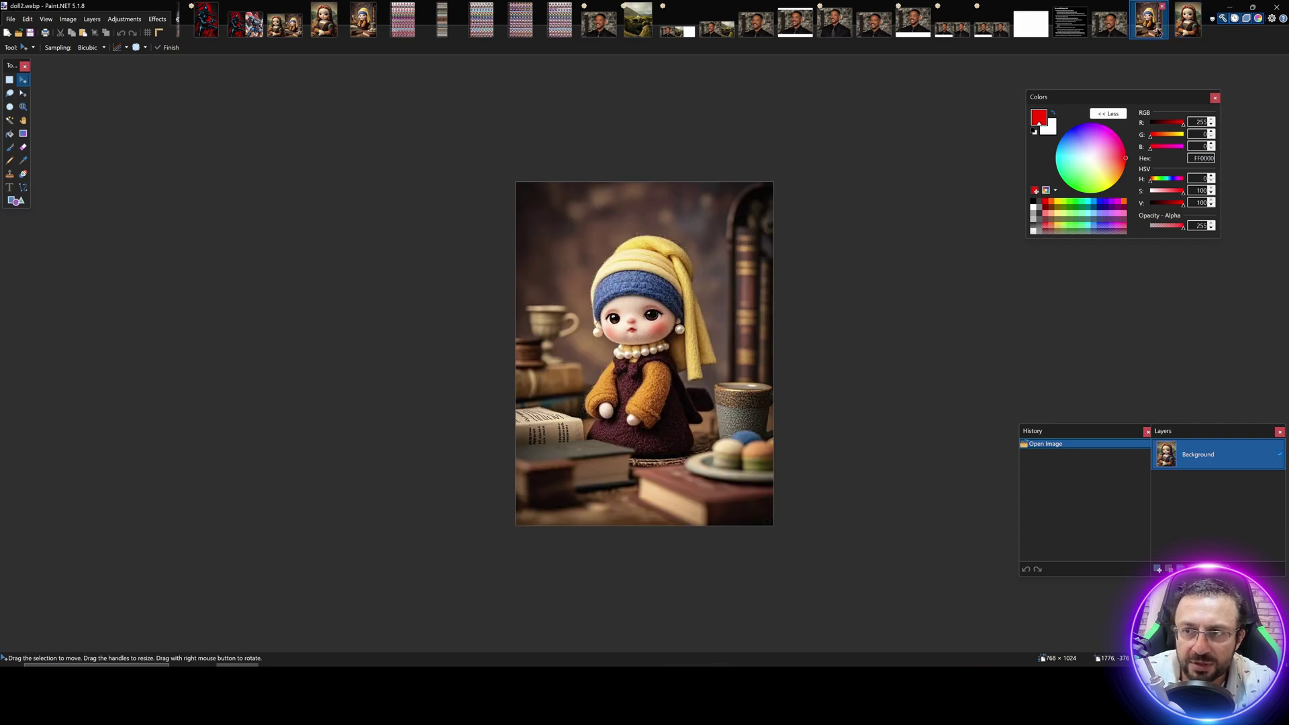
pyautogui.hotkey('ctrl', 'Tab')
pyautogui.hotkey('ctrl', 'a')
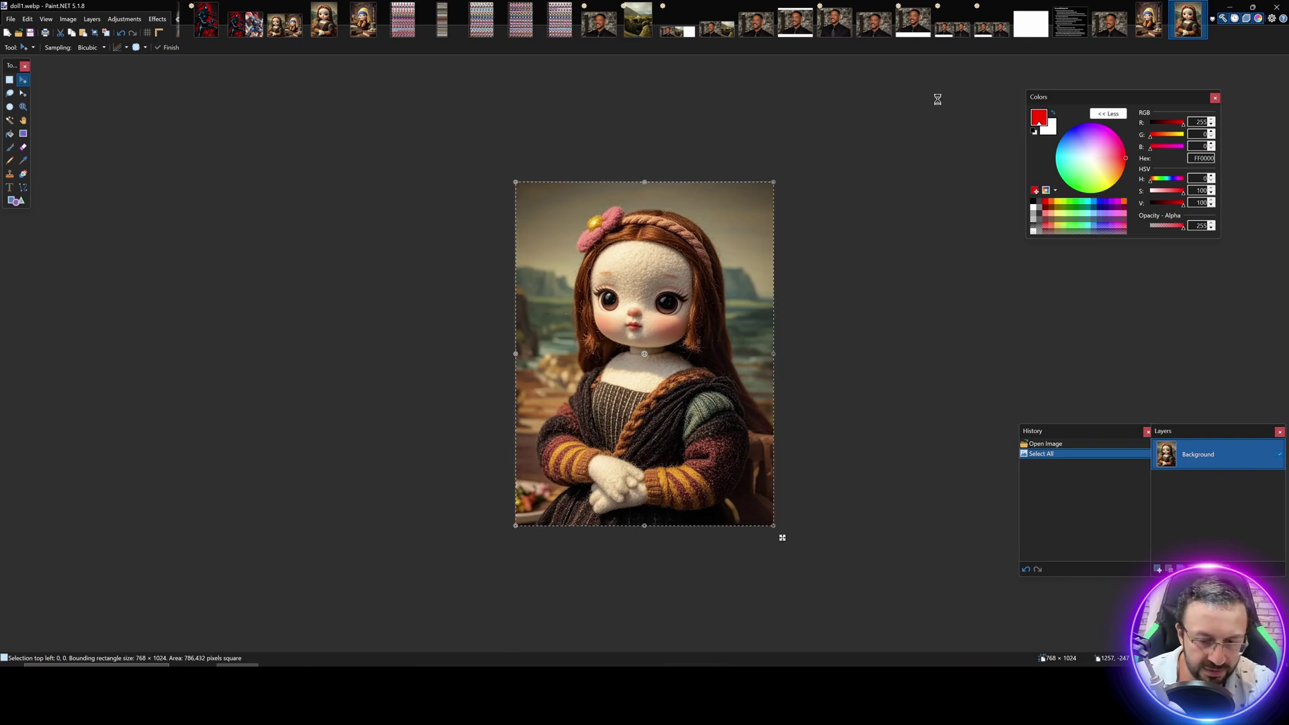
pyautogui.hotkey('ctrl', 'n')
pyautogui.press('Return')
pyautogui.hotkey('ctrl', 'v')
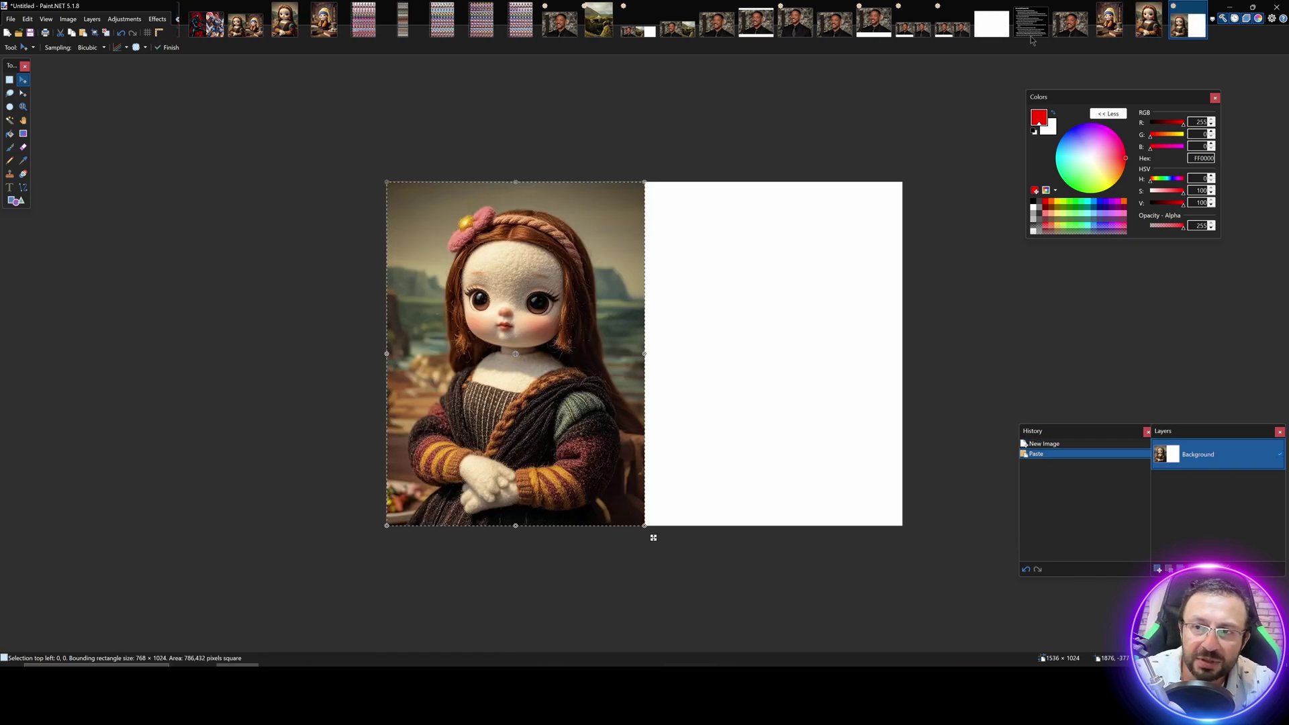
# Step: Copy doll2.webp into the new image and align it flush beside the first doll, filling the blank half
pyautogui.click(1118, 23)
pyautogui.hotkey('ctrl', 'c')
pyautogui.click(1188, 20)
pyautogui.hotkey('ctrl', 'v')
pyautogui.moveTo(493, 273); pyautogui.dragTo(745, 274)
pyautogui.scroll(3, 619, 202)
pyautogui.press('Left')
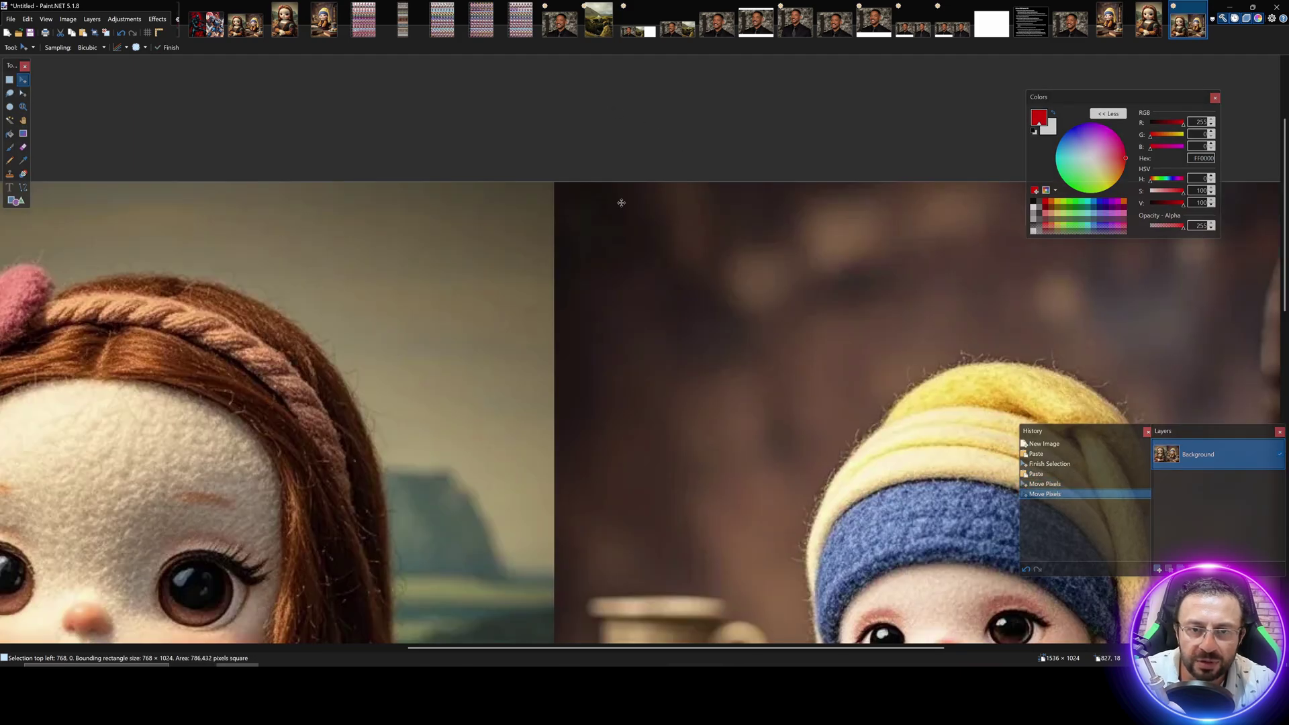
pyautogui.scroll(-4, 668, 248)
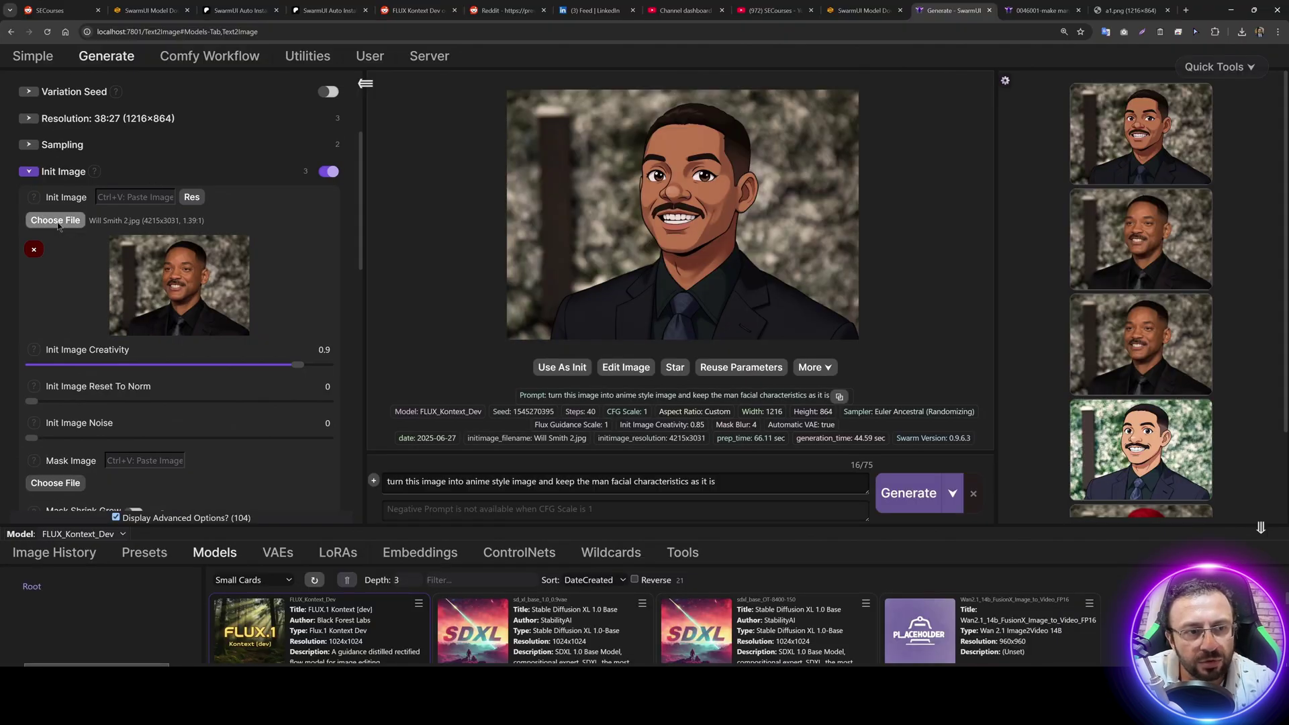
# Step: Switch back to SwarmUI and load the combined doll picture ComfyUI_temp_ekjjz_00003_.png as the init image
pyautogui.click(57, 225)
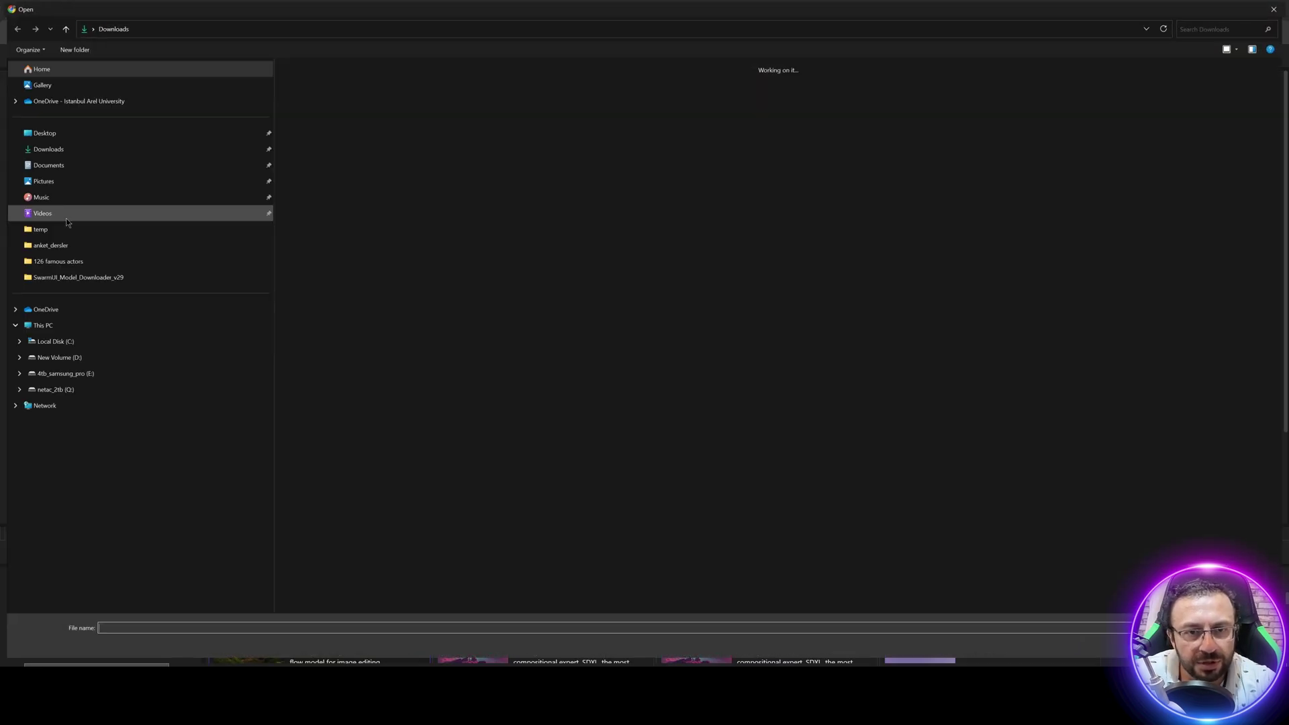
pyautogui.doubleClick(655, 248)
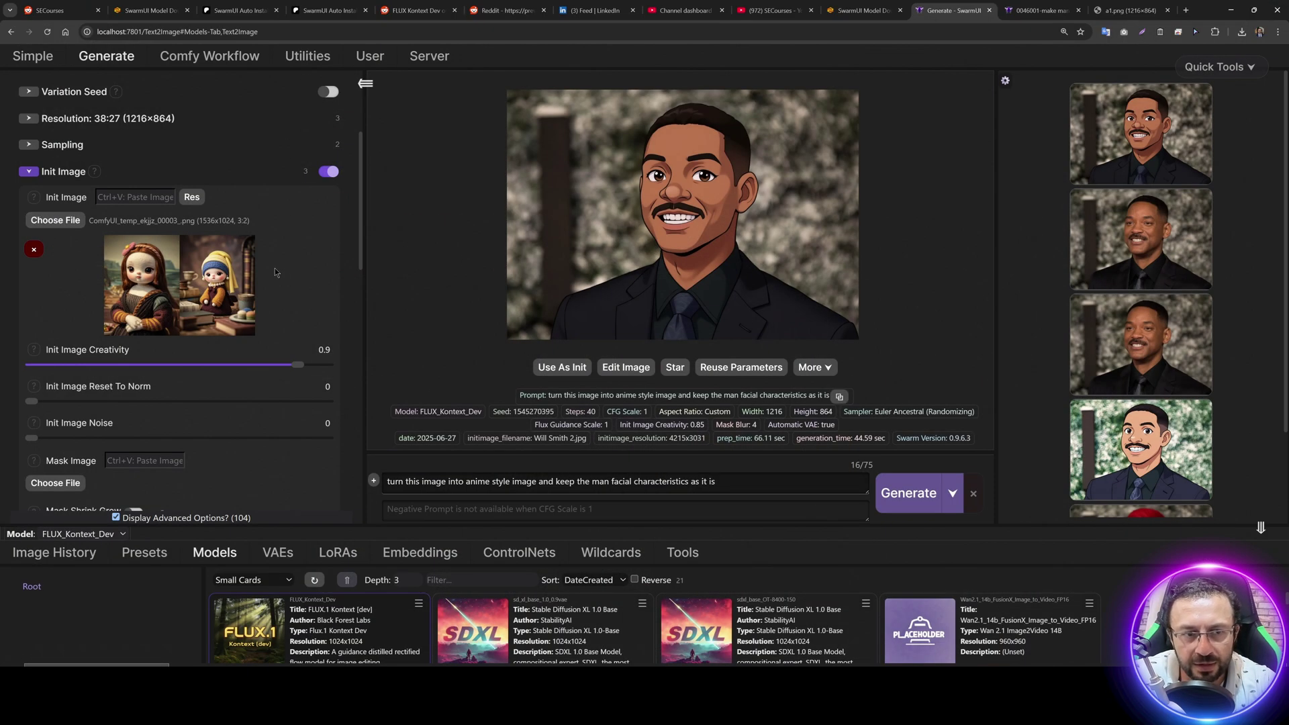
pyautogui.scroll(-3, 275, 268)
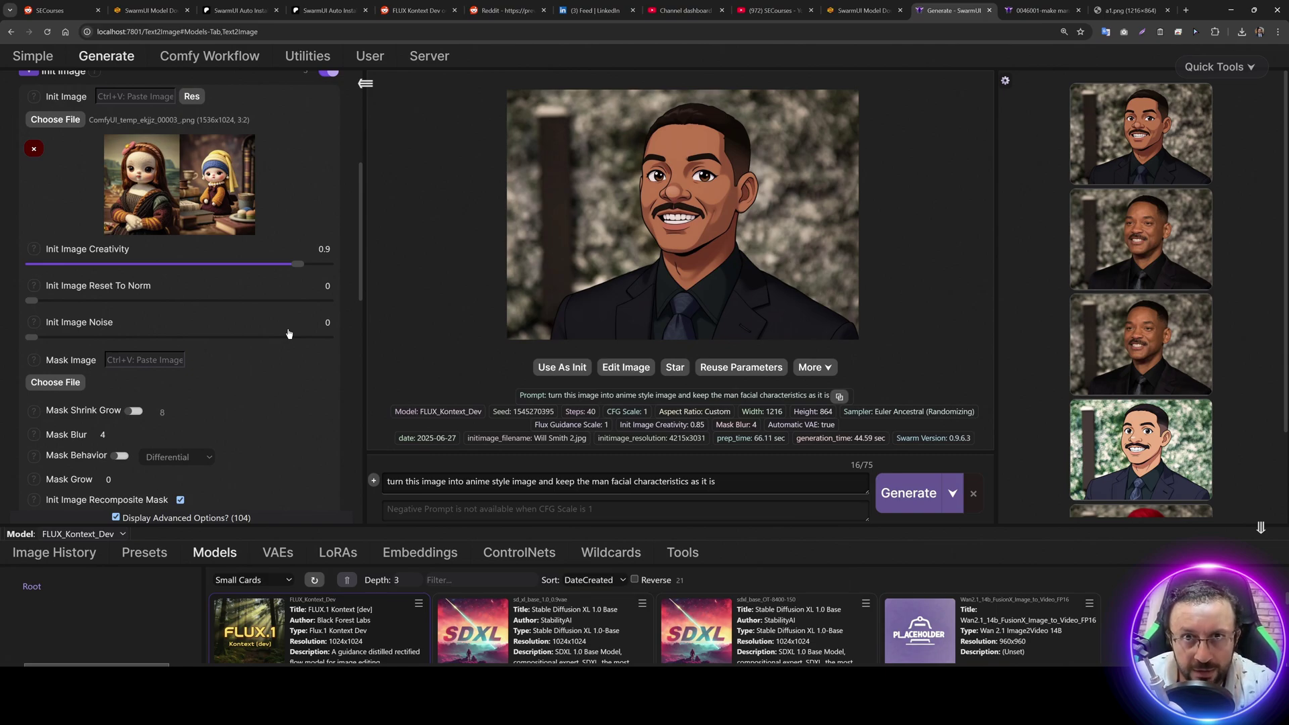
# Step: Generate an image at Init Image Creativity 1 with the prompt "Place both cute 3D characters together in one scene where they are hugging"
pyautogui.click(143, 552)
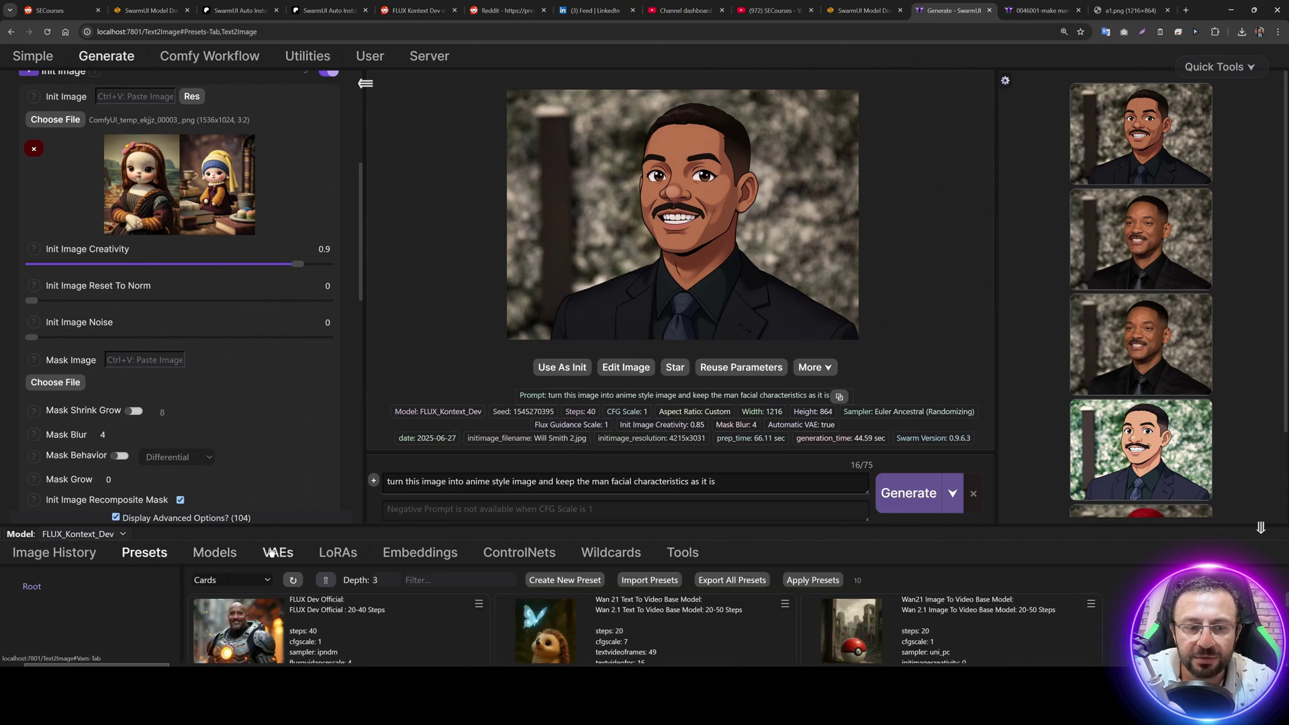
pyautogui.click(76, 558)
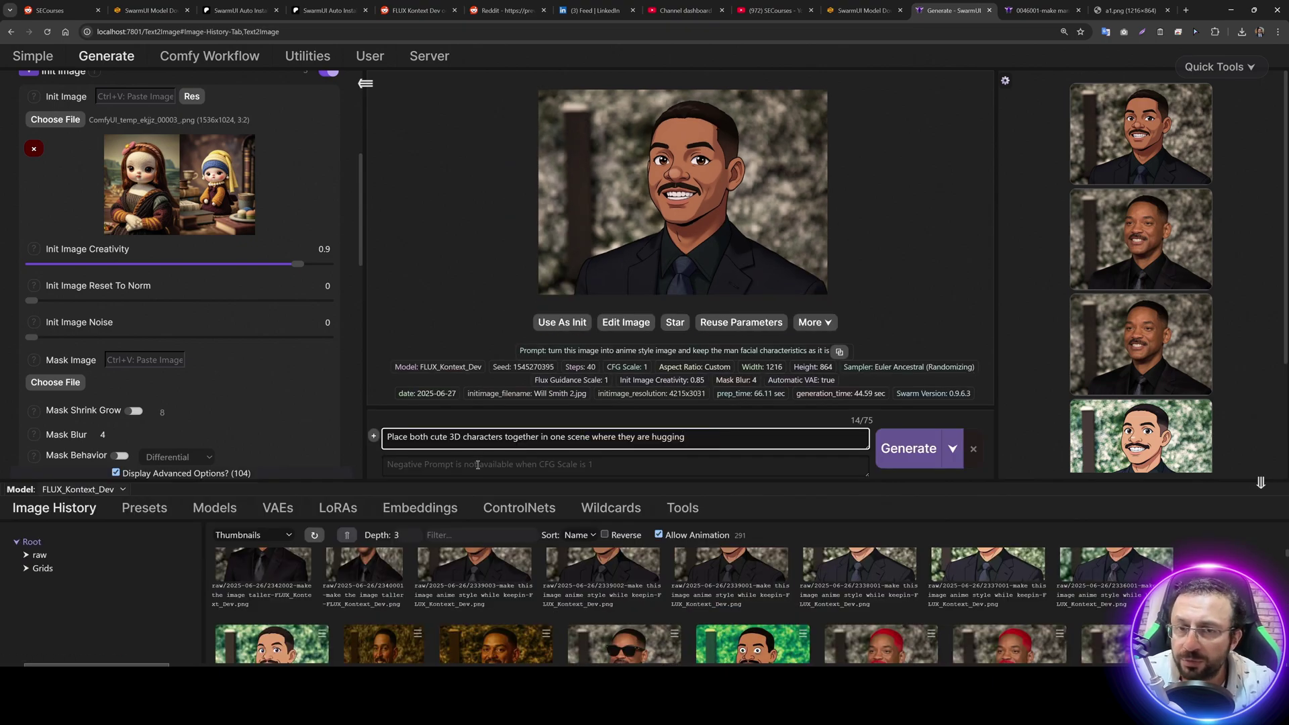
pyautogui.hotkey('ctrl', '+')
pyautogui.hotkey('ctrl', '+')
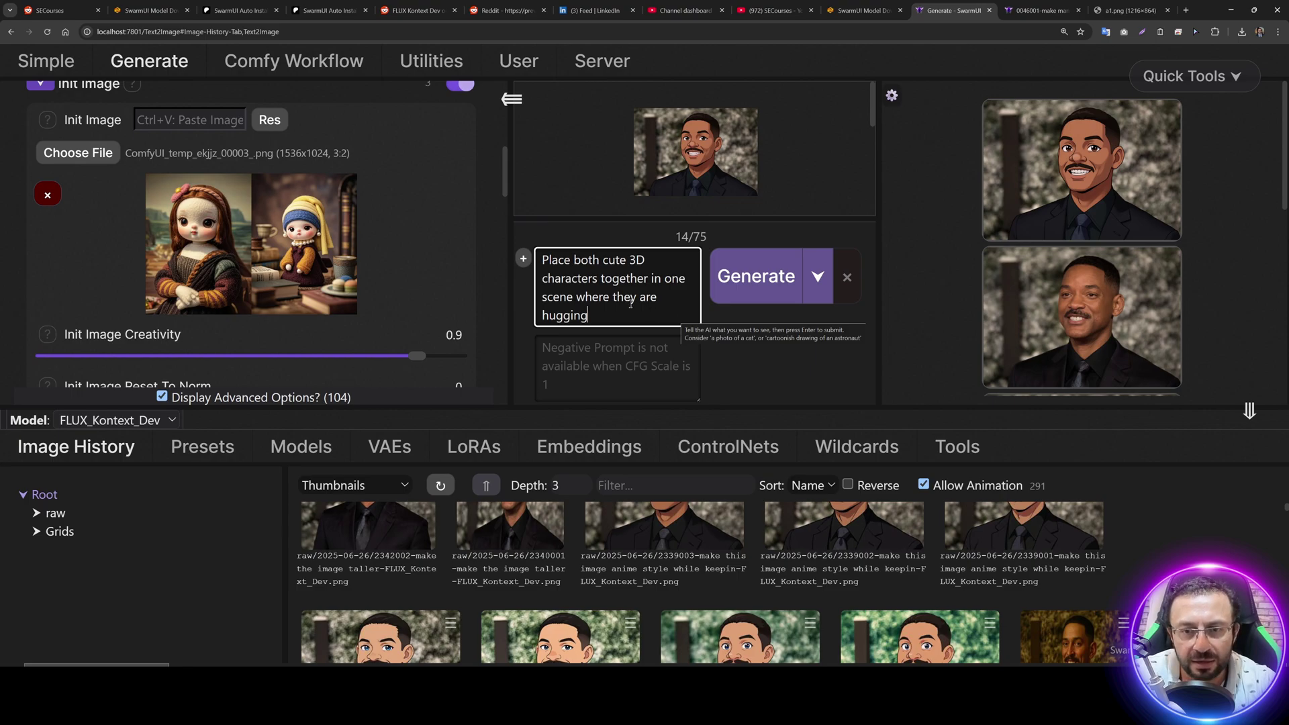
pyautogui.hotkey('ctrl', '-')
pyautogui.moveTo(293, 269); pyautogui.dragTo(329, 273)
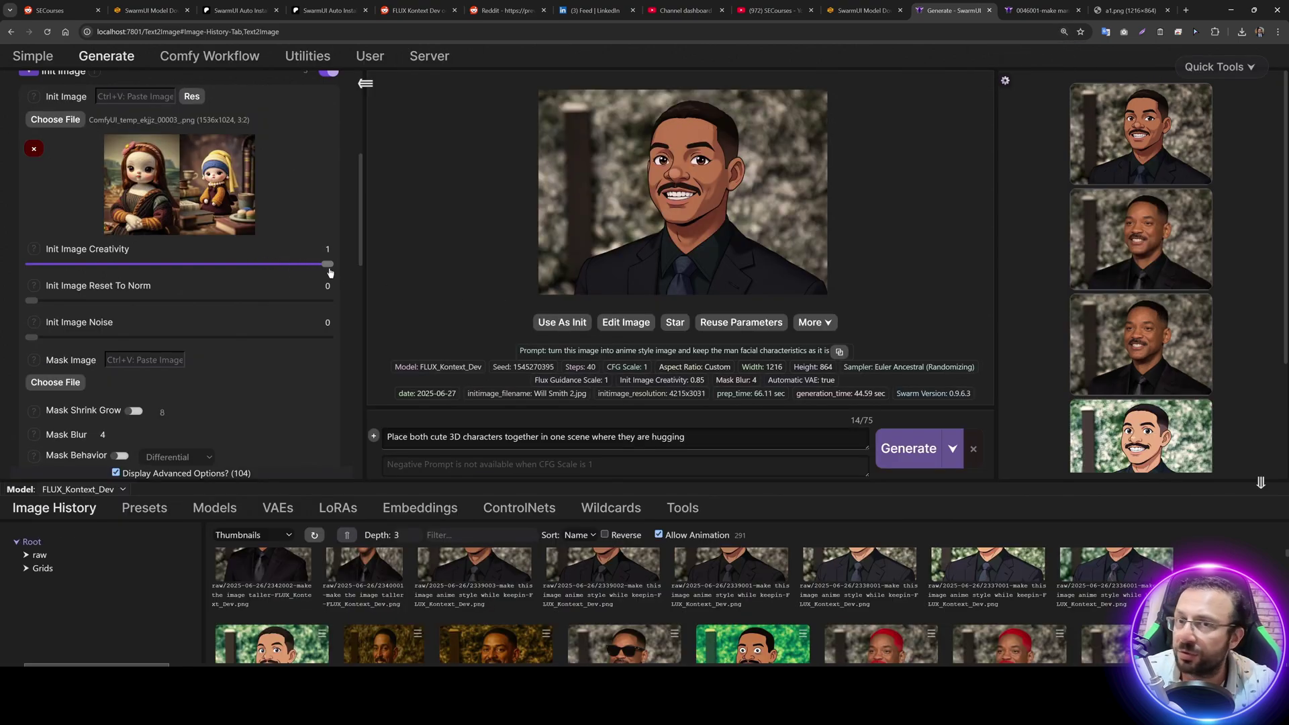
pyautogui.click(908, 449)
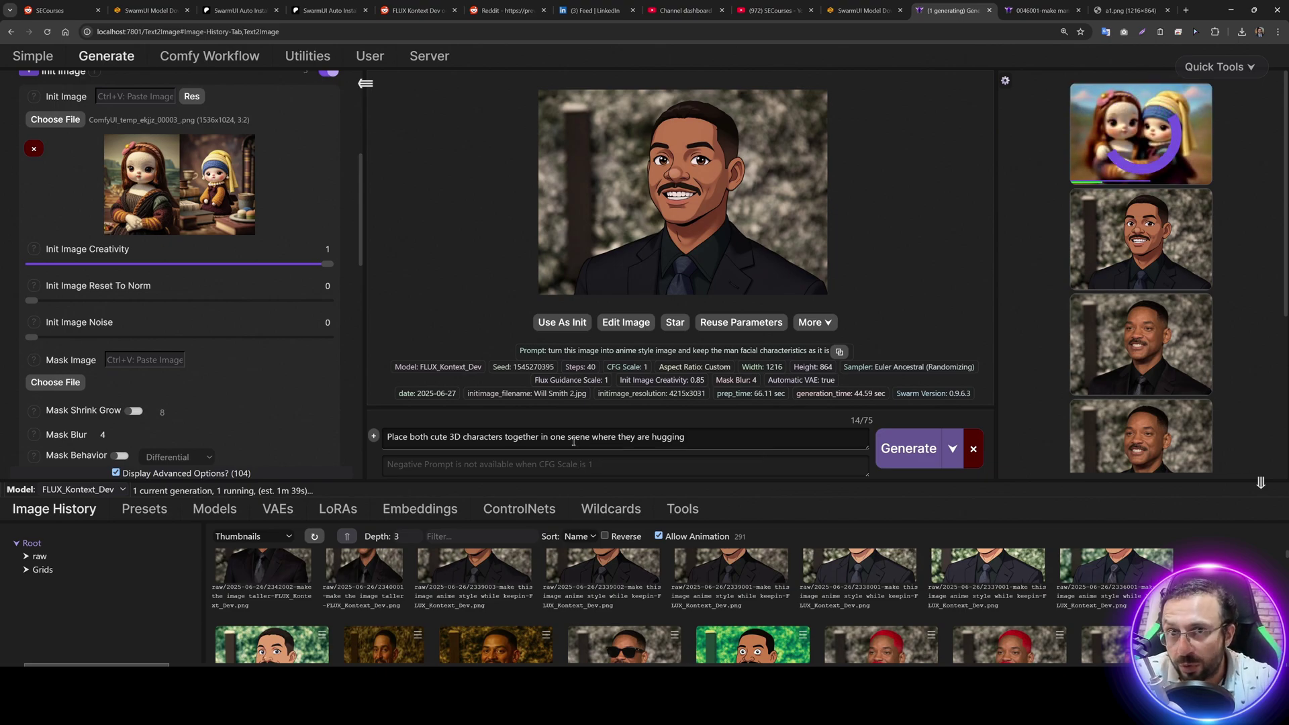
pyautogui.hotkey('ctrl', '+')
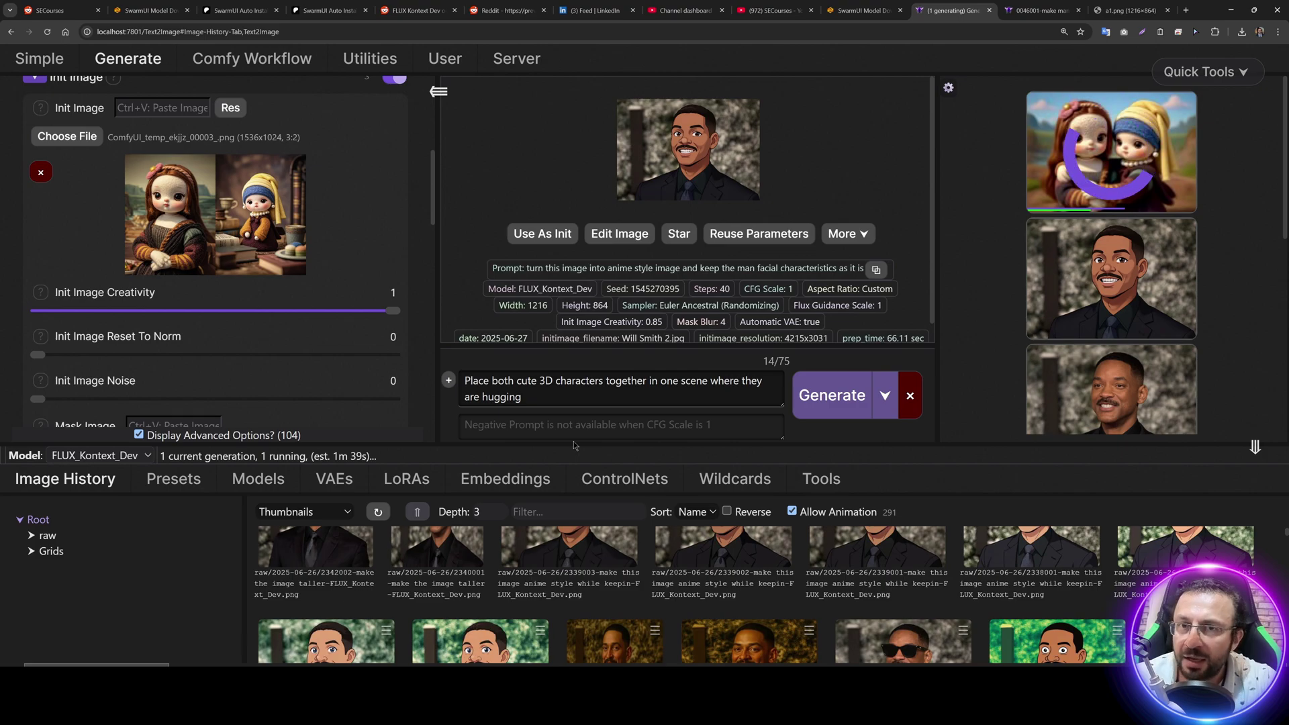
# Step: Switch to Notepad++, save FLUX_Kontext_Prompts.txt containing the hugging prompt, and return to SwarmUI
pyautogui.hotkey('alt', 'Tab')
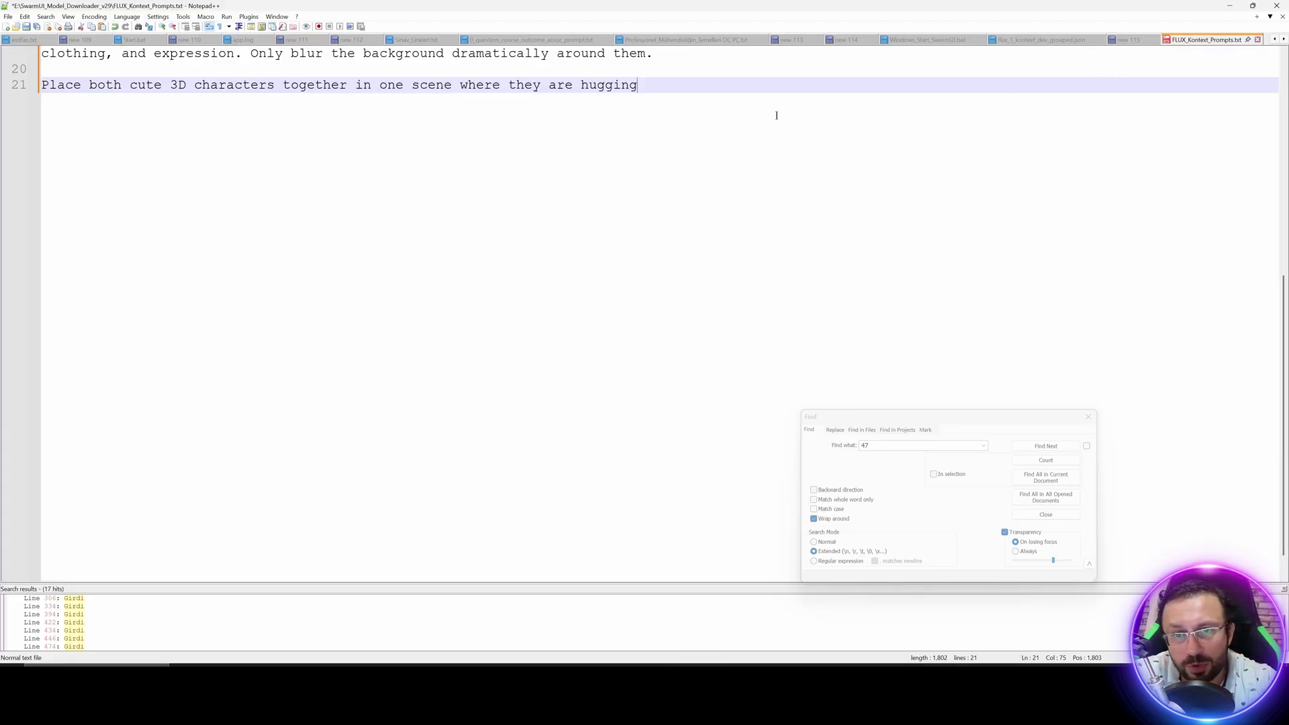
pyautogui.hotkey('ctrl', 's')
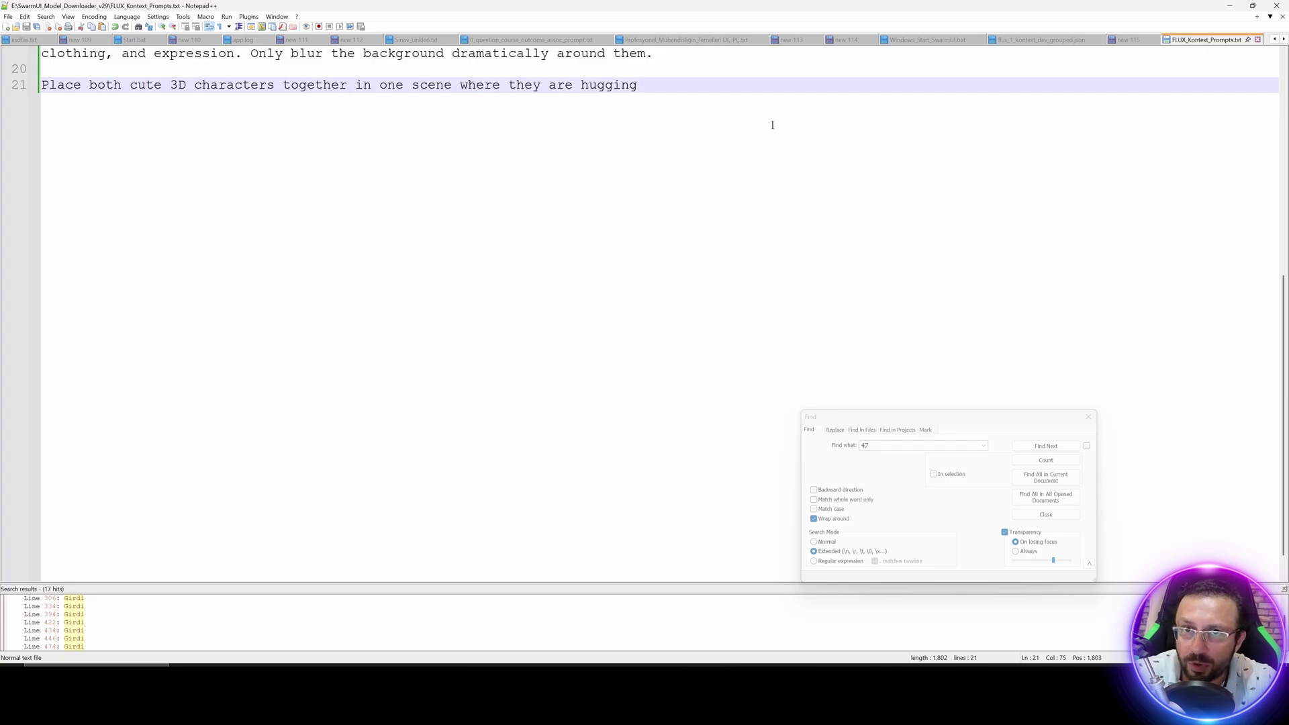
pyautogui.scroll(1, 777, 166)
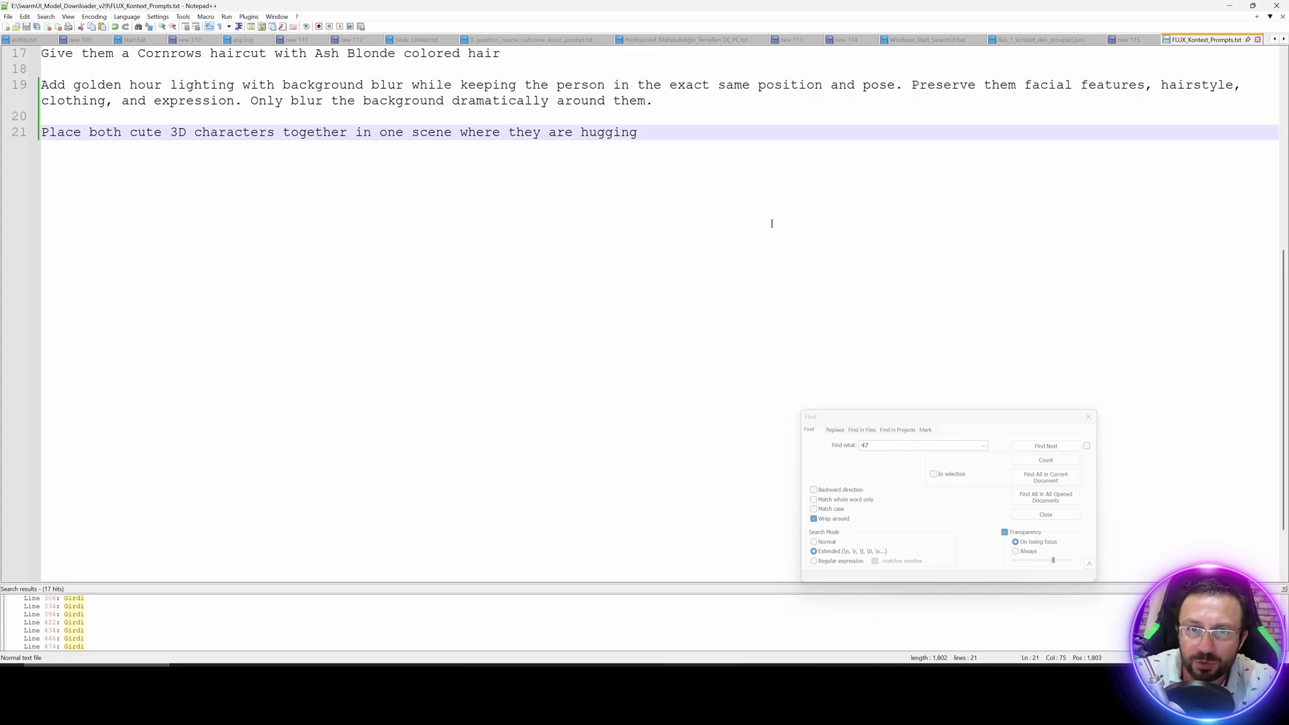
pyautogui.click(1230, 6)
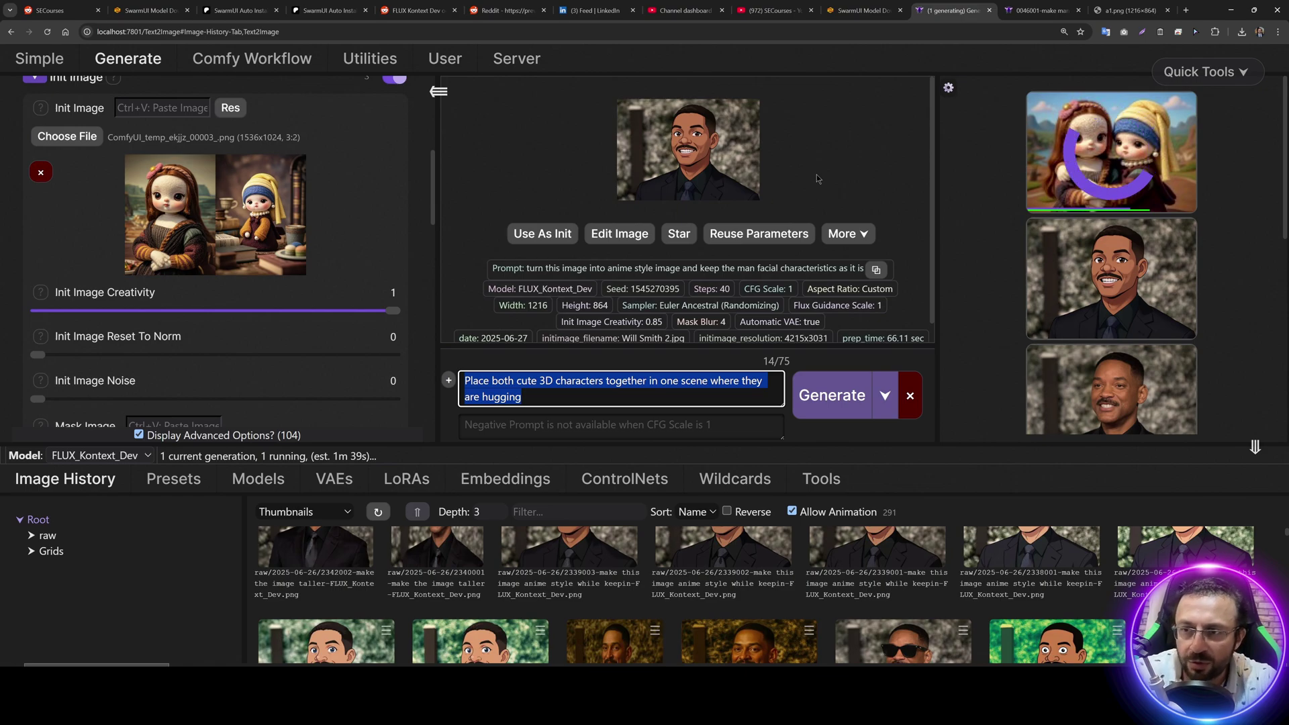
pyautogui.click(672, 387)
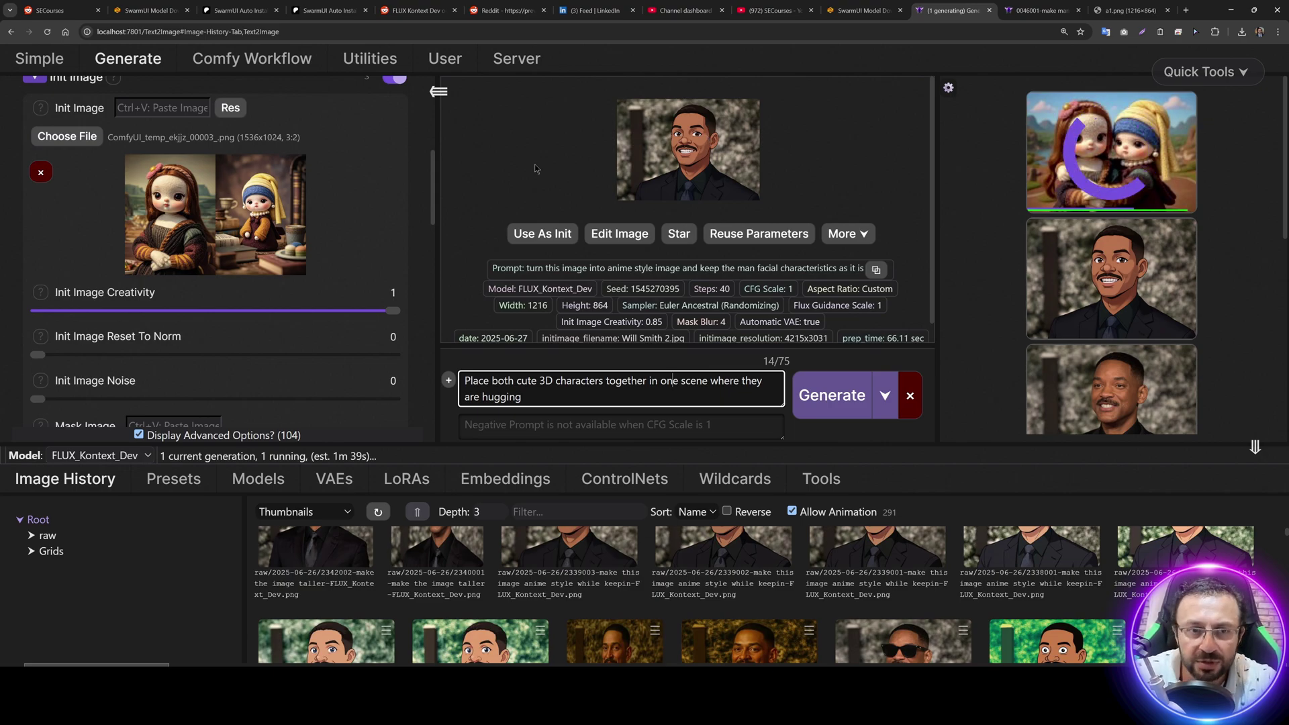
# Step: Try an image count of 999 in the core parameters
pyautogui.scroll(10, 215, 235)
pyautogui.doubleClick(179, 180)
pyautogui.write('999')
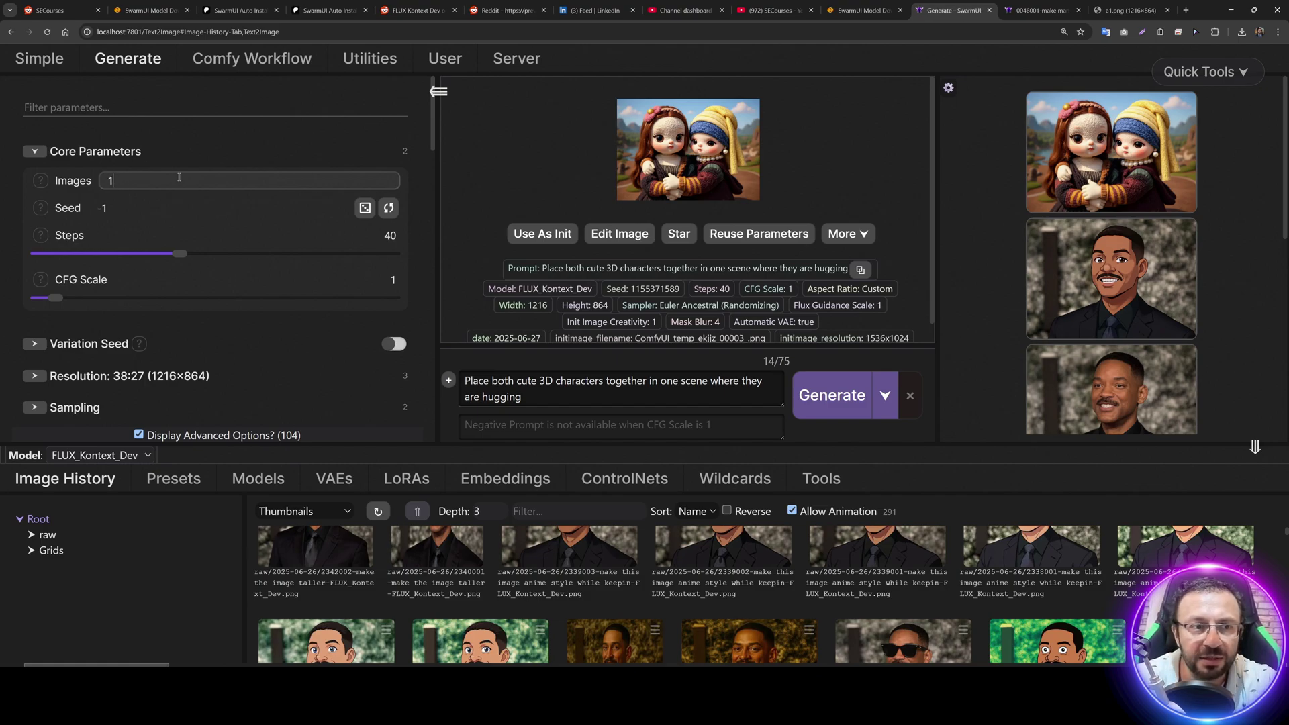
# Step: Inspect the finished hugging-dolls image in the enlarged view and close it
pyautogui.scroll(-3, 201, 192)
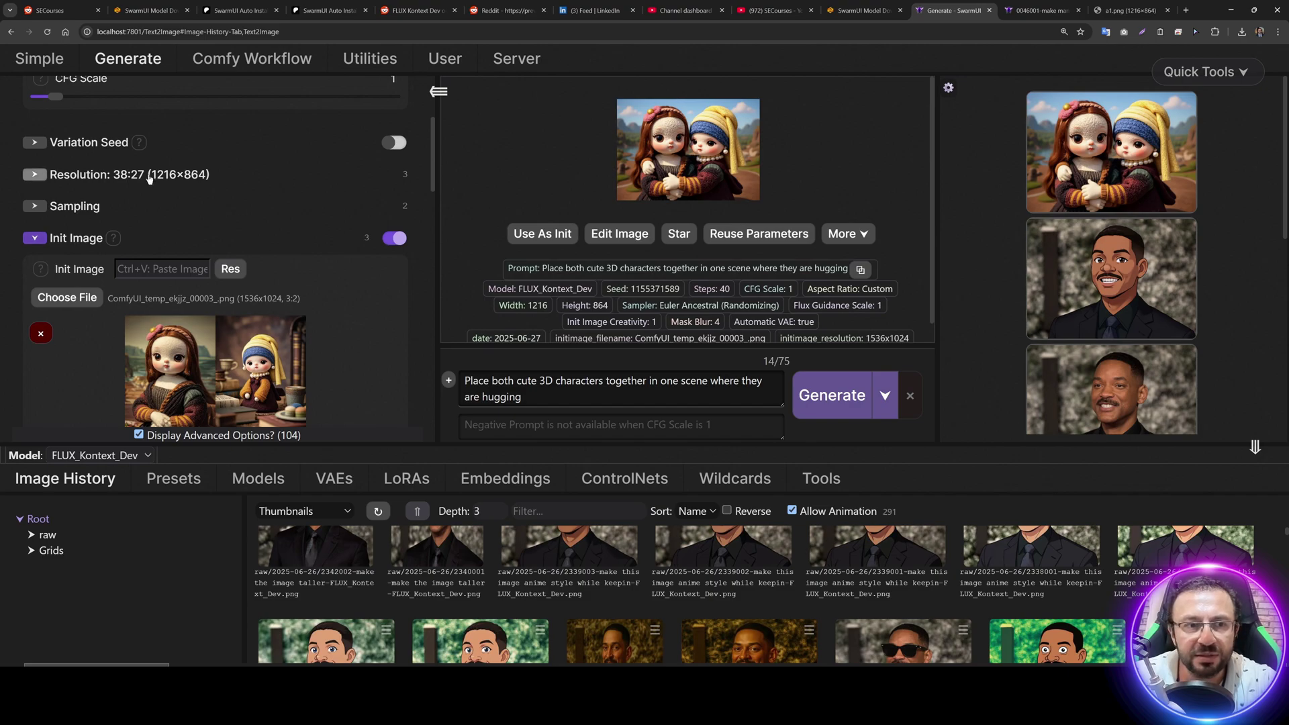
pyautogui.click(708, 173)
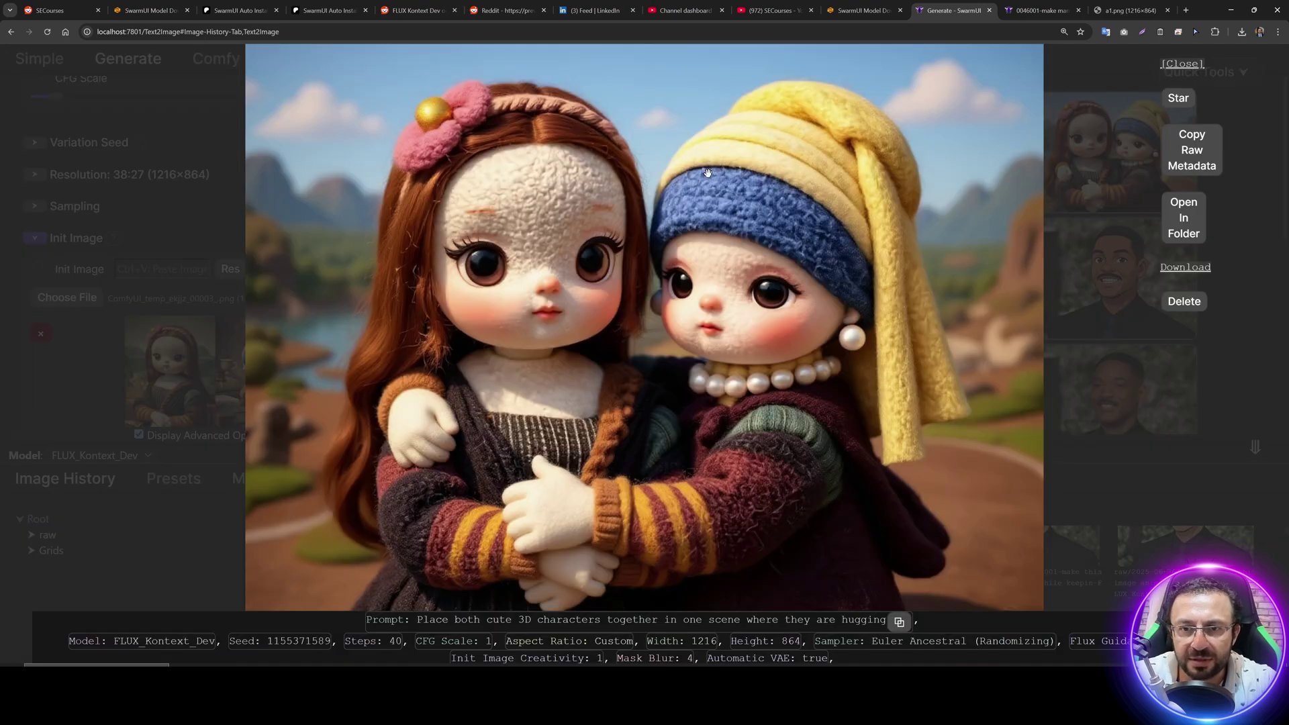
pyautogui.press('Escape')
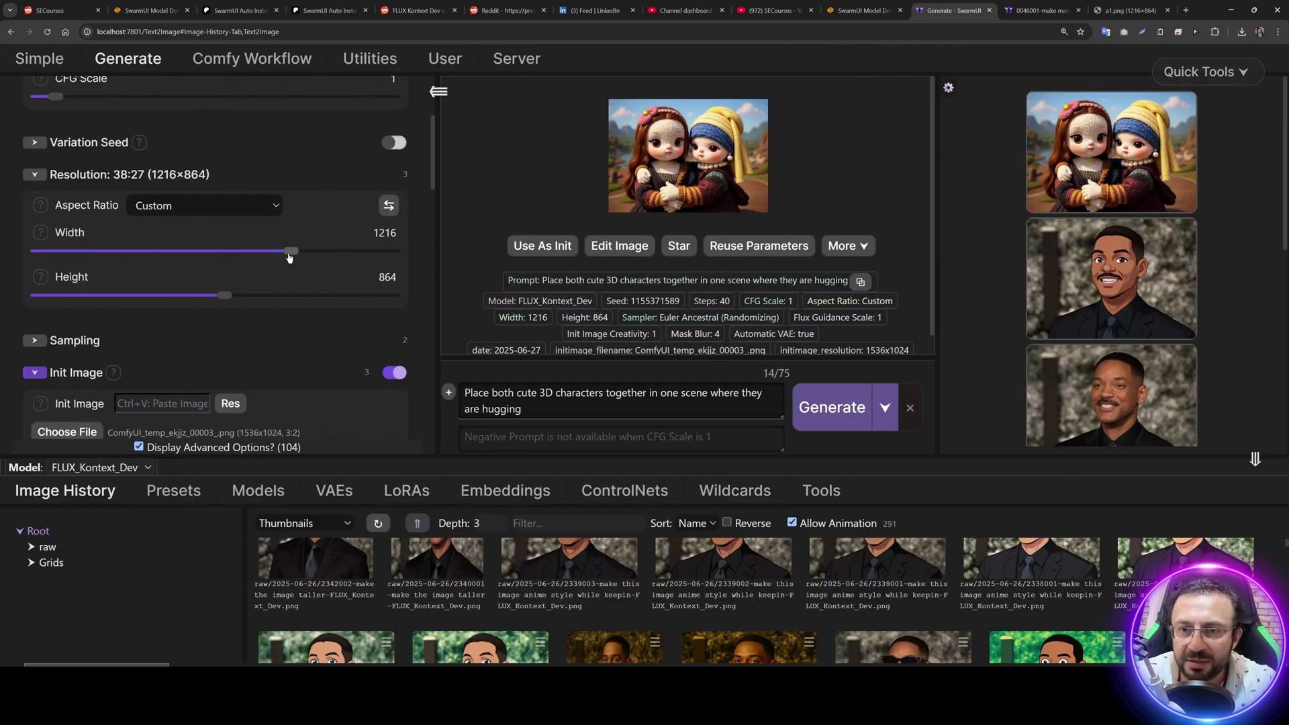
# Step: Match the output resolution to the init image at 1536×1024 and generate the hugging scene again
pyautogui.scroll(-2, 304, 328)
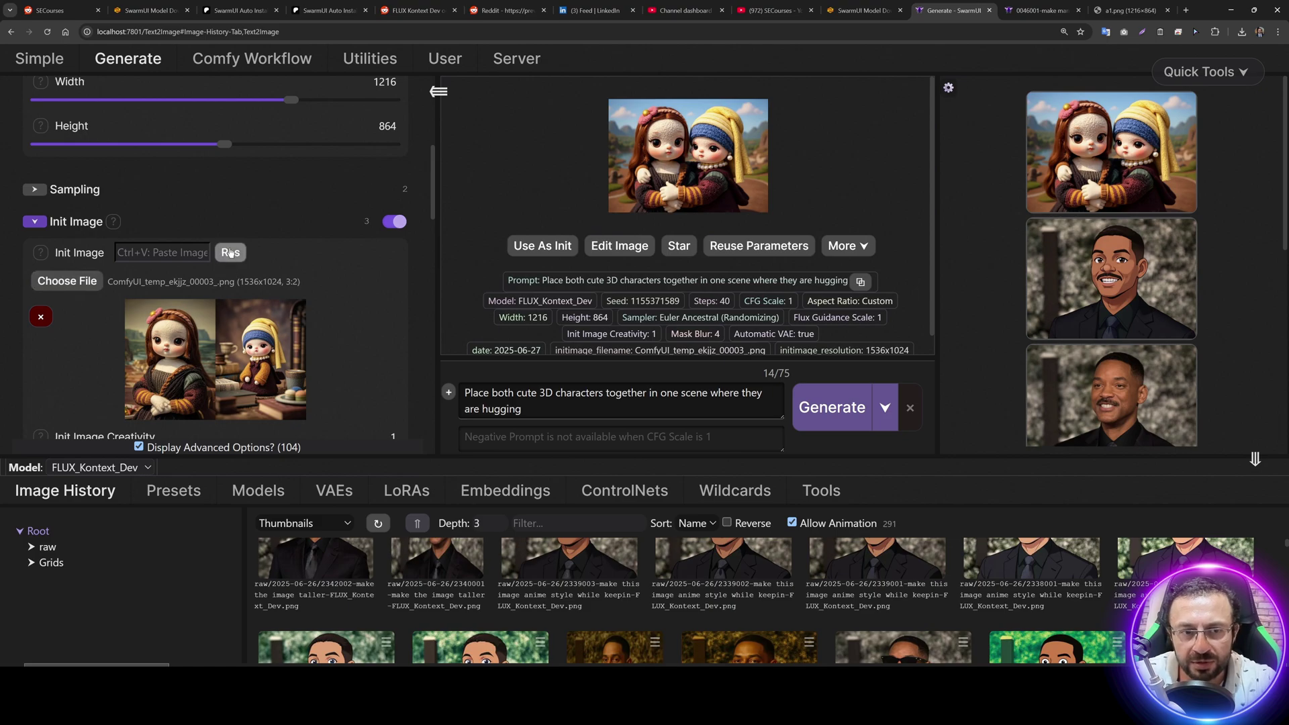
pyautogui.click(229, 254)
pyautogui.click(258, 309)
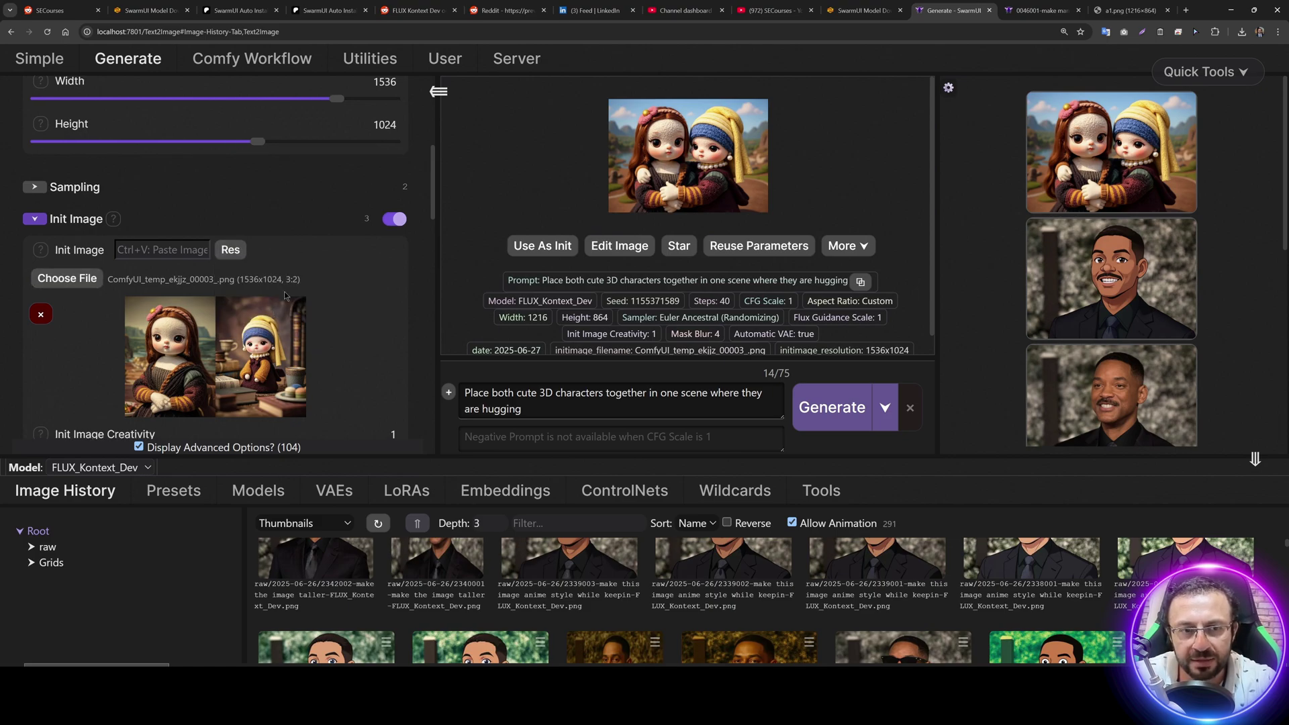
pyautogui.click(833, 408)
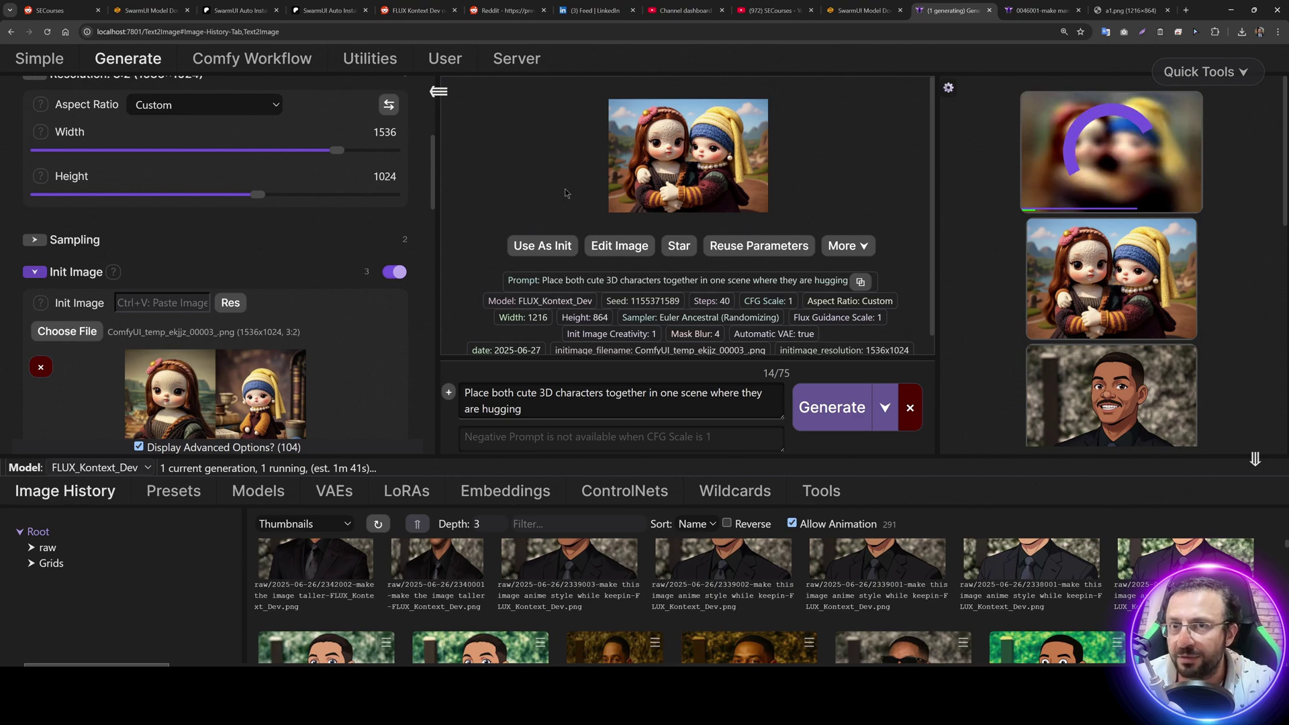
# Step: Enlarge the earlier 1216×864 hugging-dolls result to examine its details
pyautogui.click(679, 196)
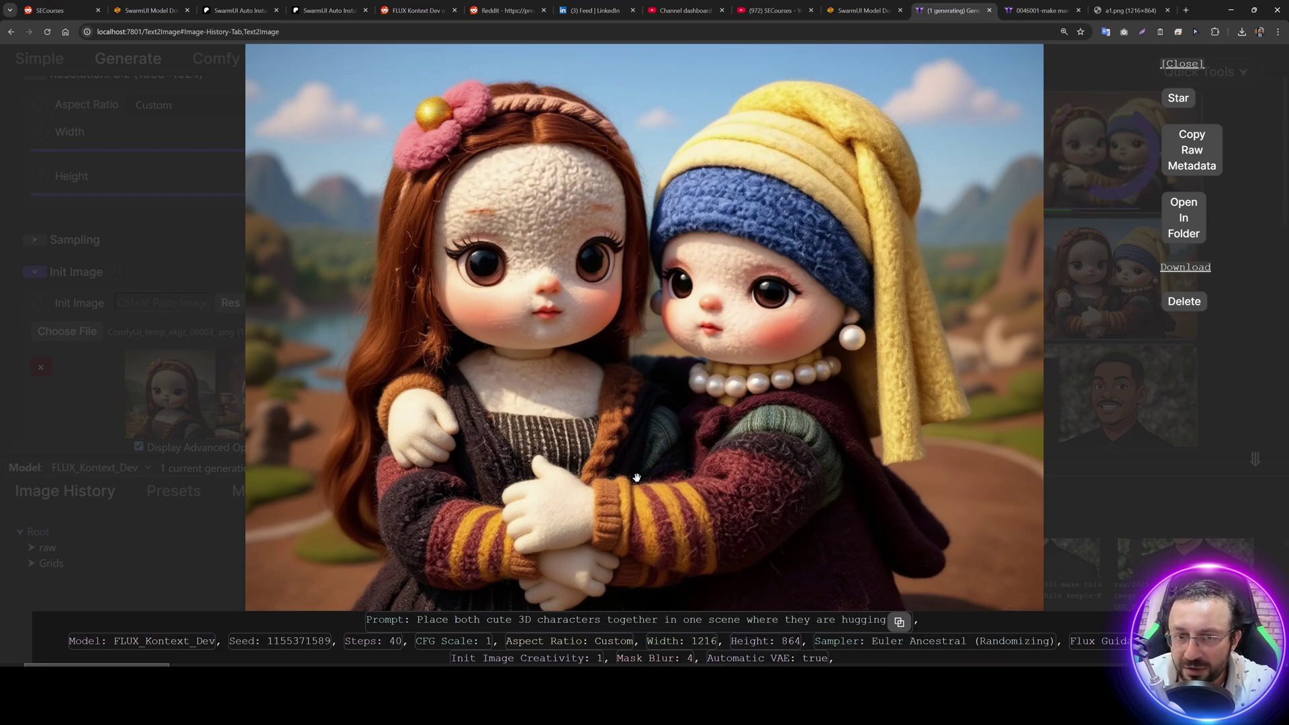
# Step: Close the 1216×864 image view, then enlarge the new 1536×1024 hugging-dolls result to compare it and close it
pyautogui.click(303, 216)
pyautogui.scroll(5, 310, 259)
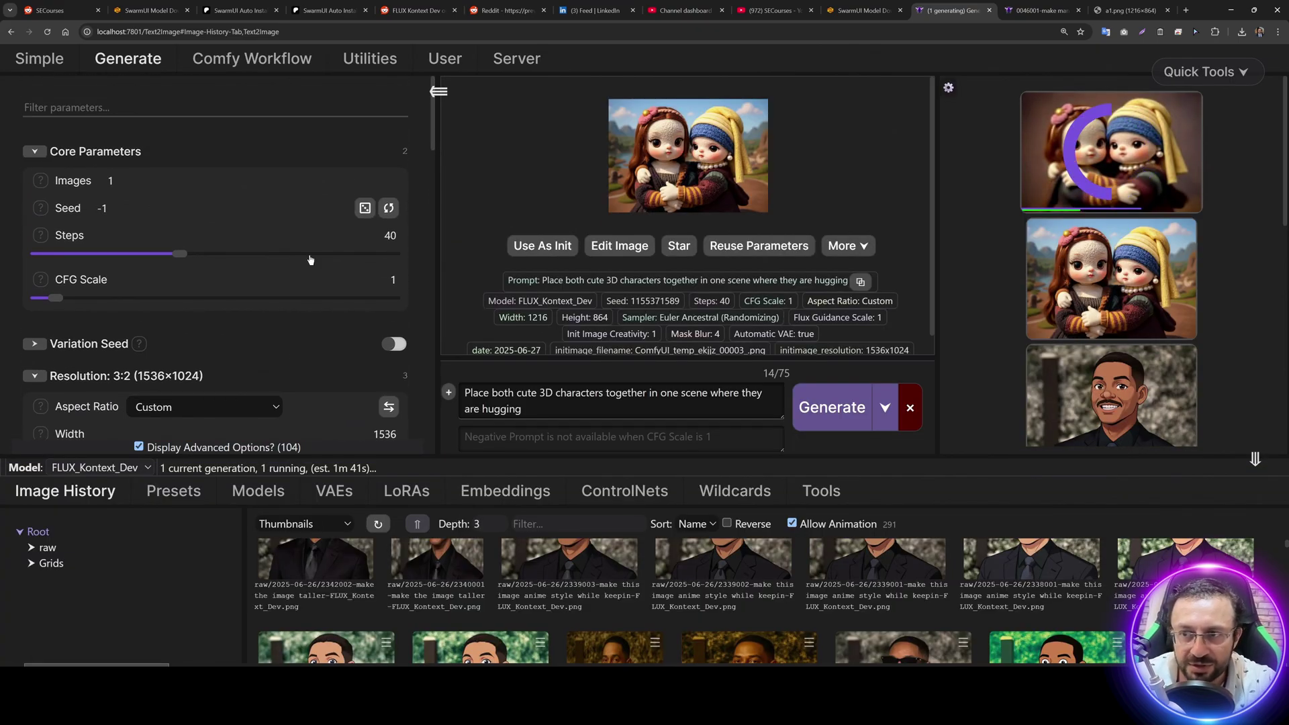
pyautogui.click(1141, 268)
pyautogui.click(1117, 282)
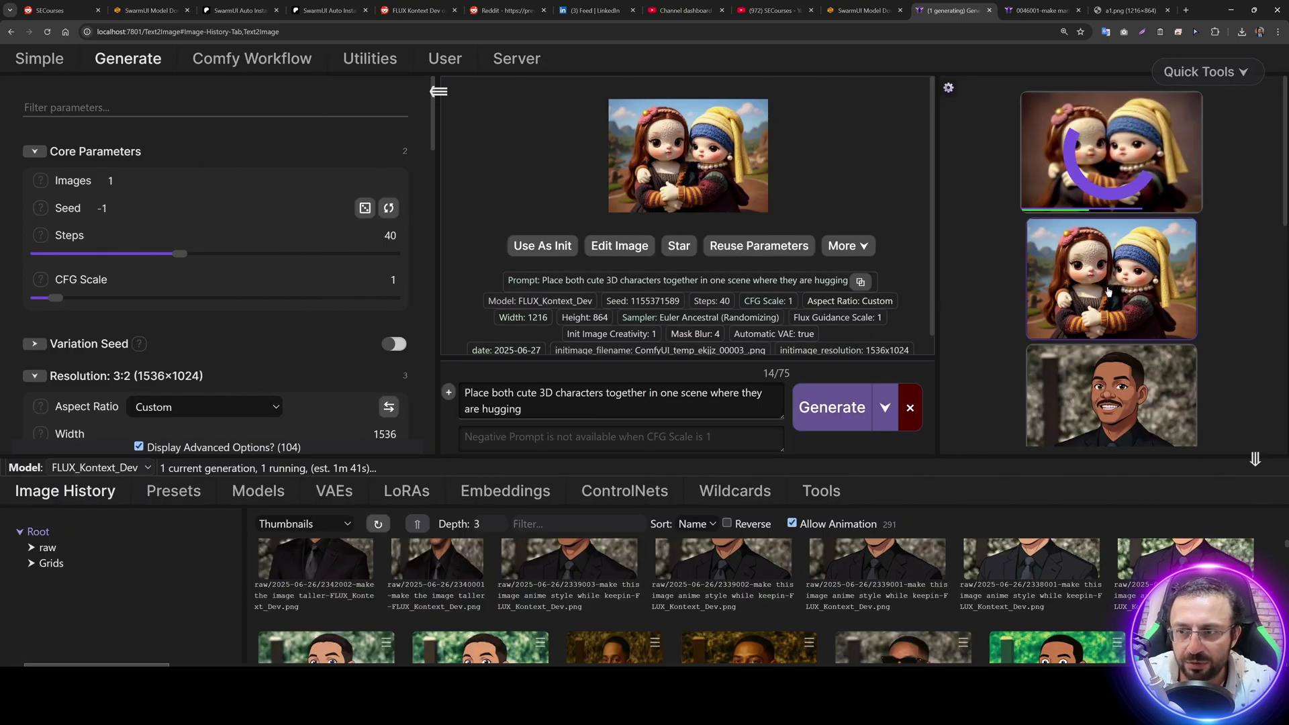
pyautogui.click(1070, 127)
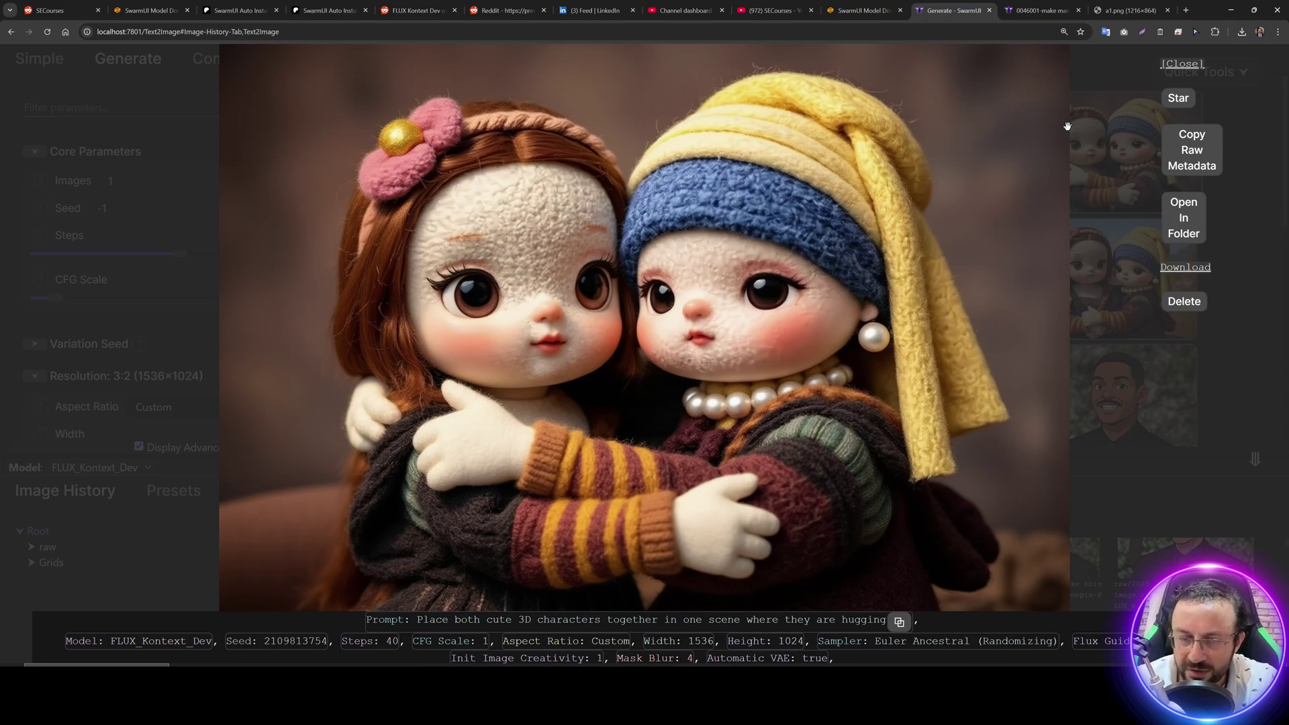
pyautogui.click(1055, 128)
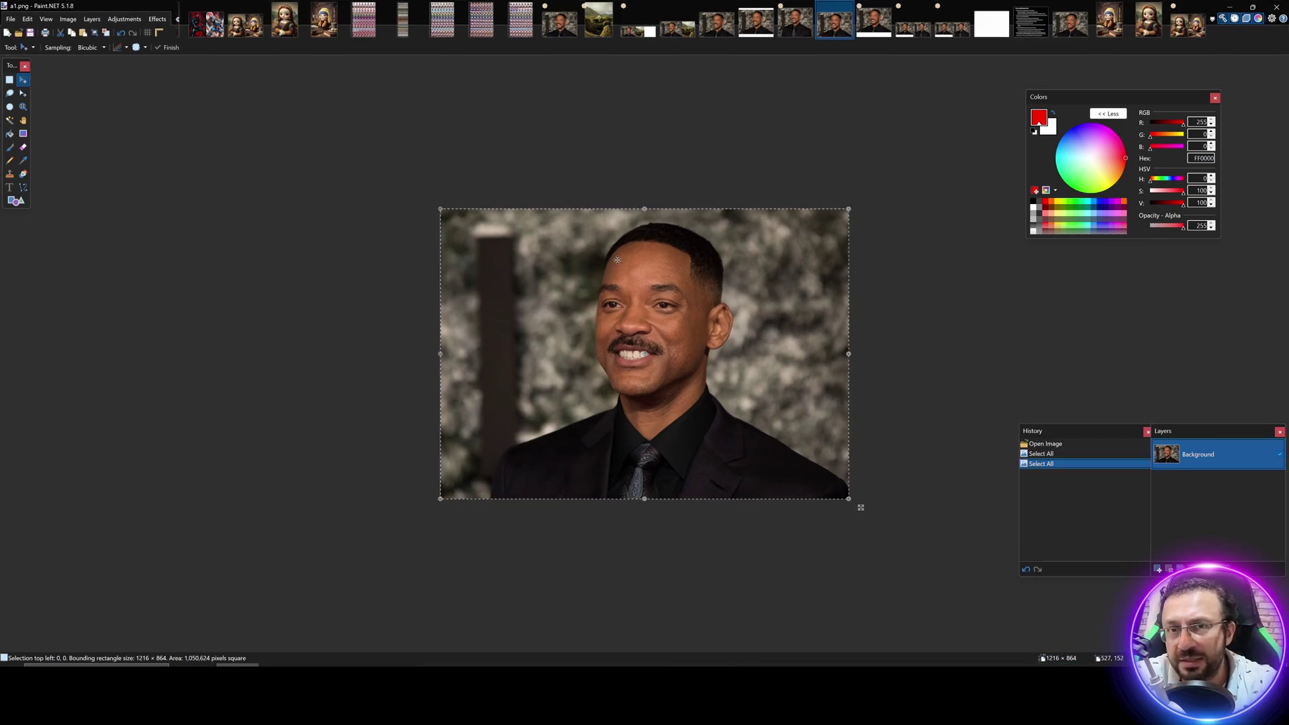
# Step: Copy the whole a1.png portrait in Paint.NET and paste it into a new 1216×1024 pixel image
pyautogui.scroll(1, 617, 260)
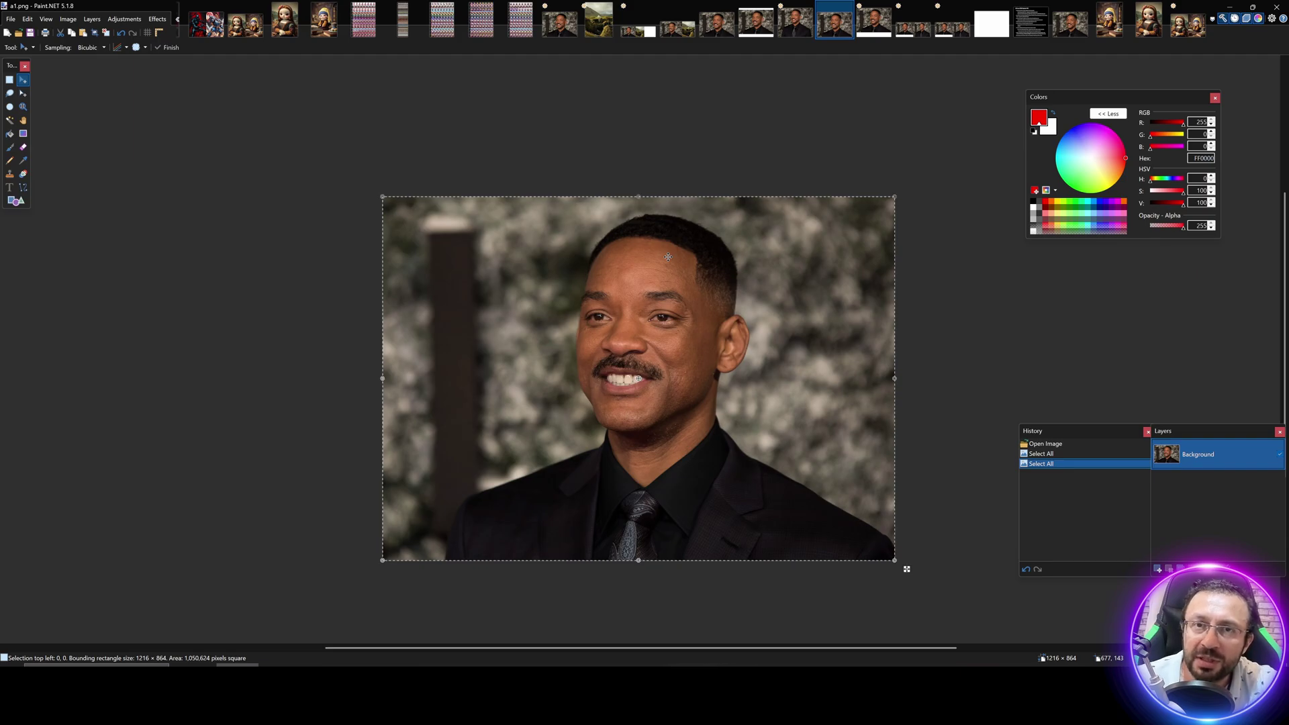
pyautogui.hotkey('ctrl', 'a')
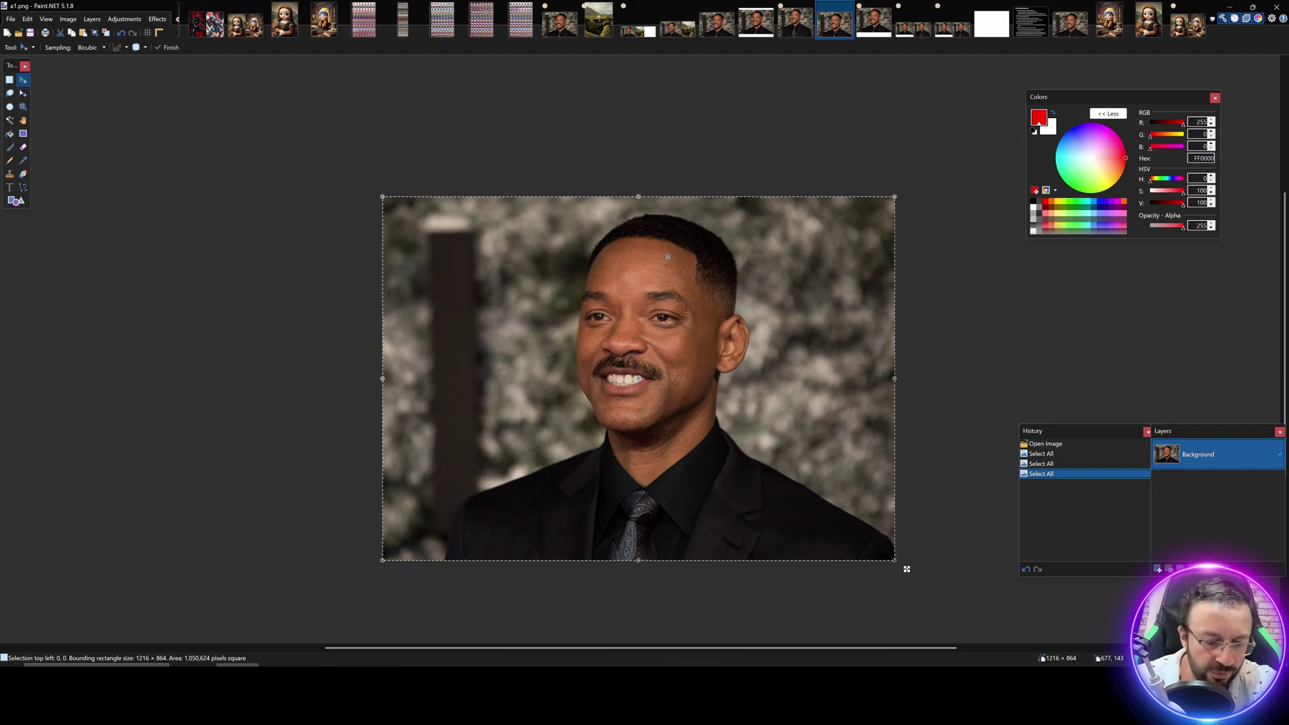
pyautogui.hotkey('ctrl', 'a')
pyautogui.hotkey('ctrl', 'n')
pyautogui.press('Tab')
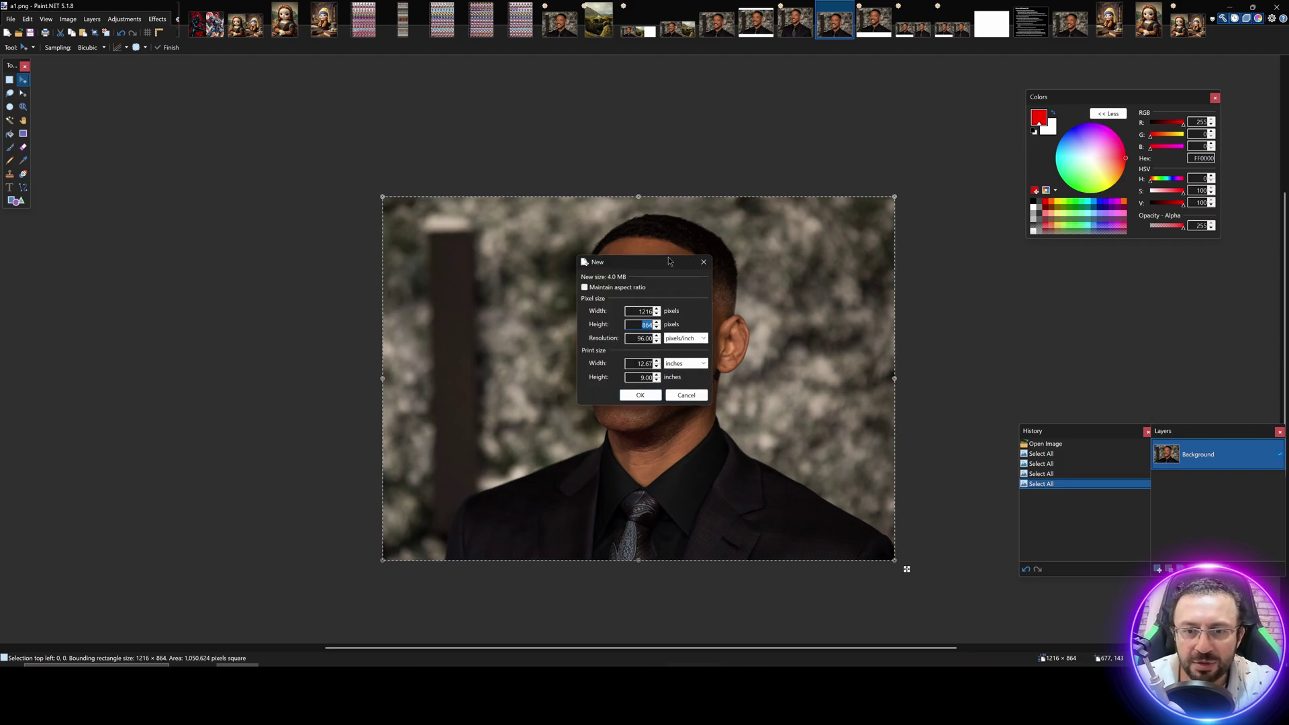
pyautogui.write('1024')
pyautogui.press('Return')
pyautogui.hotkey('ctrl', 'v')
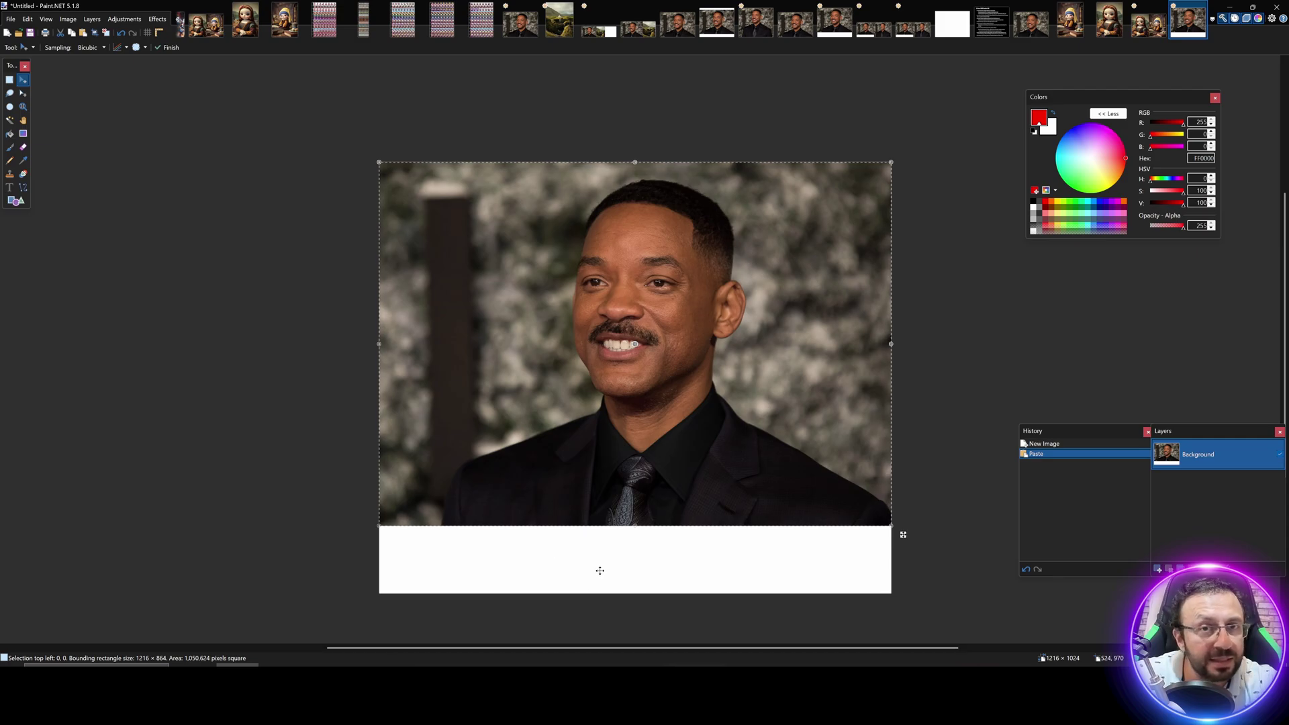
# Step: Try moving the pasted portrait on the taller canvas and undo the move
pyautogui.moveTo(569, 434)
pyautogui.mouseDown()
pyautogui.moveTo(599, 472)
pyautogui.moveTo(556, 462)
pyautogui.moveTo(573, 430)
pyautogui.mouseUp()
pyautogui.hotkey('ctrl', 'z')
pyautogui.hotkey('ctrl', 'z')
pyautogui.hotkey('ctrl', 'z')
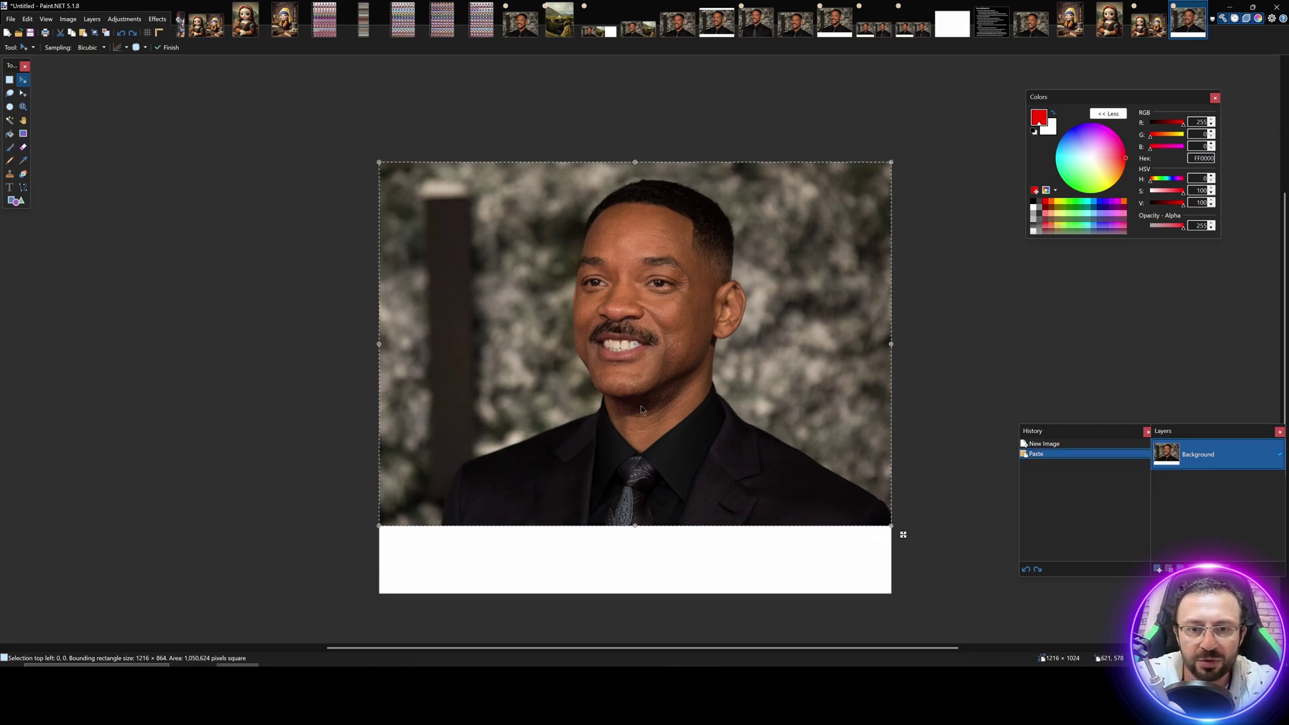
# Step: Save the extended-canvas portrait as sdfsd.png in the Downloads folder, replacing the existing file
pyautogui.hotkey('ctrl', 's')
pyautogui.press('Return')
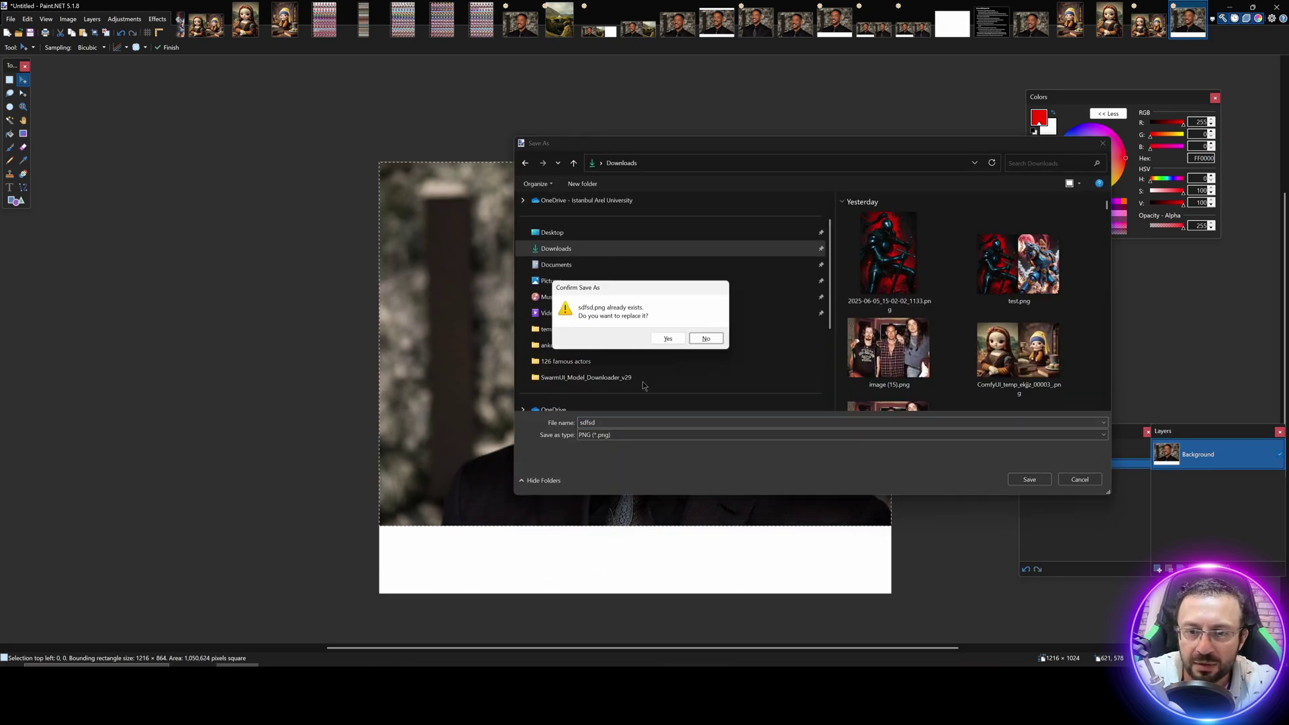
pyautogui.click(677, 338)
pyautogui.click(542, 497)
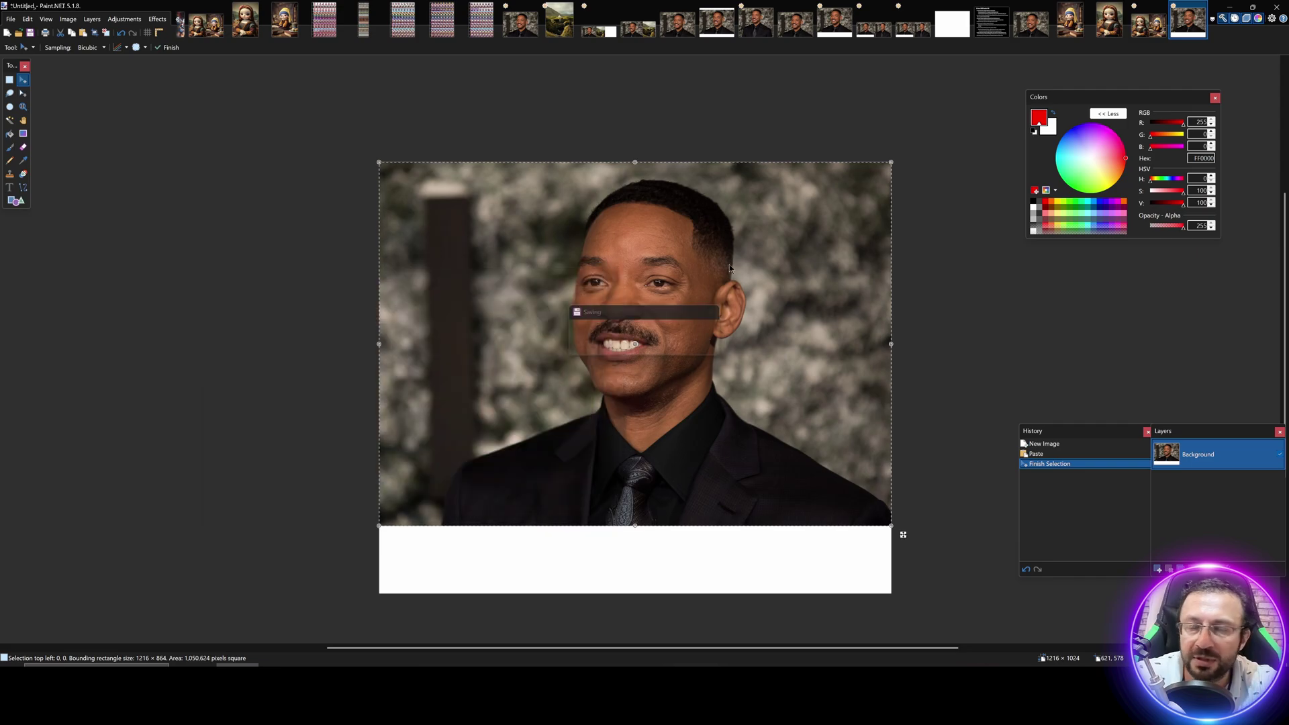
# Step: Switch to SwarmUI, load sdfsd.png as the init image and set the resolution to its exact aspect ratio, 1216×1024
pyautogui.hotkey('alt', 'Tab')
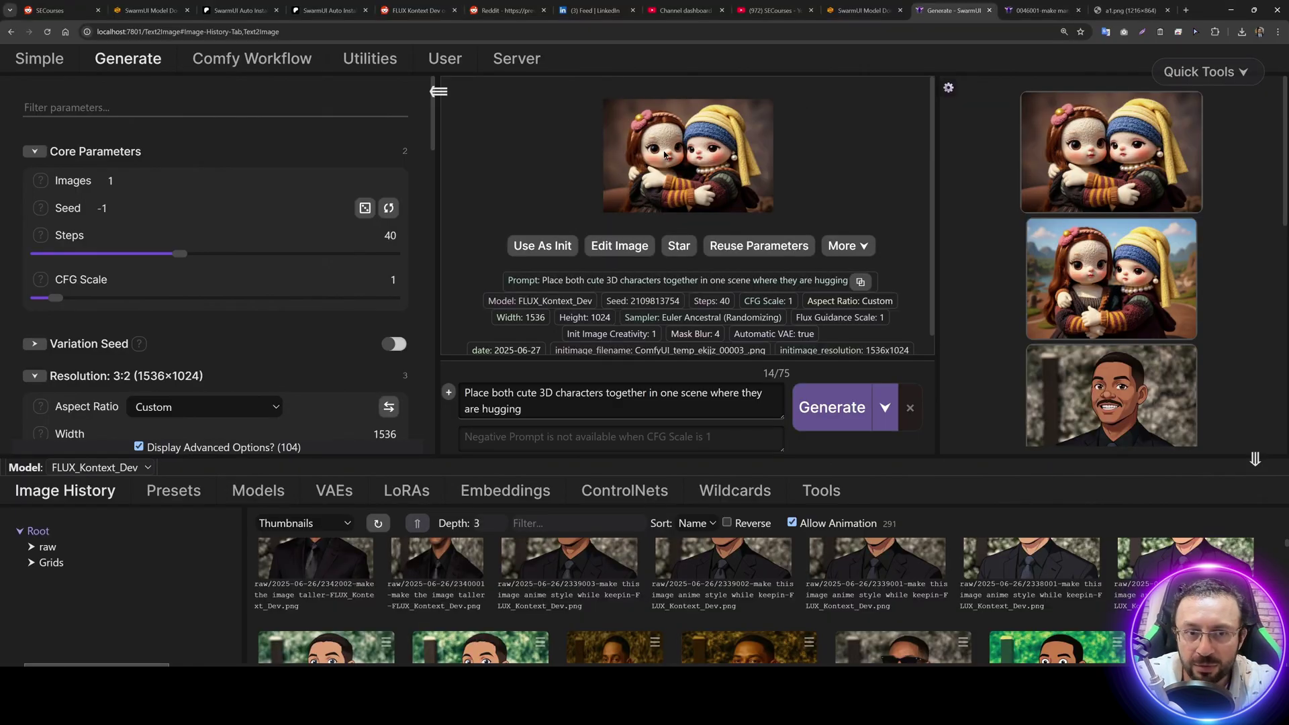
pyautogui.hotkey('ctrl', '-')
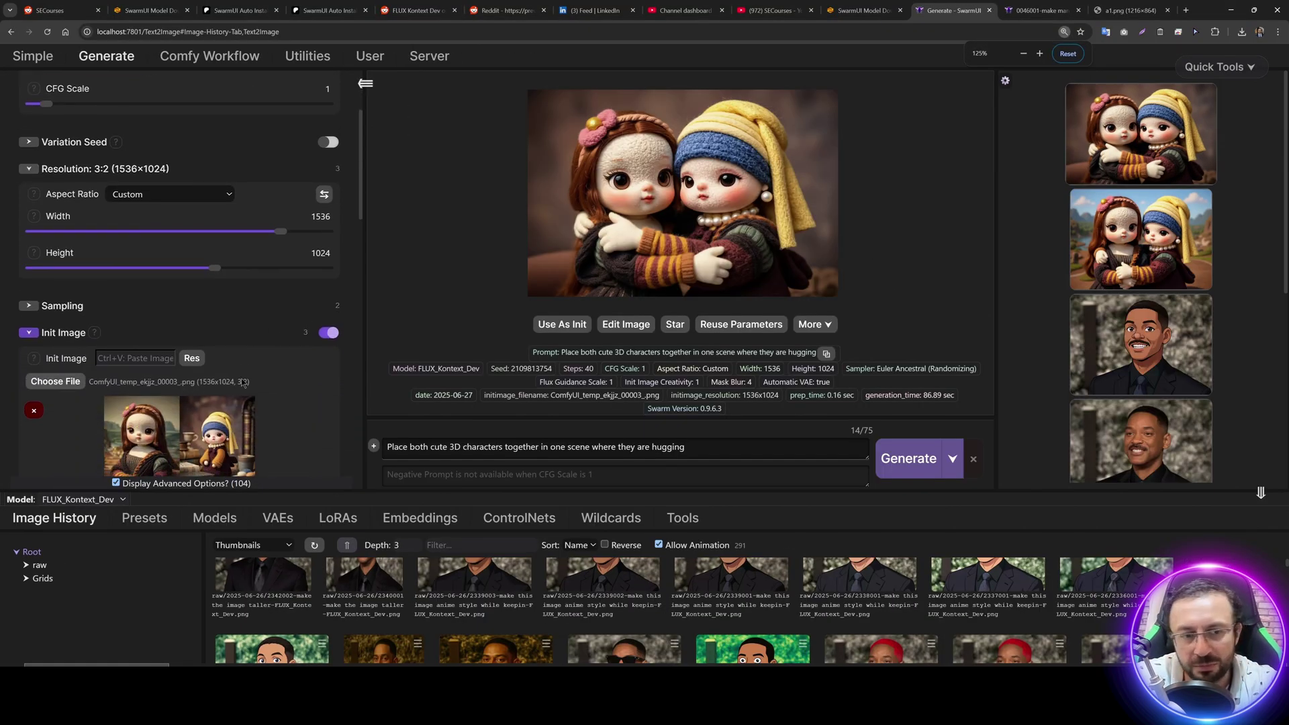
pyautogui.click(55, 382)
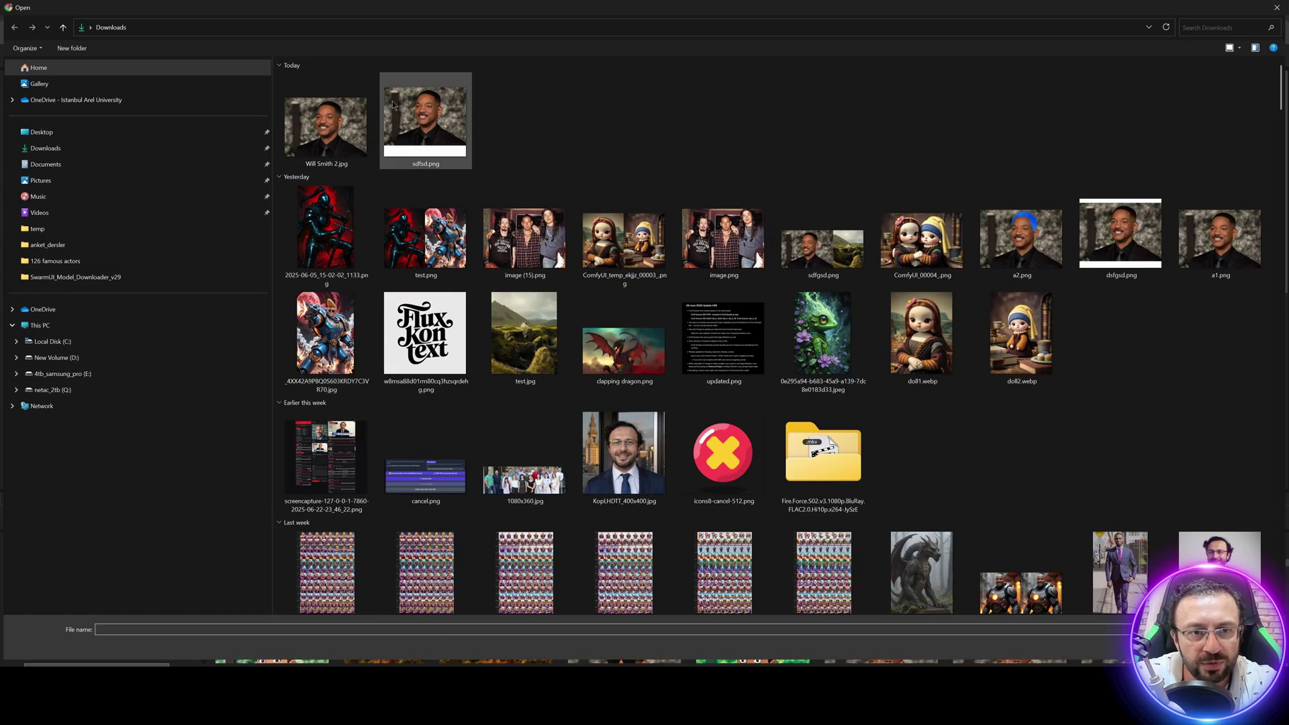
pyautogui.doubleClick(420, 114)
pyautogui.scroll(-2, 270, 338)
pyautogui.scroll(-1, 289, 240)
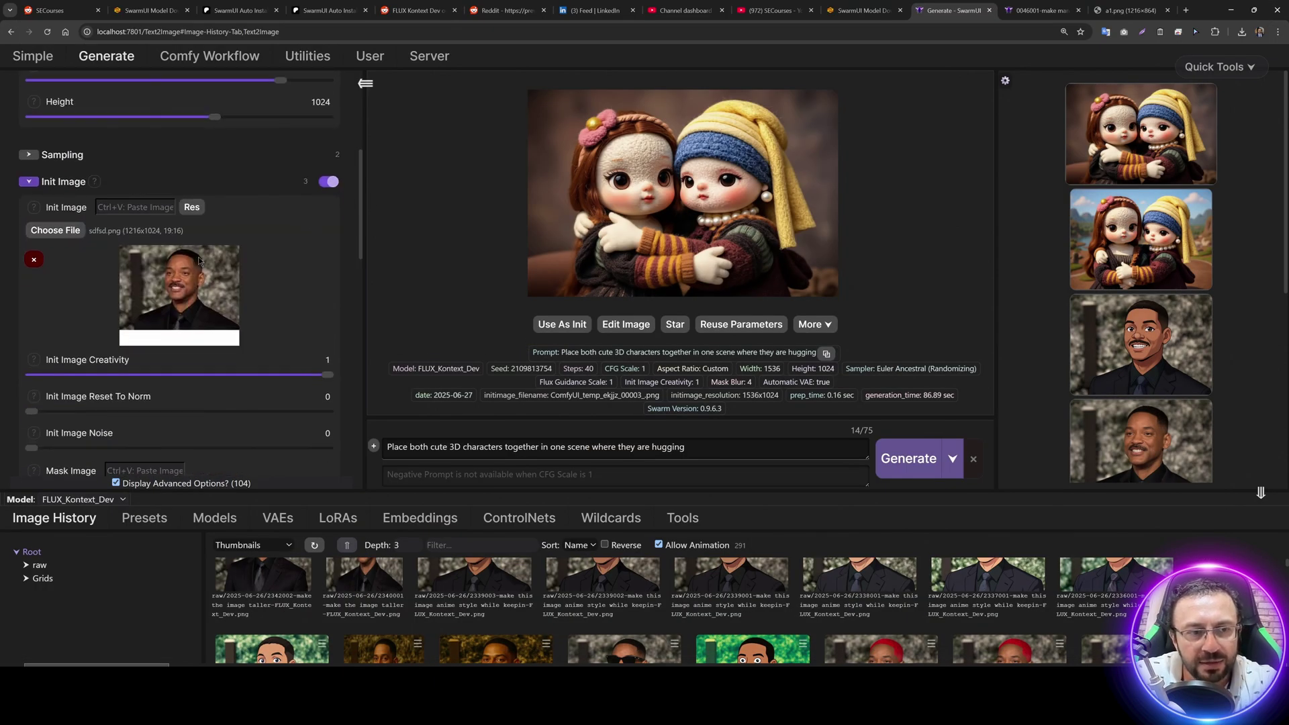
pyautogui.click(193, 210)
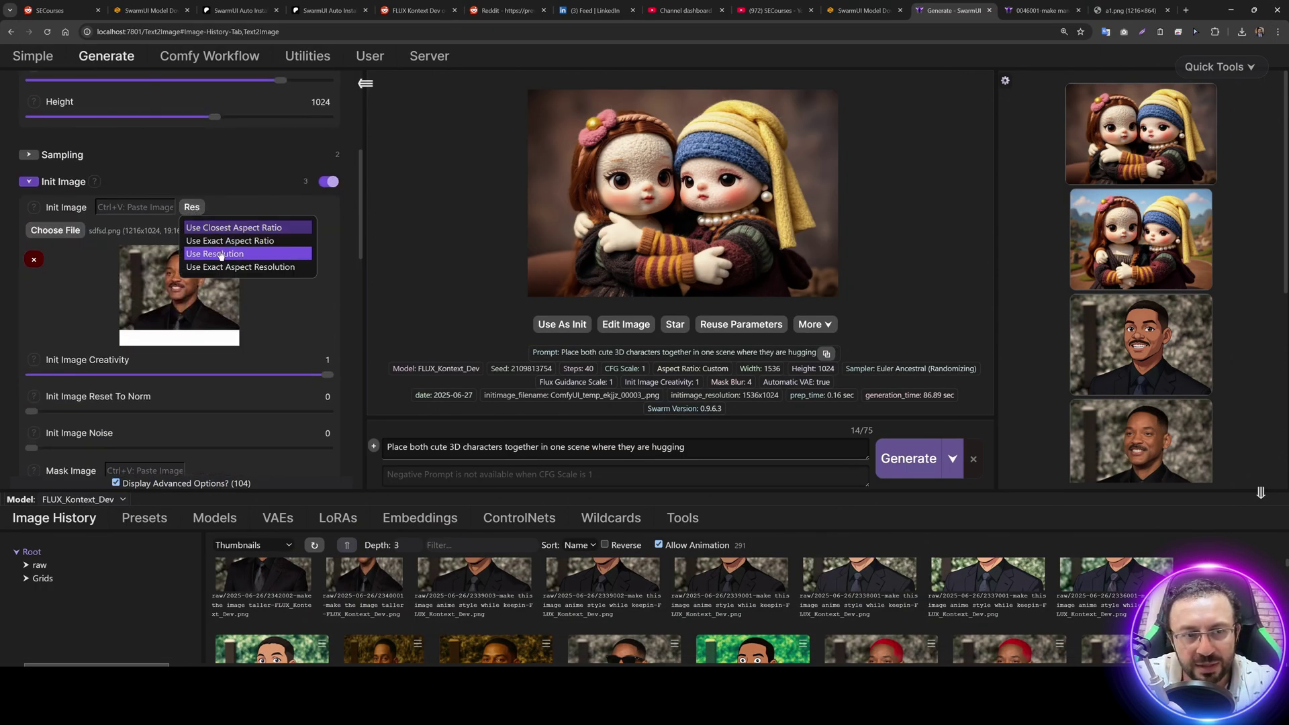
pyautogui.click(219, 243)
pyautogui.scroll(3, 140, 237)
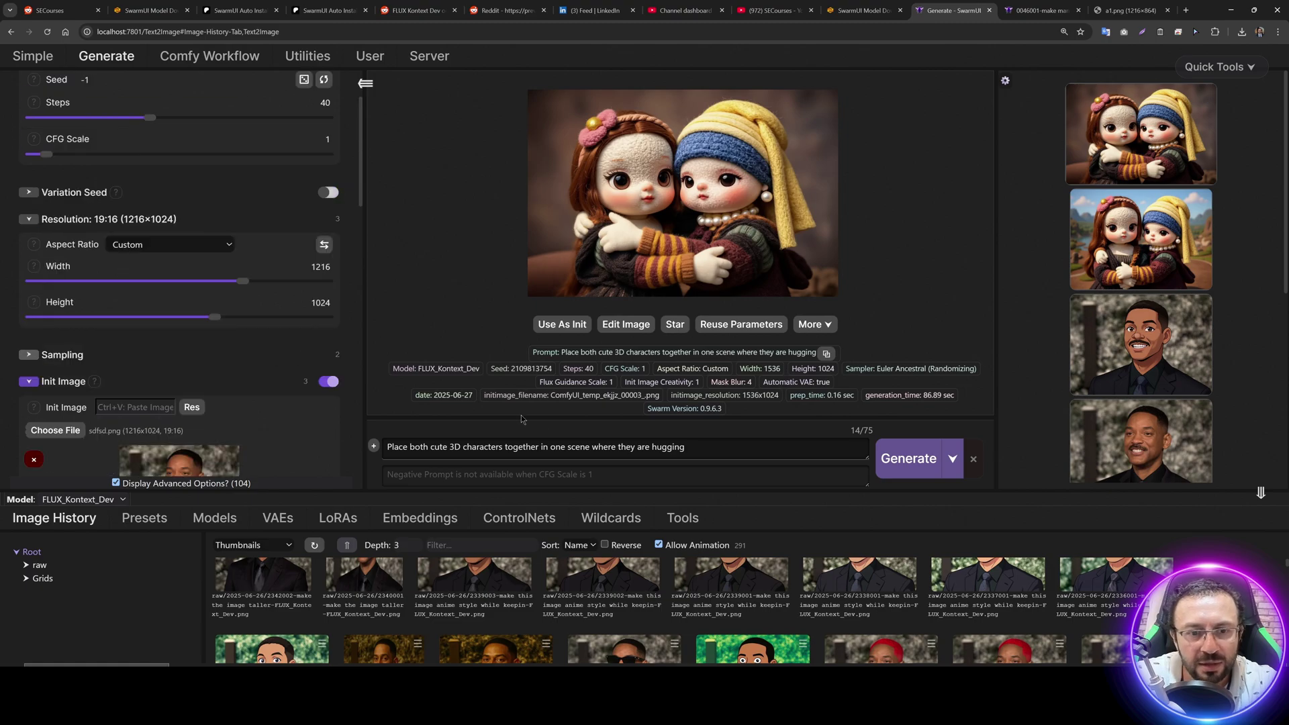
# Step: Replace the prompt with "make this image taller" and generate the image
pyautogui.tripleClick(723, 447)
pyautogui.write('ma')
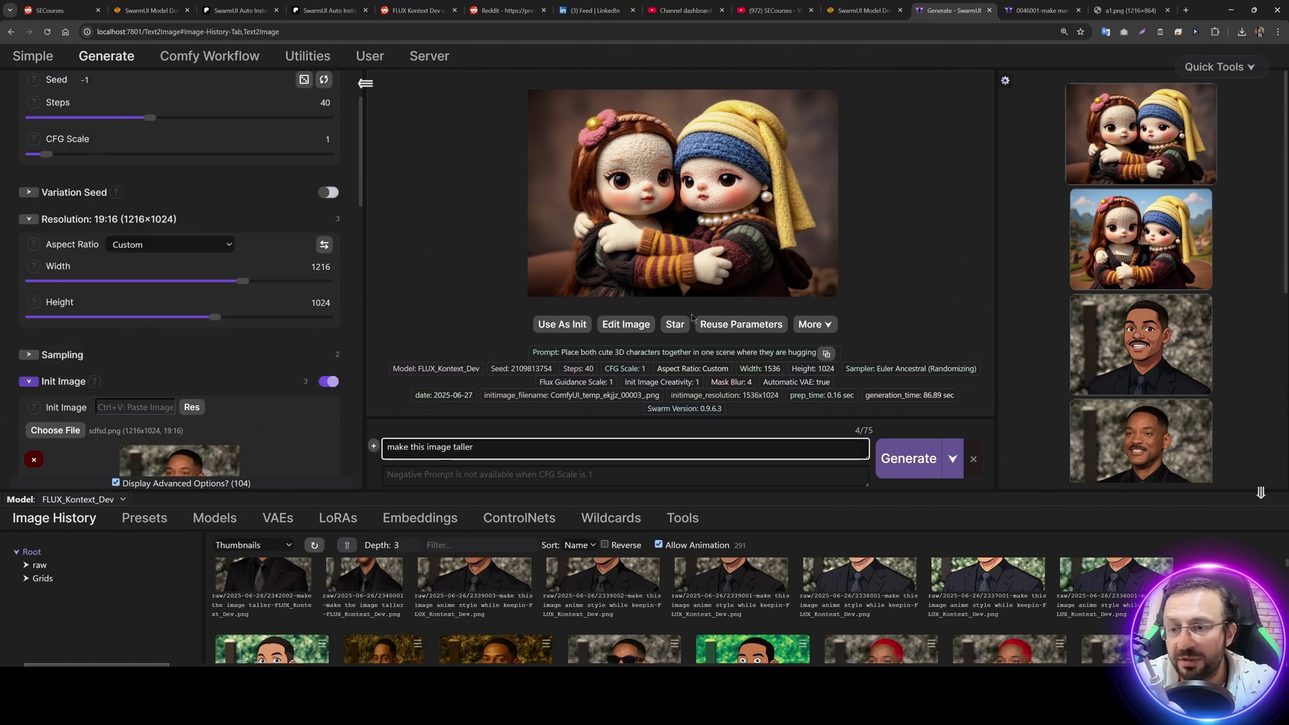
pyautogui.write('ke this image taller')
pyautogui.press('Return')
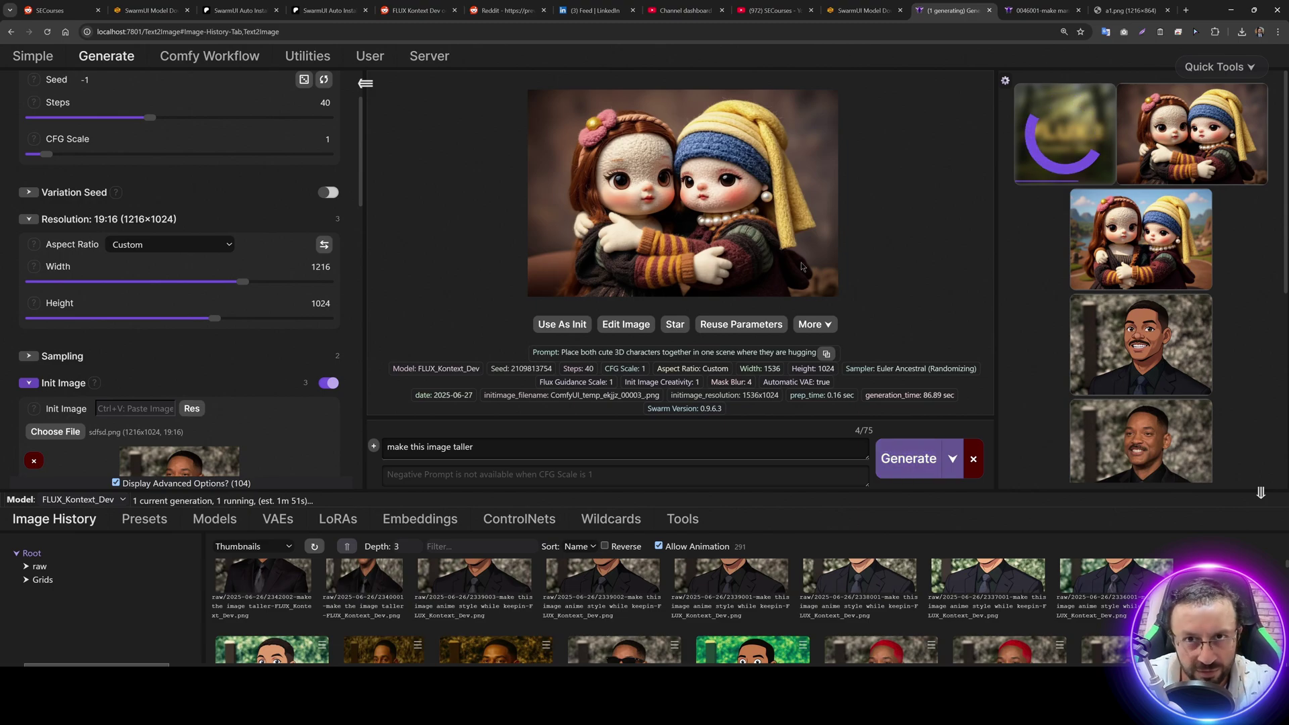
# Step: Examine the taller portrait in the enlarged view and compare it with the white-bordered init image
pyautogui.scroll(-3, 176, 339)
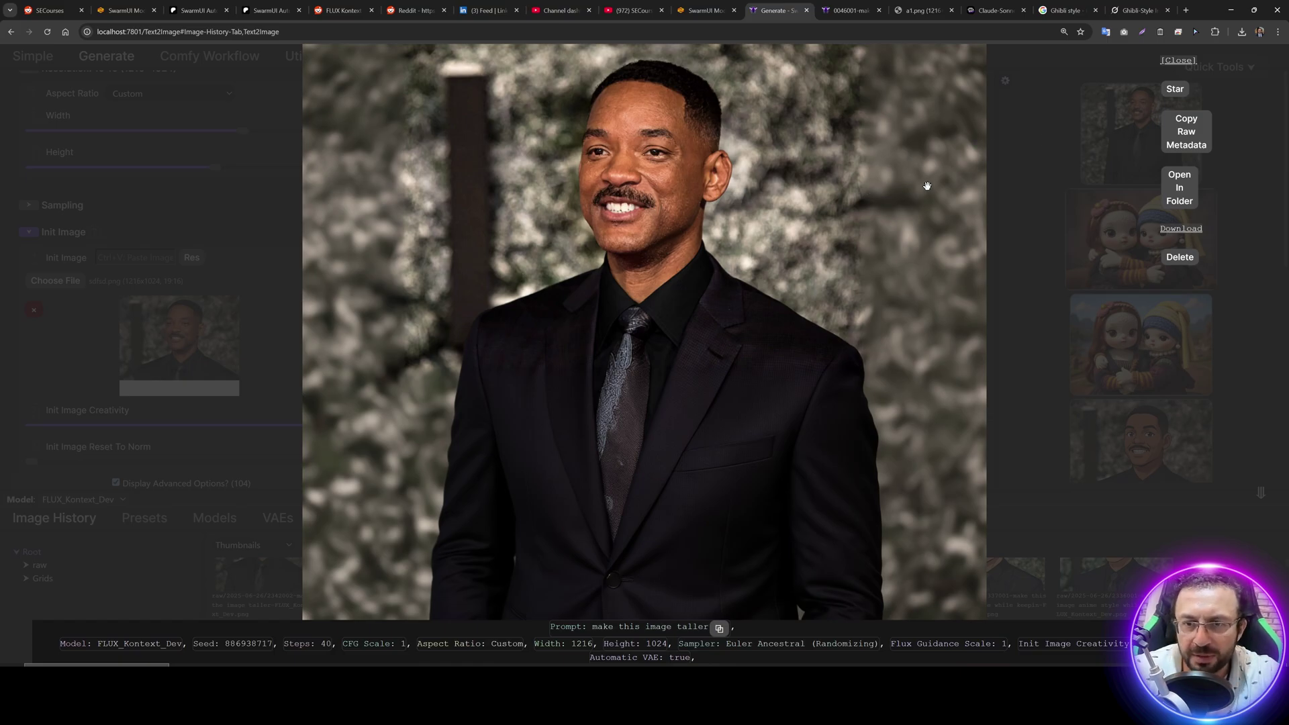
pyautogui.click(298, 269)
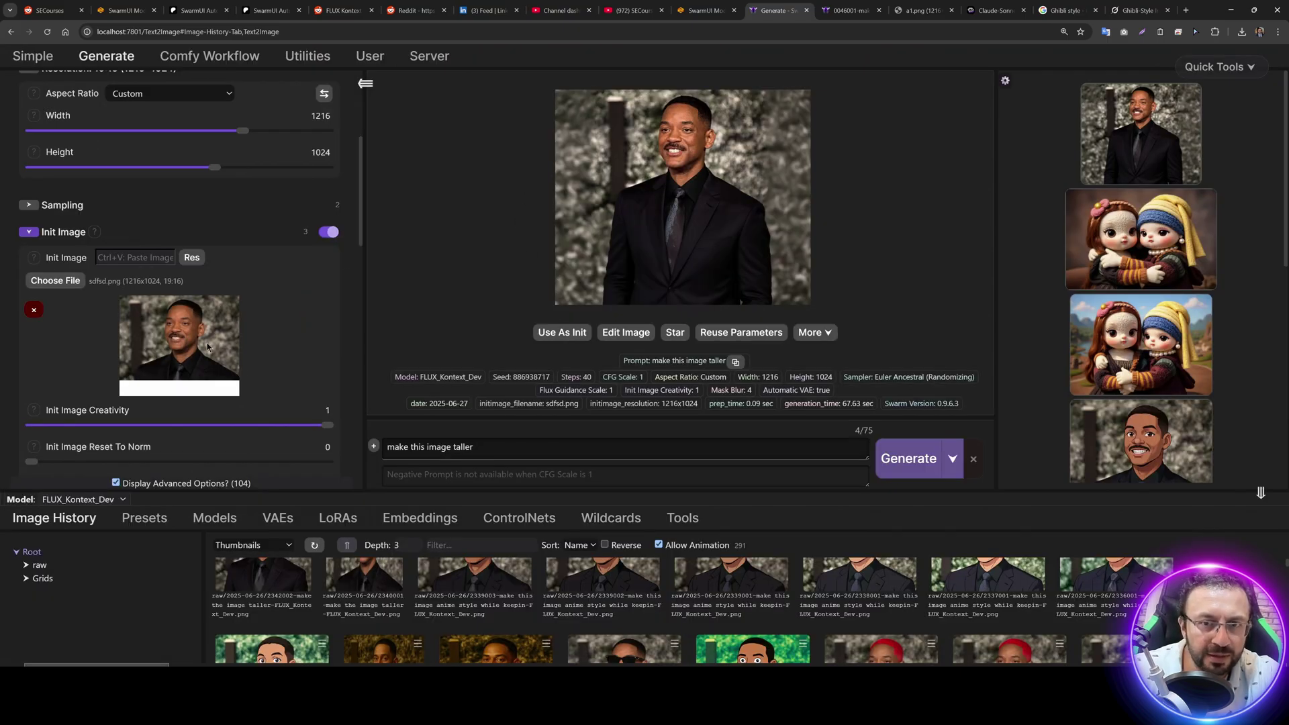
pyautogui.click(1088, 158)
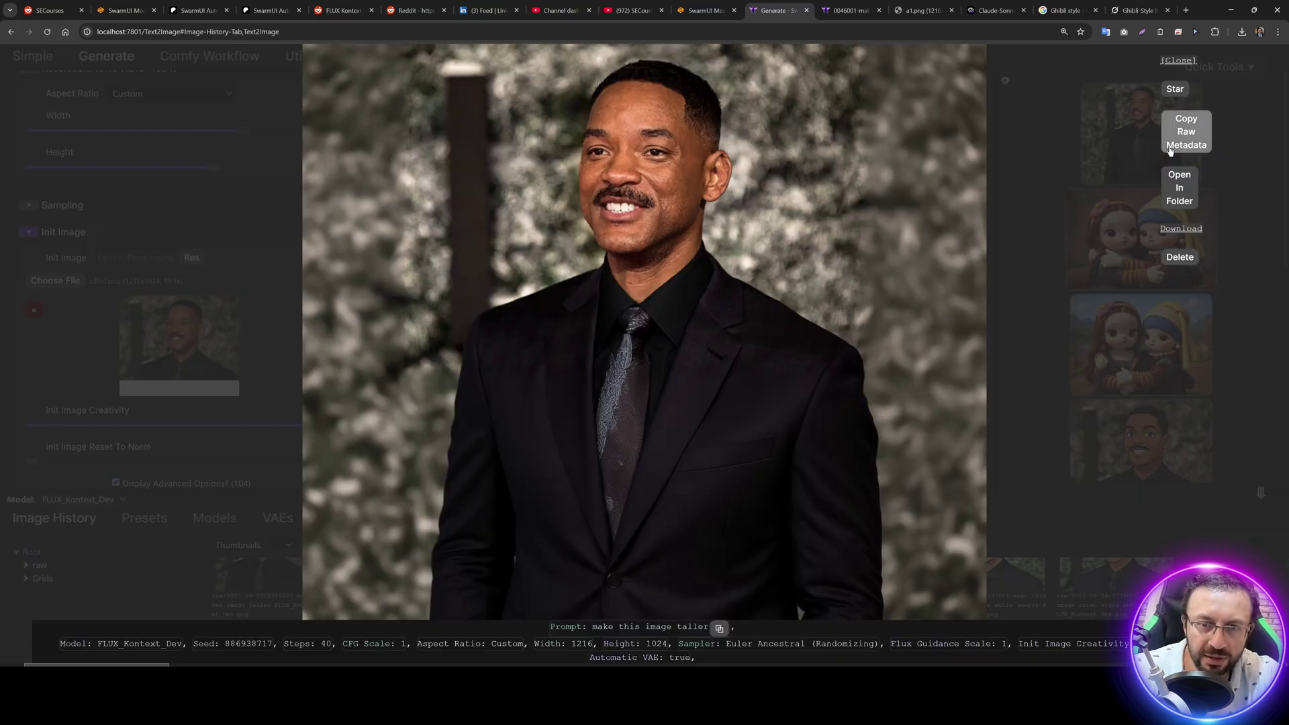
pyautogui.click(277, 223)
pyautogui.scroll(2, 276, 223)
pyautogui.scroll(-1, 276, 223)
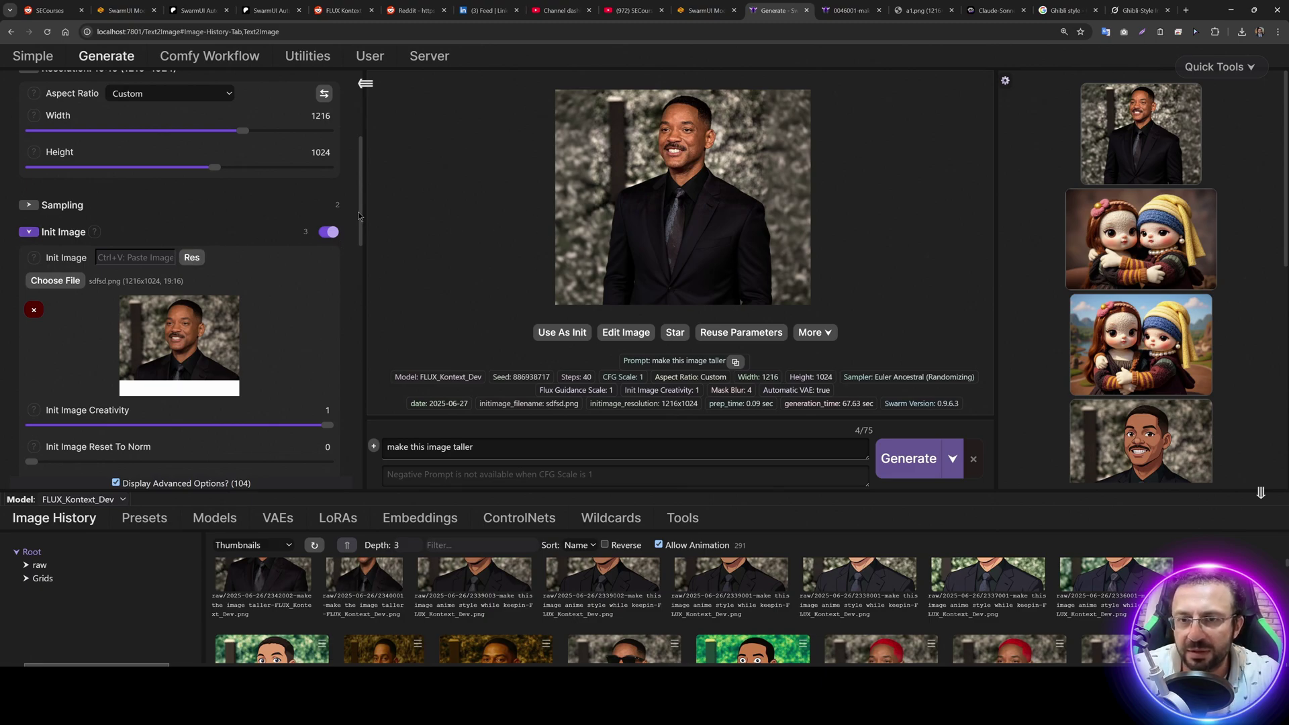
# Step: Replace the init image with Will Smith 2.jpg and set the resolution to its exact aspect ratio, 1216×864
pyautogui.click(33, 310)
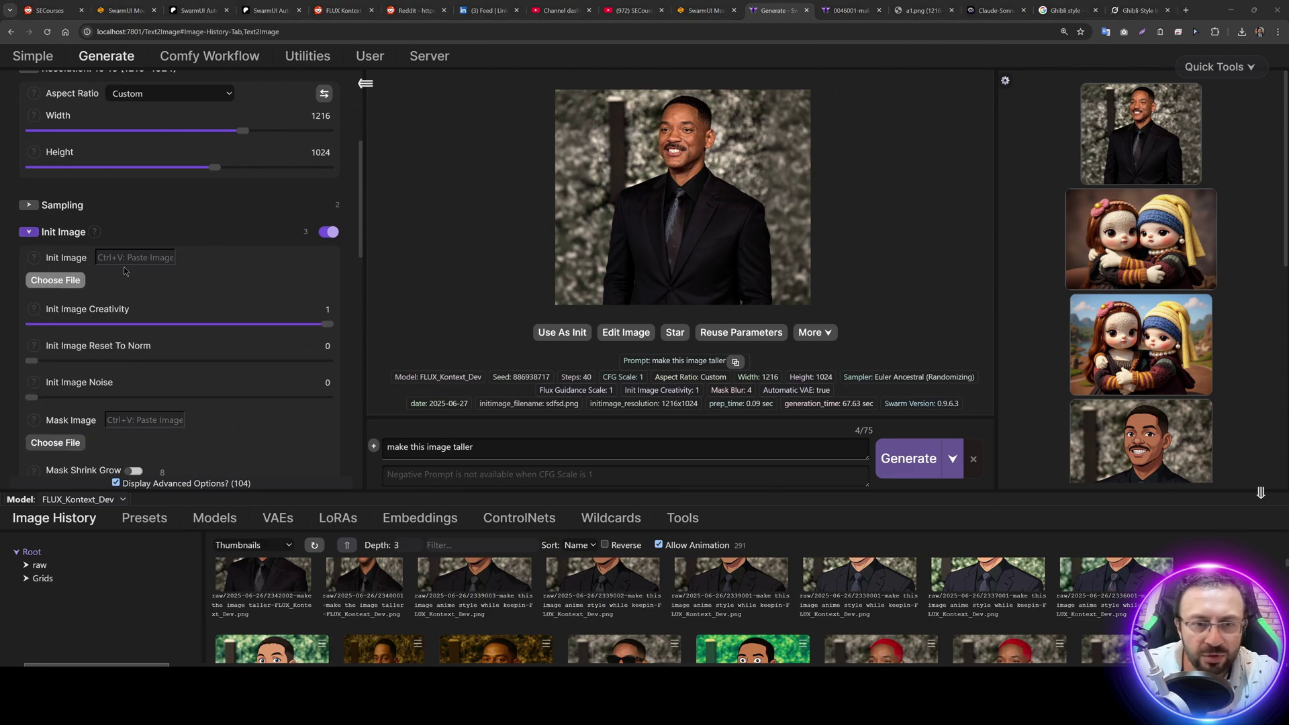
pyautogui.click(56, 281)
pyautogui.doubleClick(325, 128)
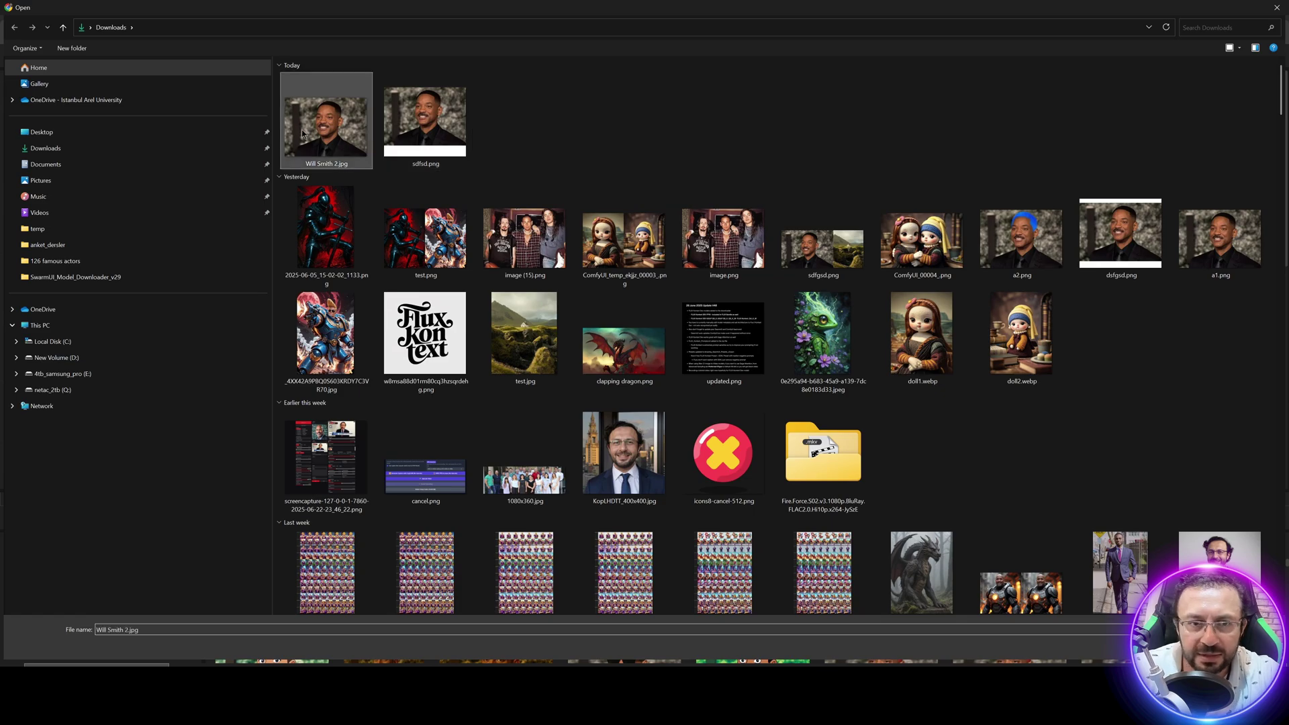
pyautogui.click(192, 257)
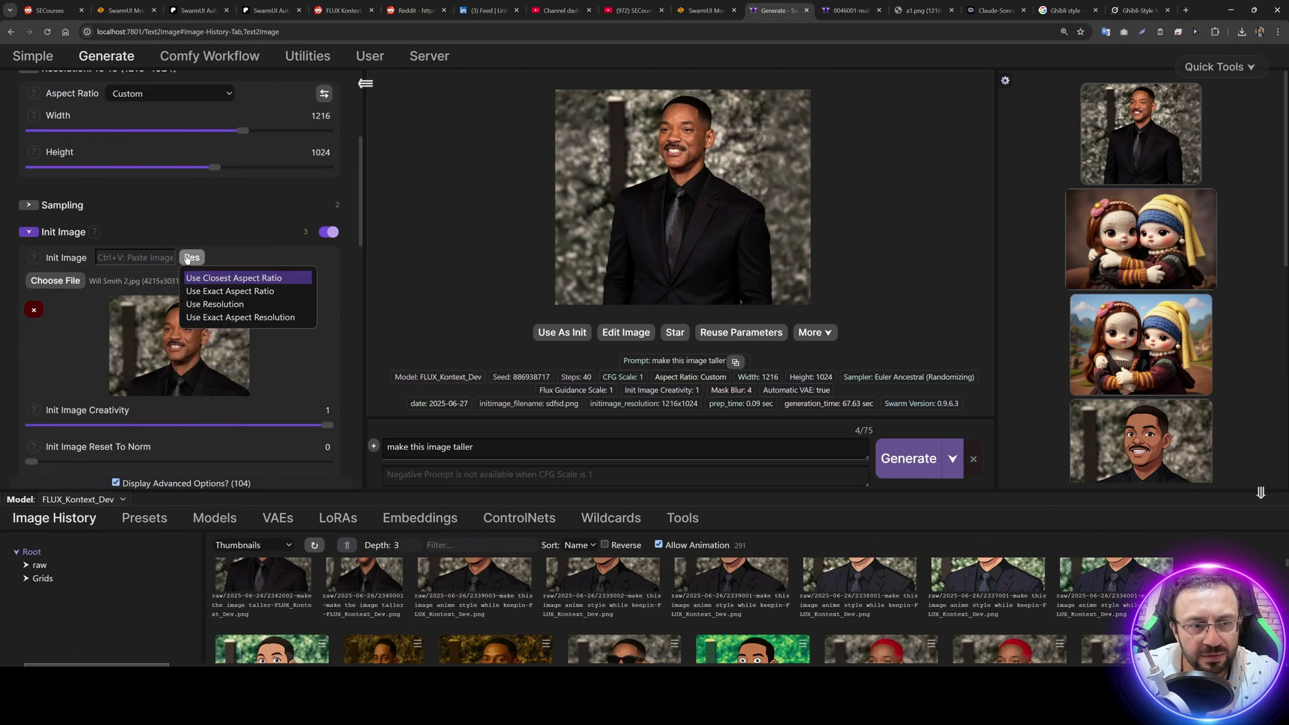
pyautogui.click(228, 291)
# Step: Replace the prompt with the full "Transform this image into a Studio Ghibli-style artwork" prompt from FLUX_Kontext_Prompts.txt and generate the image
pyautogui.moveTo(482, 448); pyautogui.dragTo(395, 447)
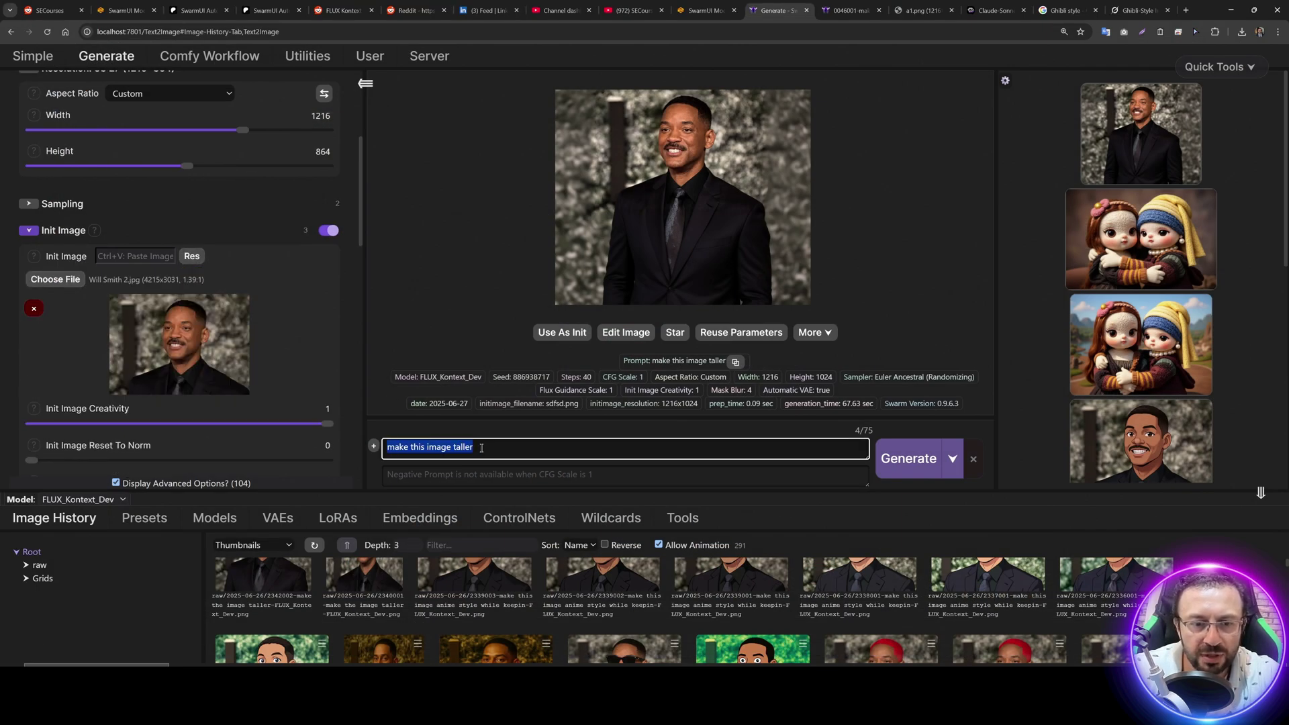
pyautogui.write('Transform this image into a Studio Ghibli-style artwork. Recreate the scene with vibrant yet soft, hand-painted colors, lush and detailed natural backgrounds, and whimsical, dreamlike elements. Emphasize smooth, clean lines, a warm and nostalgic atmosphere, and intricate textures inspired by films like Spirited Away and My Neighbor Totoro. Add subtle magical or fantastical touches, such as glowing fireflies, gentle wind effects, or faint sparkles, while preserving the core composition and subjects of the original image. Use a painterly, 2D anime style with a focus on emotional depth and serene beauty.')
pyautogui.click(909, 397)
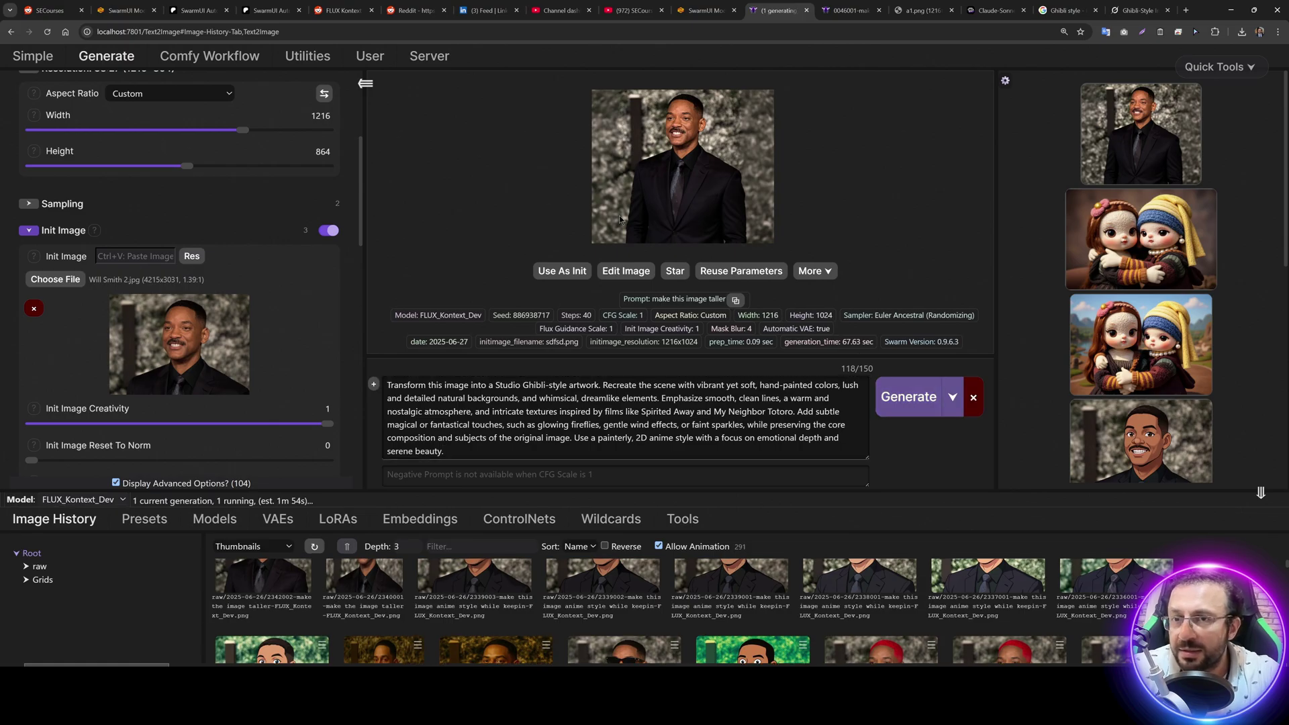
# Step: Review the Ghibli prompt in FLUX_Kontext_Prompts.txt in Notepad++ and in the Grok chat, then return to SwarmUI
pyautogui.hotkey('alt', 'Tab')
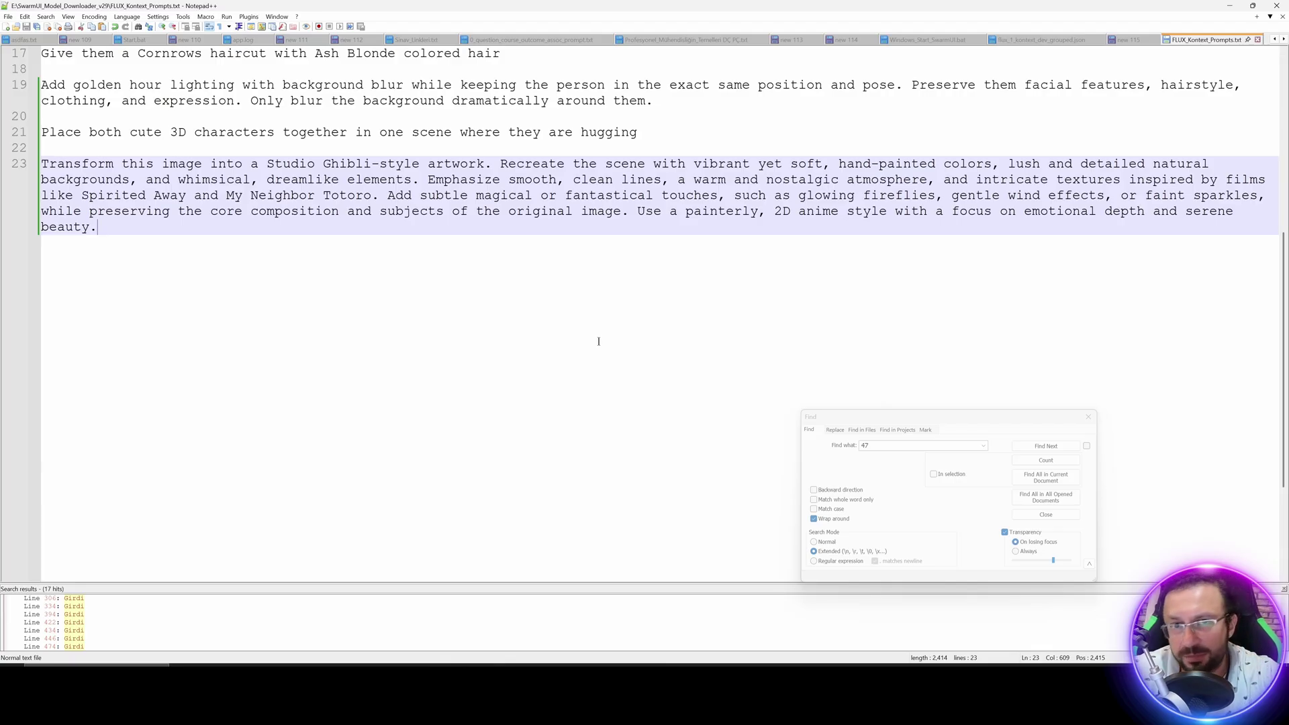
pyautogui.click(1230, 6)
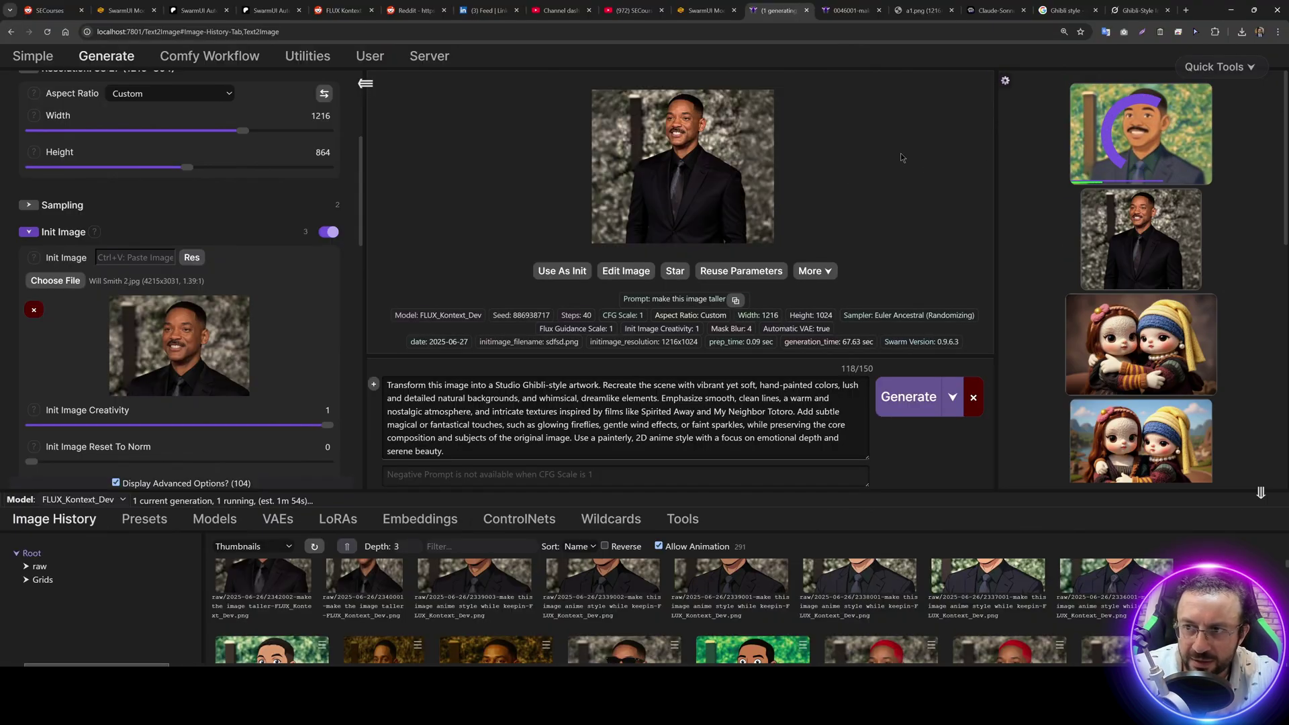
pyautogui.hotkey('ctrl', '9')
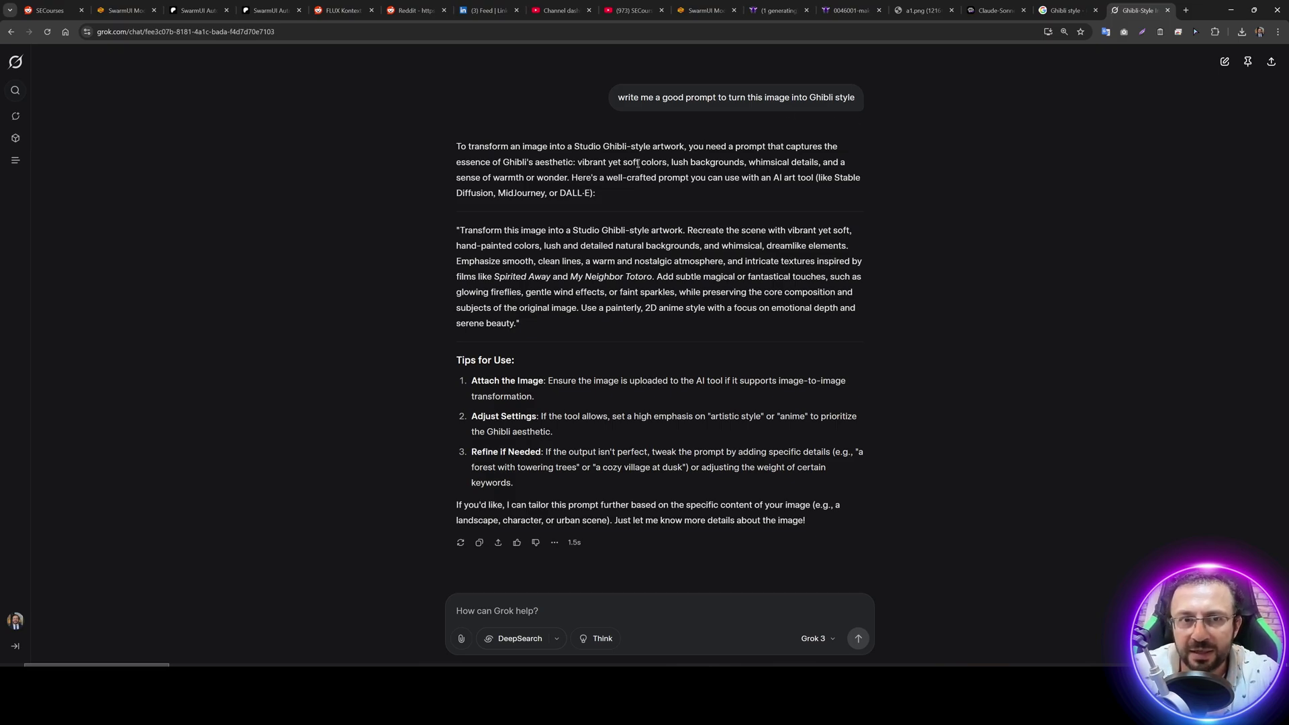
pyautogui.click(777, 10)
# Step: Examine the Ghibli-style portrait in the enlarged view and close it
pyautogui.click(1144, 159)
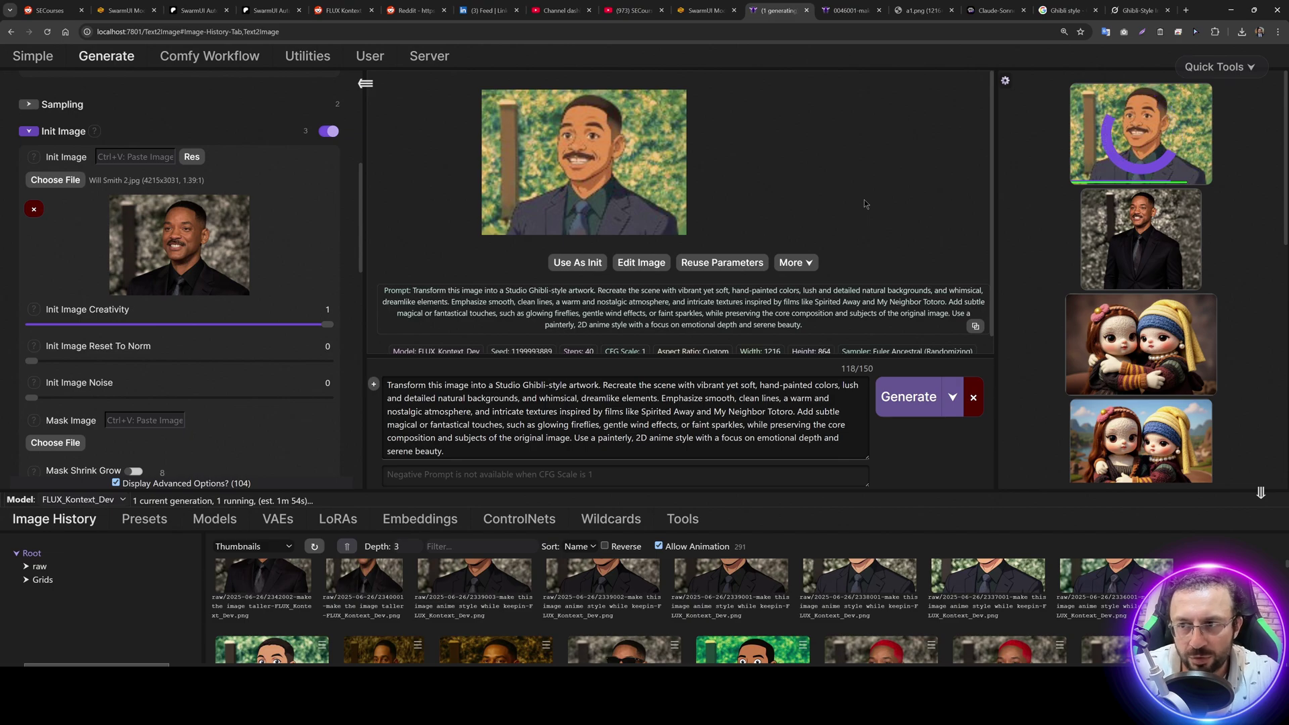
pyautogui.click(675, 162)
pyautogui.click(734, 161)
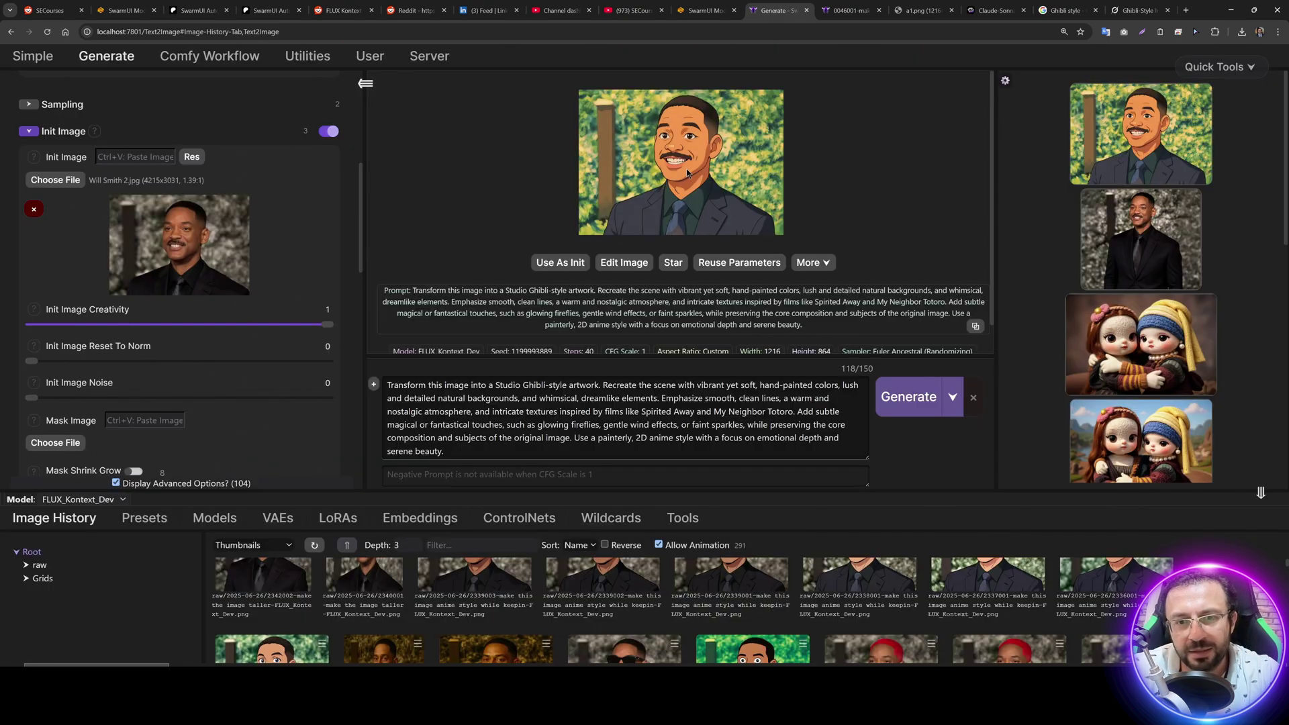
pyautogui.click(716, 161)
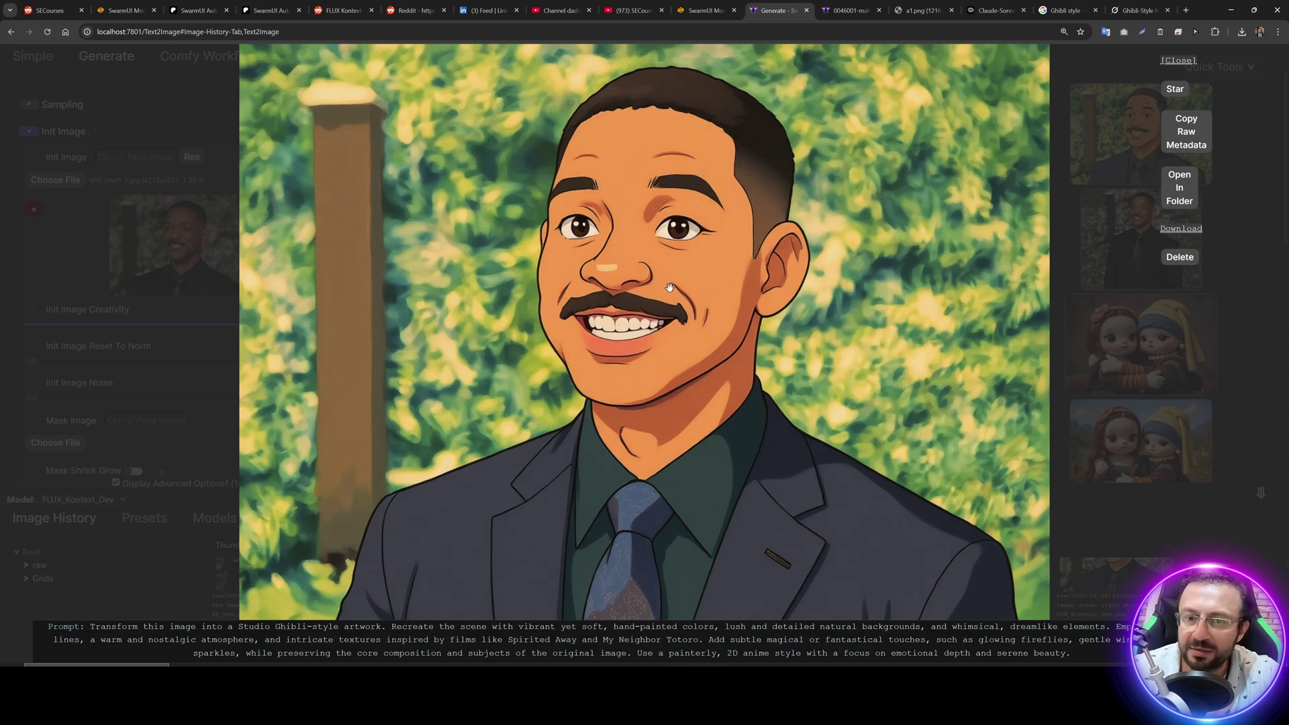
pyautogui.click(180, 270)
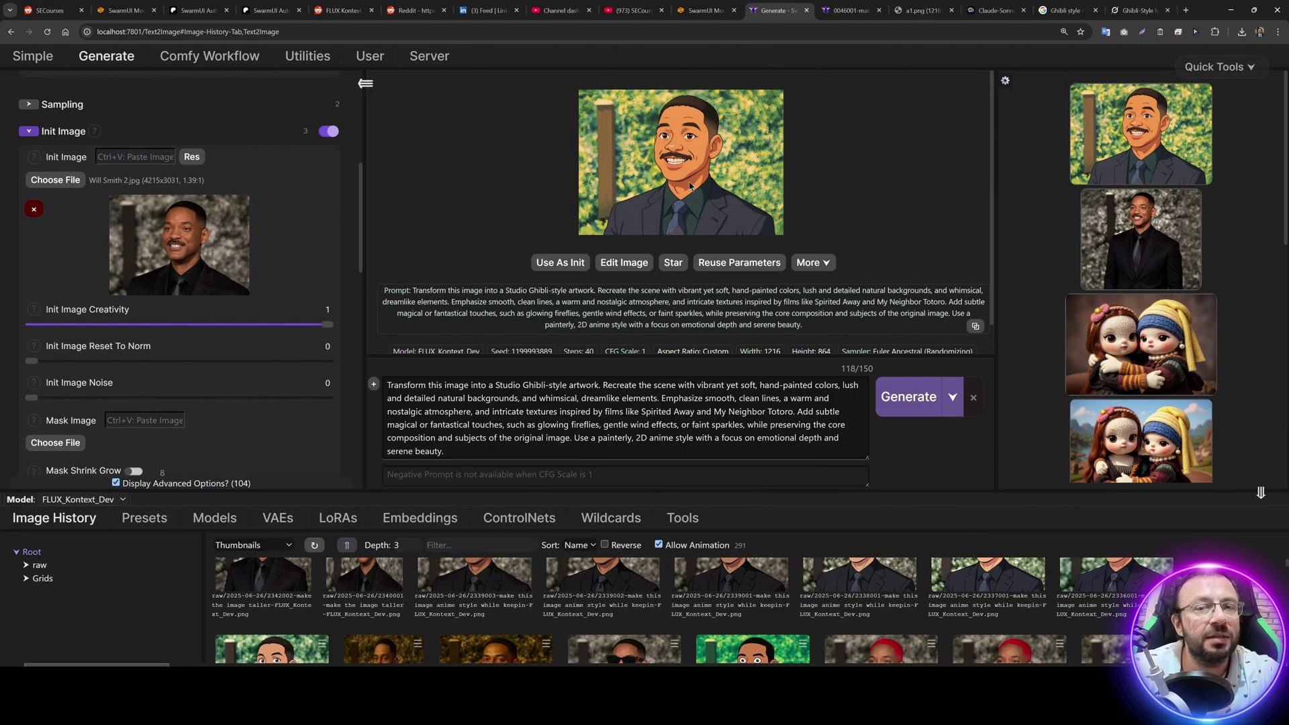
# Step: Enlarge the lower browsing area and list the available models
pyautogui.scroll(3, 200, 222)
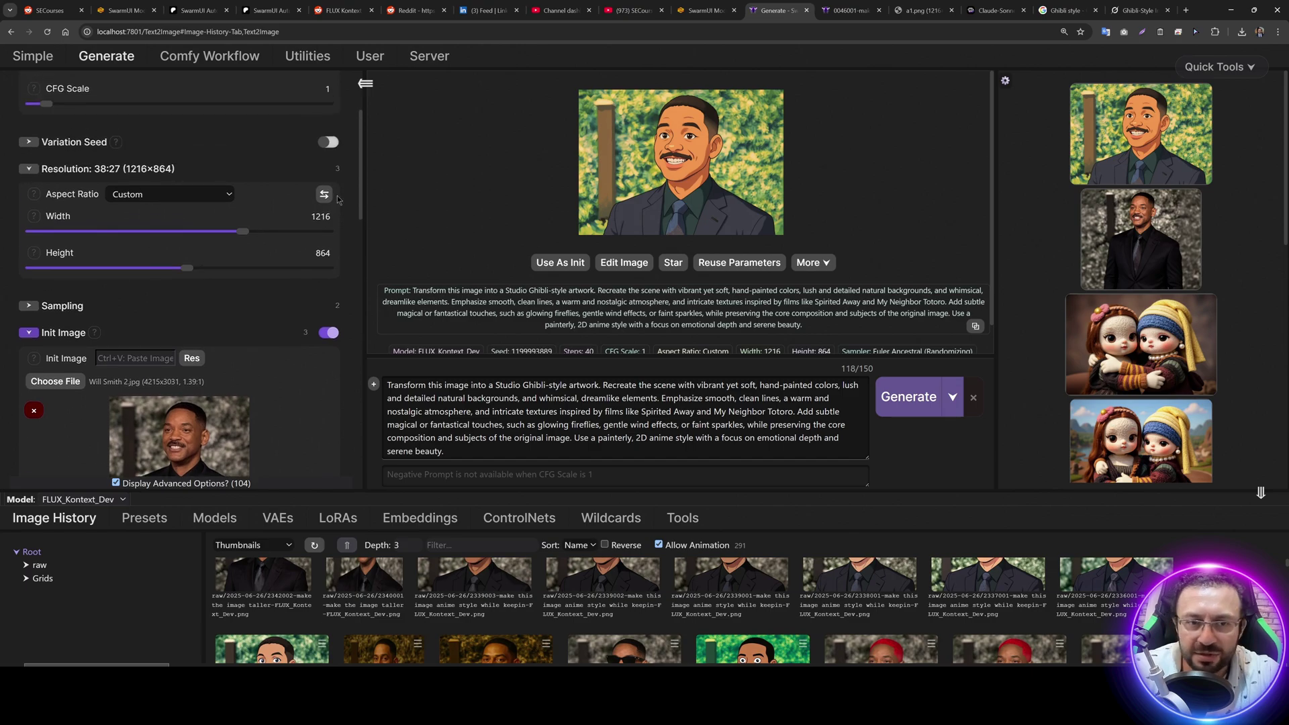
pyautogui.scroll(-1, 641, 230)
pyautogui.scroll(-2, 301, 295)
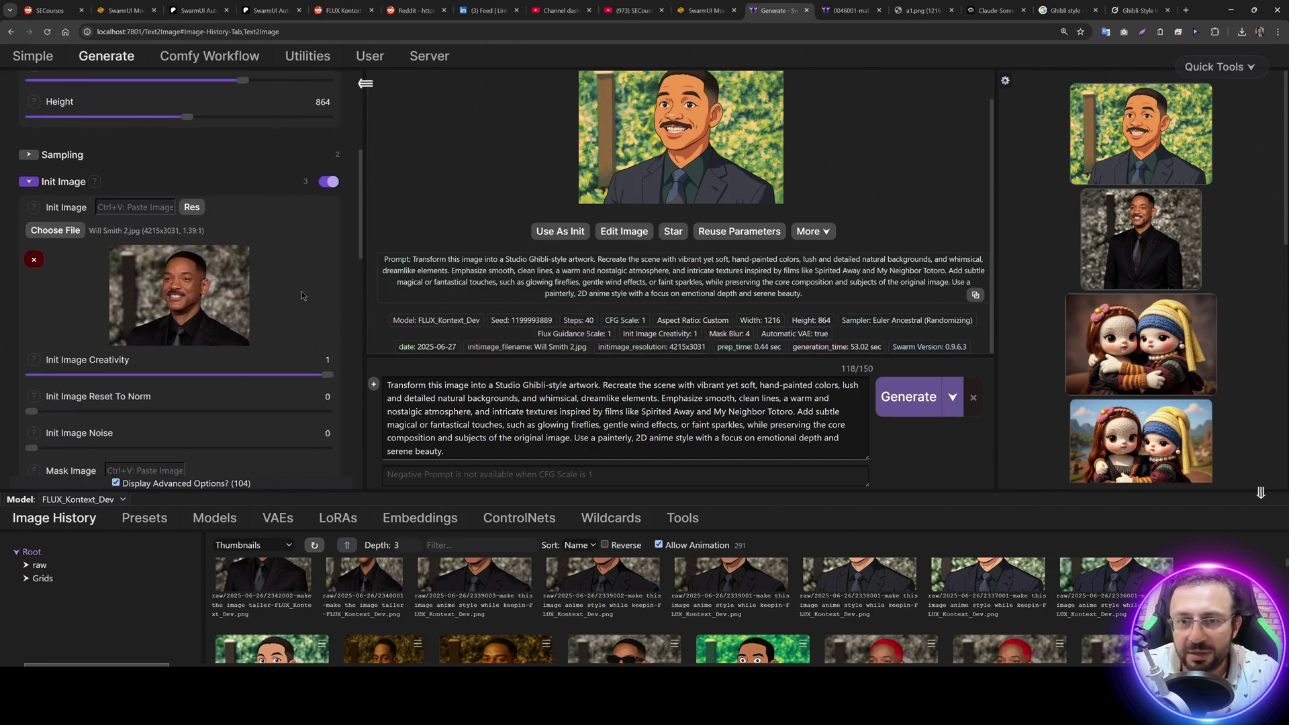
pyautogui.moveTo(389, 503); pyautogui.dragTo(389, 434)
pyautogui.scroll(2, 291, 168)
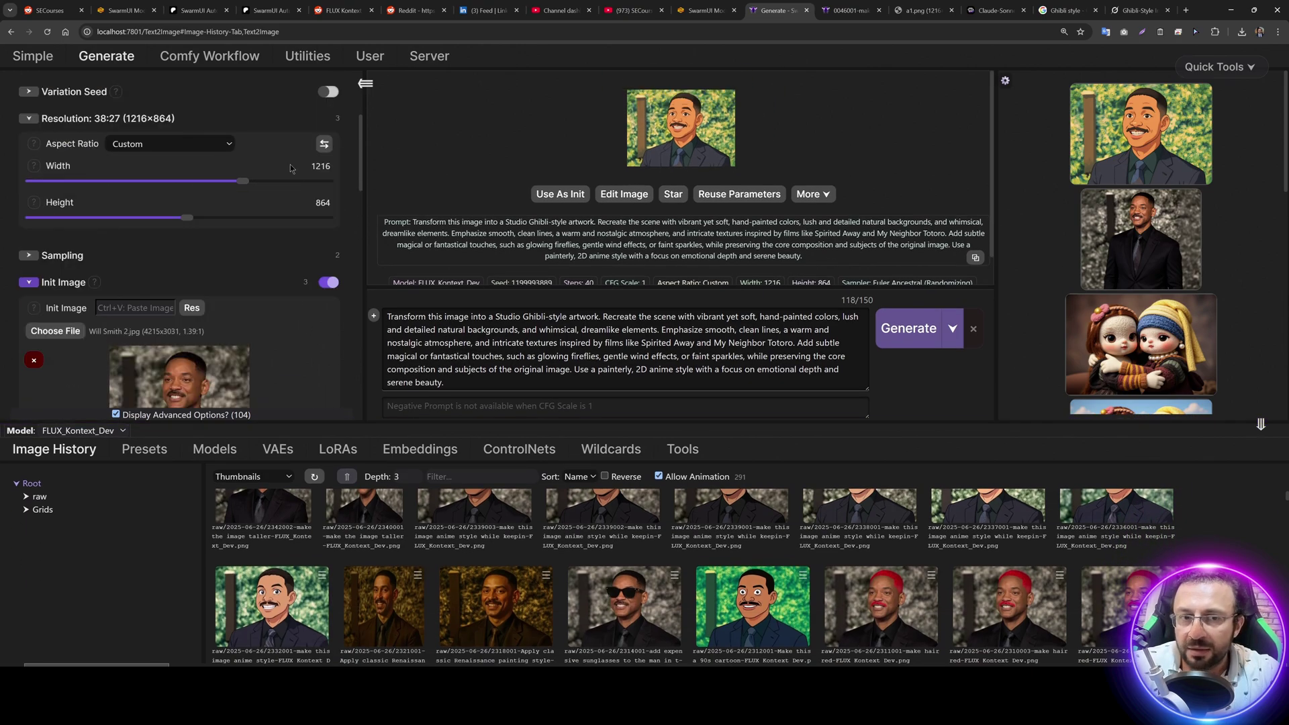
pyautogui.click(208, 450)
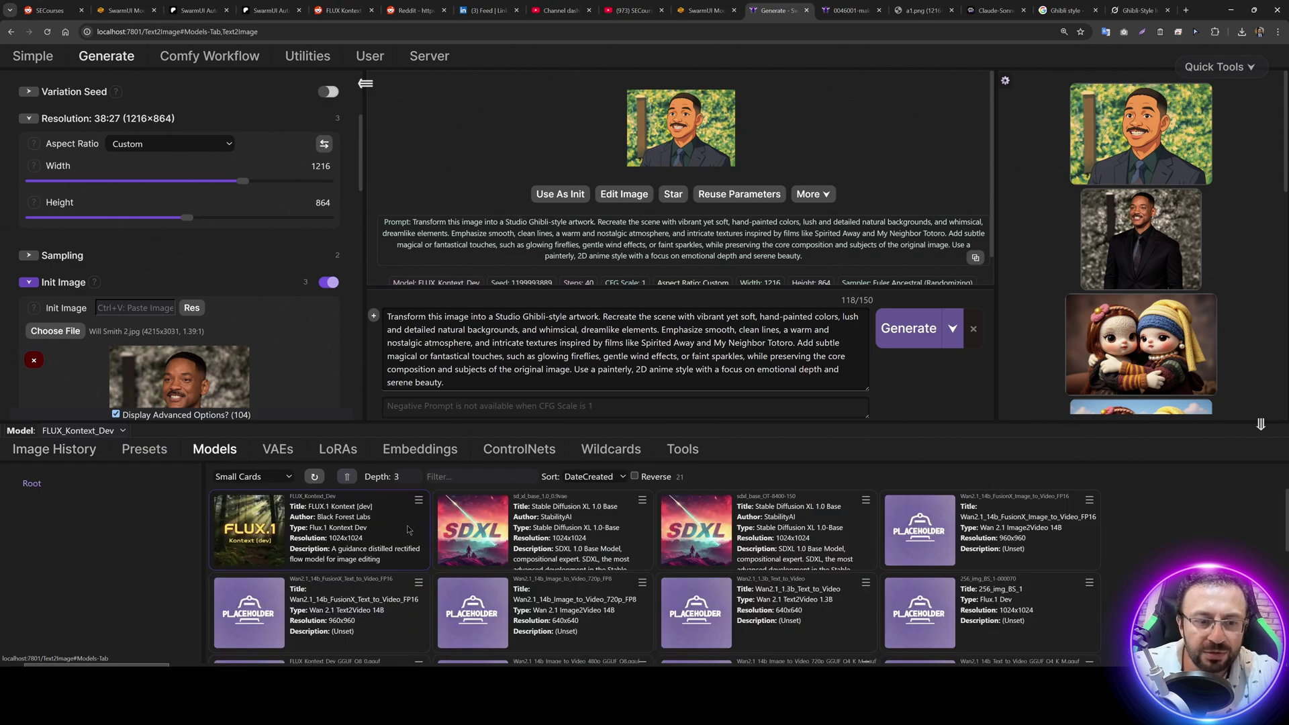
# Step: Set the Standard Resolution in the FLUX.1 Kontext [dev] metadata to 1280x1280 and save it
pyautogui.click(418, 504)
pyautogui.click(457, 541)
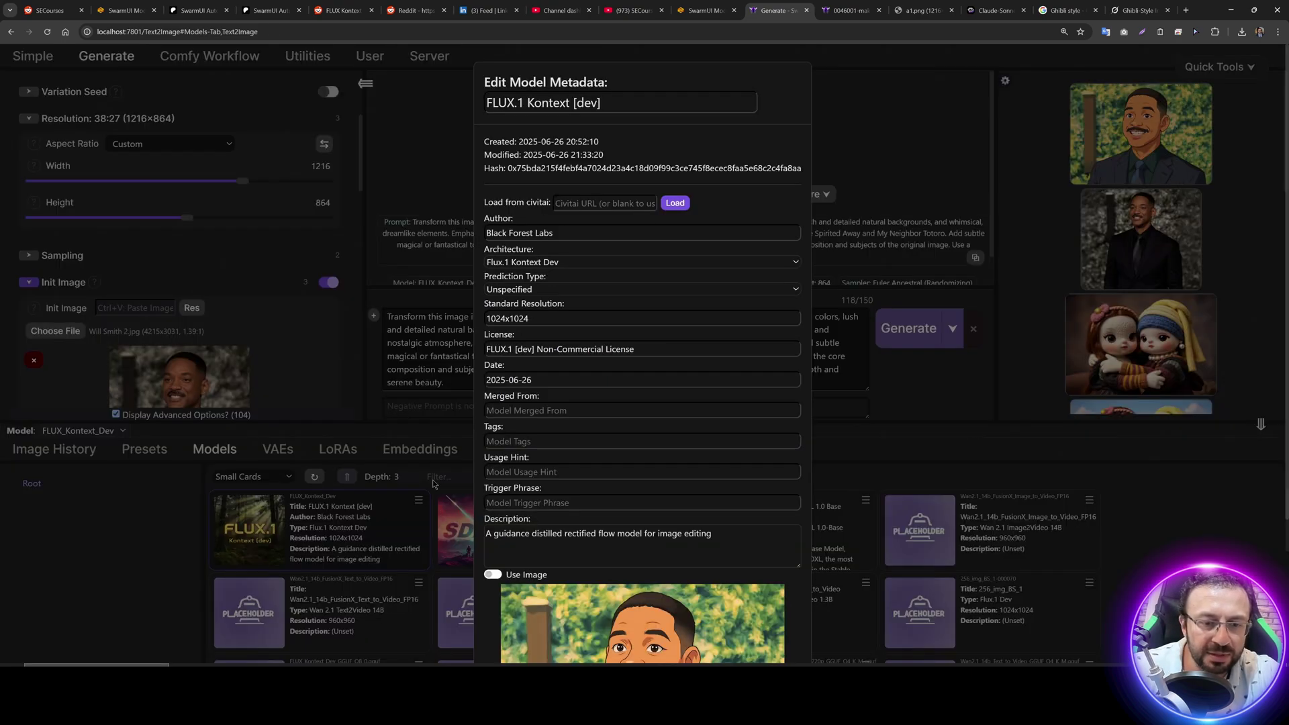
pyautogui.click(510, 318)
pyautogui.hotkey('ctrl', 'a')
pyautogui.press('BackSpace')
pyautogui.write('1280')
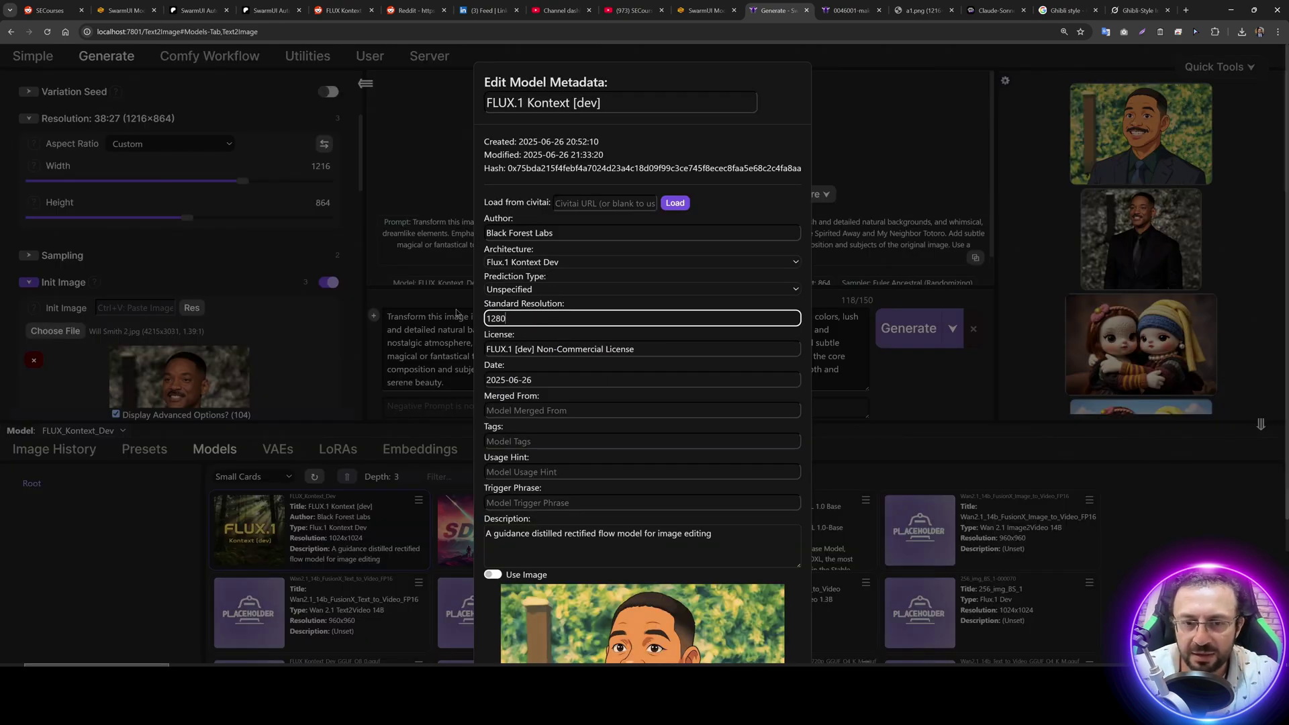
pyautogui.write('x1280')
pyautogui.scroll(-3, 685, 372)
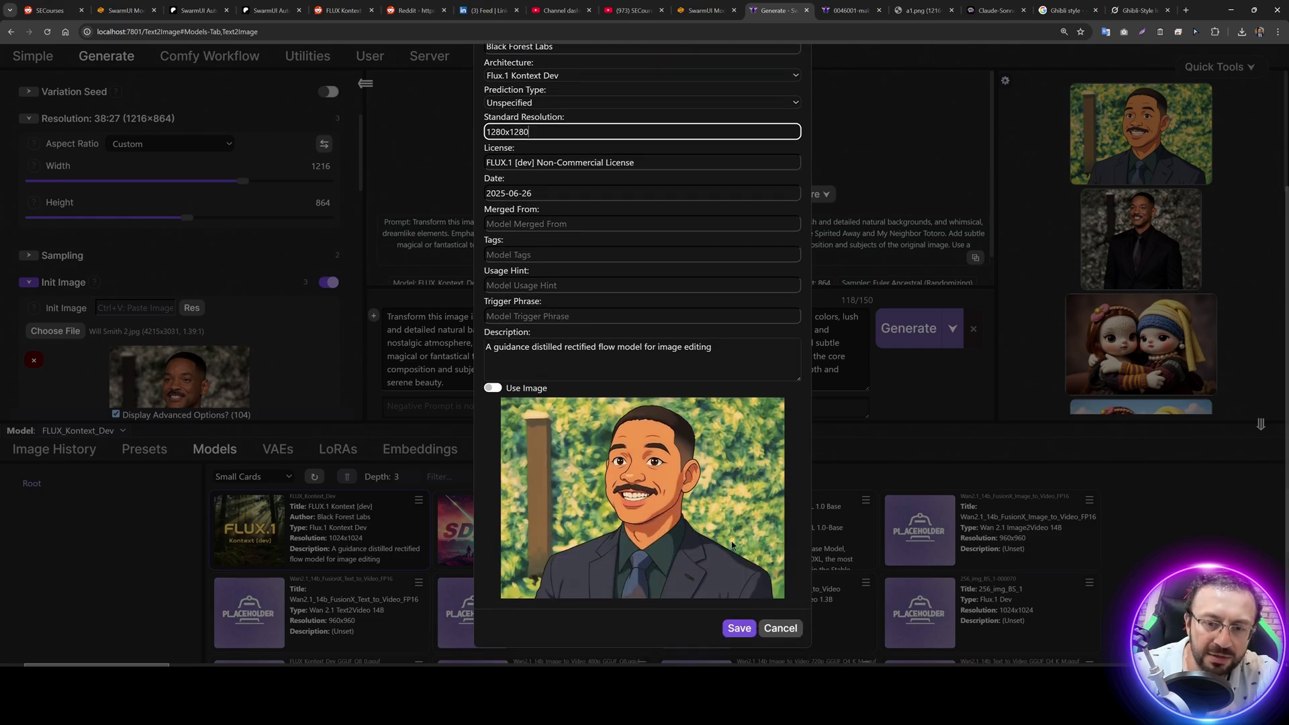
pyautogui.click(739, 627)
# Step: Reselect the FLUX.1 Kontext [dev] model, set the resolution to the init image's exact aspect ratio, 1504×1088, and generate the image
pyautogui.click(192, 308)
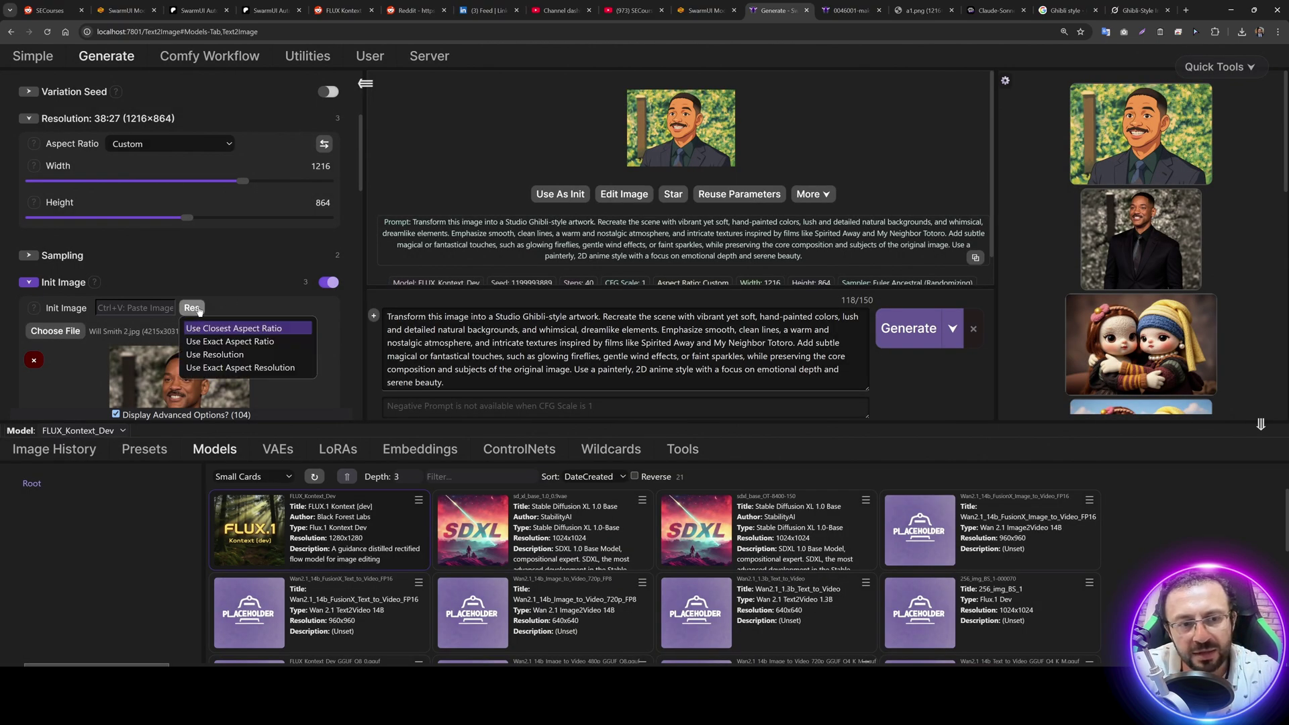
pyautogui.click(462, 512)
pyautogui.click(265, 523)
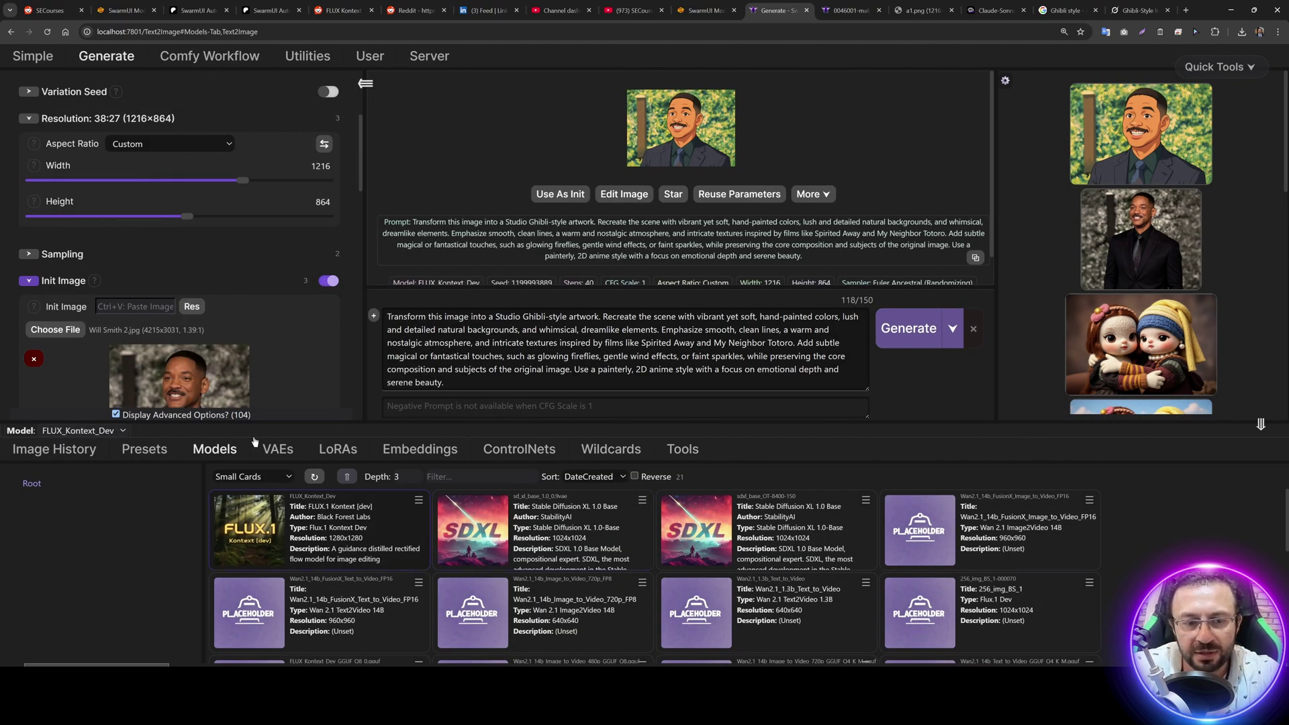
pyautogui.click(199, 305)
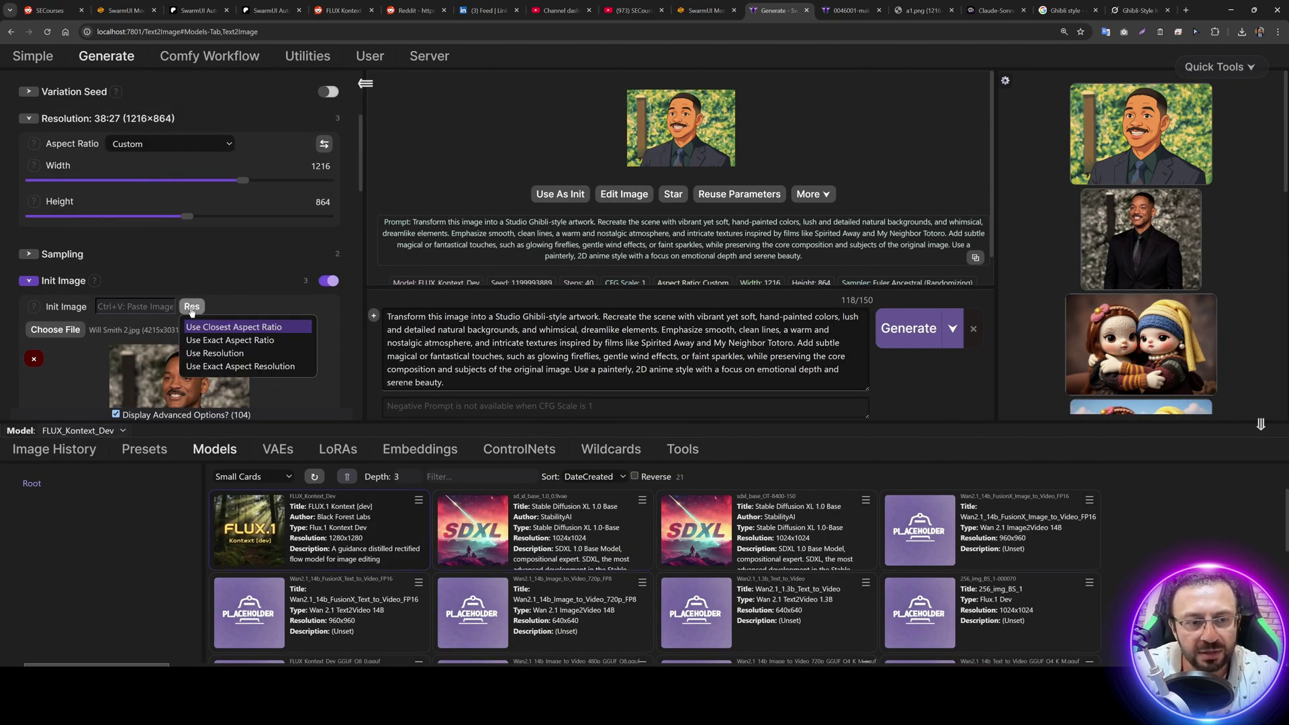
pyautogui.click(232, 341)
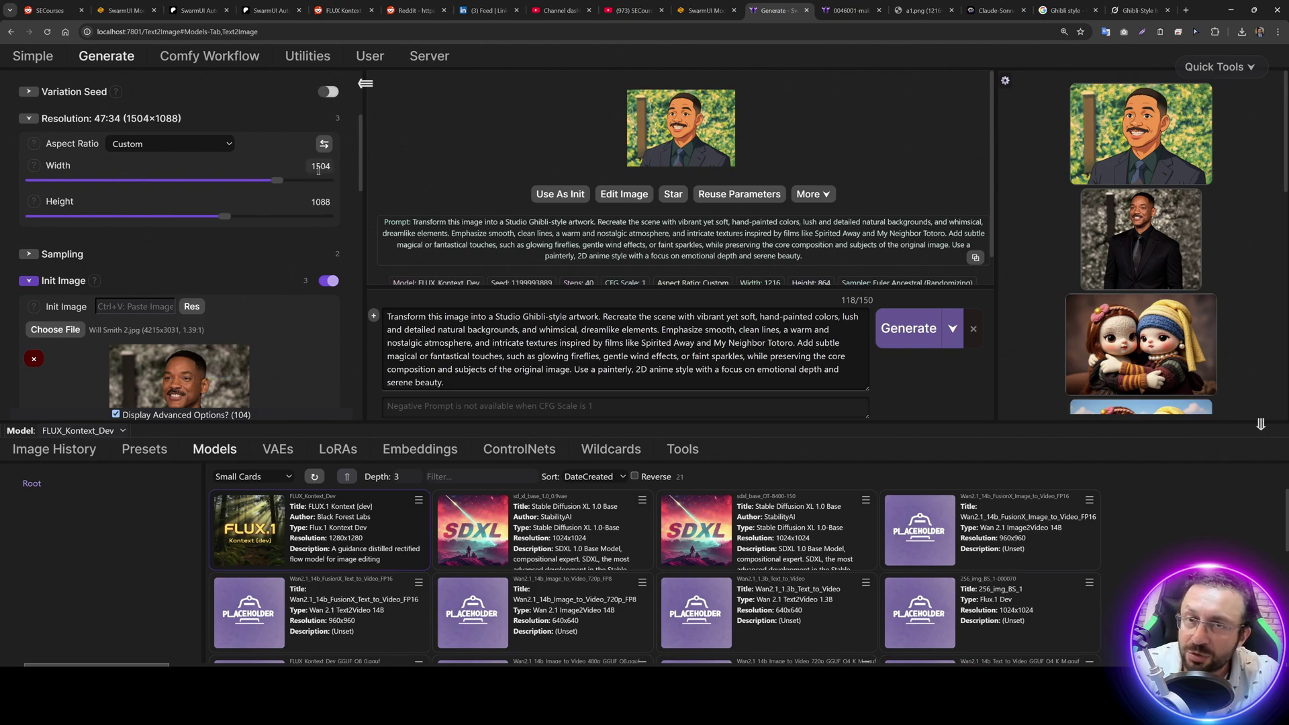
pyautogui.click(909, 329)
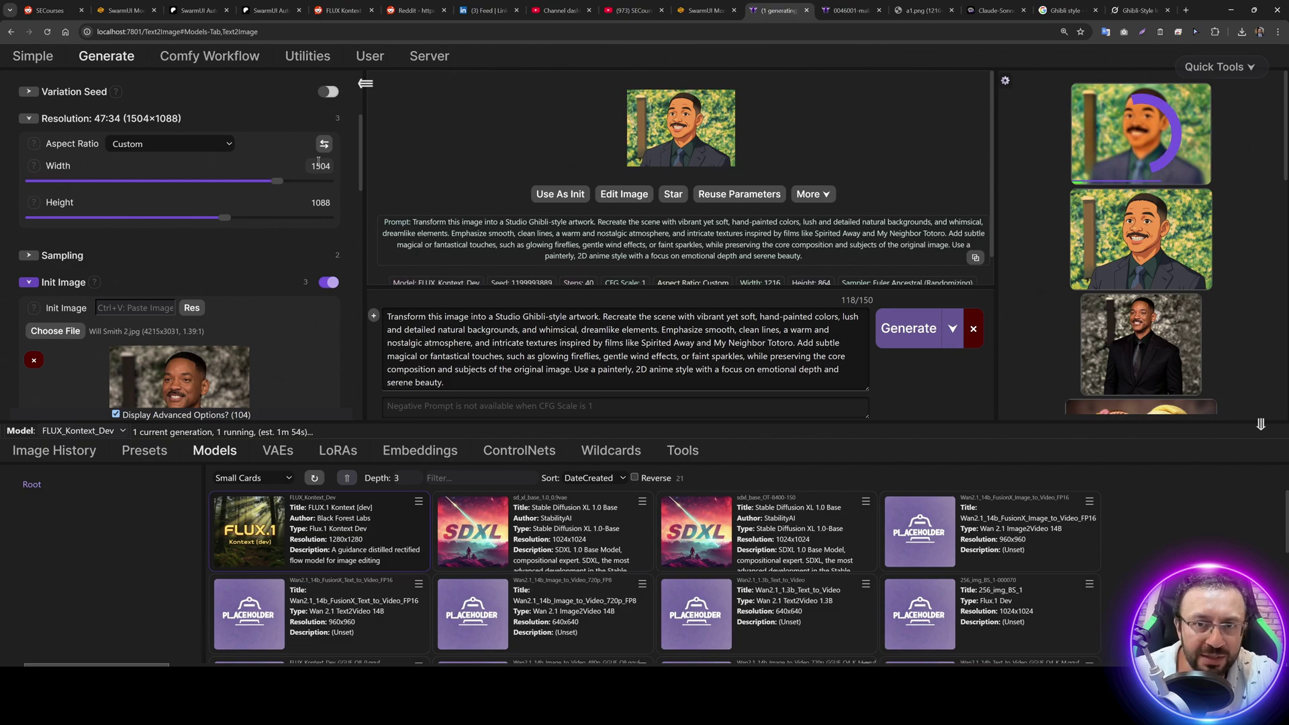
pyautogui.scroll(-2, 280, 294)
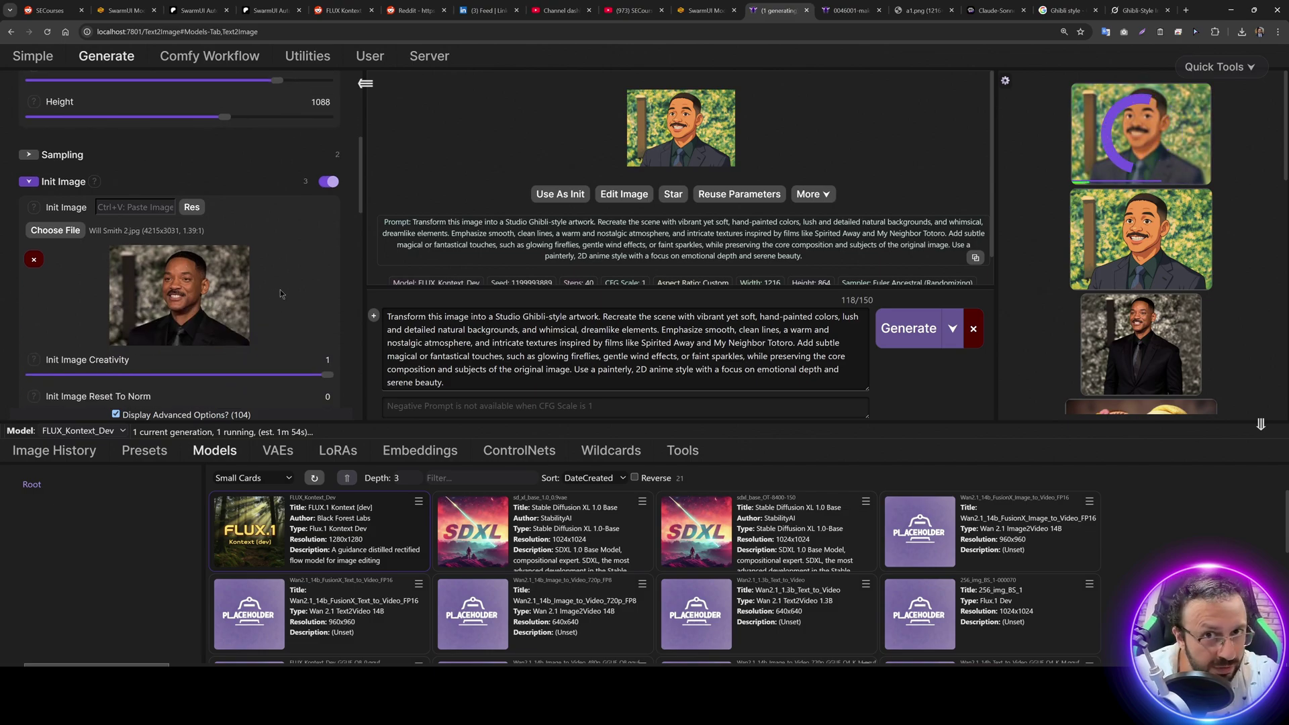
pyautogui.scroll(-1, 280, 294)
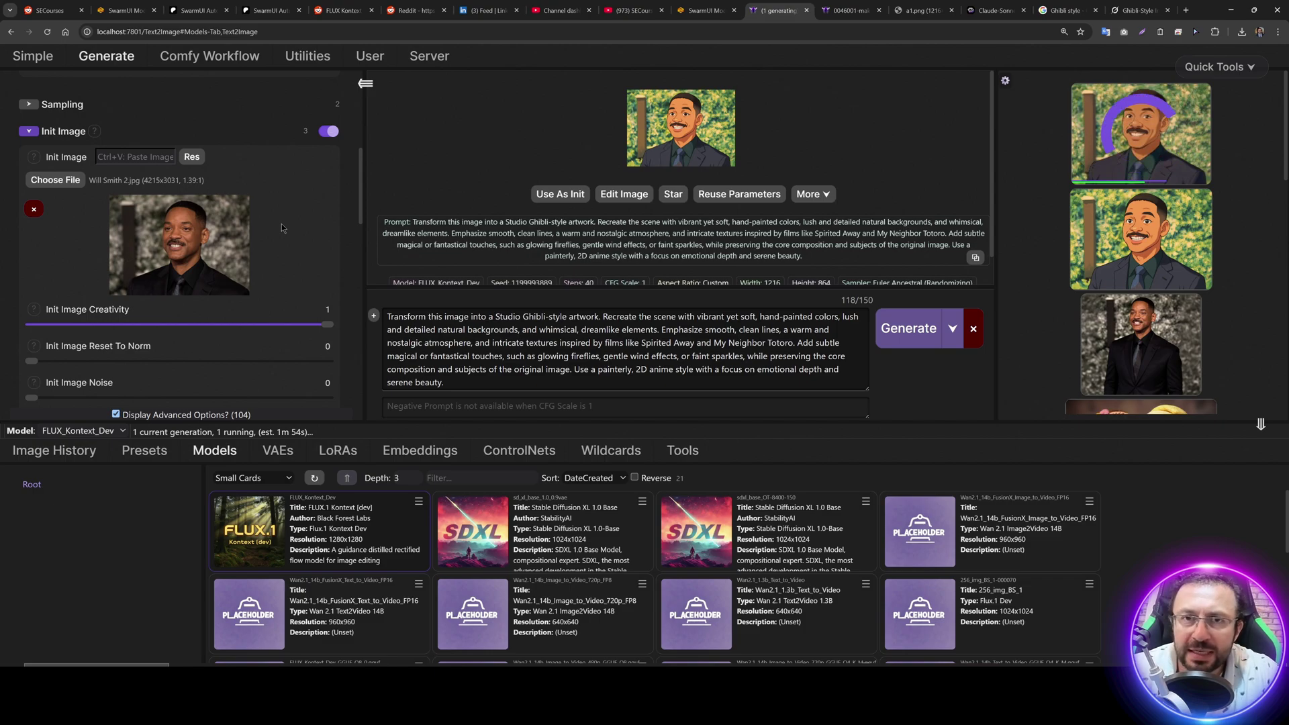
pyautogui.scroll(-1, 281, 224)
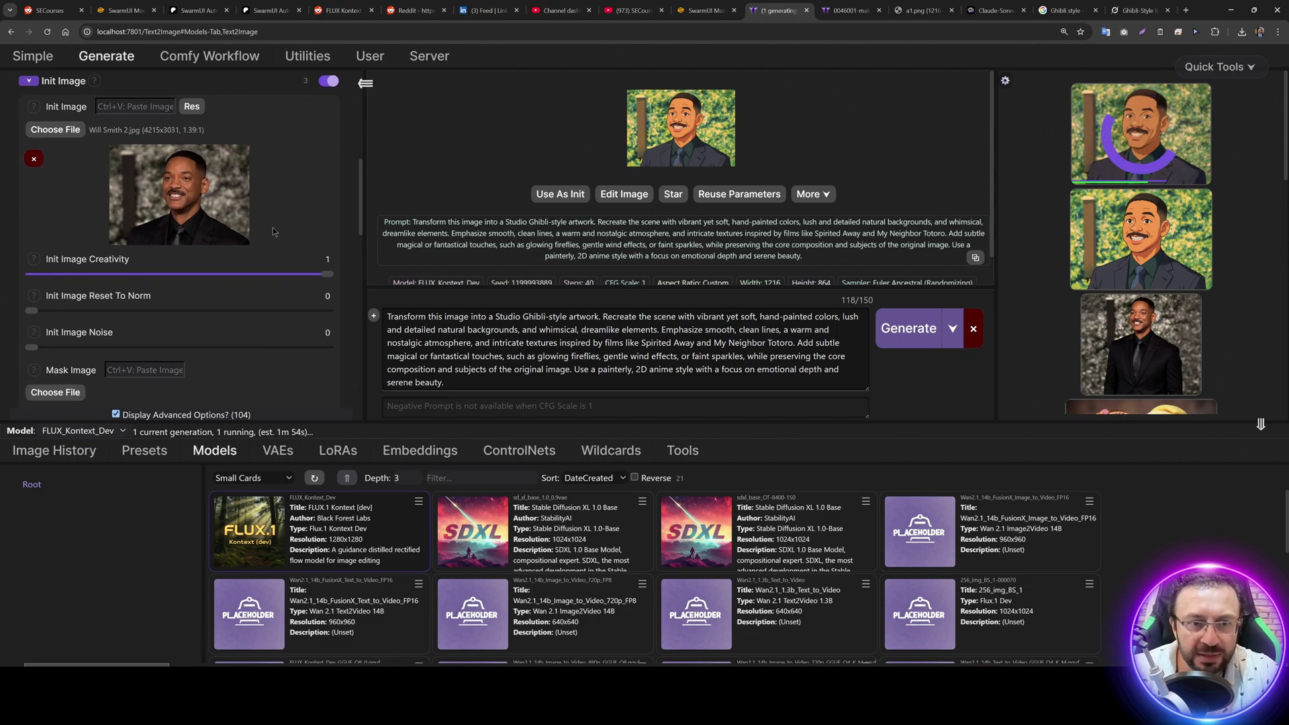
pyautogui.scroll(4, 285, 223)
pyautogui.scroll(1, 271, 227)
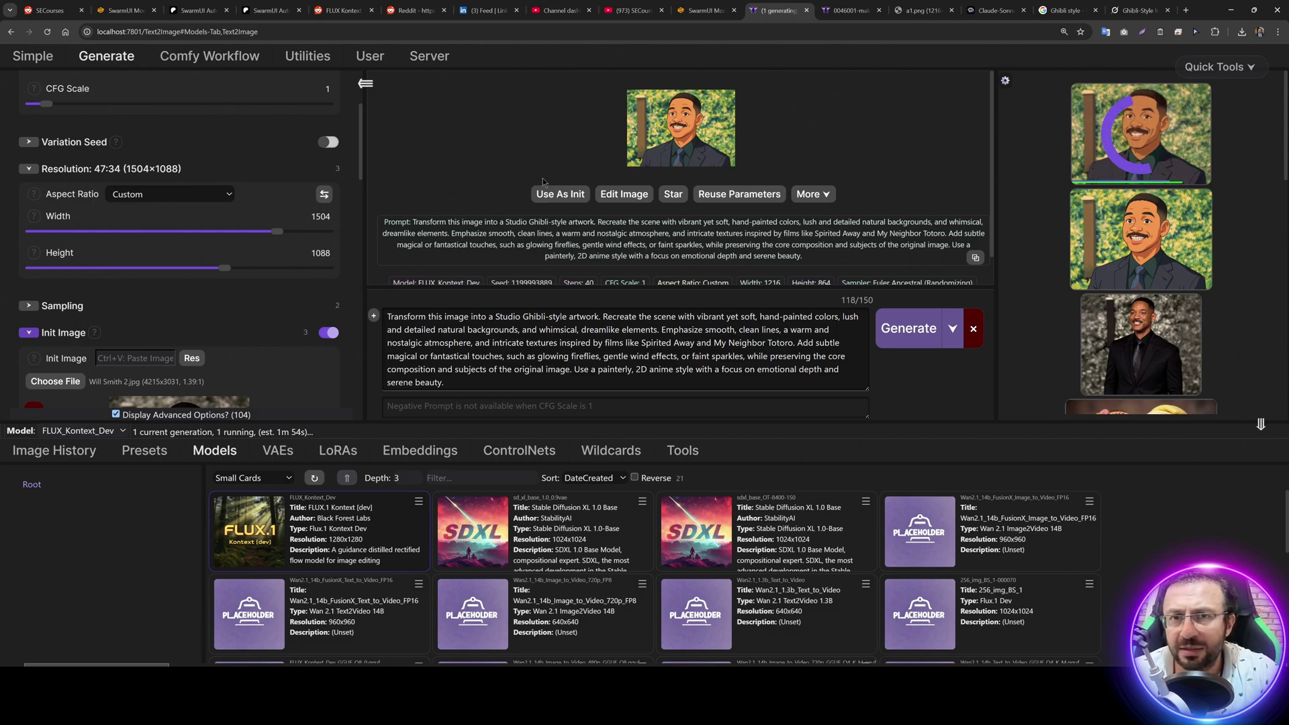
pyautogui.scroll(-2, 269, 225)
pyautogui.scroll(2, 269, 224)
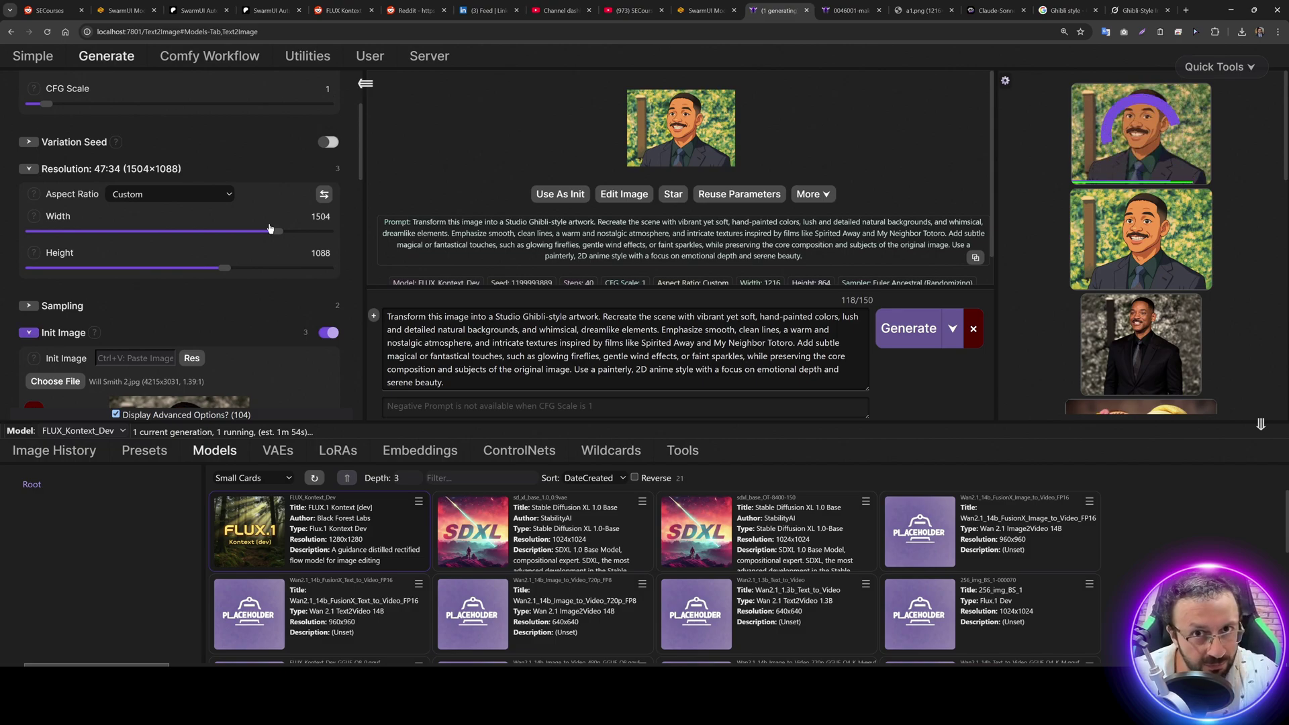
pyautogui.scroll(-3, 267, 246)
# Step: Compare the two latest Ghibli-style portraits in the enlarged view and close it
pyautogui.click(722, 105)
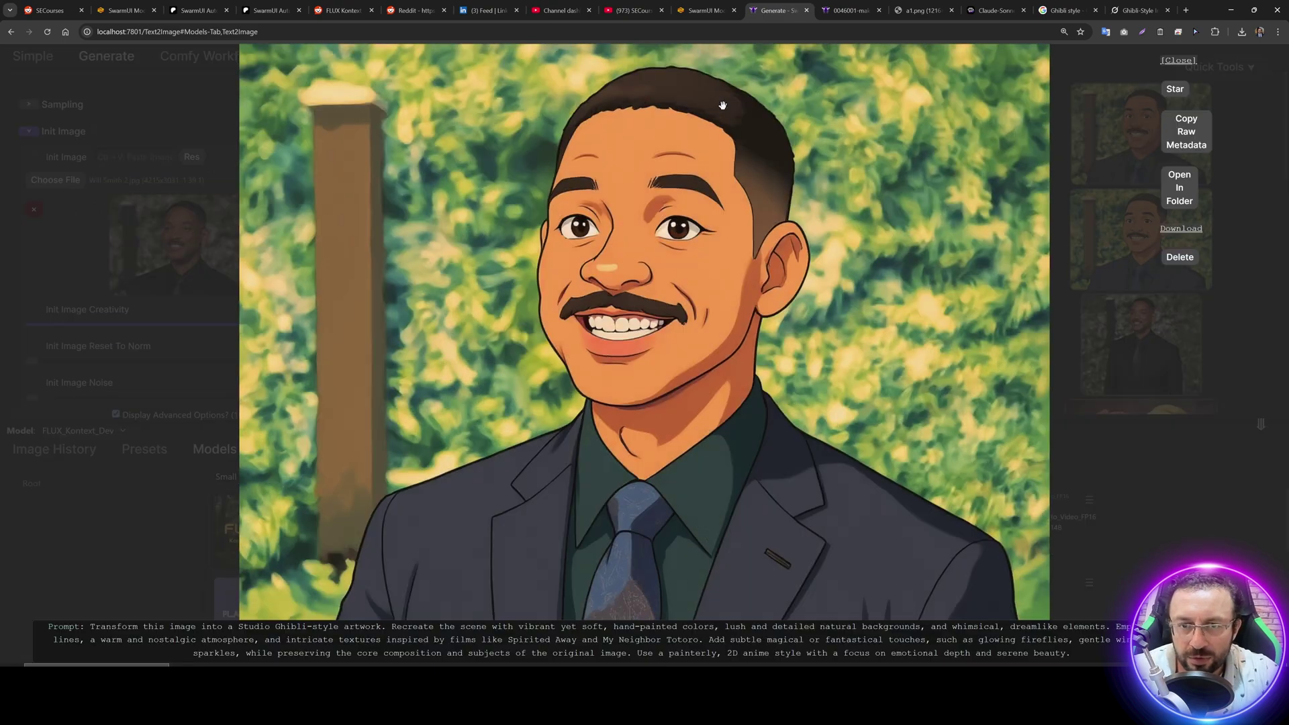
pyautogui.press('Right')
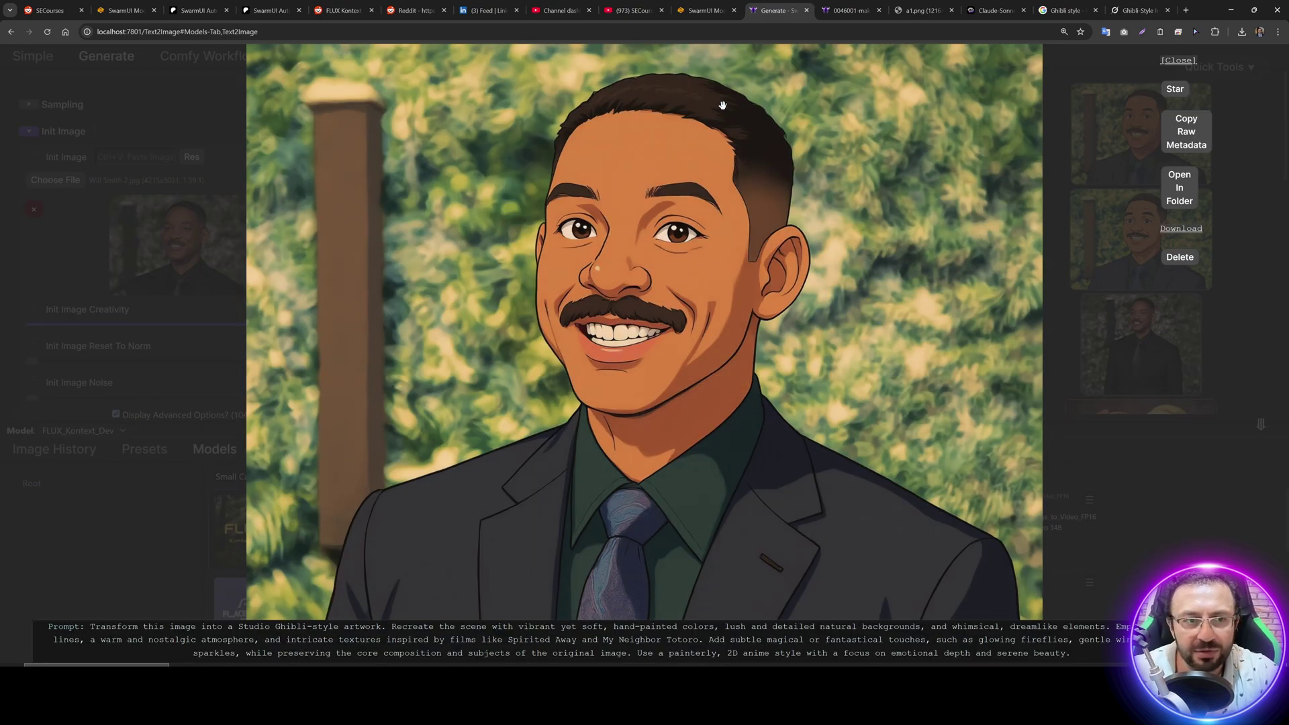
pyautogui.click(612, 288)
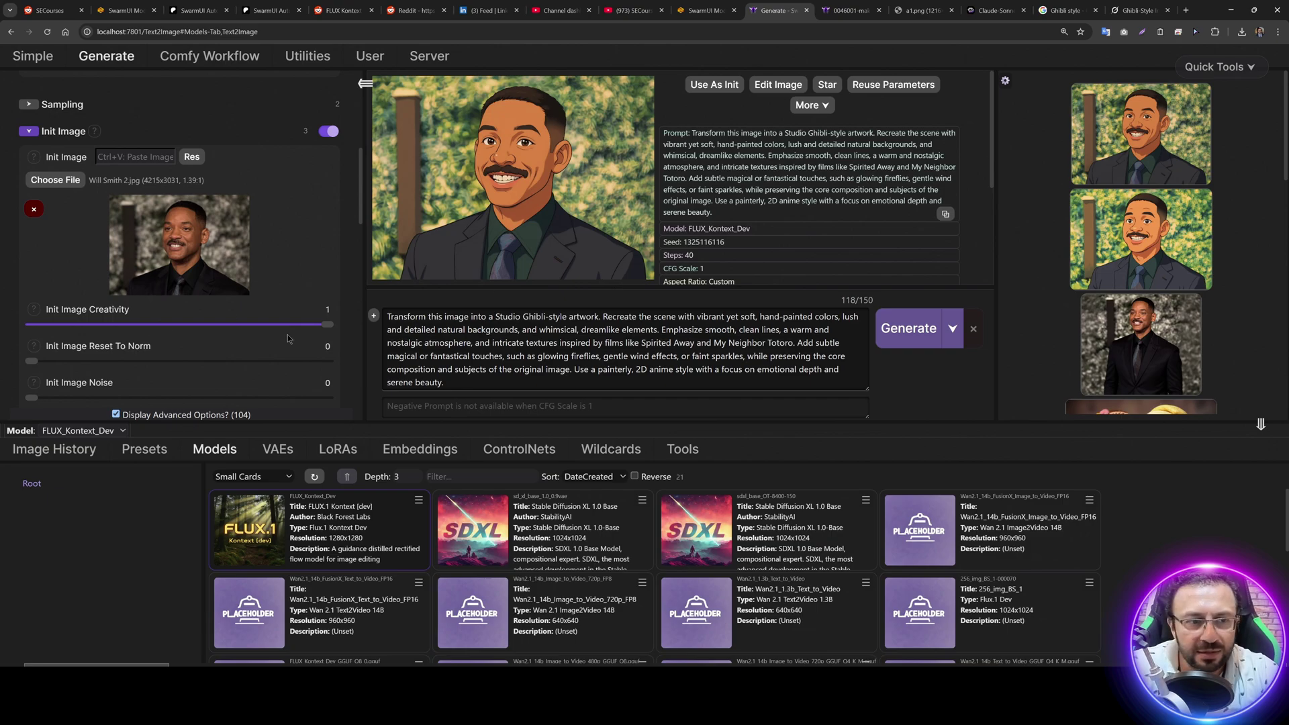
# Step: Try lowering the Init Image Creativity to 0.9
pyautogui.moveTo(327, 325); pyautogui.dragTo(299, 327)
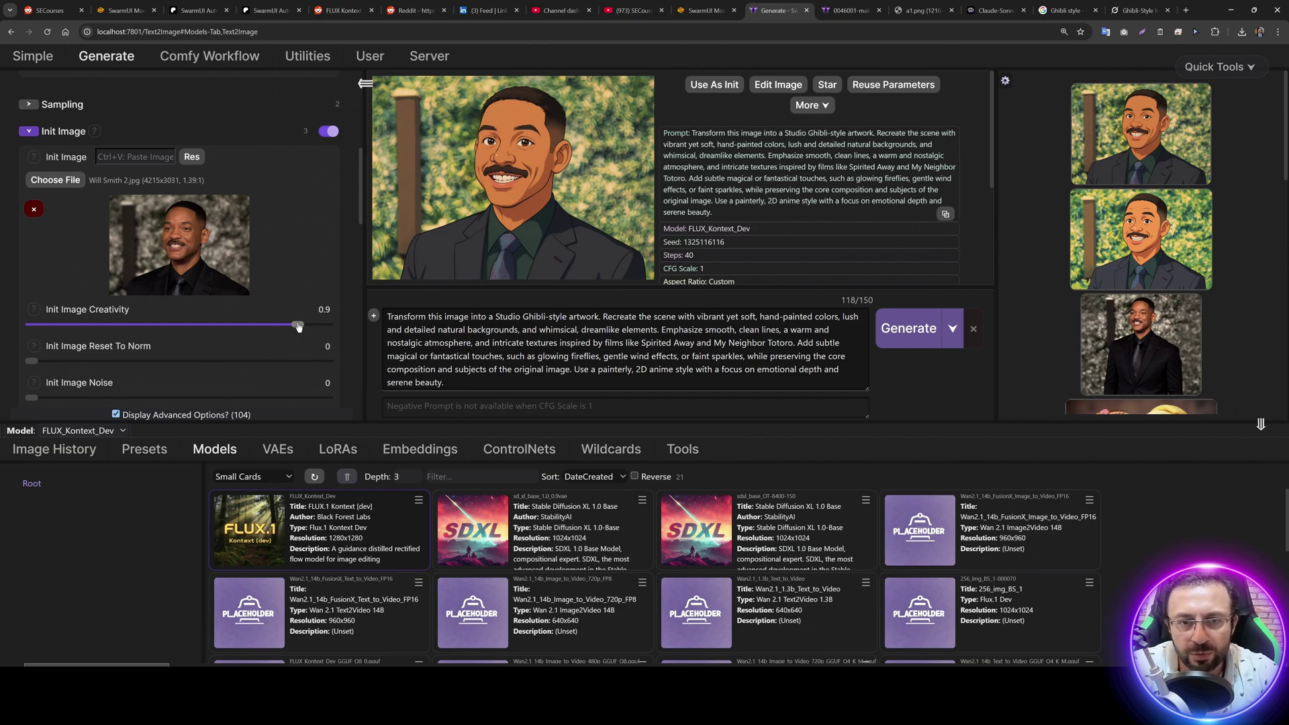
pyautogui.scroll(-1, 279, 300)
pyautogui.scroll(-5, 246, 328)
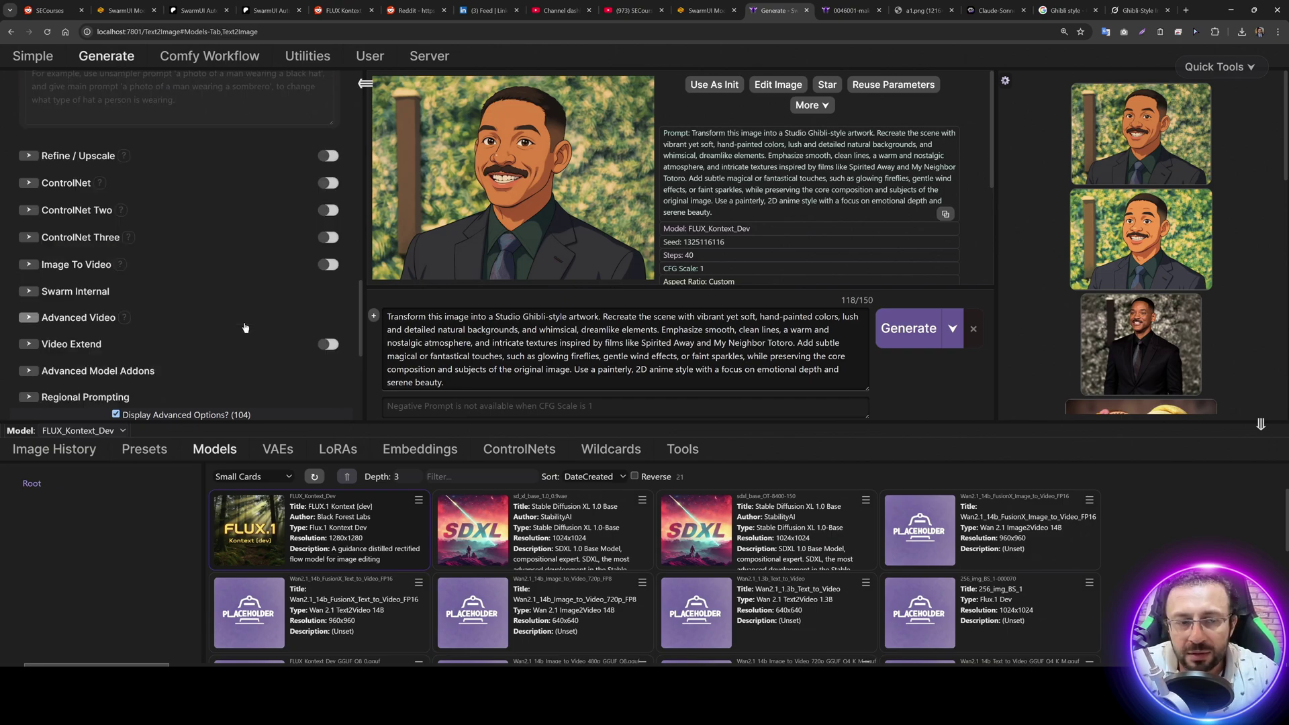
pyautogui.scroll(-2, 245, 328)
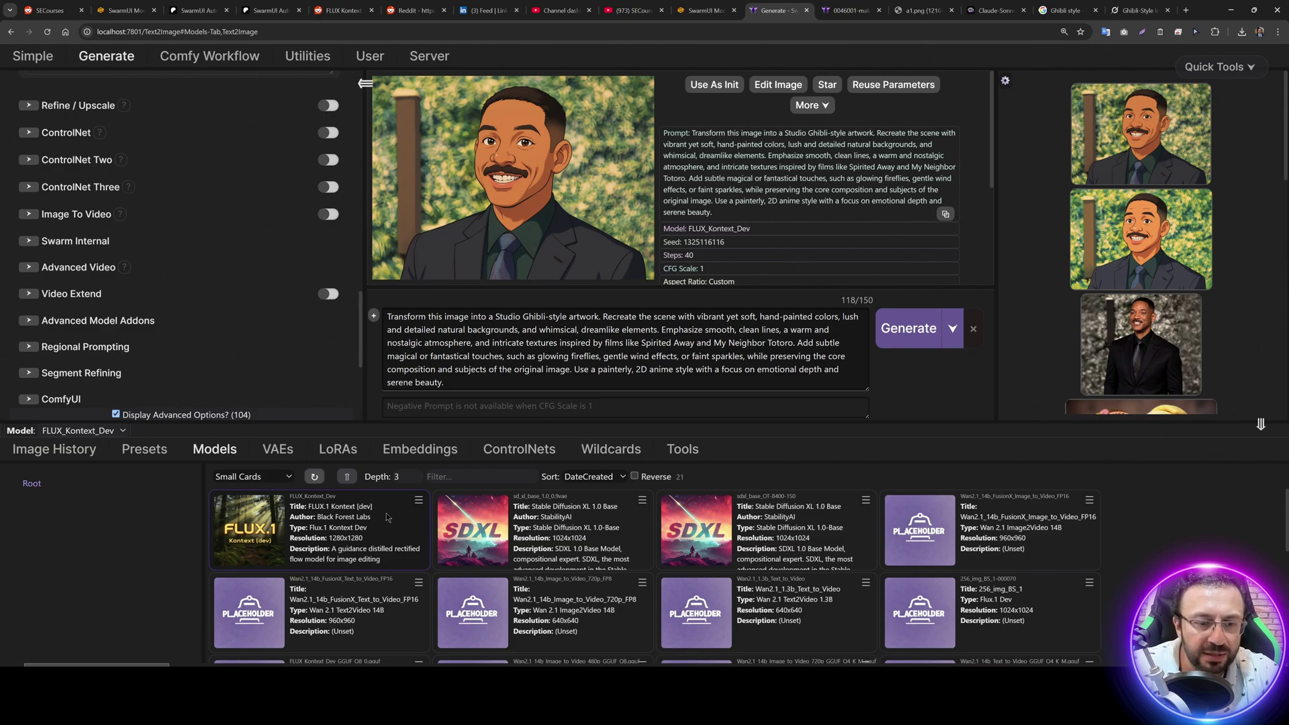
# Step: Restore the Standard Resolution in the FLUX.1 Kontext [dev] metadata to 1024x1024 and save it
pyautogui.click(419, 501)
pyautogui.click(470, 568)
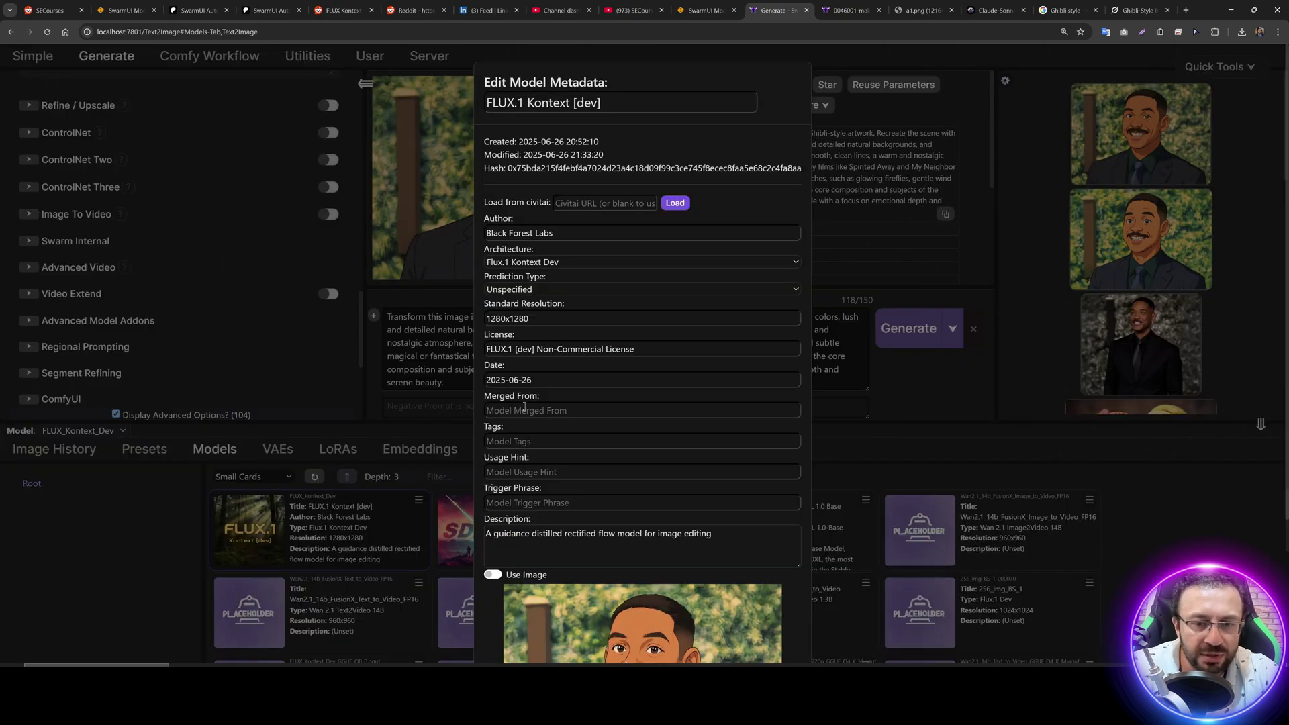
pyautogui.moveTo(538, 319); pyautogui.dragTo(433, 306)
pyautogui.write('1024x1')
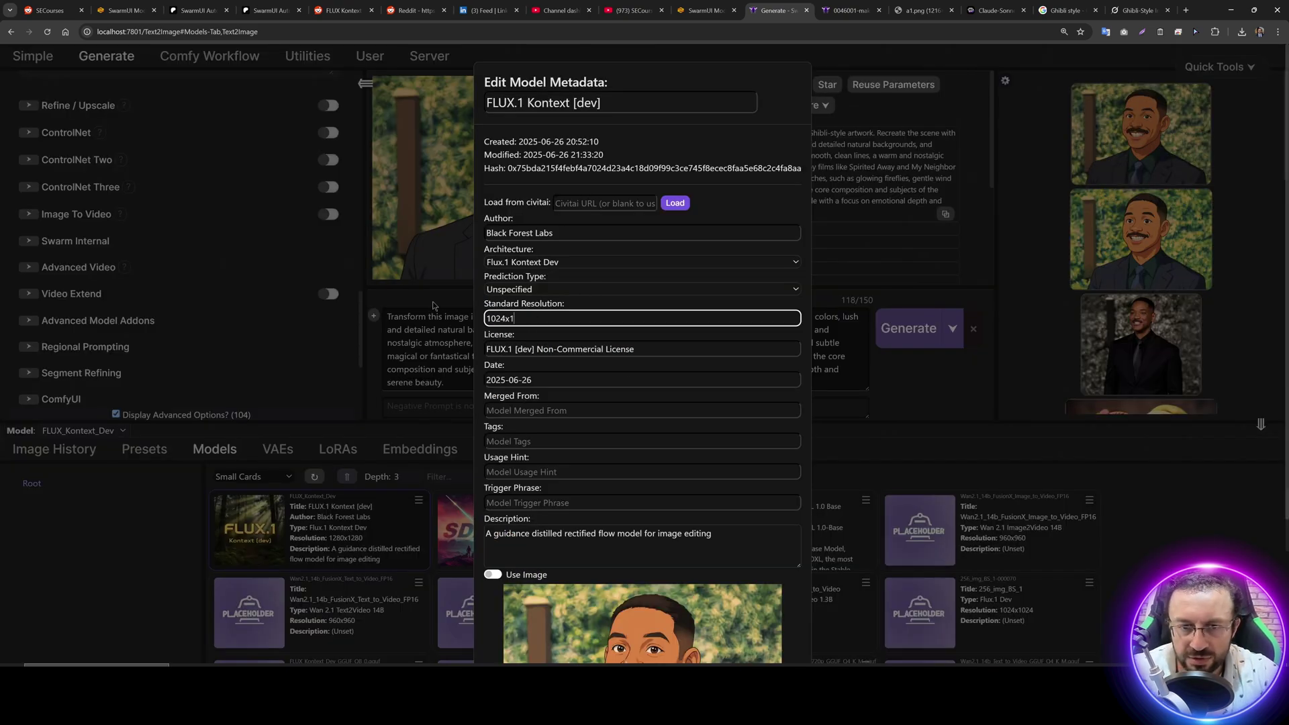
pyautogui.write('024')
pyautogui.press('Return')
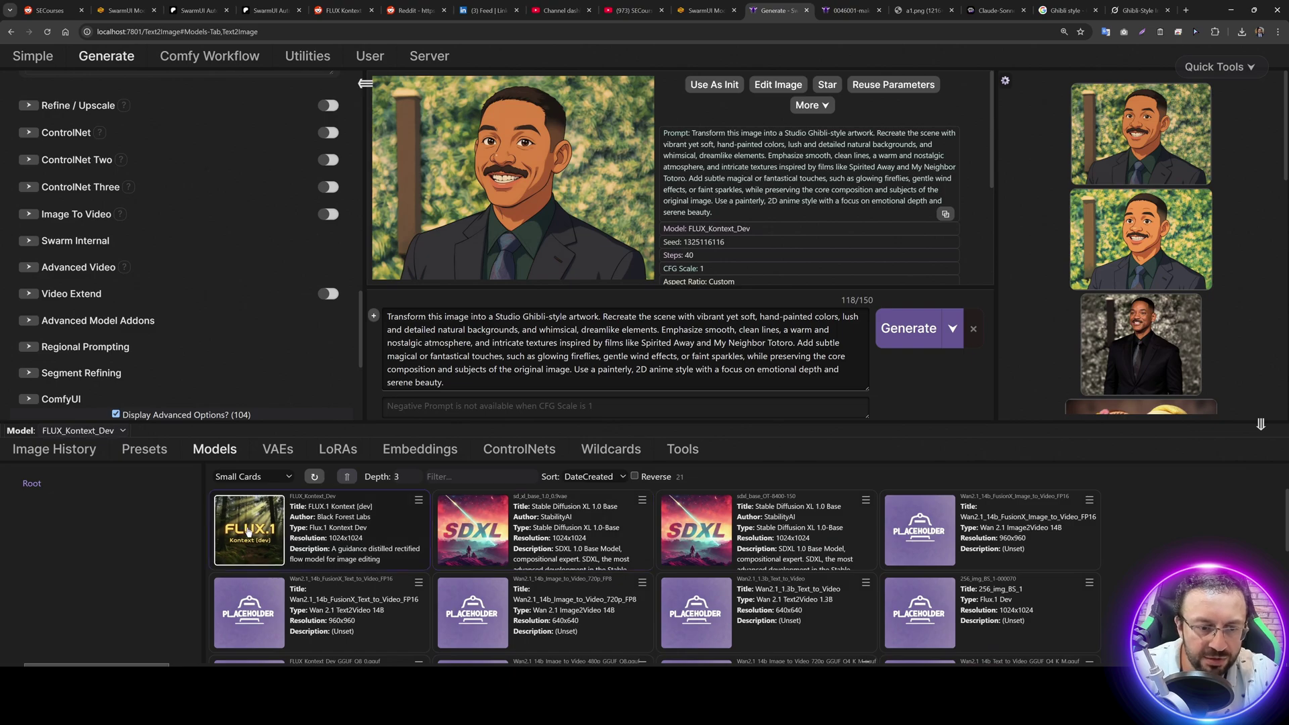
# Step: Reapply the init image's exact aspect ratio to the generation resolution
pyautogui.scroll(1, 248, 299)
pyautogui.scroll(5, 214, 272)
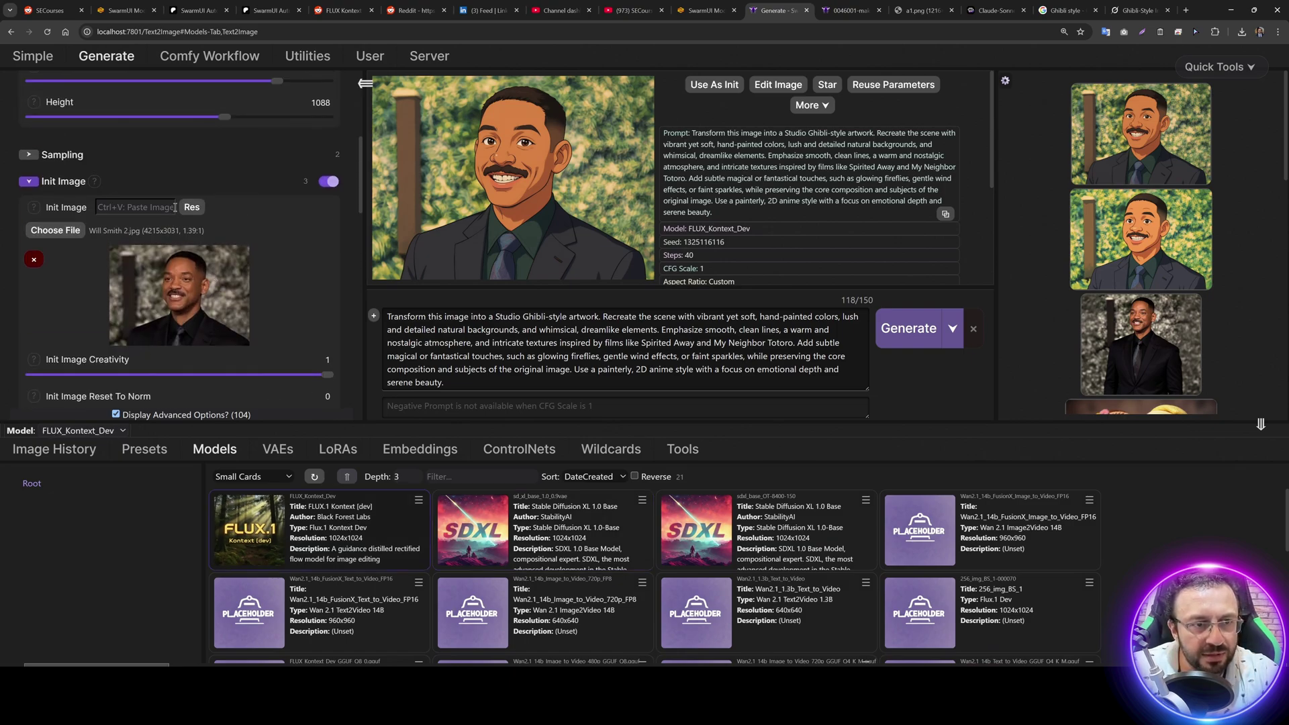
pyautogui.click(191, 207)
pyautogui.click(238, 243)
# Step: Enable Refine / Upscale with a Refiner Control Percentage of 0.6 and the RealESRGAN_x4plus_anime_6B.safetensors upscale method
pyautogui.scroll(-10, 161, 271)
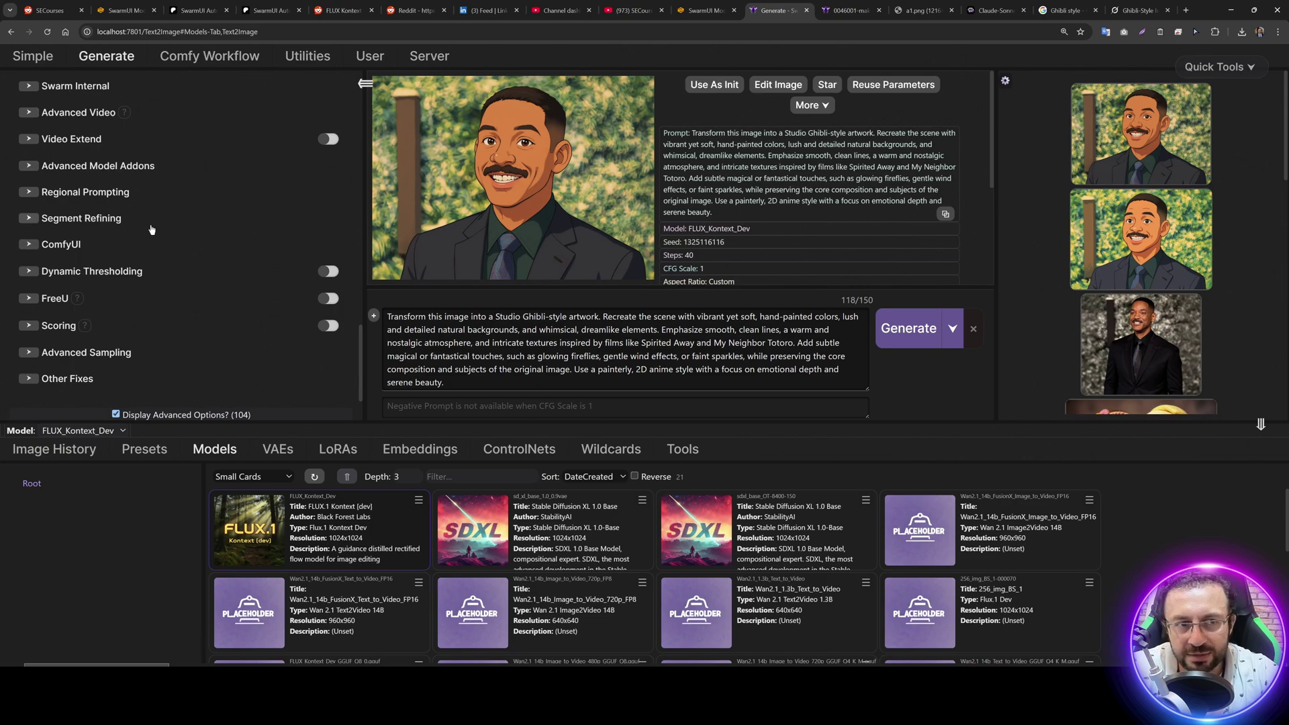
pyautogui.scroll(1, 125, 307)
pyautogui.scroll(4, 125, 307)
pyautogui.click(28, 201)
pyautogui.scroll(-1, 87, 202)
pyautogui.moveTo(87, 193); pyautogui.dragTo(210, 195)
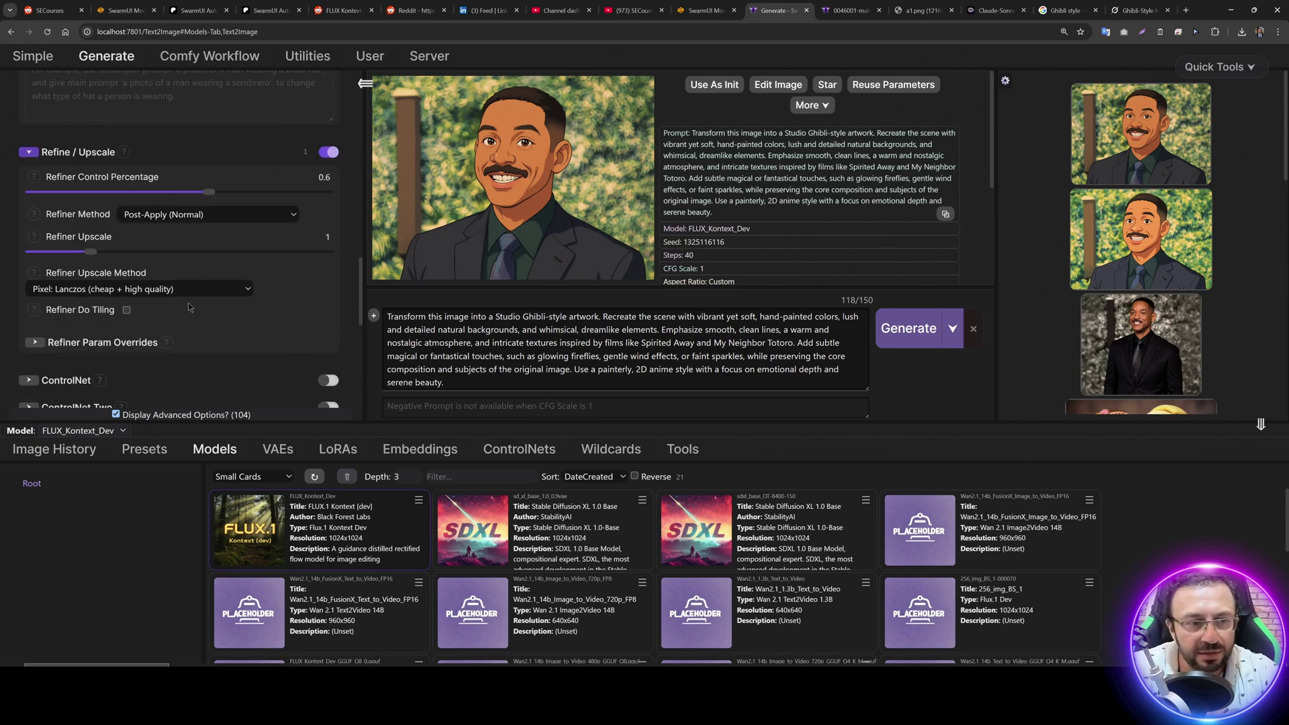
pyautogui.click(148, 290)
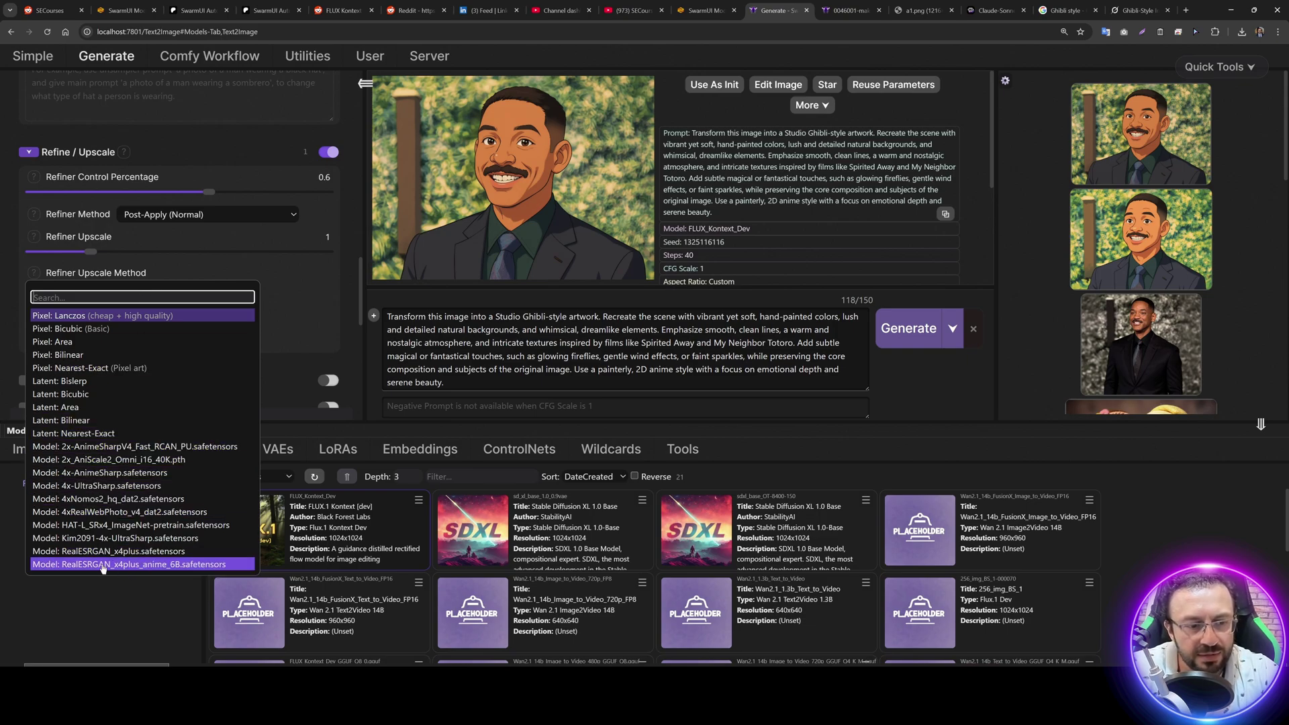
pyautogui.click(137, 567)
# Step: Switch to the SwarmUI Model Downloader and view the download options for Image Upscaling Models
pyautogui.hotkey('ctrl', '2')
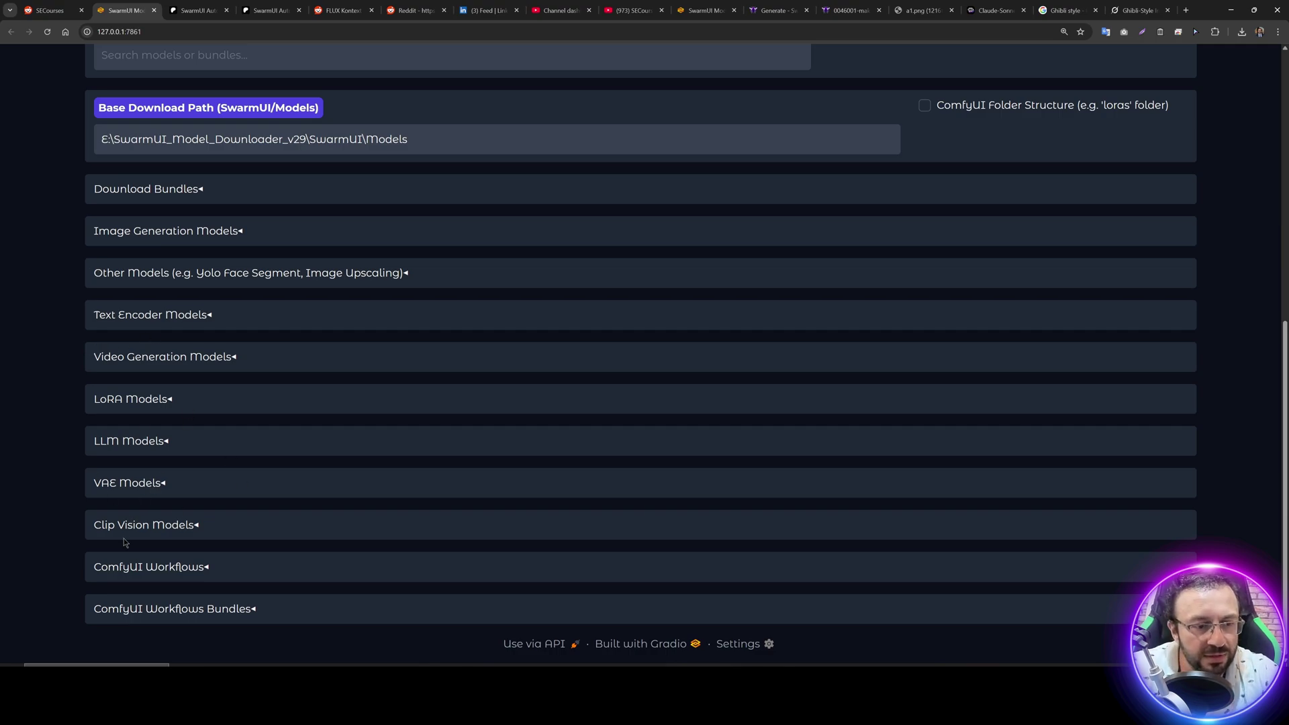
pyautogui.click(154, 280)
pyautogui.click(169, 339)
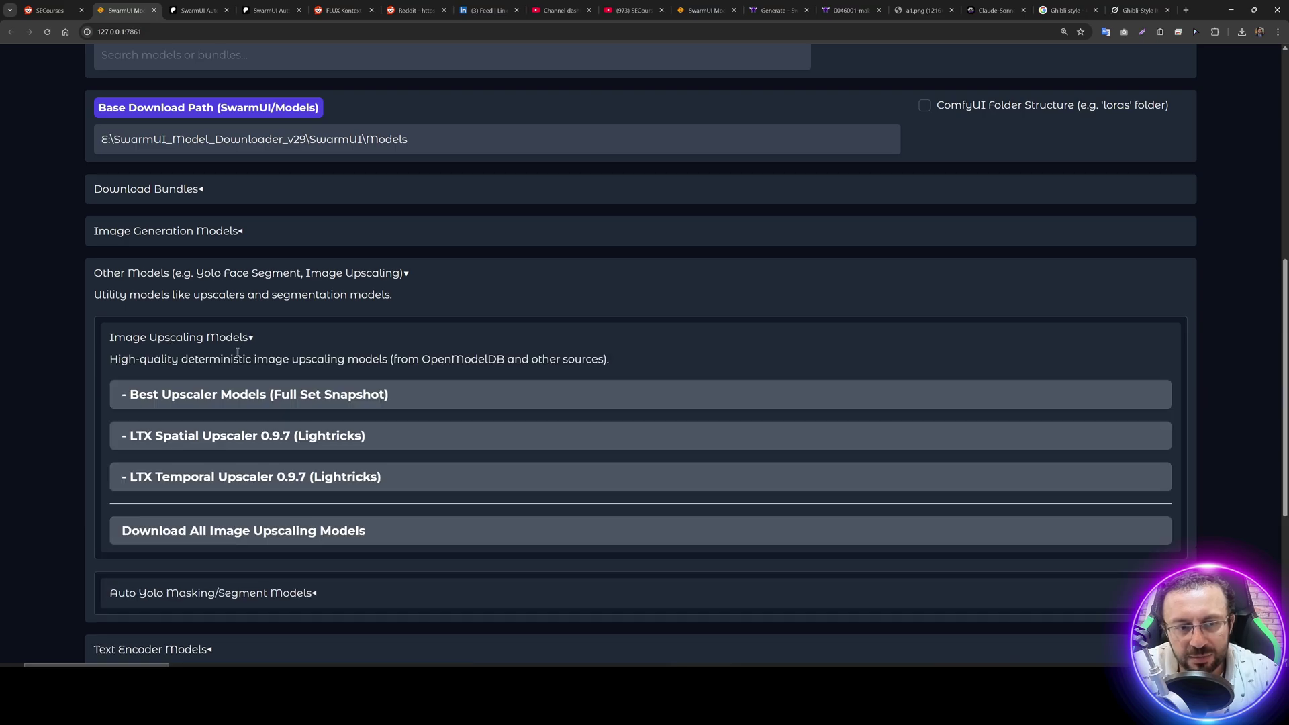
pyautogui.scroll(-1, 236, 498)
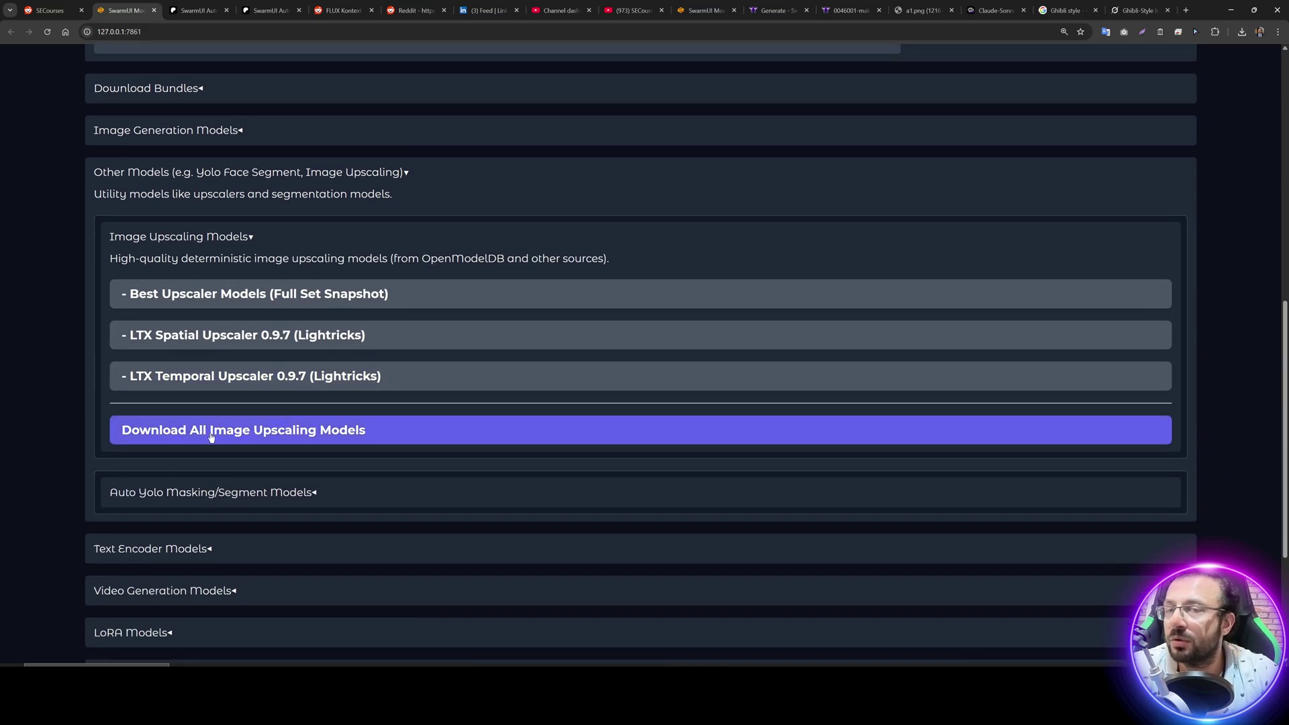
# Step: Return to SwarmUI and set the Refiner Upscale to 1.5
pyautogui.click(783, 7)
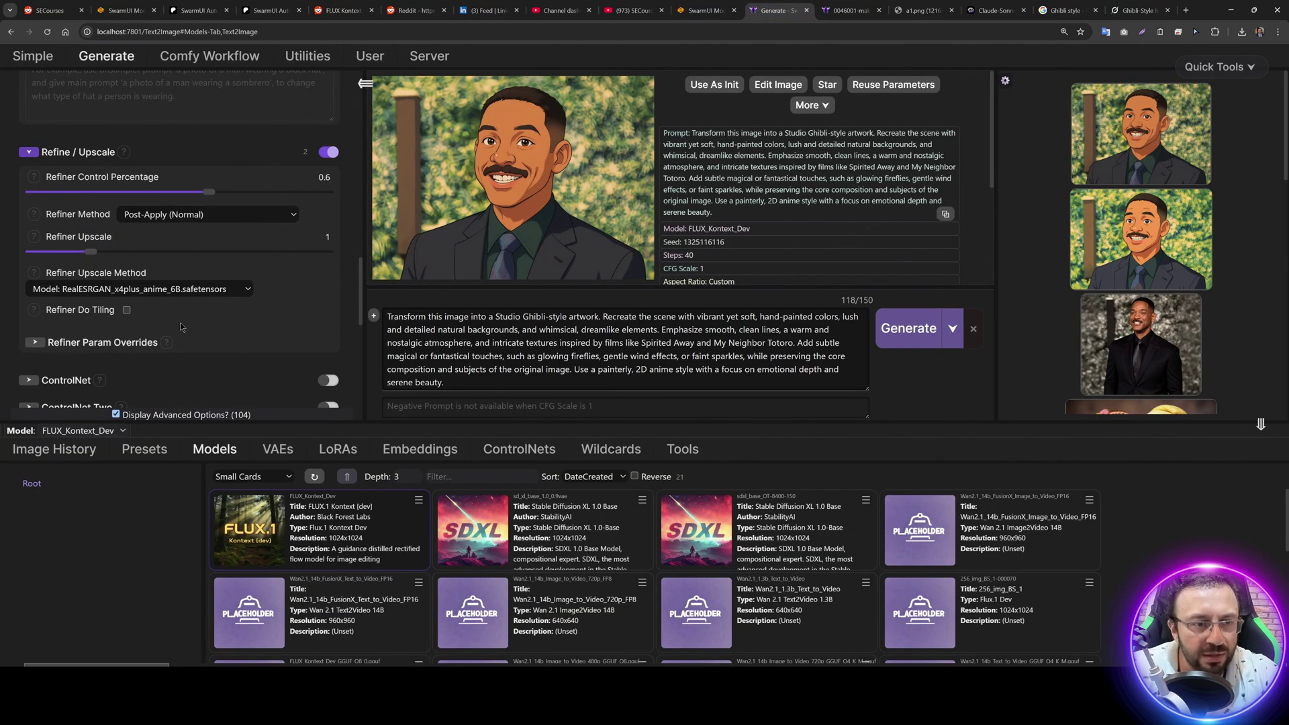
pyautogui.moveTo(91, 253); pyautogui.dragTo(131, 253)
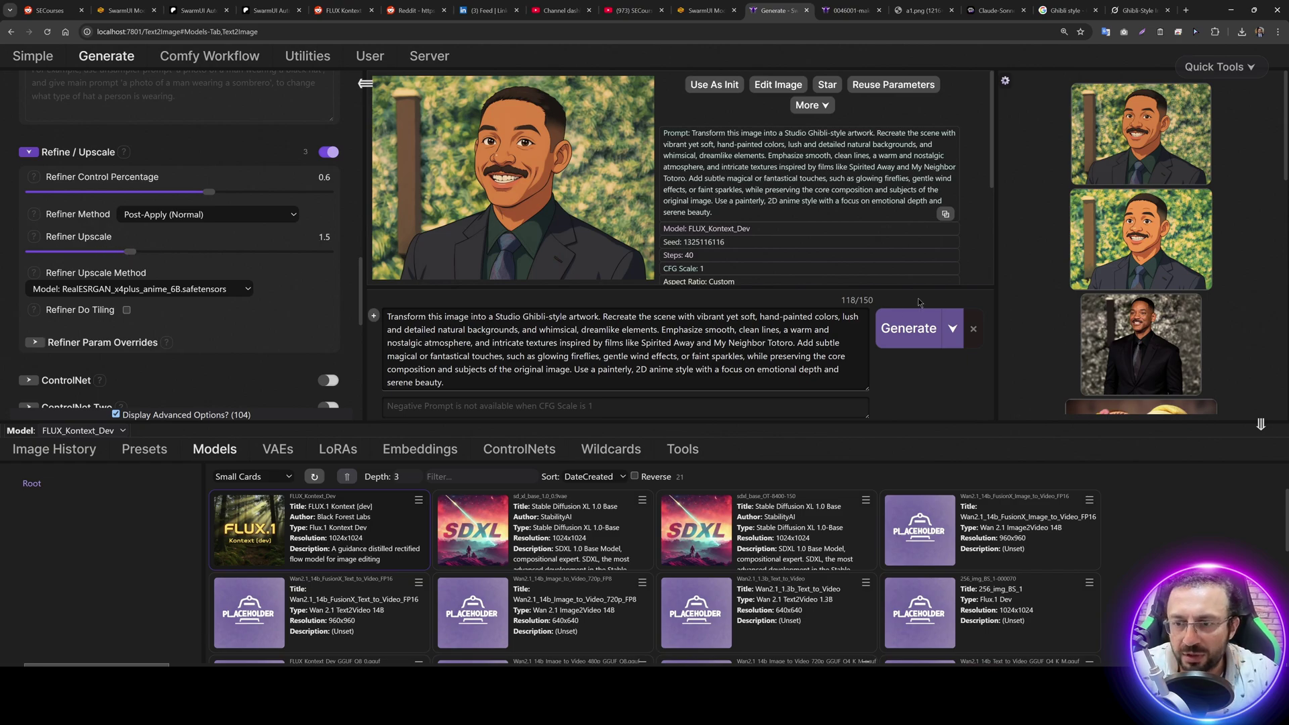
# Step: Generate the Ghibli-style portrait with the current refiner upscale settings and view the result at full size
pyautogui.click(912, 328)
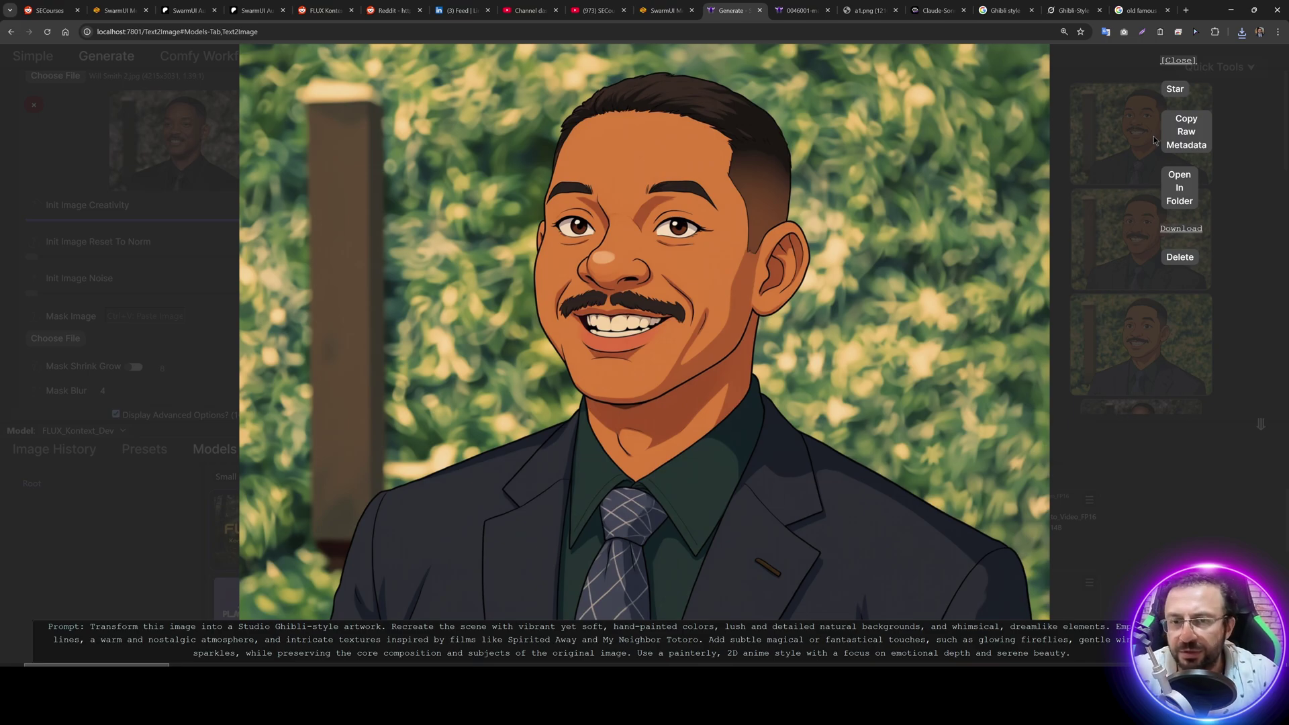
pyautogui.click(711, 164)
# Step: Load famousphoto044.jpg as the init image and apply its exact aspect ratio to the generation resolution
pyautogui.scroll(2, 191, 260)
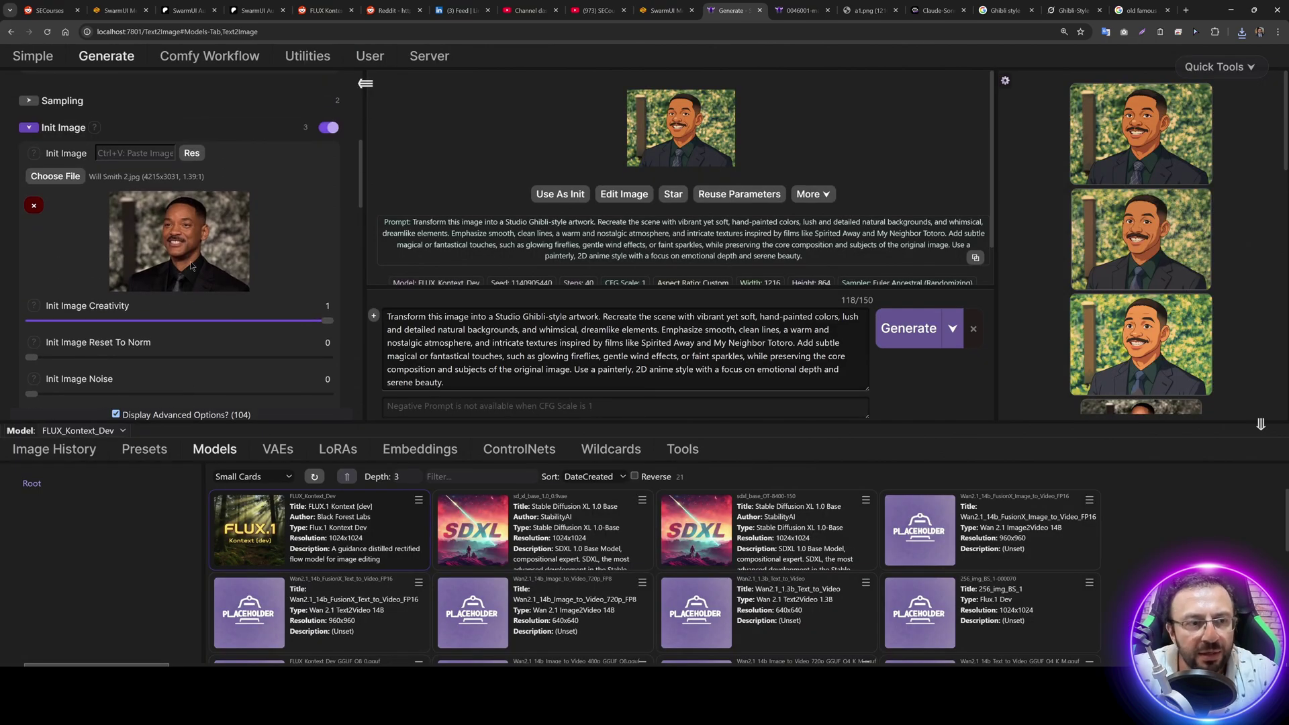
pyautogui.click(71, 181)
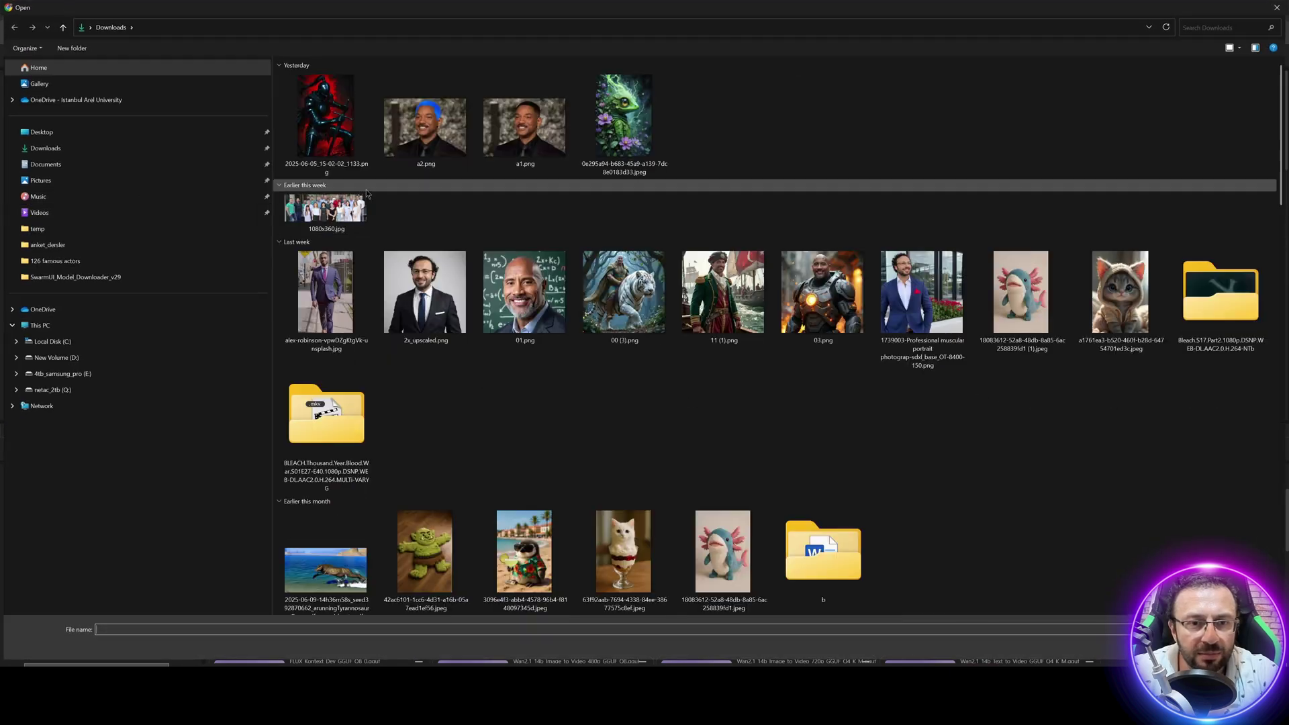
pyautogui.doubleClick(496, 144)
pyautogui.click(192, 153)
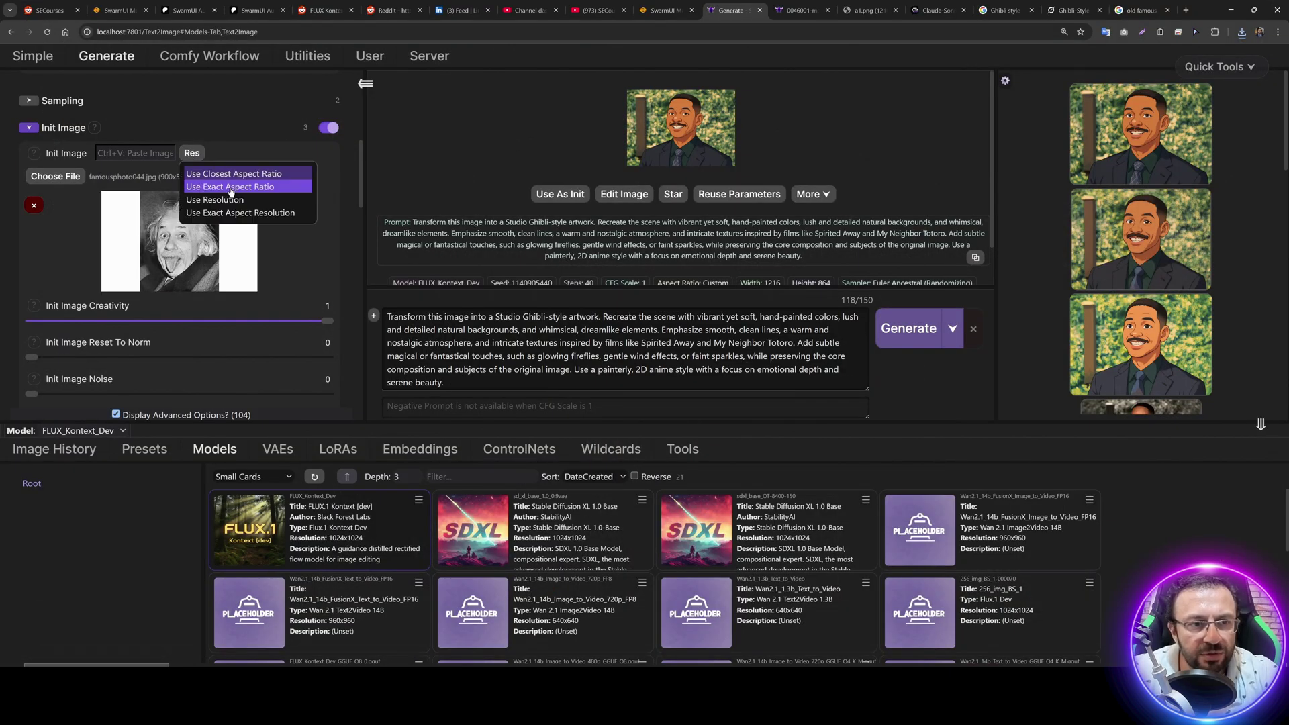
pyautogui.click(227, 187)
# Step: Replace the prompt with one that colorizes the old black-and-white photograph in natural, historically accurate colors and repairs its imperfections
pyautogui.click(624, 363)
pyautogui.hotkey('ctrl', 'a')
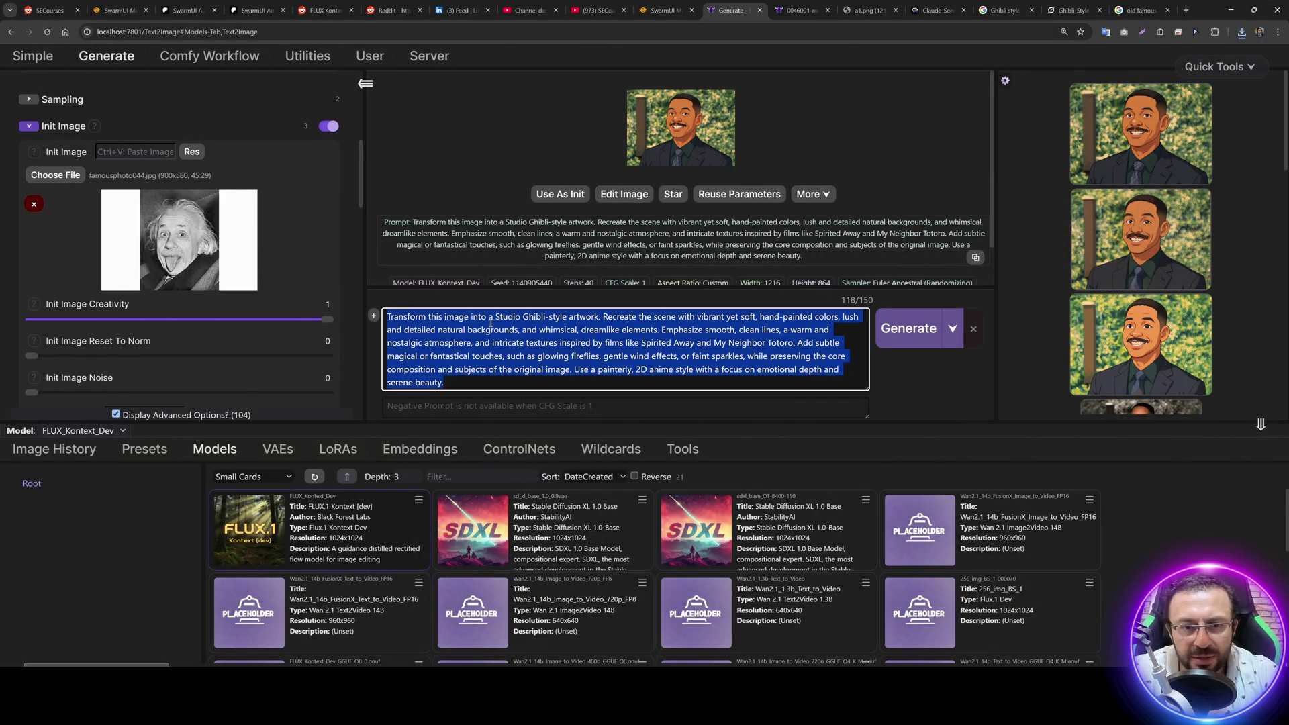
pyautogui.write('Colorize this old black-and-white photograph with natural, historically accurate colors, restoring it to look vibrant yet authentic for its era. Repair scratches, cracks, faded areas, and other imperfections while preserving the original texture and details. Enhance clarity, sharpness, and contrast without altering the composition or adding artificial elements. Ensure skin tones, clothing, and environmental colors (e.g., greenery, sky, buildings) are realistic and consistent with the time period of the photo. Output a clean, high-resolution image with a soft, nostalgic feel.')
# Step: Switch to Notepad++, save FLUX_Kontext_Prompts.txt and return to SwarmUI
pyautogui.hotkey('alt', 'Tab')
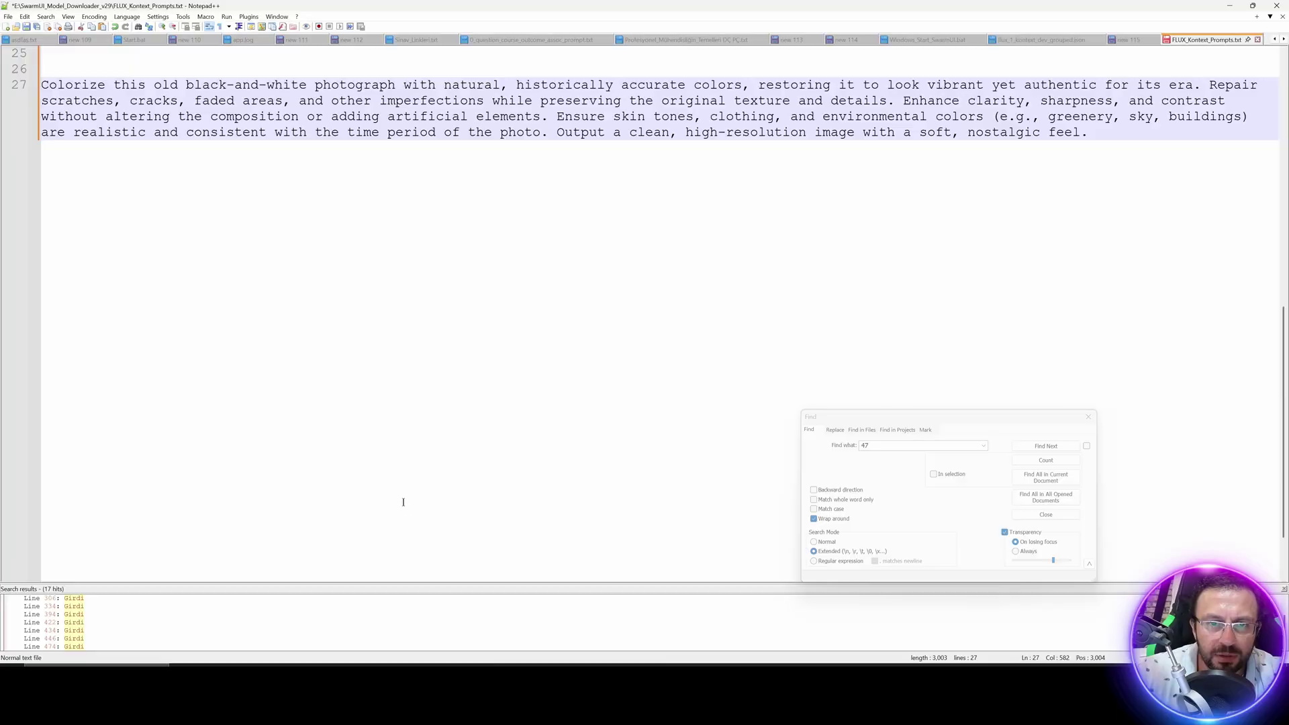
pyautogui.hotkey('ctrl', 's')
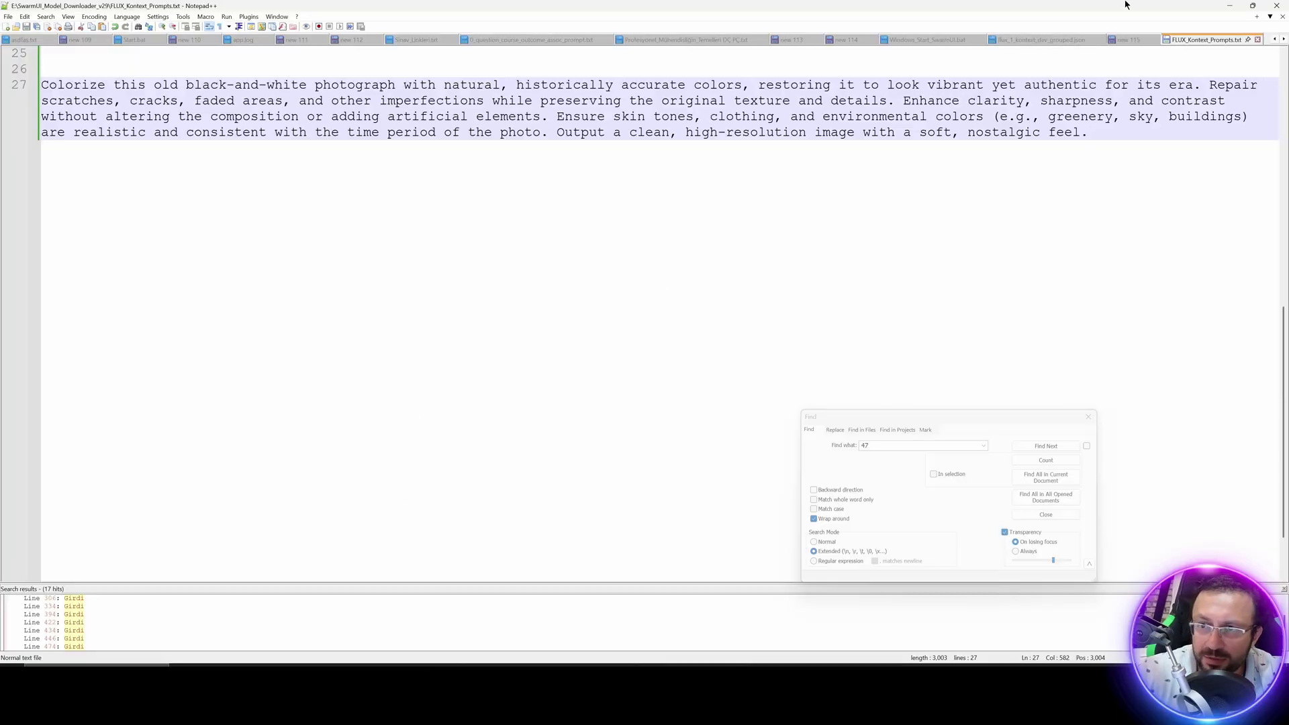
pyautogui.click(1230, 5)
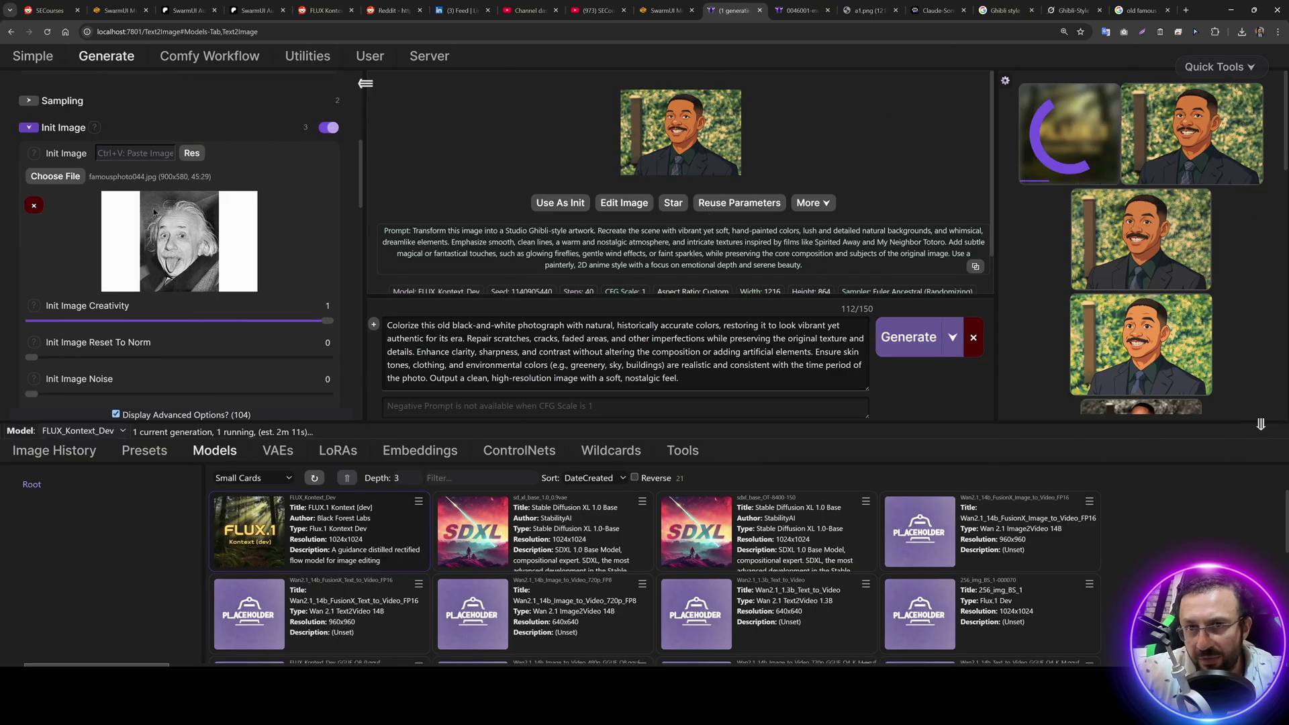
# Step: Enable Refine / Upscale with the 4xRealWebPhoto_v4_dat2.safetensors model as the Refiner Upscale Method
pyautogui.scroll(1, 148, 189)
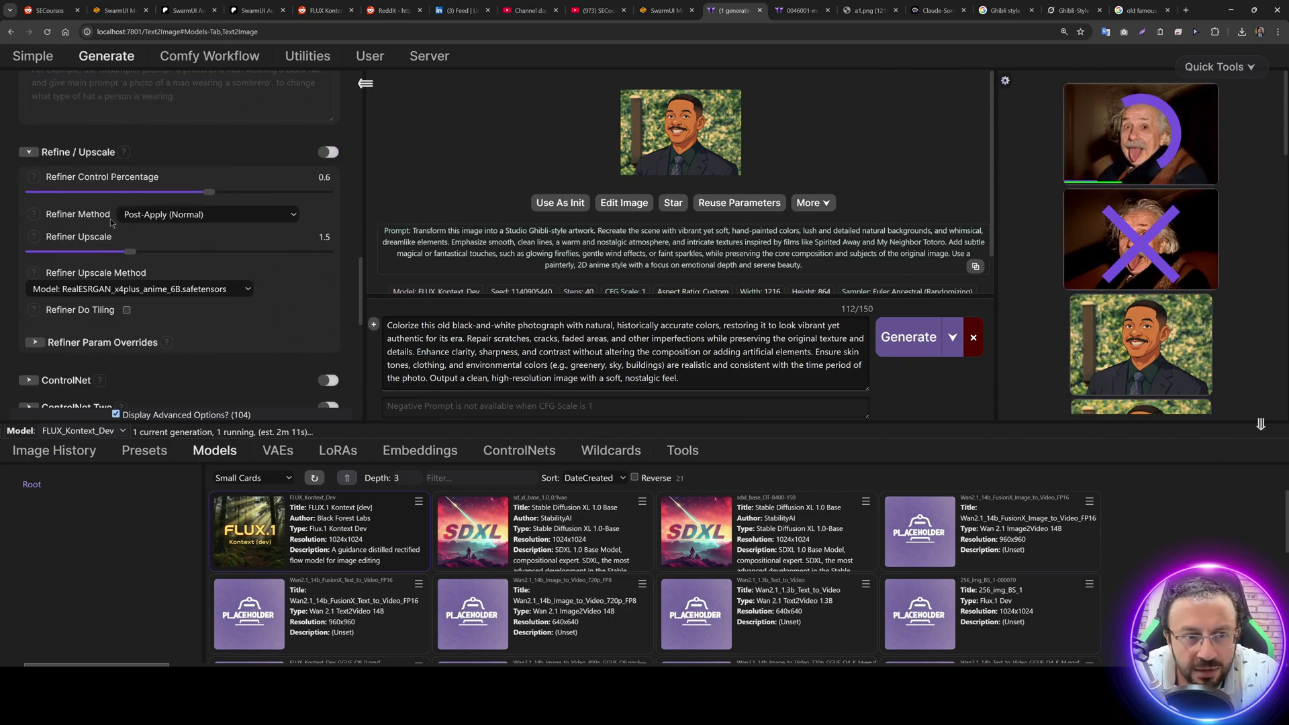
pyautogui.click(168, 289)
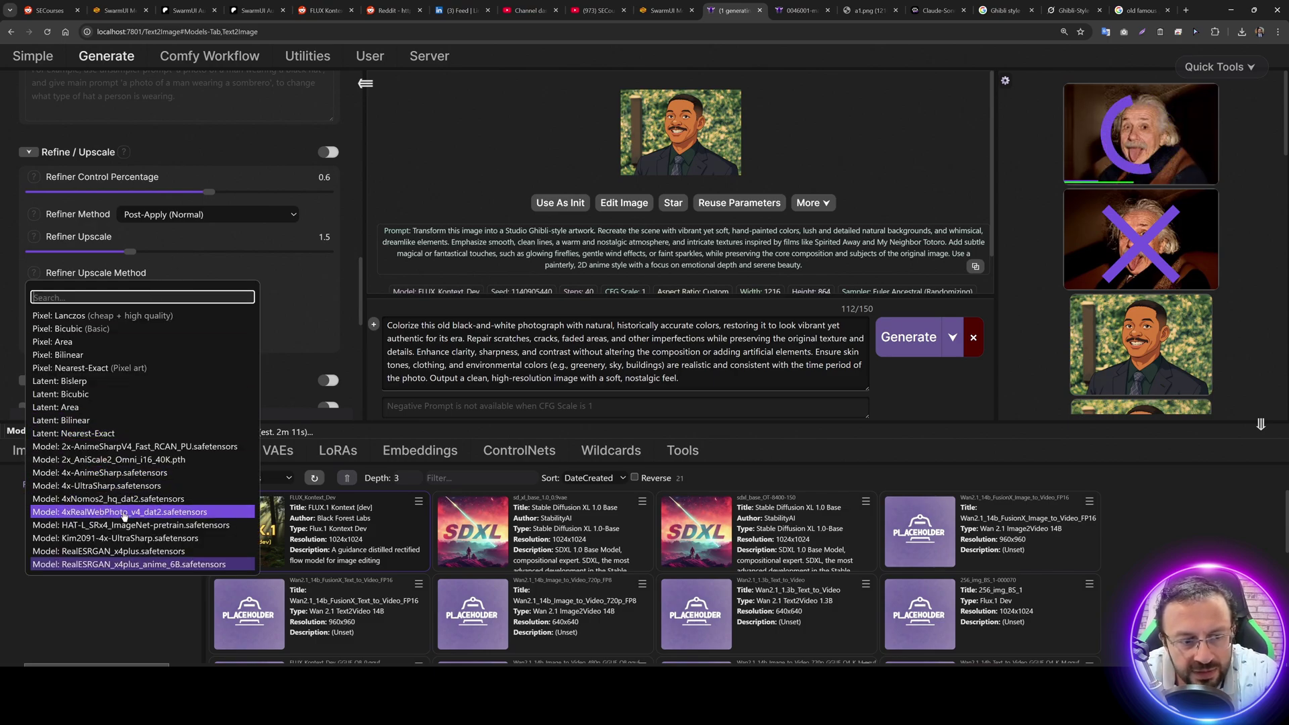
pyautogui.click(94, 511)
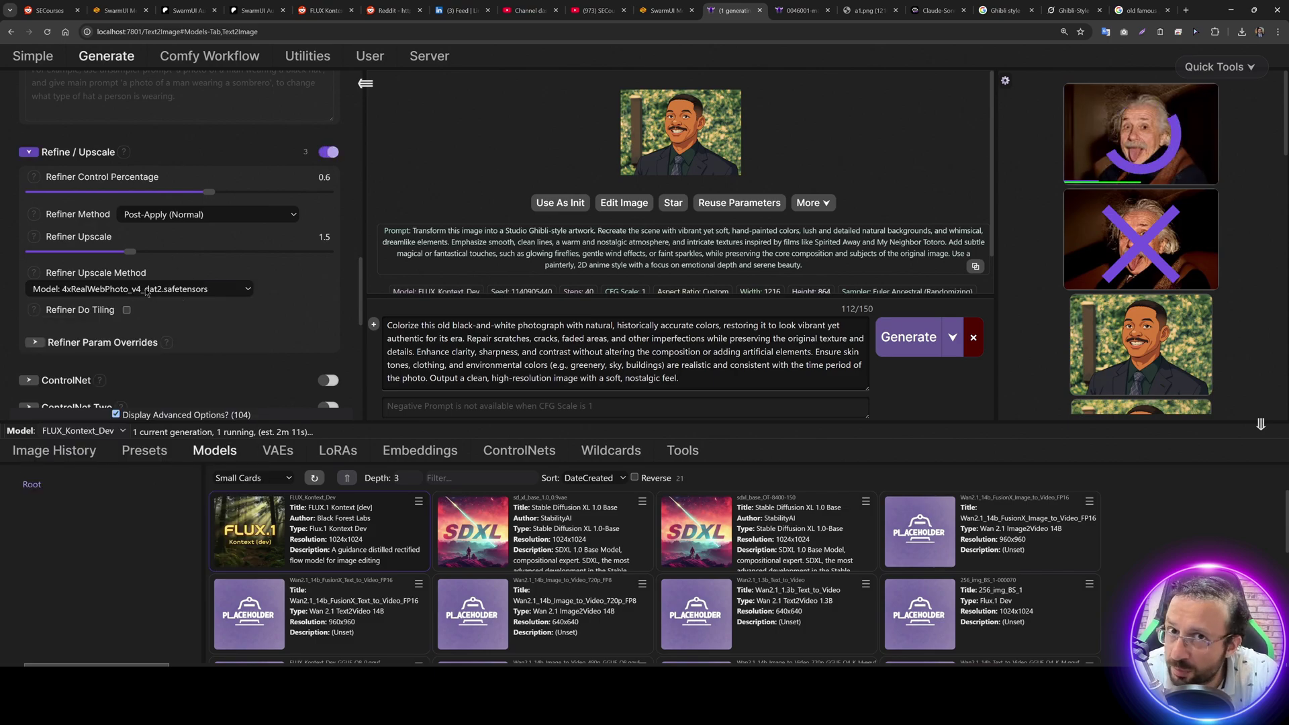
# Step: Open the colorized result in its own browser tab and enlarge the original famousphoto044.jpg to 175% for comparison
pyautogui.scroll(5, 168, 268)
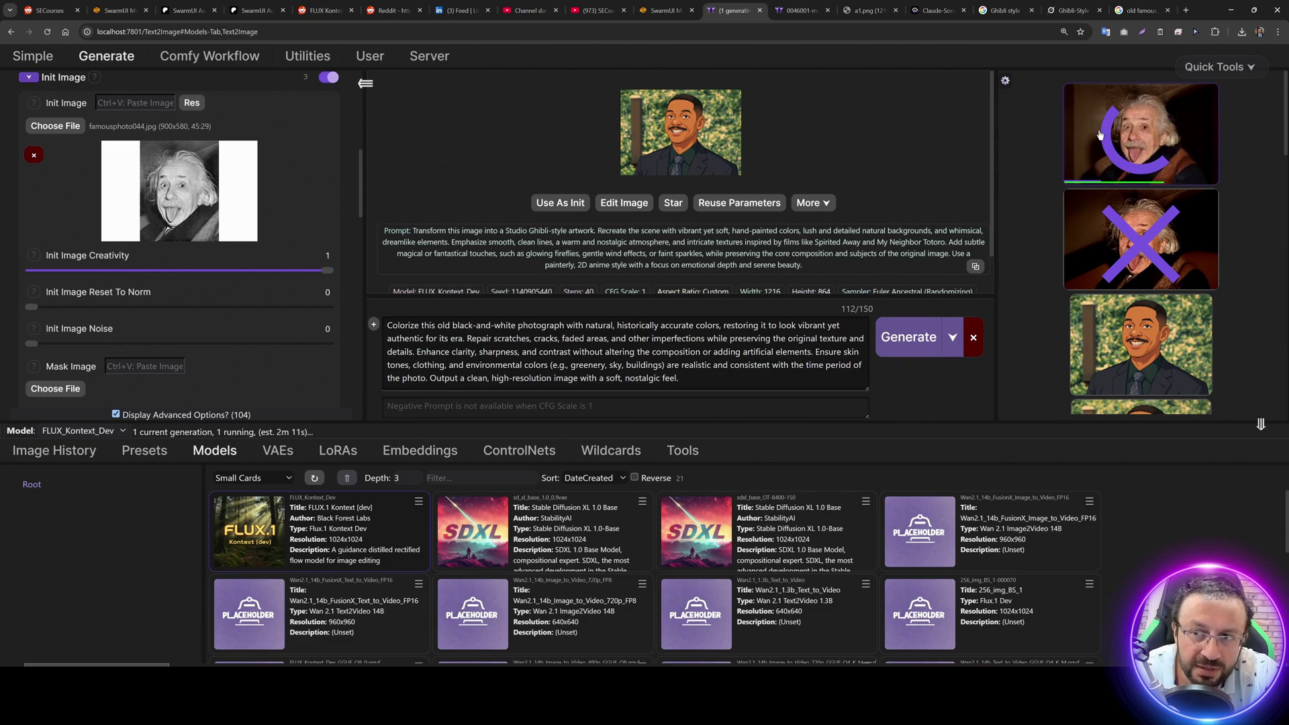
pyautogui.click(1144, 135)
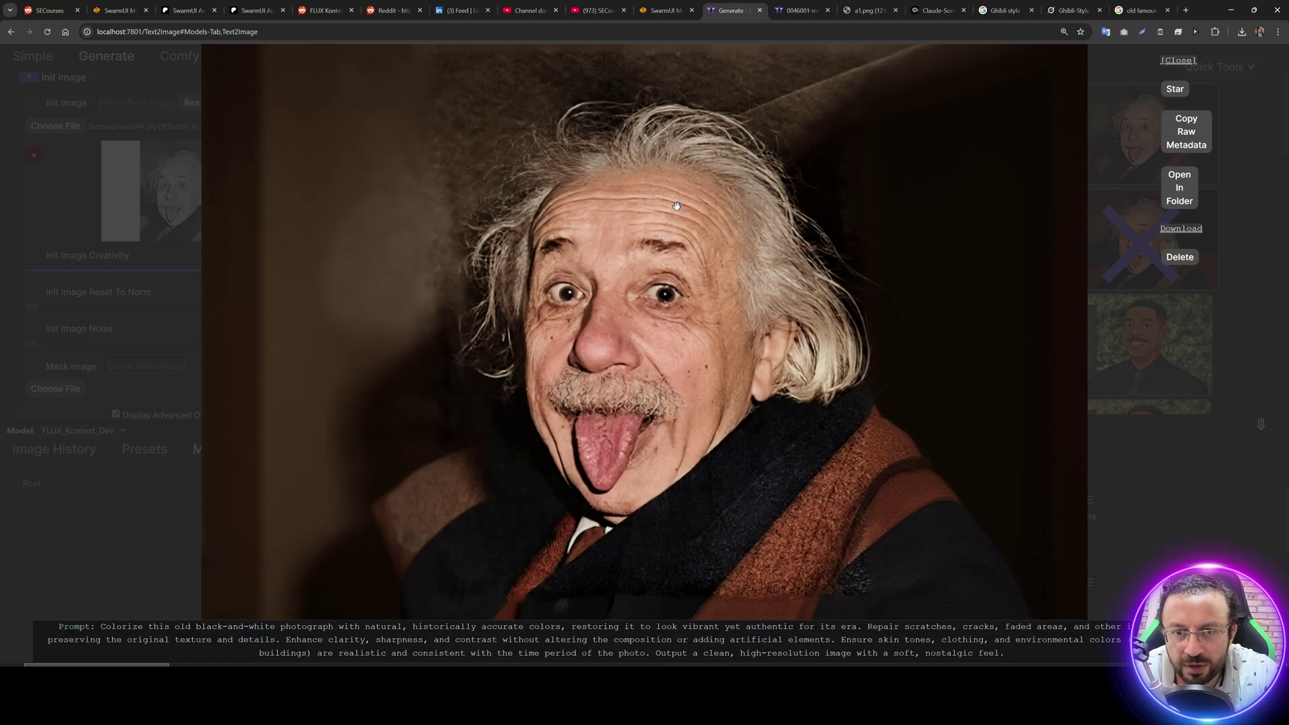
pyautogui.rightClick(656, 198)
pyautogui.click(698, 213)
pyautogui.hotkey('ctrl', 'Tab')
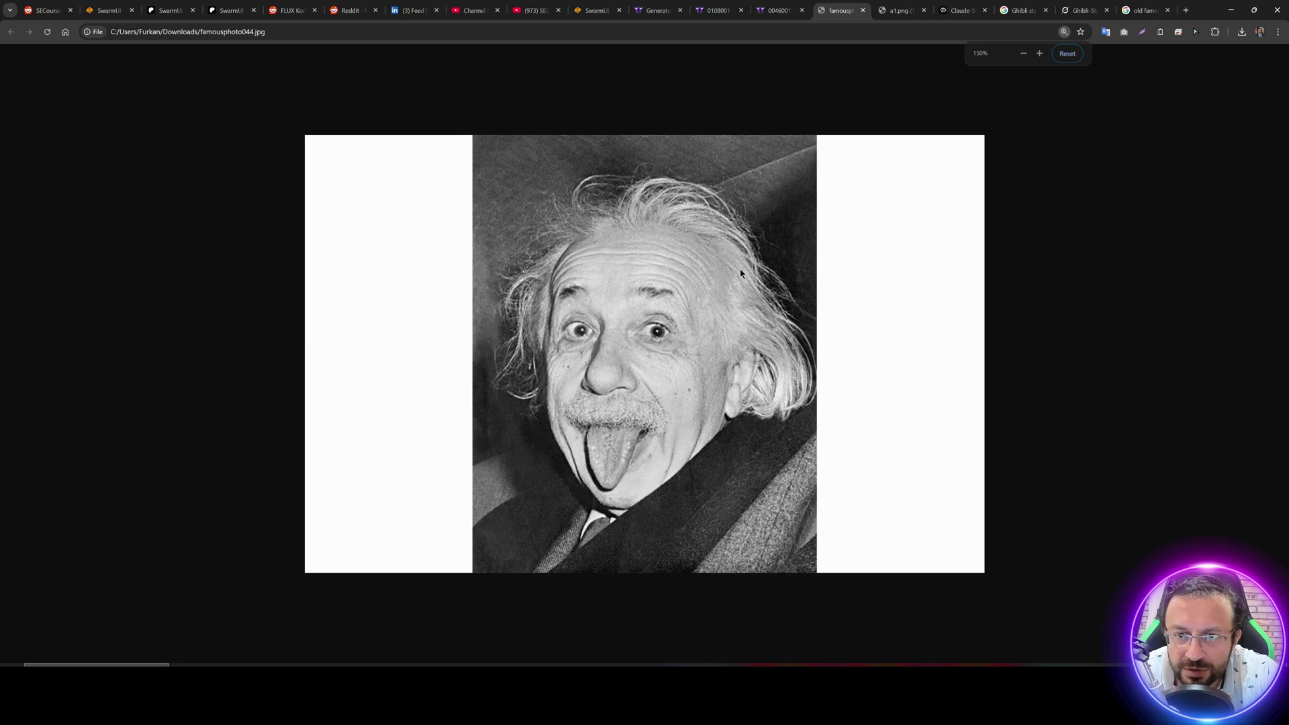
pyautogui.scroll(1, 742, 273)
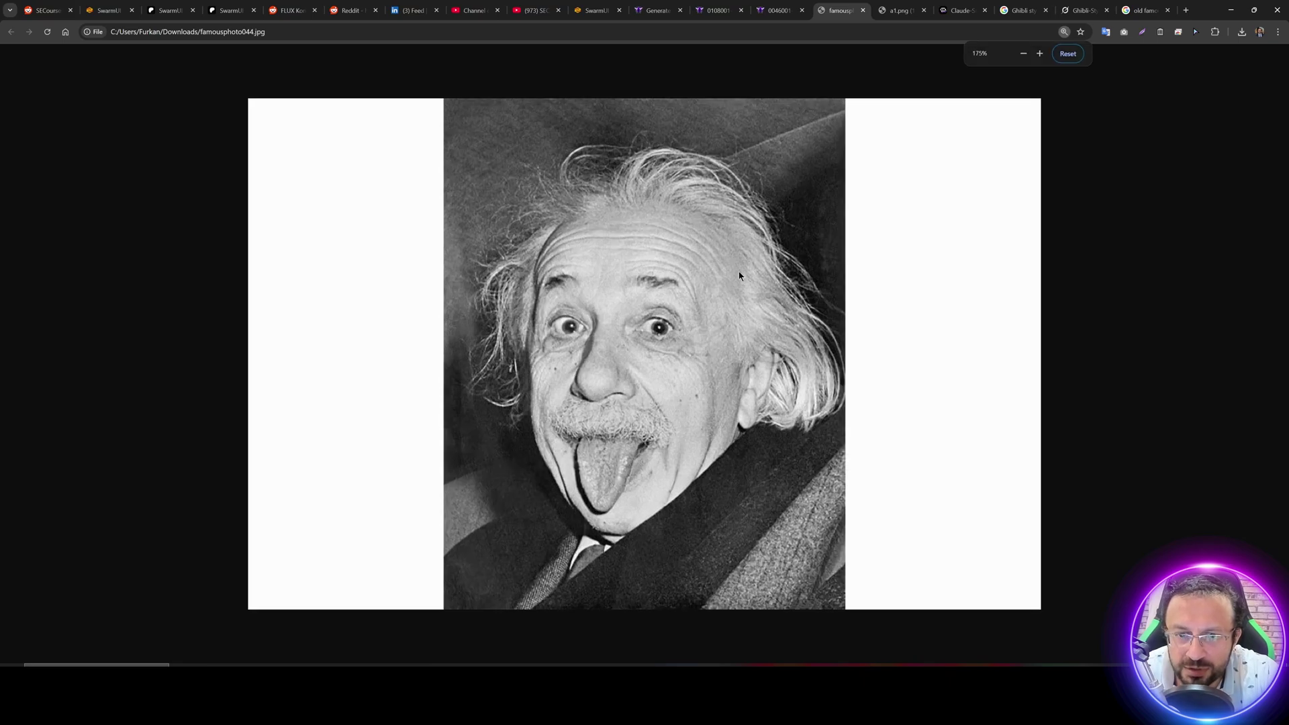
# Step: Compare the colorized photo with the original black-and-white famousphoto044.jpg by alternating between the two images
pyautogui.click(770, 5)
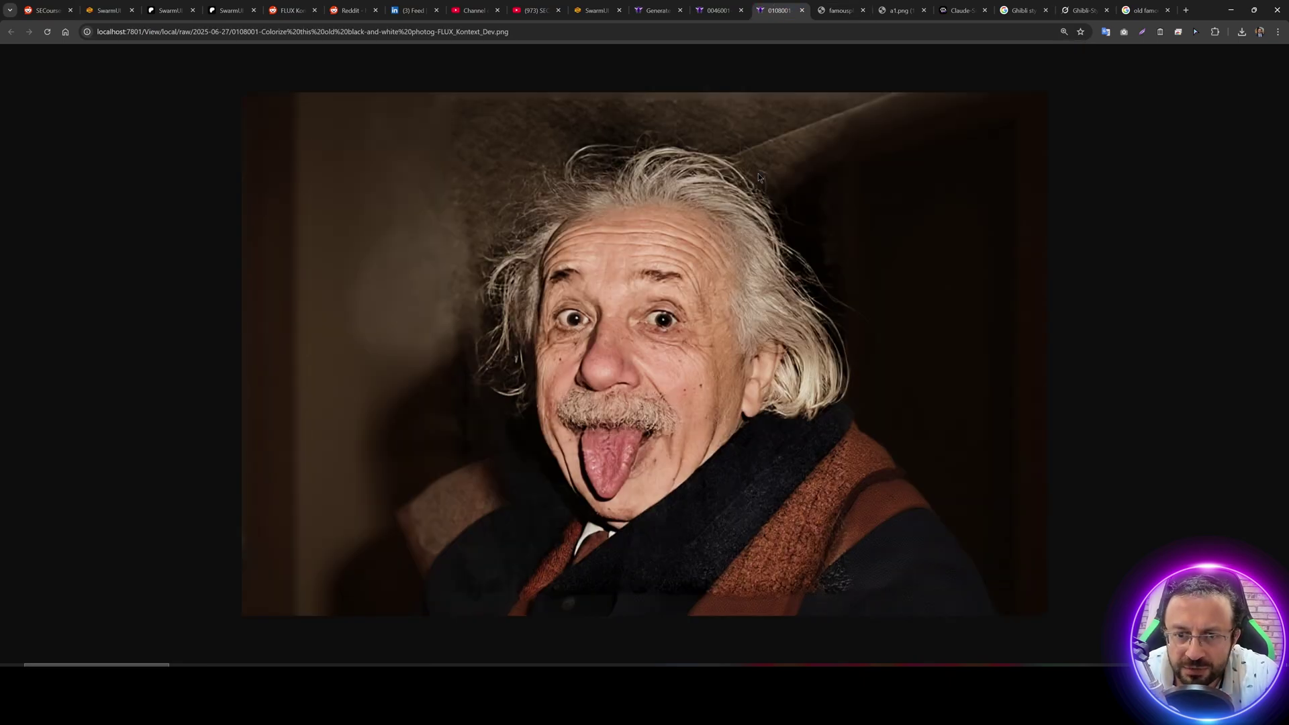
pyautogui.click(839, 11)
pyautogui.click(779, 10)
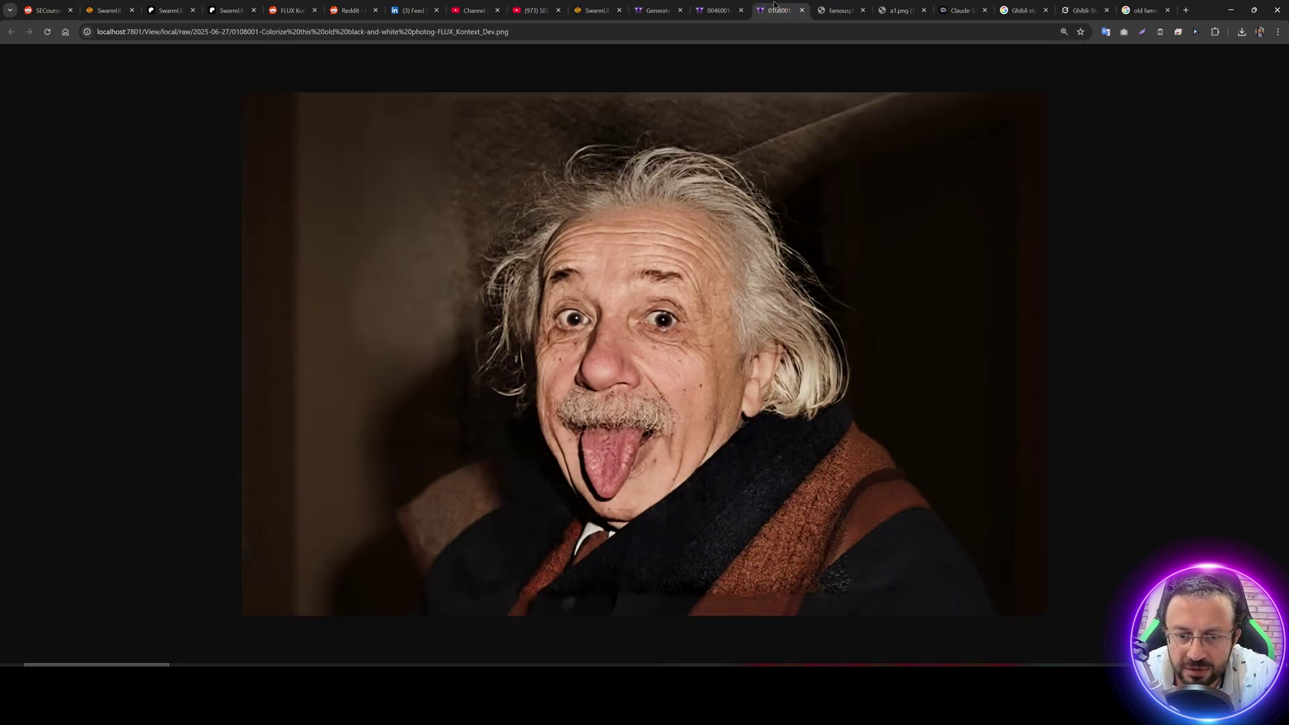
pyautogui.click(839, 10)
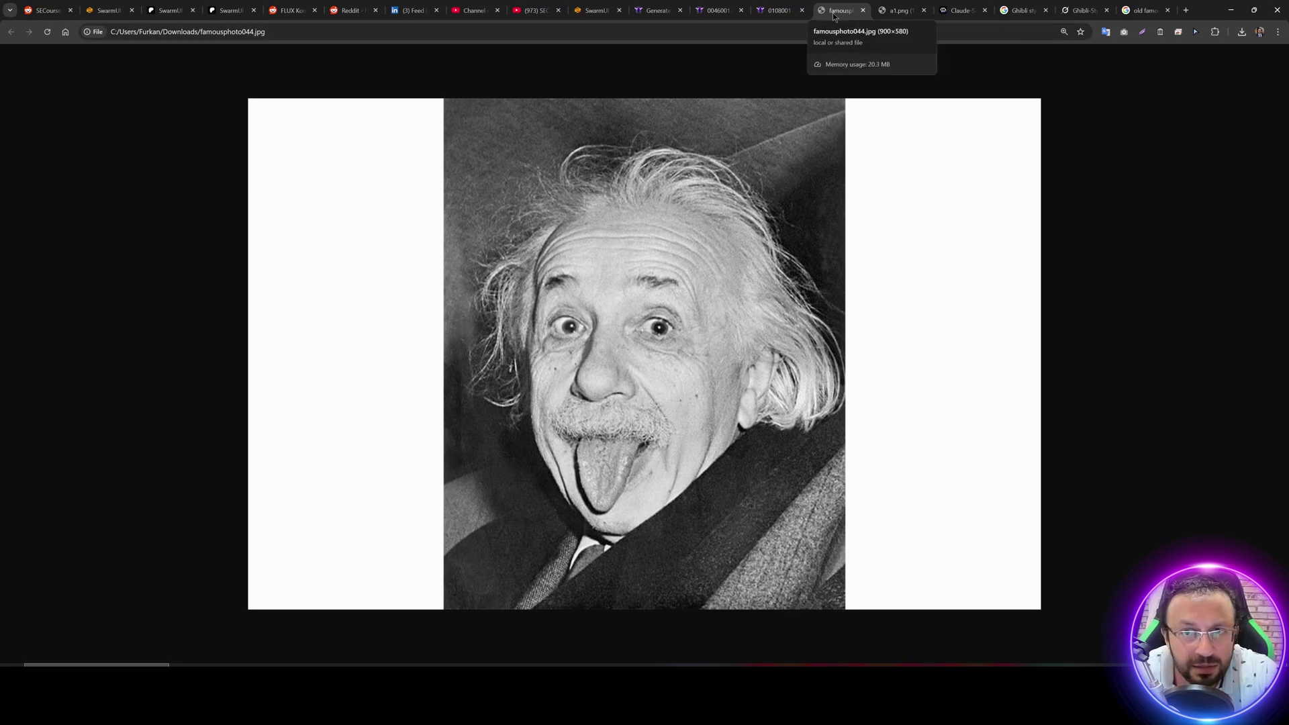
pyautogui.click(772, 10)
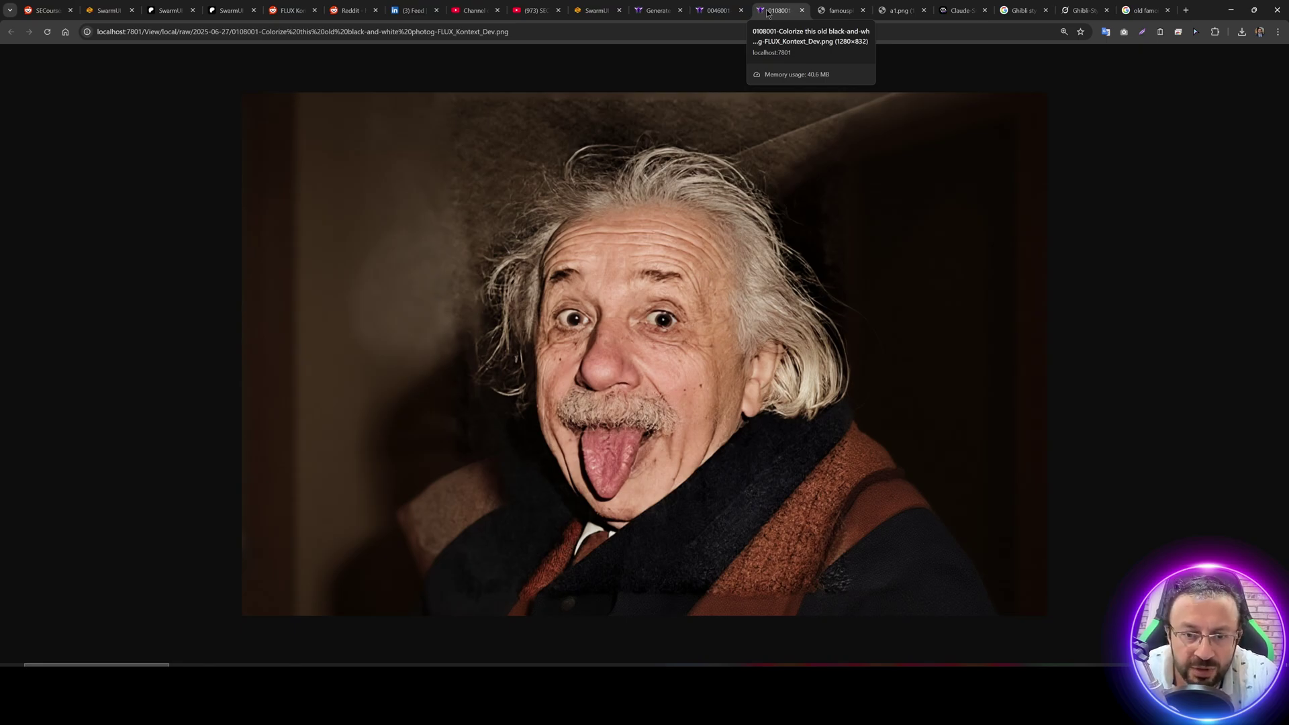
pyautogui.click(836, 10)
pyautogui.click(779, 10)
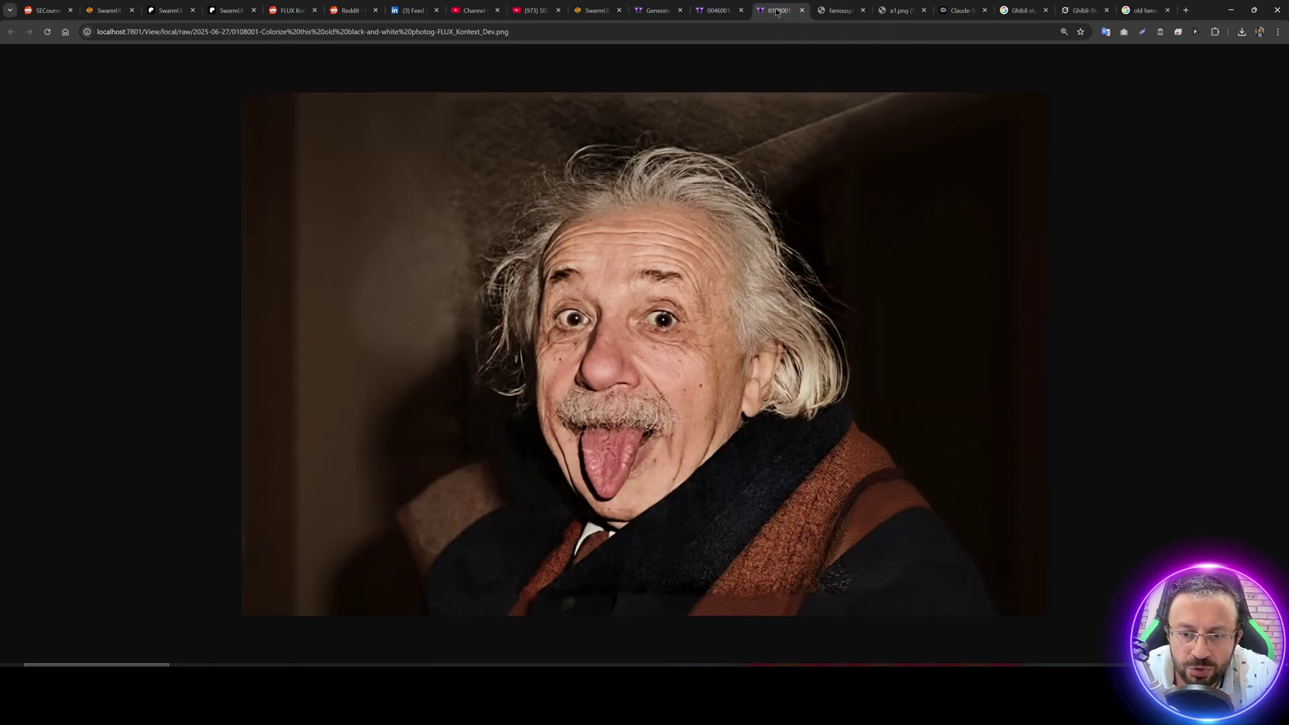
pyautogui.click(827, 7)
pyautogui.click(779, 8)
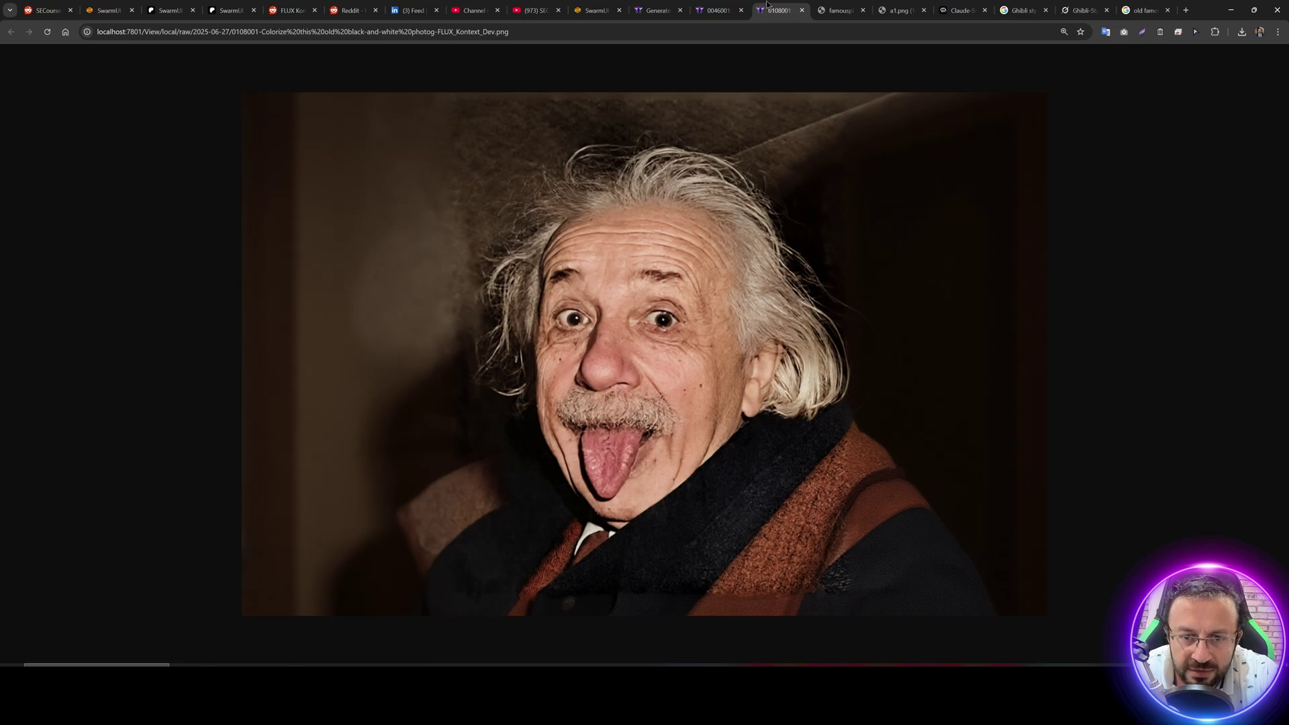
pyautogui.click(838, 7)
pyautogui.click(779, 8)
pyautogui.click(836, 8)
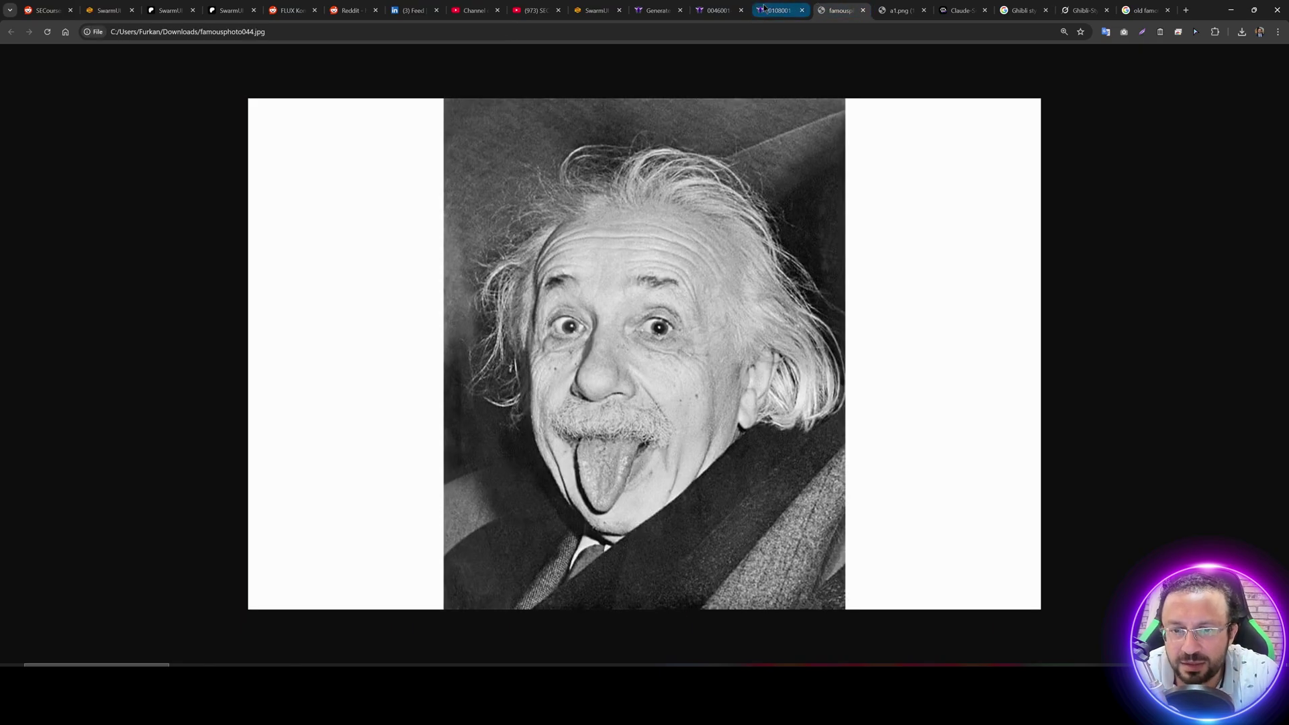
pyautogui.click(768, 6)
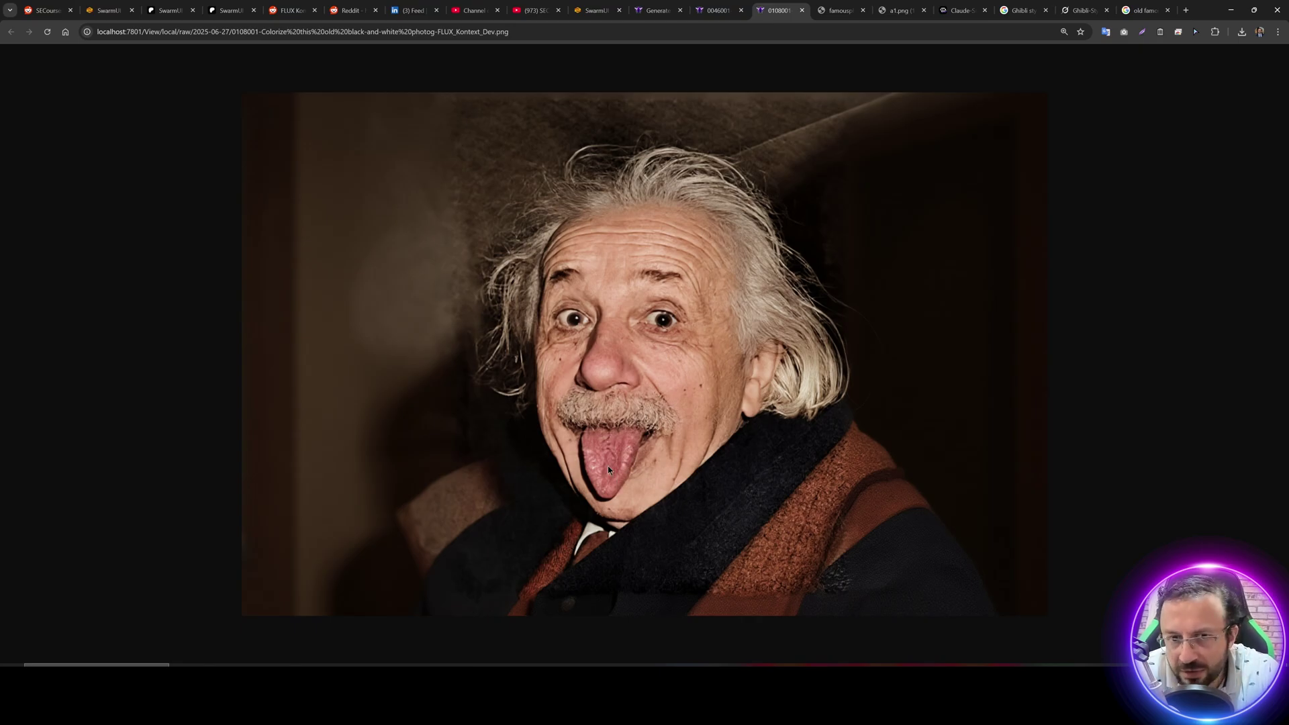
# Step: Return to the SwarmUI generation settings and look through the videos on the SECourses YouTube channel
pyautogui.click(654, 9)
pyautogui.click(63, 210)
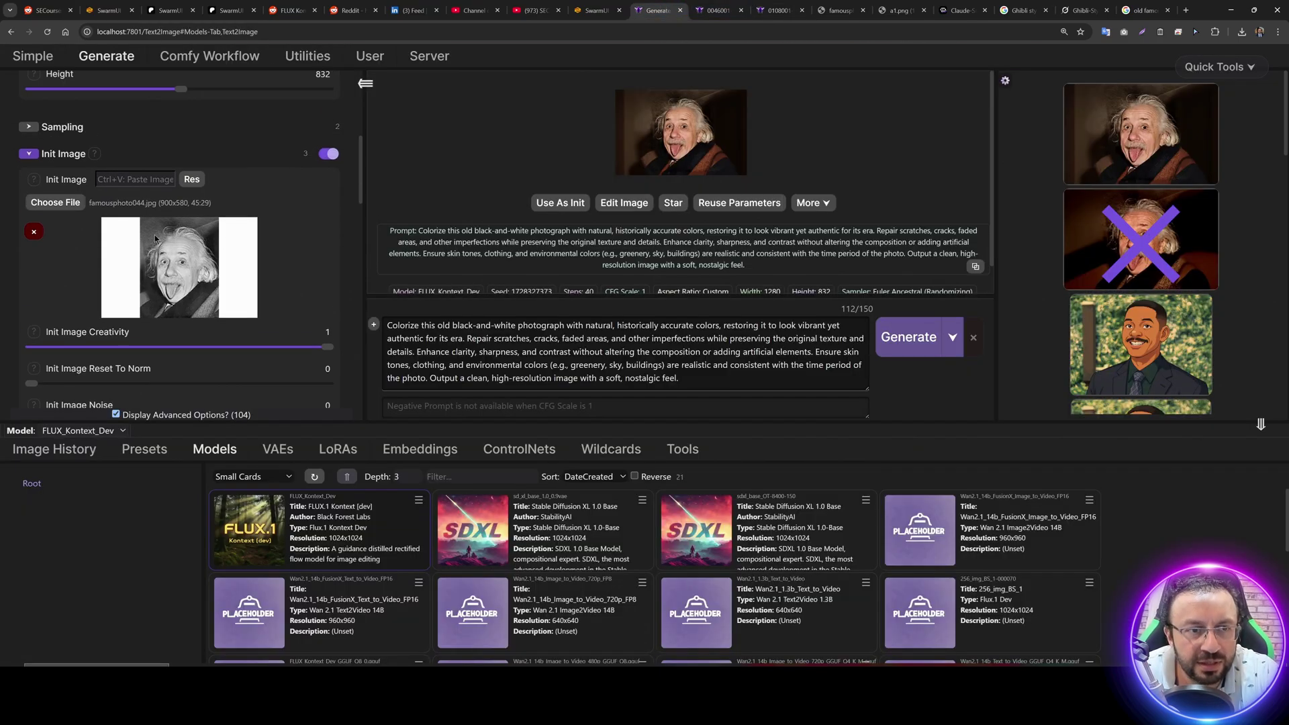
pyautogui.scroll(10, 192, 241)
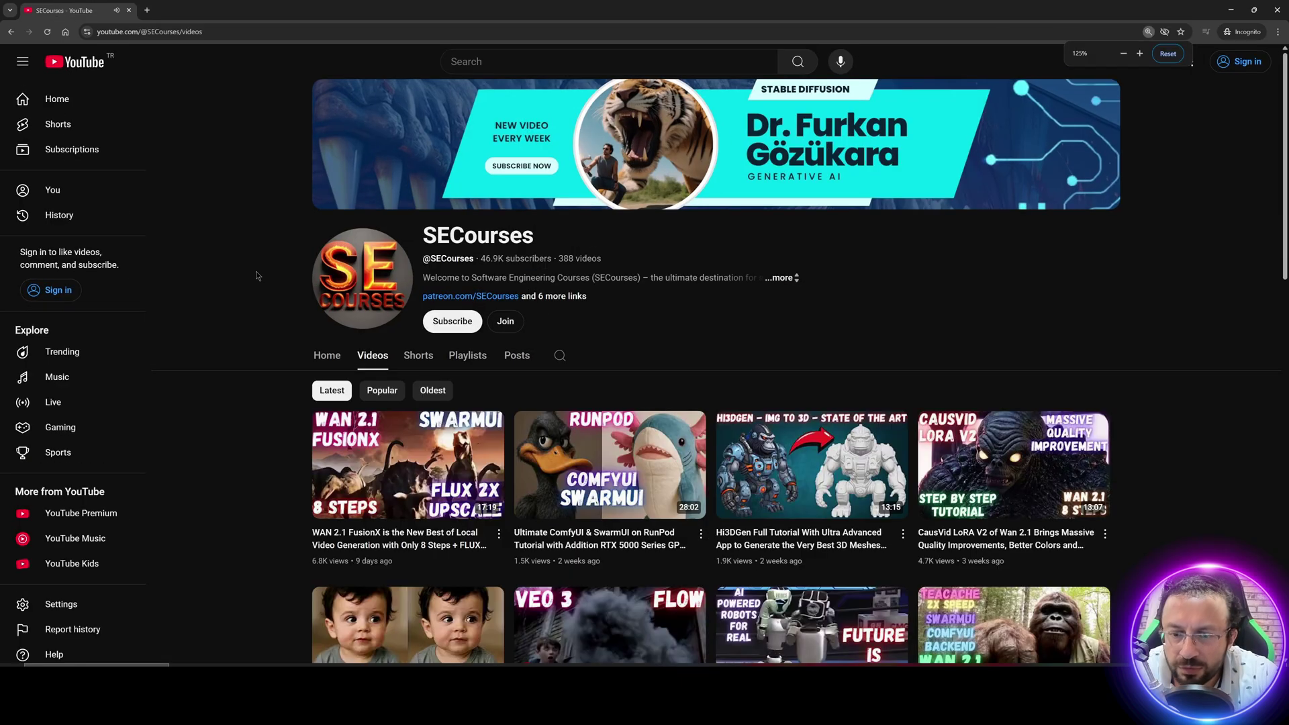
pyautogui.scroll(-1, 256, 272)
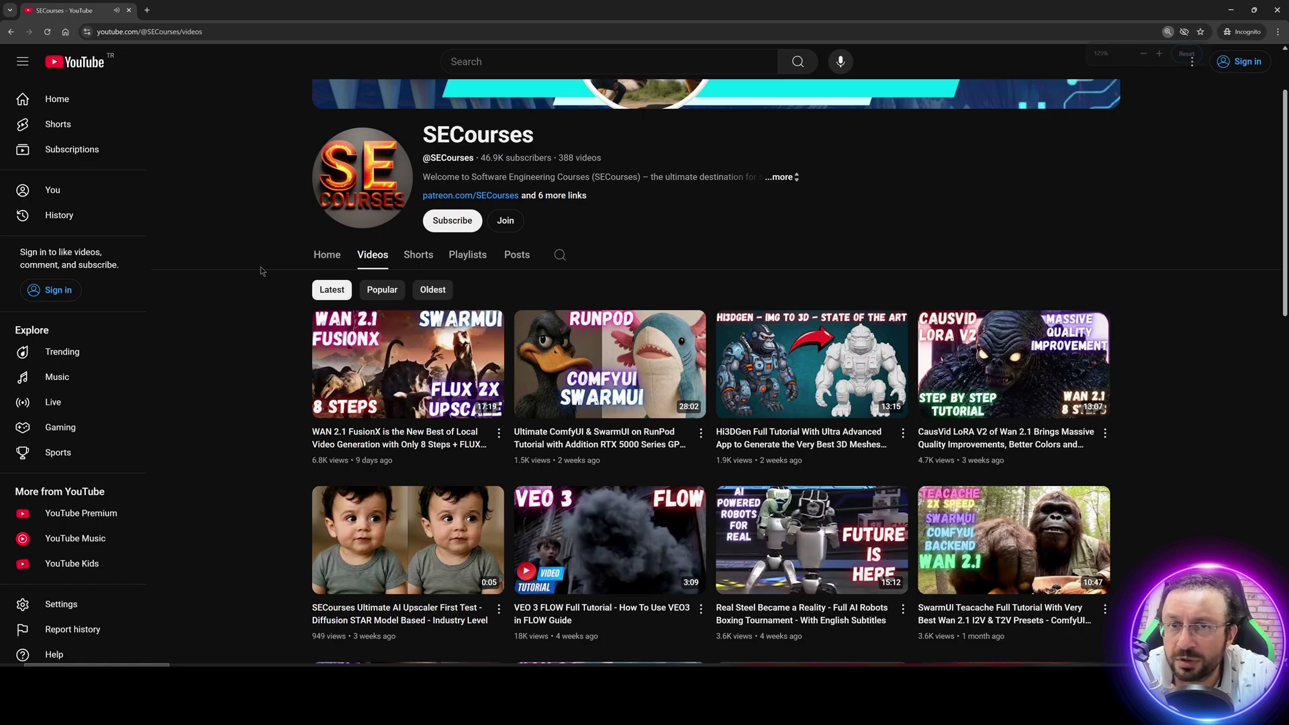
pyautogui.scroll(-1, 203, 276)
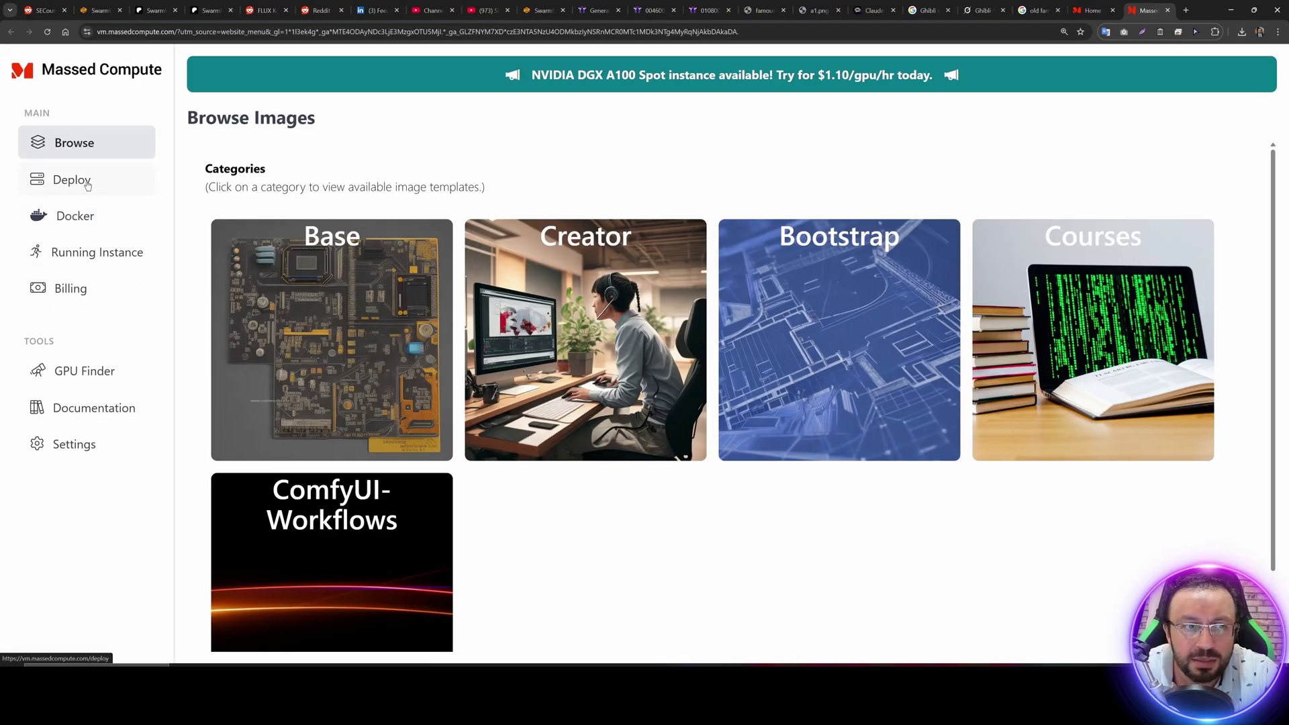
# Step: On Massed Compute's Deploy page, choose the Creator category, the SECourses image and the L40S (48GB) GPU type
pyautogui.click(86, 182)
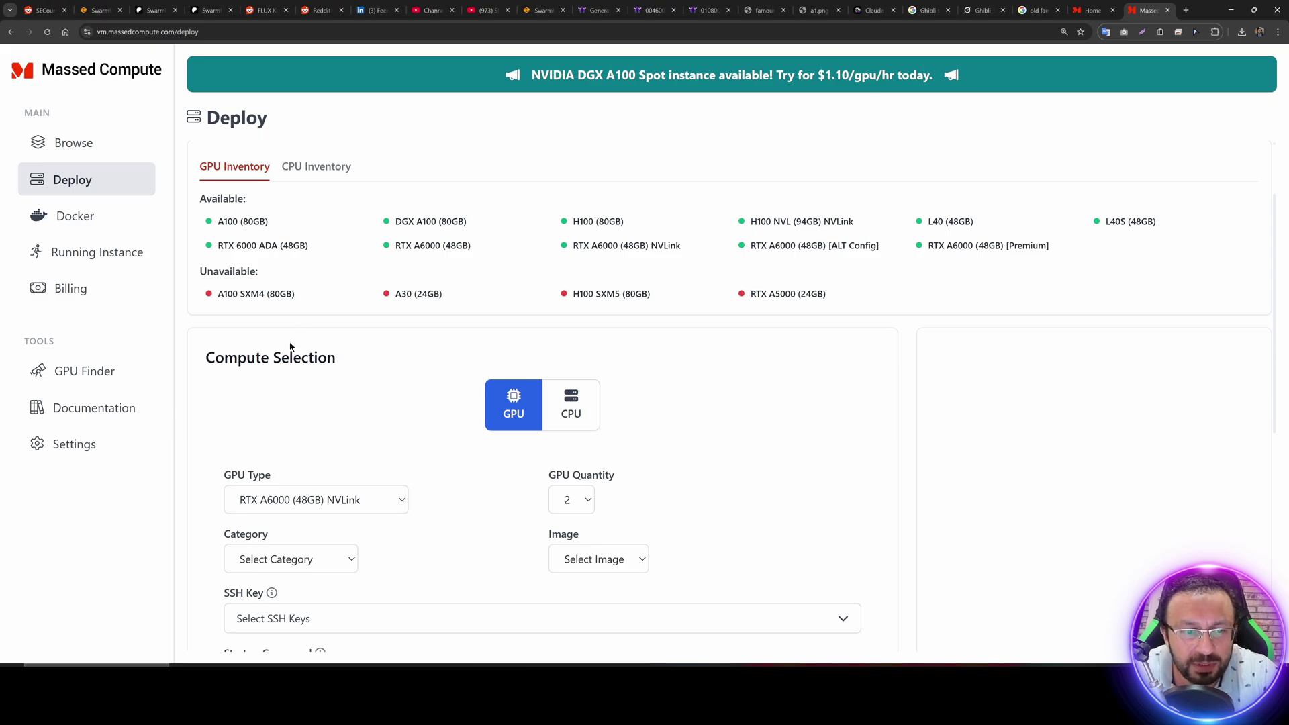
pyautogui.scroll(-2, 290, 346)
pyautogui.scroll(-2, 671, 510)
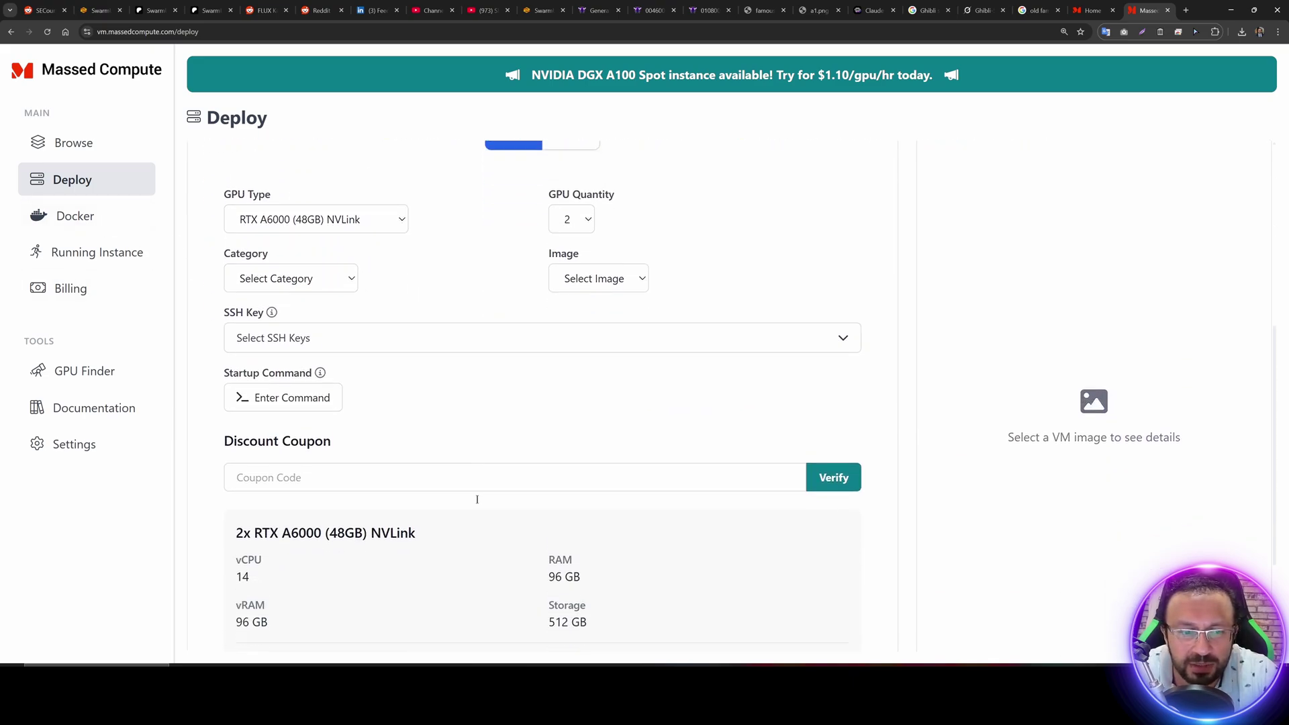
pyautogui.scroll(-3, 423, 470)
pyautogui.scroll(3, 302, 302)
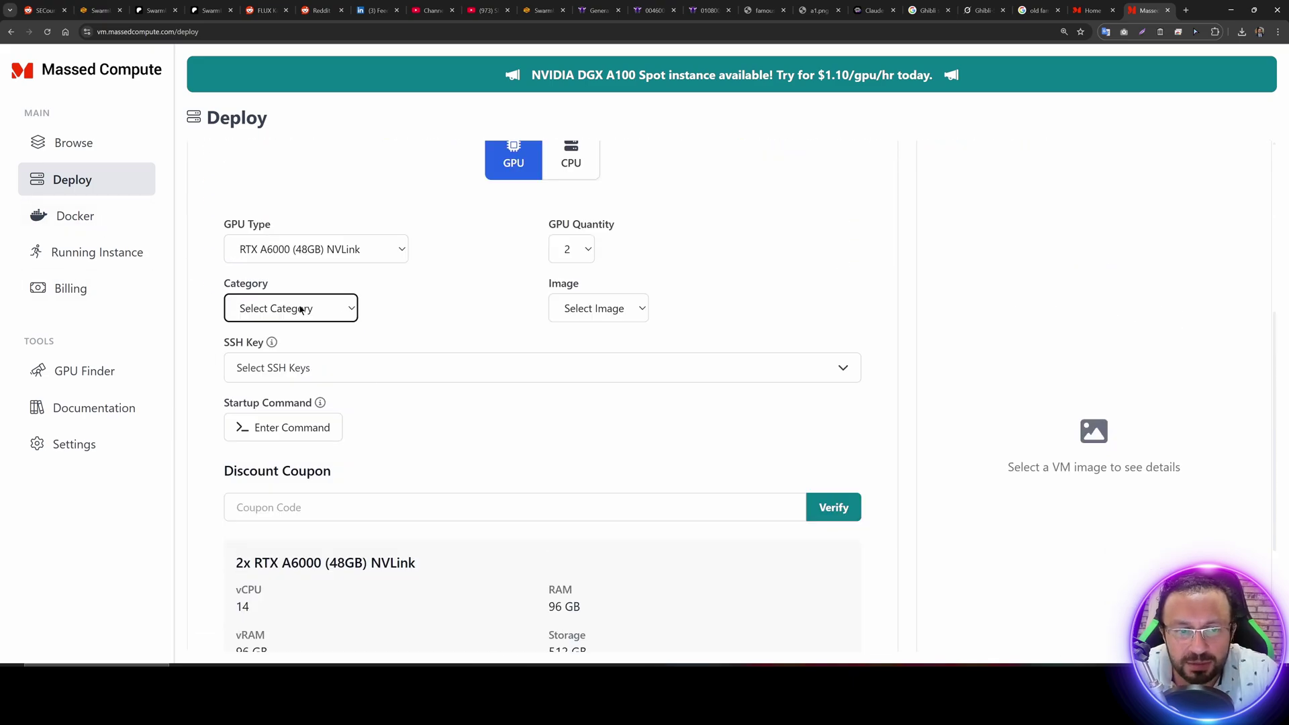
pyautogui.click(300, 309)
pyautogui.click(265, 369)
pyautogui.click(608, 308)
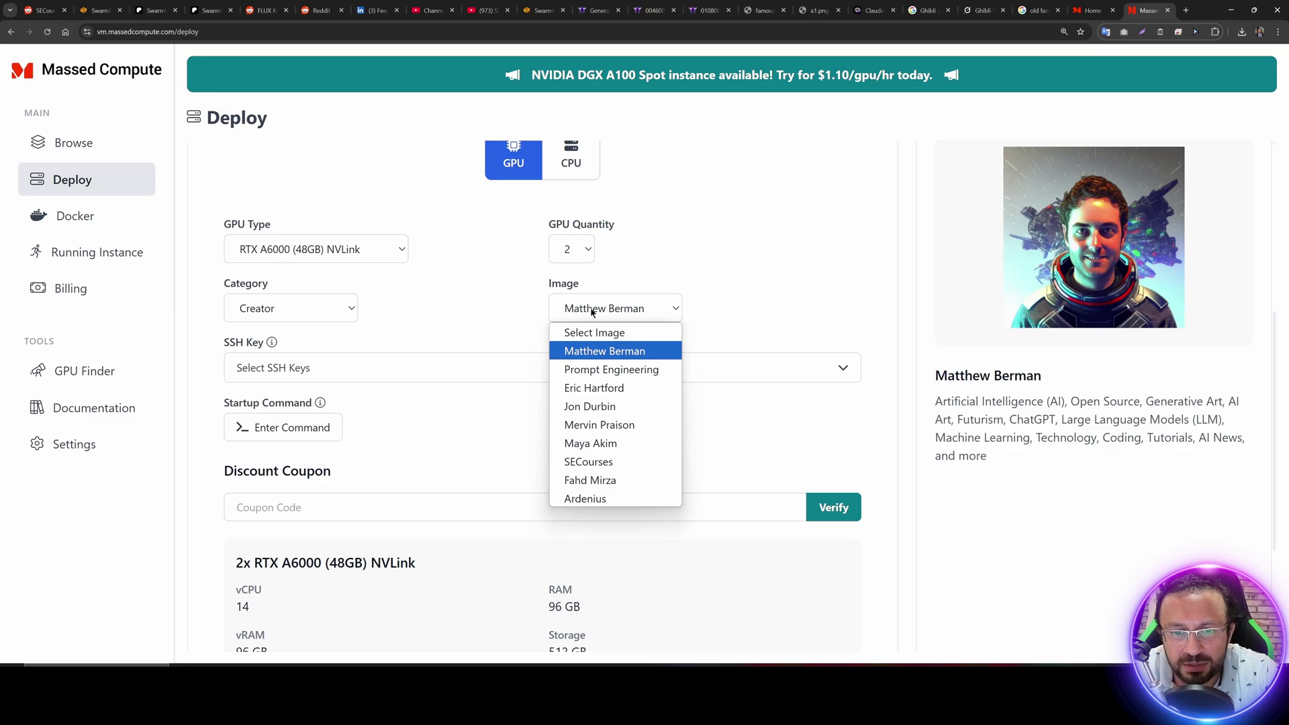
pyautogui.click(592, 461)
pyautogui.click(306, 249)
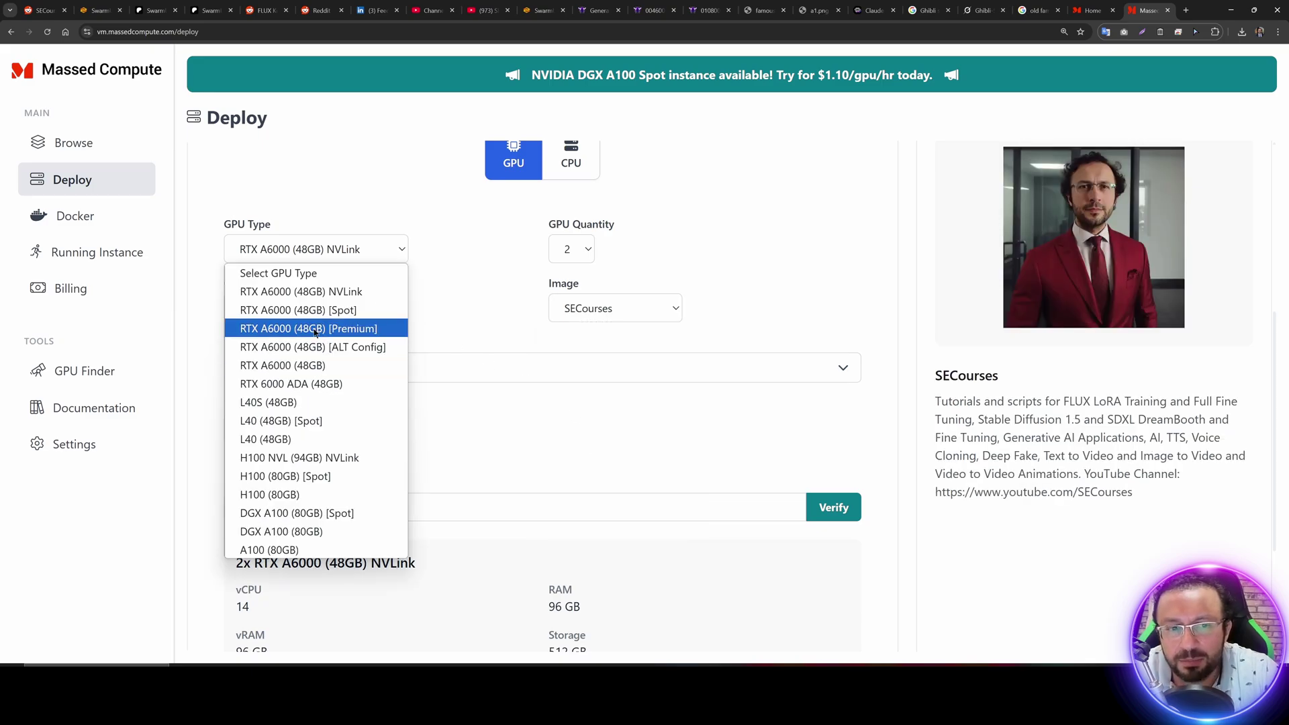
pyautogui.click(285, 405)
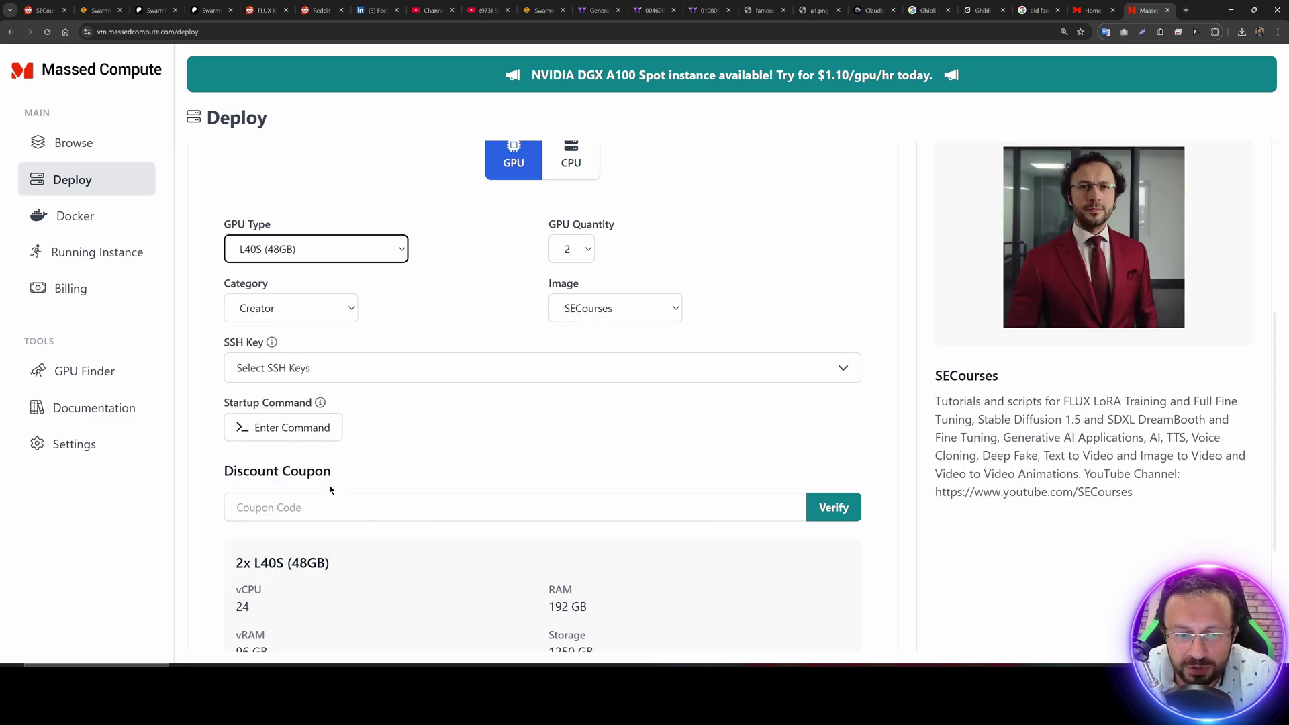
# Step: Enter the discount coupon SECourses, verify it and view the deployment's price summary
pyautogui.click(311, 509)
pyautogui.write('SECours')
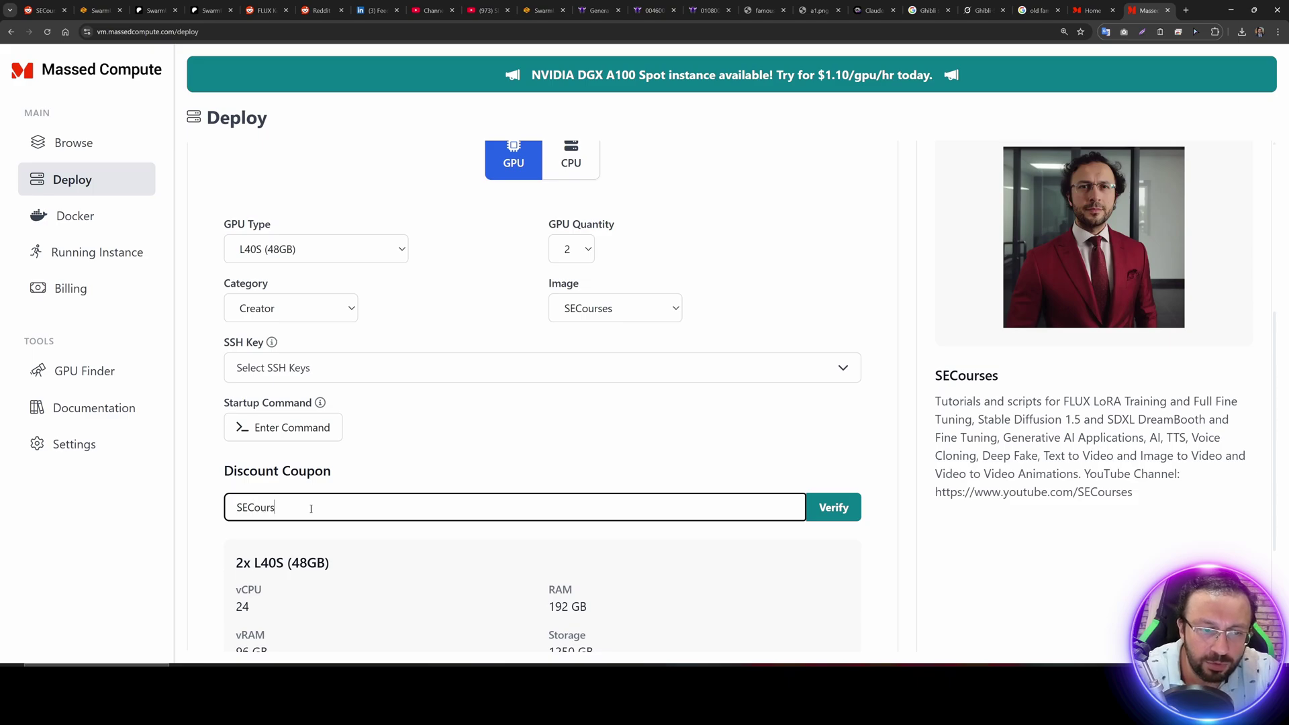
pyautogui.write('es')
pyautogui.click(816, 513)
pyautogui.scroll(-3, 578, 470)
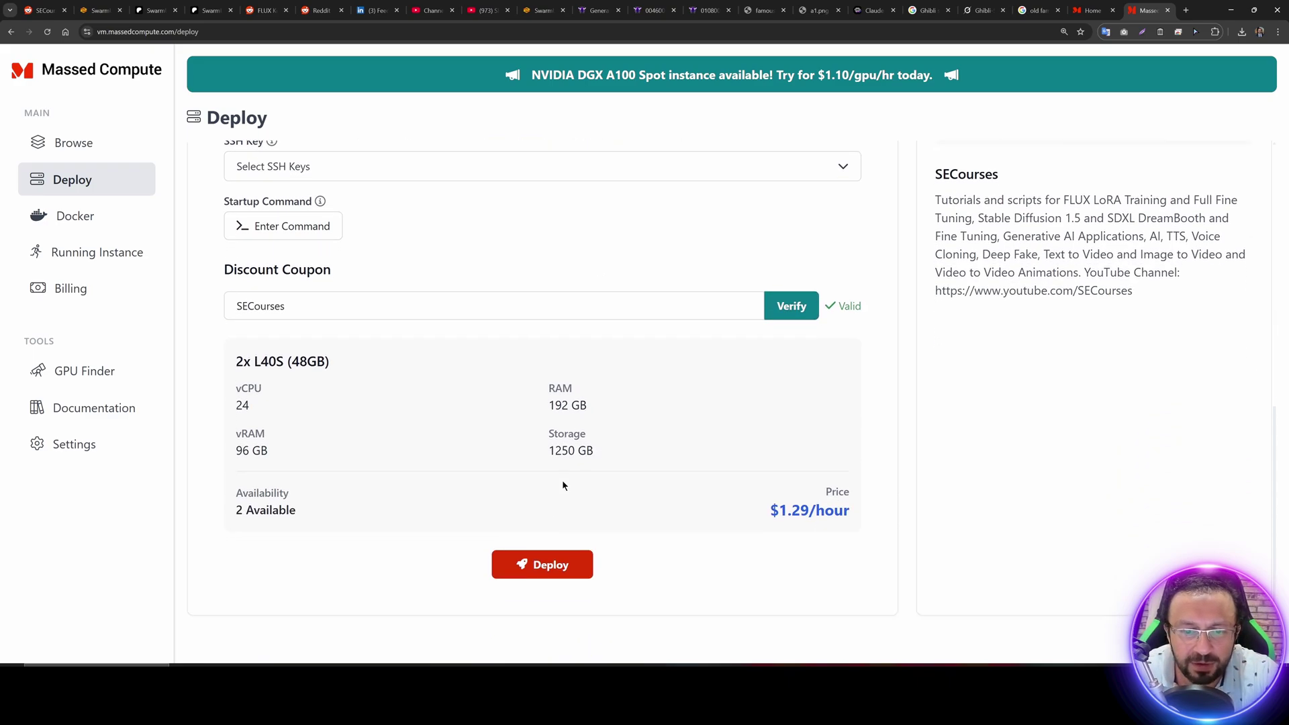
# Step: Set the GPU quantity to 1 for the L40S (48GB) and highlight the hourly price
pyautogui.scroll(3, 551, 497)
pyautogui.click(572, 250)
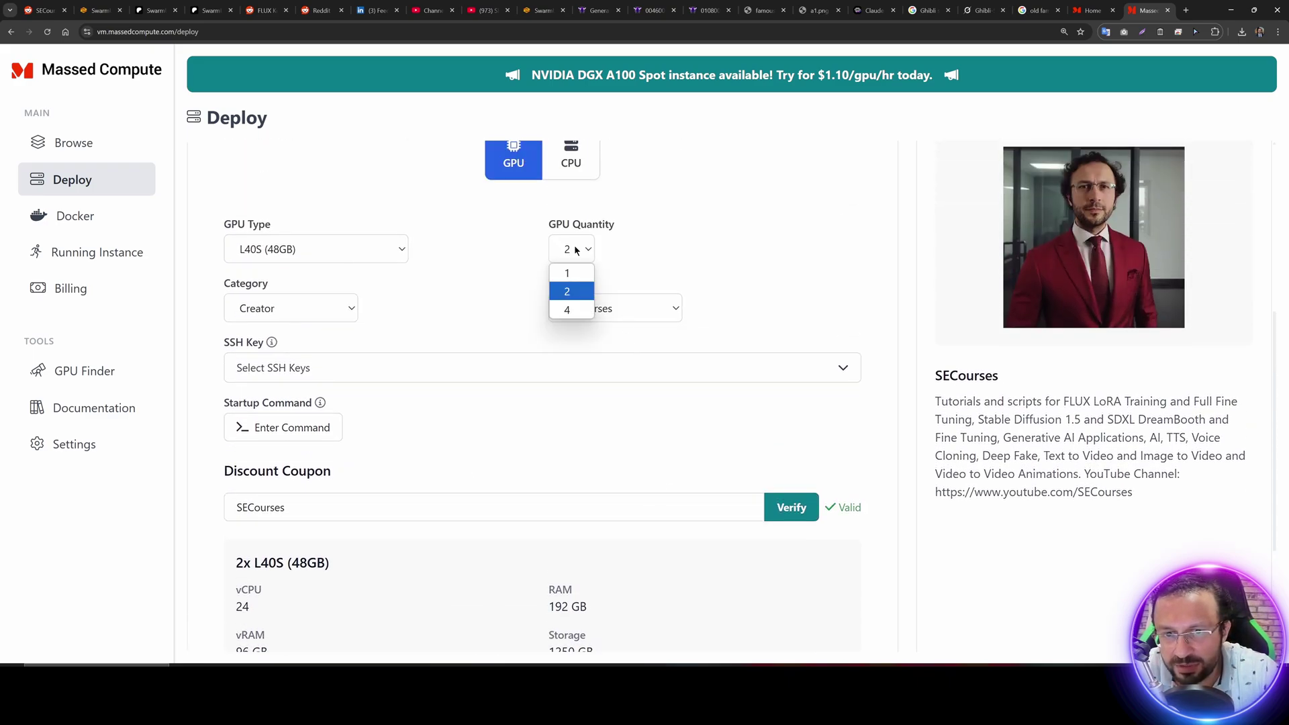
pyautogui.click(567, 272)
pyautogui.scroll(-3, 800, 322)
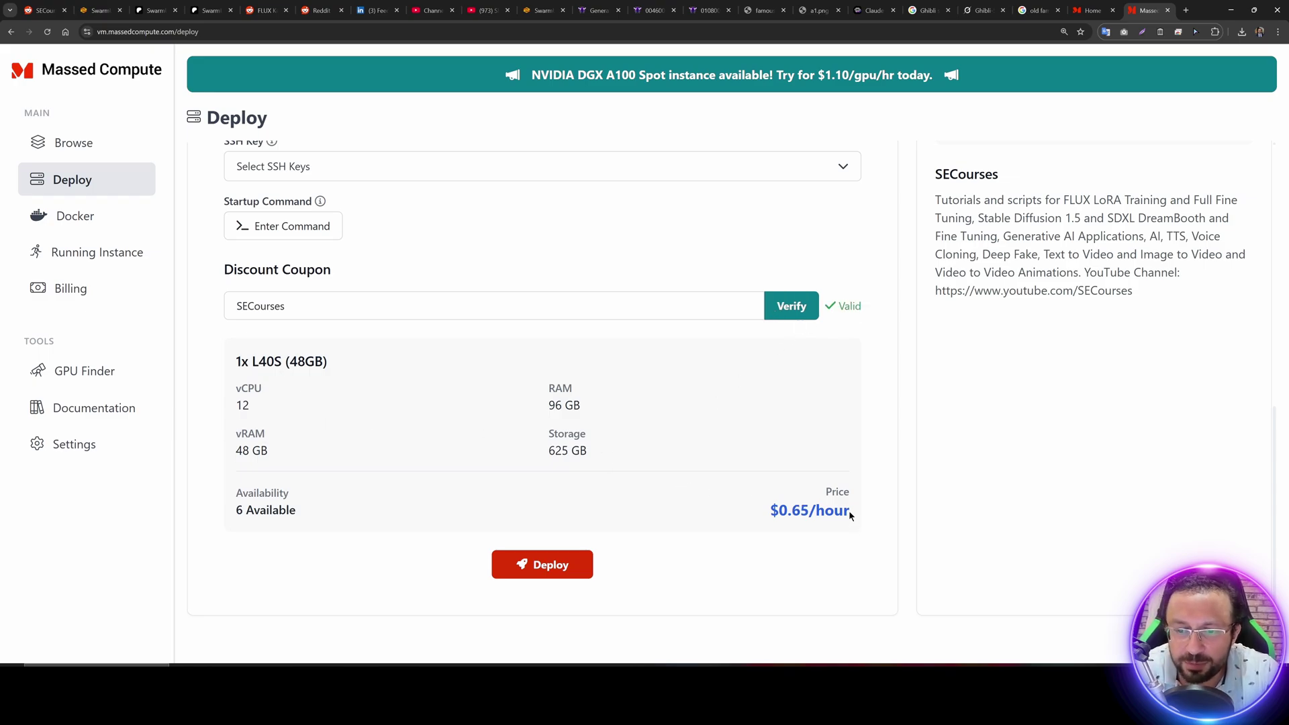
pyautogui.moveTo(854, 512); pyautogui.dragTo(771, 518)
# Step: Switch the GPU type to H100 (80GB), verify the SECourses coupon again and highlight the hourly price
pyautogui.scroll(5, 764, 524)
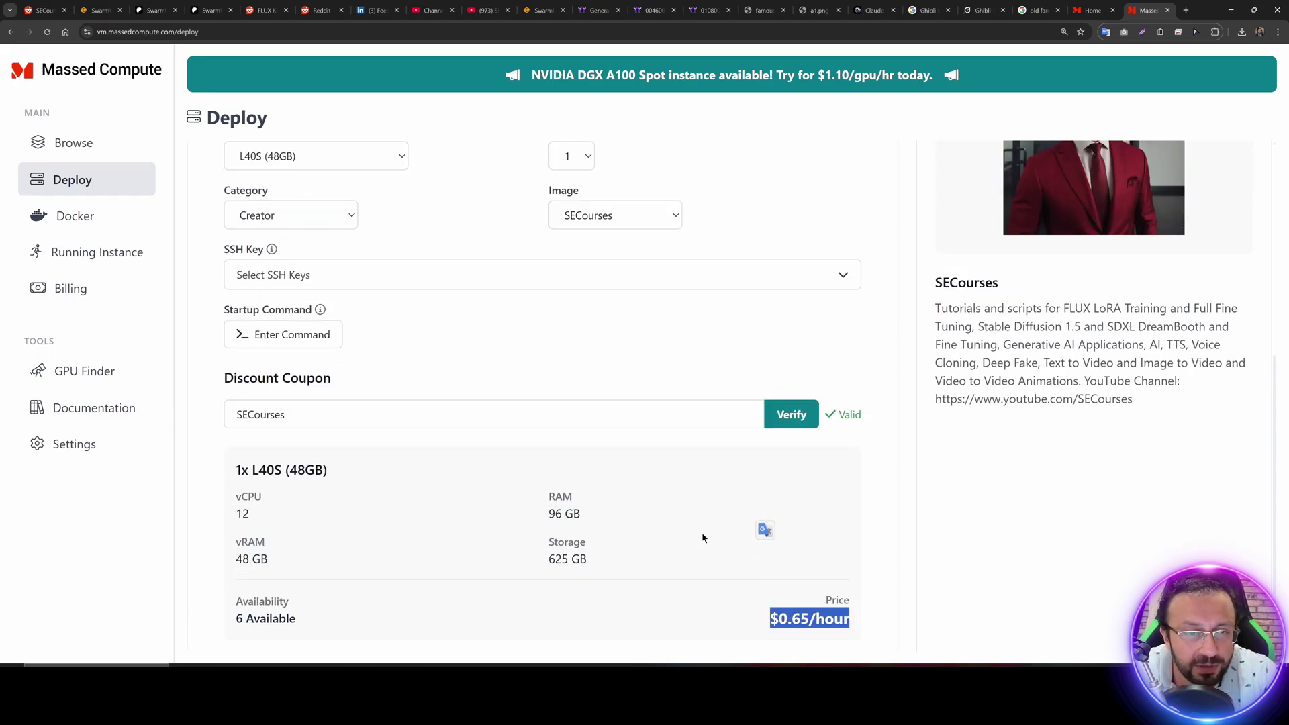
pyautogui.click(274, 350)
pyautogui.press('Down')
pyautogui.press('Down')
pyautogui.press('Down')
pyautogui.press('Down')
pyautogui.press('Down')
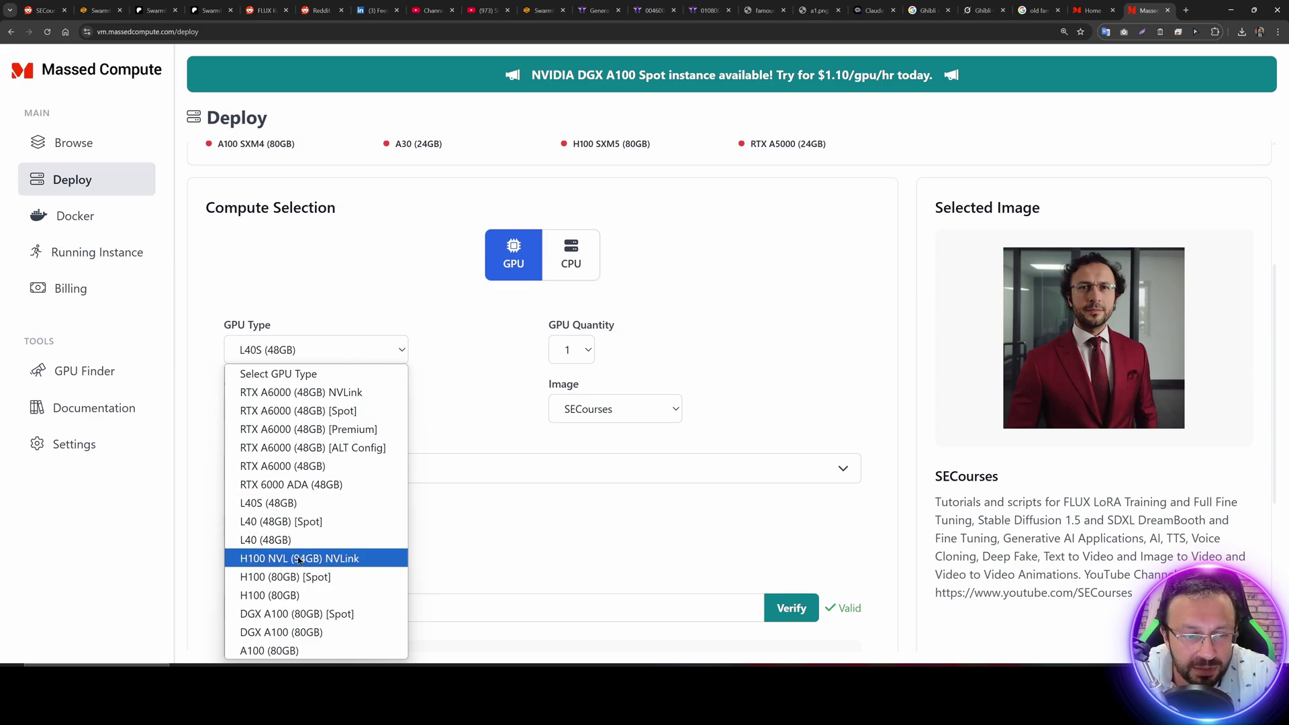
pyautogui.press('Return')
pyautogui.scroll(-2, 818, 454)
pyautogui.click(818, 454)
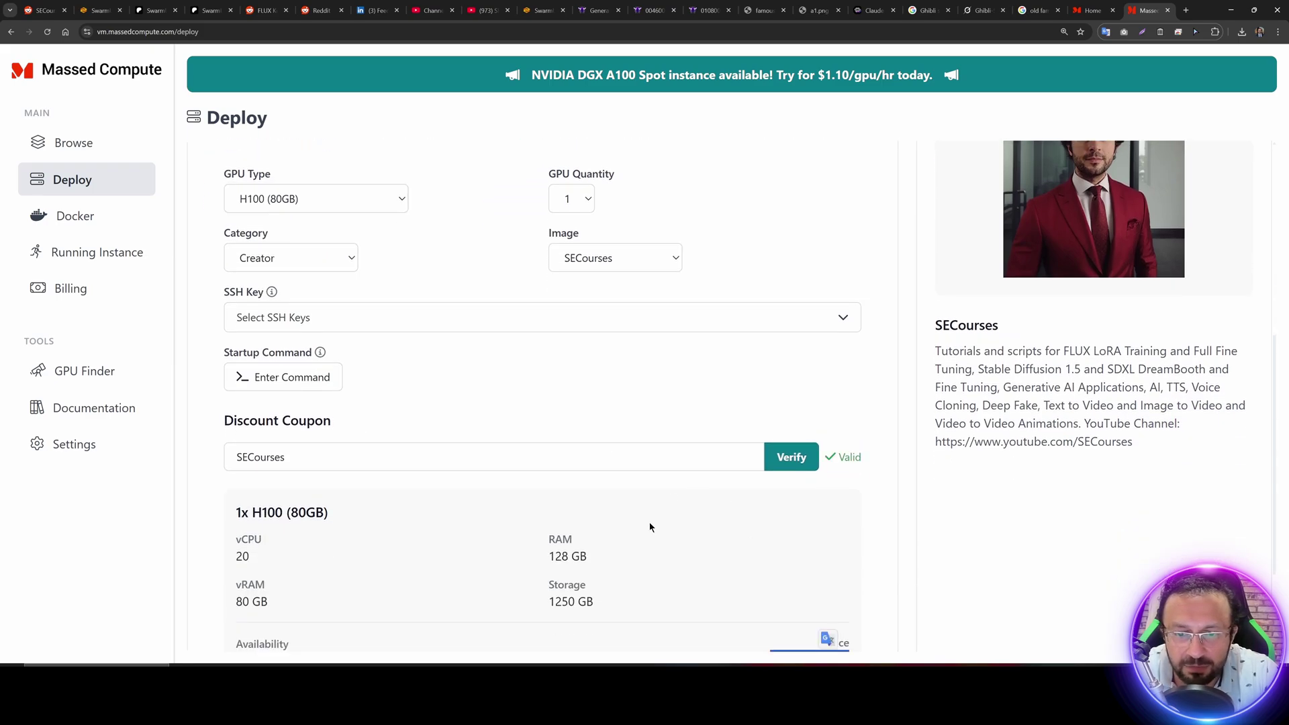
pyautogui.scroll(-2, 650, 527)
pyautogui.moveTo(850, 512)
pyautogui.mouseDown()
pyautogui.moveTo(772, 518)
pyautogui.moveTo(847, 512)
pyautogui.mouseUp()
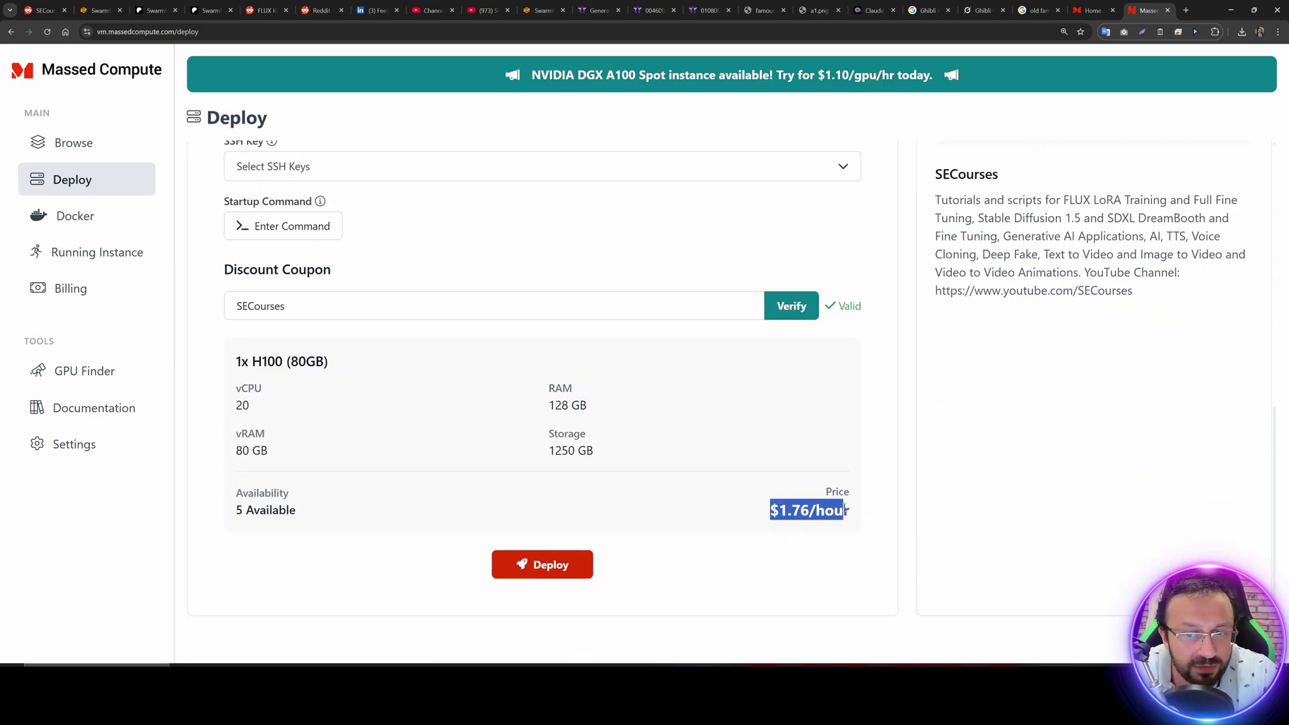
# Step: Change the GPU type to RTX 6000 ADA (48GB), re-verify the SECourses coupon and highlight the hourly price
pyautogui.scroll(4, 835, 489)
pyautogui.click(320, 306)
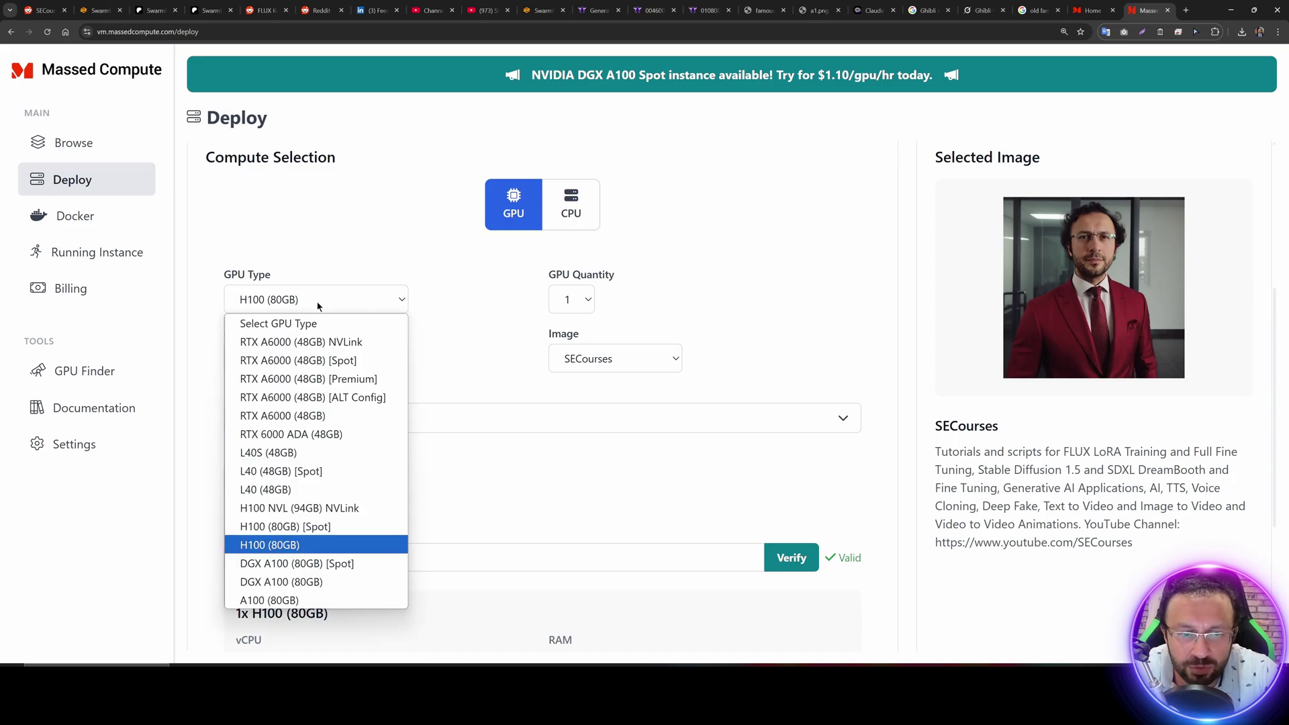
pyautogui.click(290, 436)
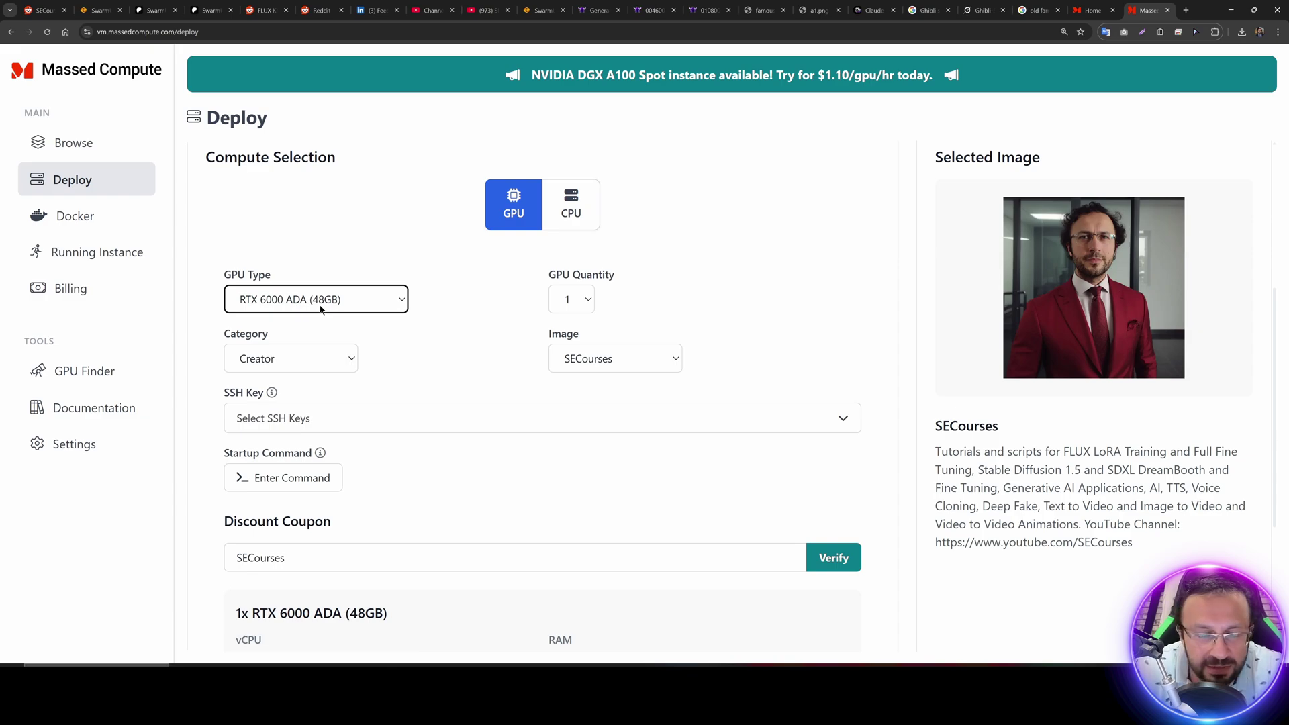
pyautogui.scroll(-4, 706, 512)
pyautogui.click(835, 309)
pyautogui.moveTo(770, 511); pyautogui.dragTo(816, 510)
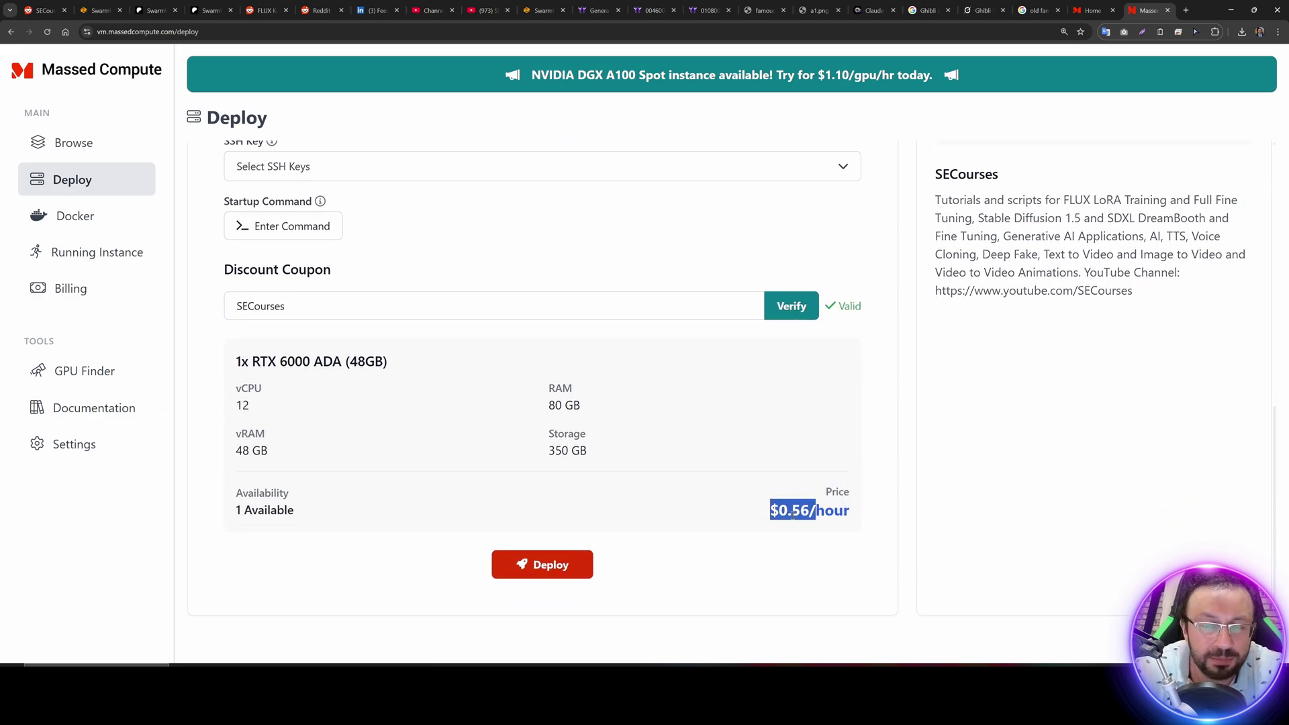
pyautogui.click(793, 516)
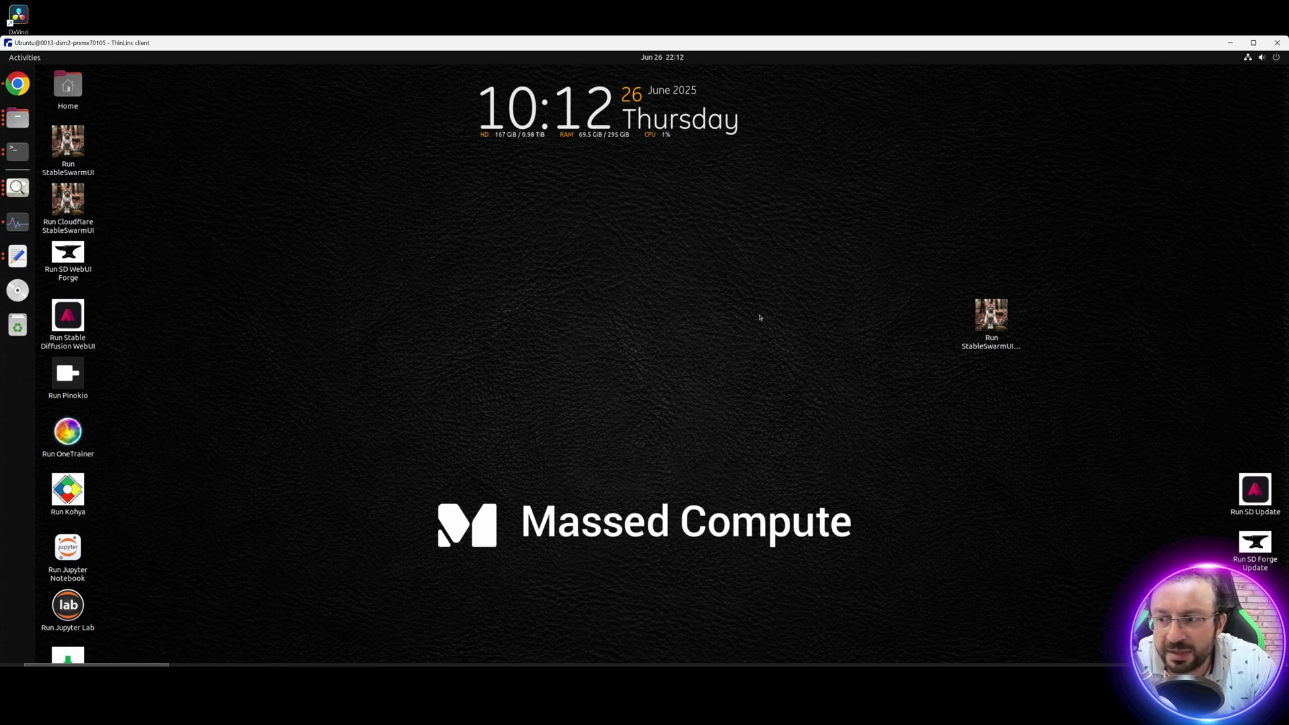
# Step: On the ThinLinc remote desktop, point out the StableSwarmUI Update and Cloudflare StableSwarmUI launchers, then minimize the client window
pyautogui.click(991, 317)
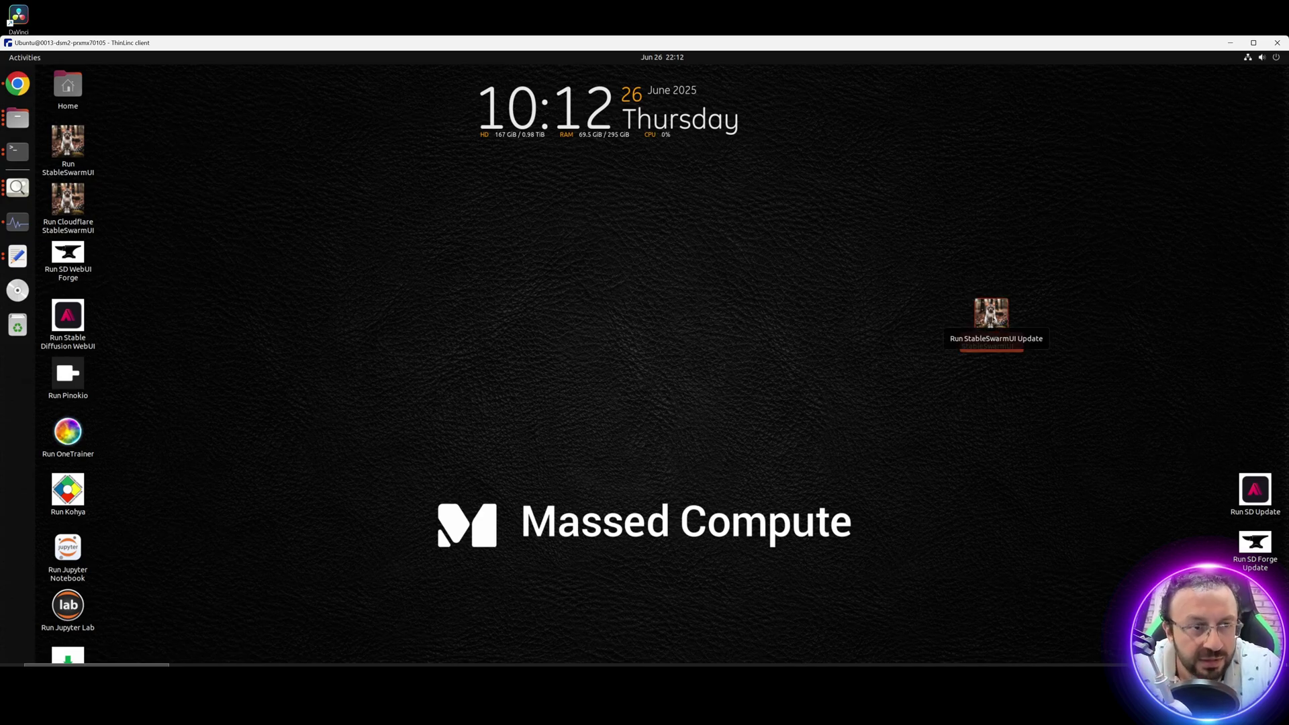
pyautogui.click(68, 202)
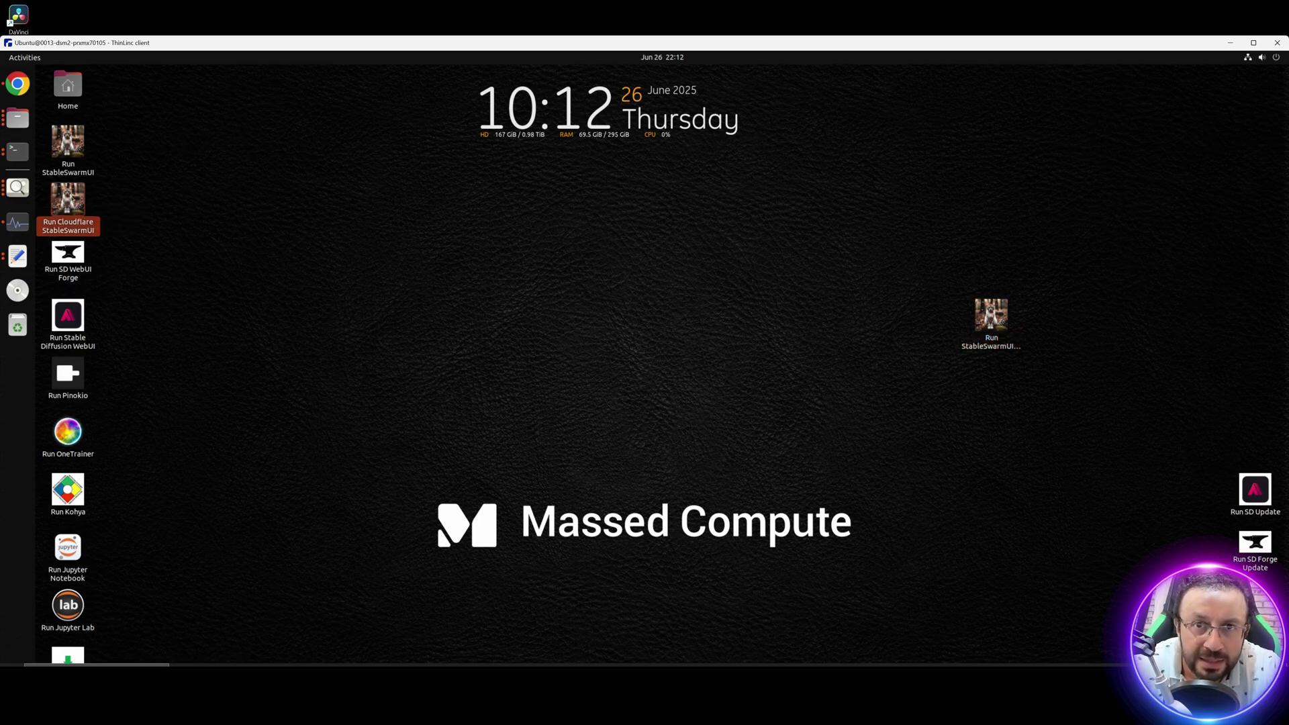
pyautogui.click(712, 240)
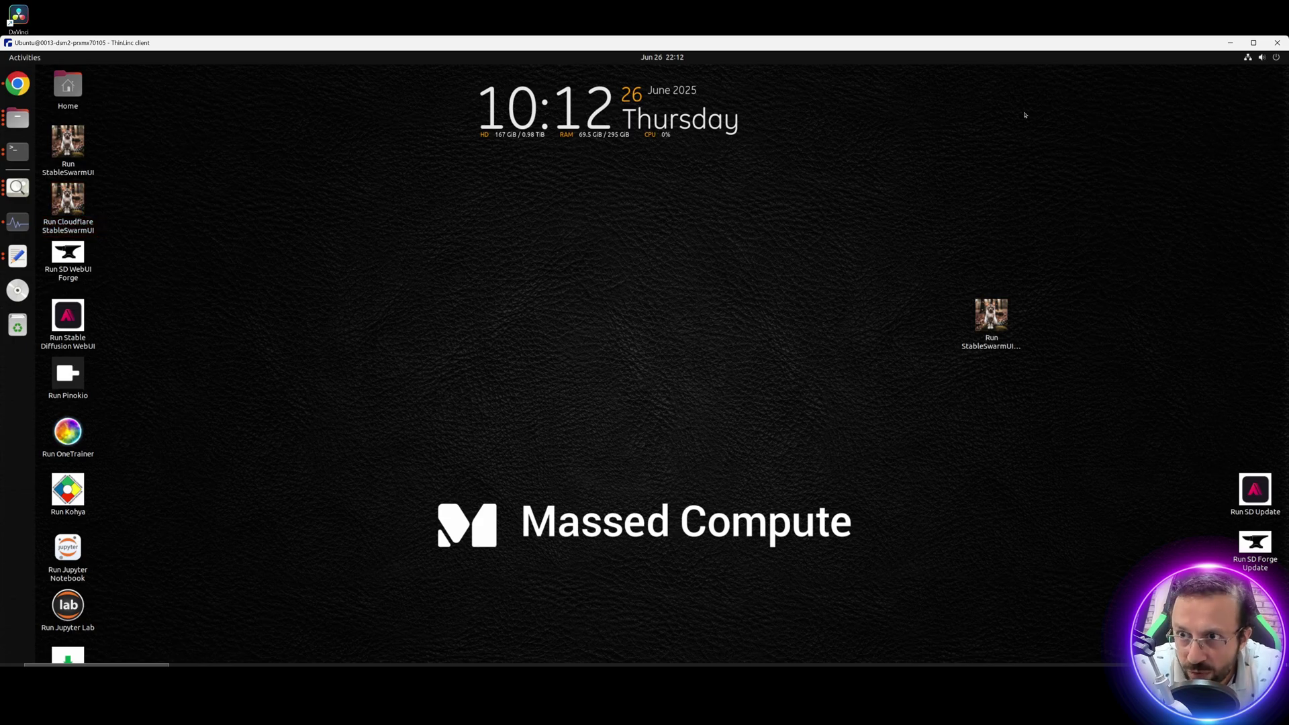
pyautogui.click(1234, 44)
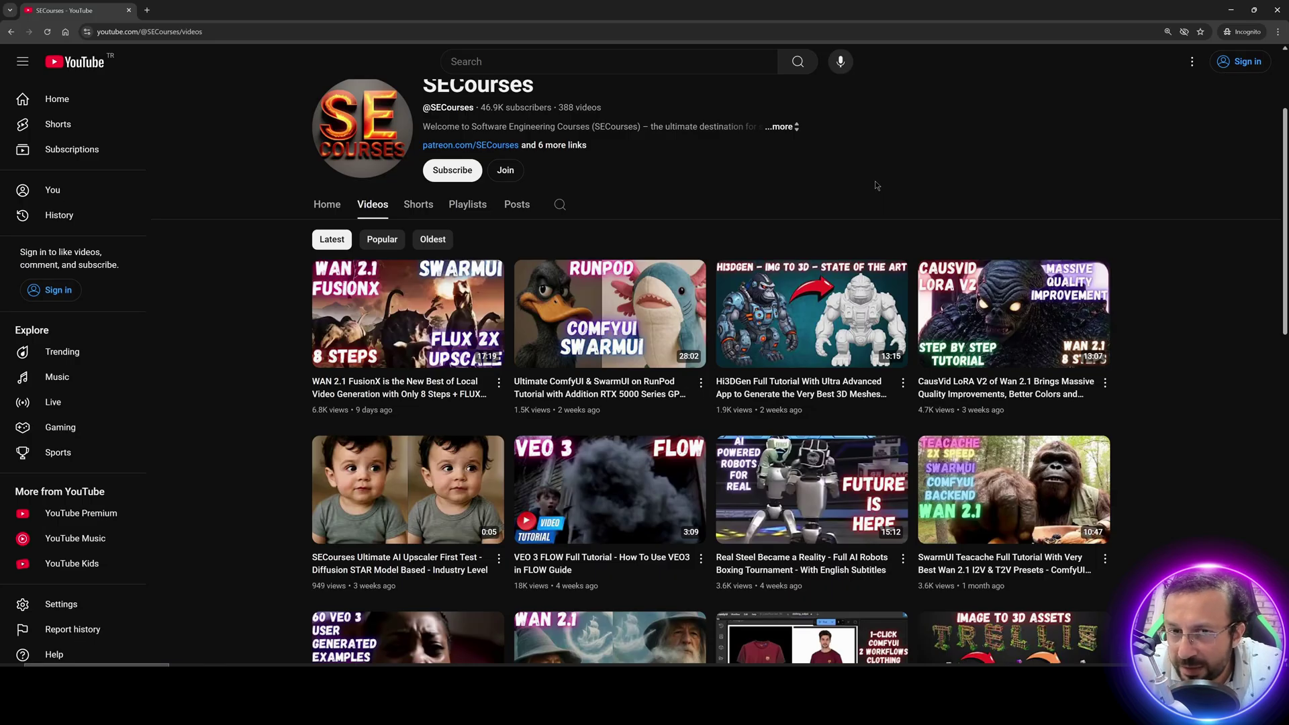